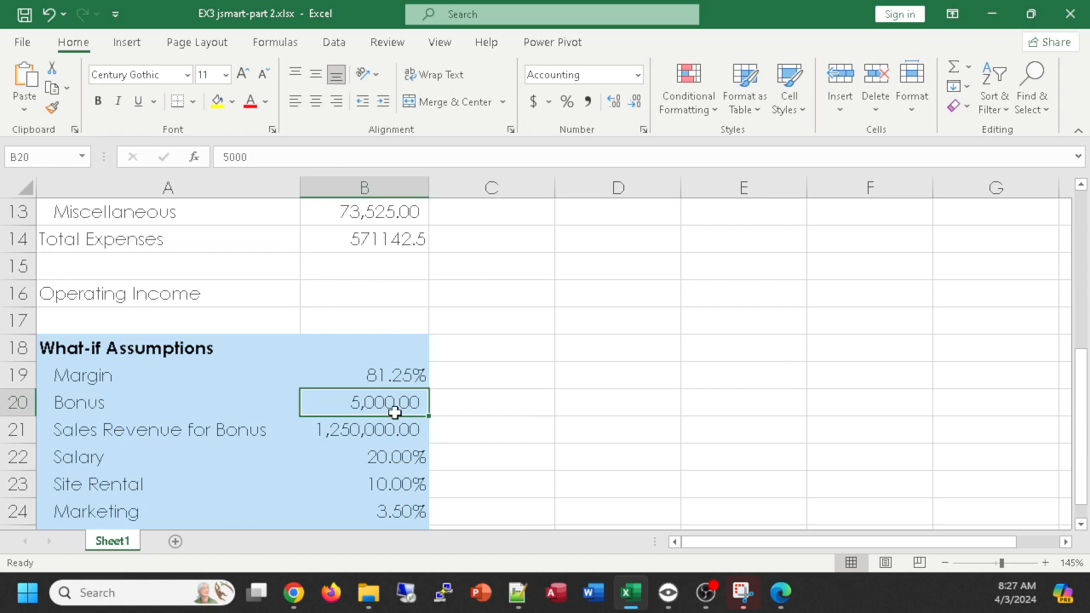
- Test a value of 10000 for the Bonus assumption in B20 and check the monthly Bonus expenses in row 9
scroll(394, 413, up, 2)
mouse_move(394, 265)
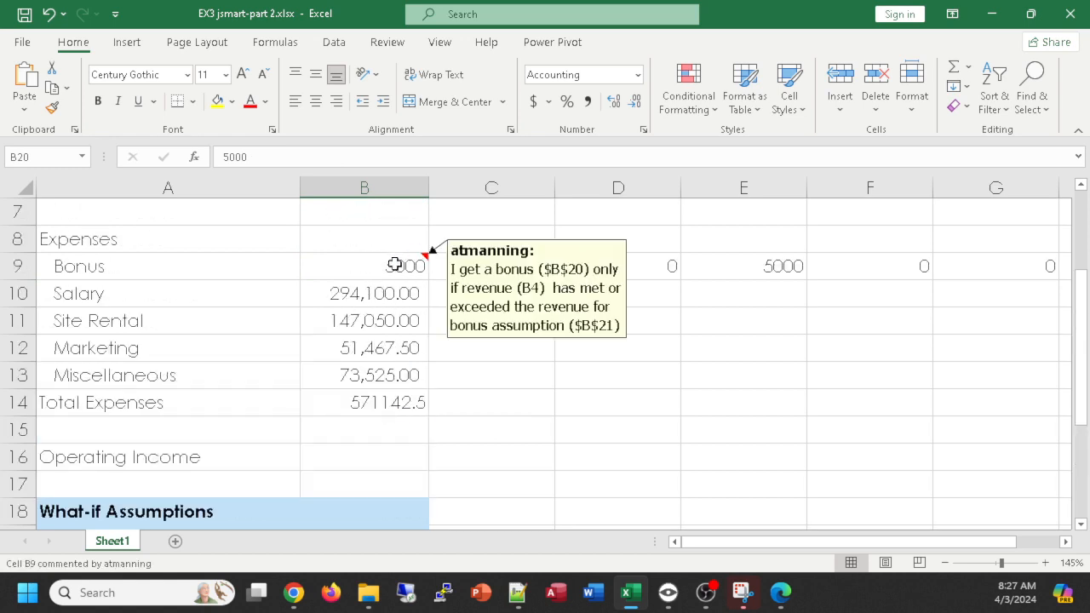
scroll(531, 433, down, 2)
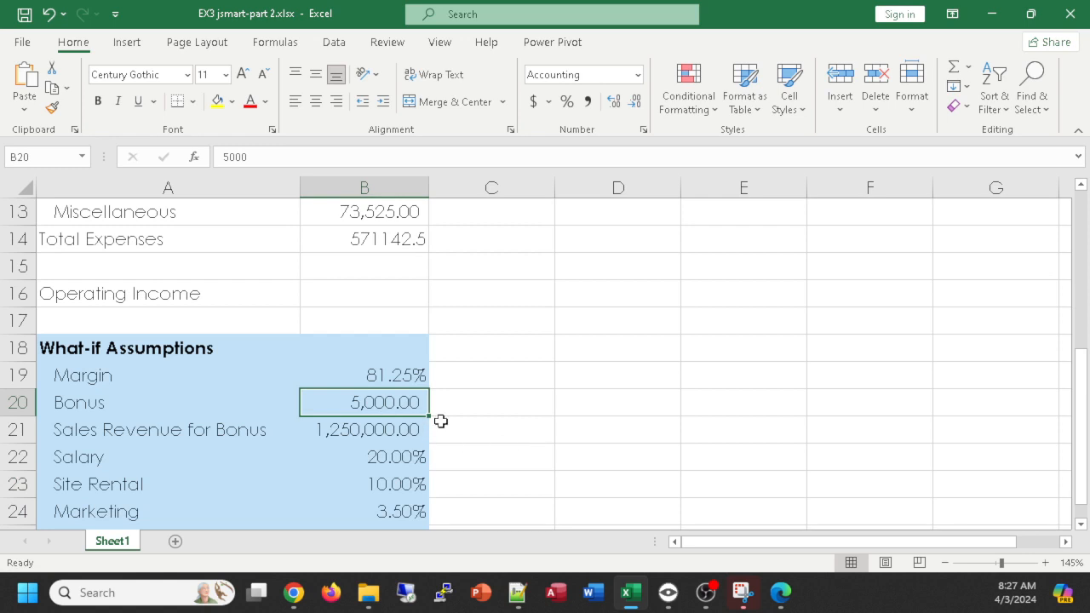
text(10000)
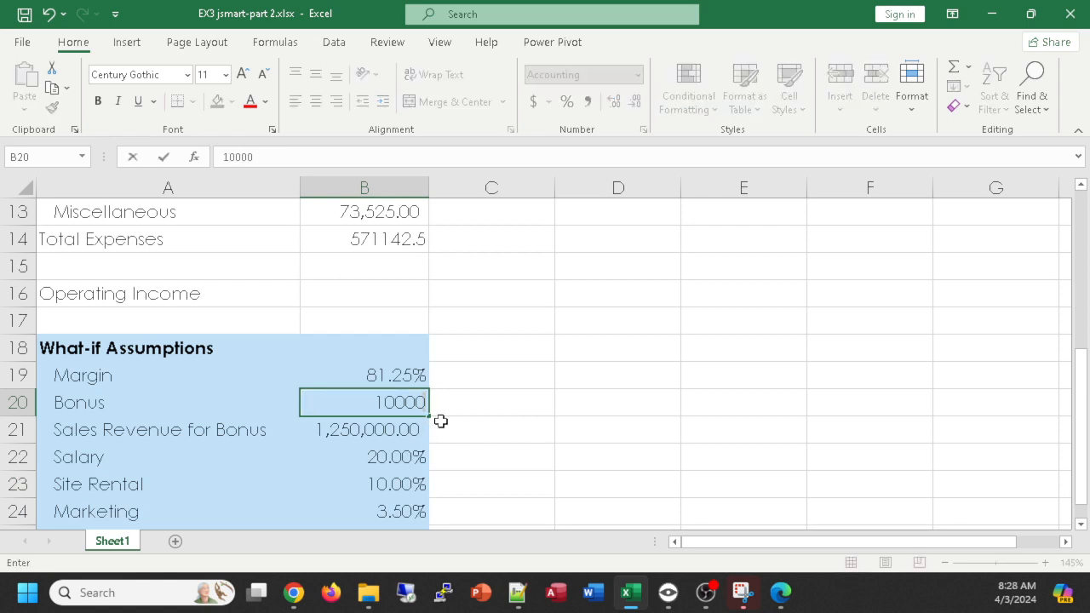
key(Return)
scroll(477, 417, up, 2)
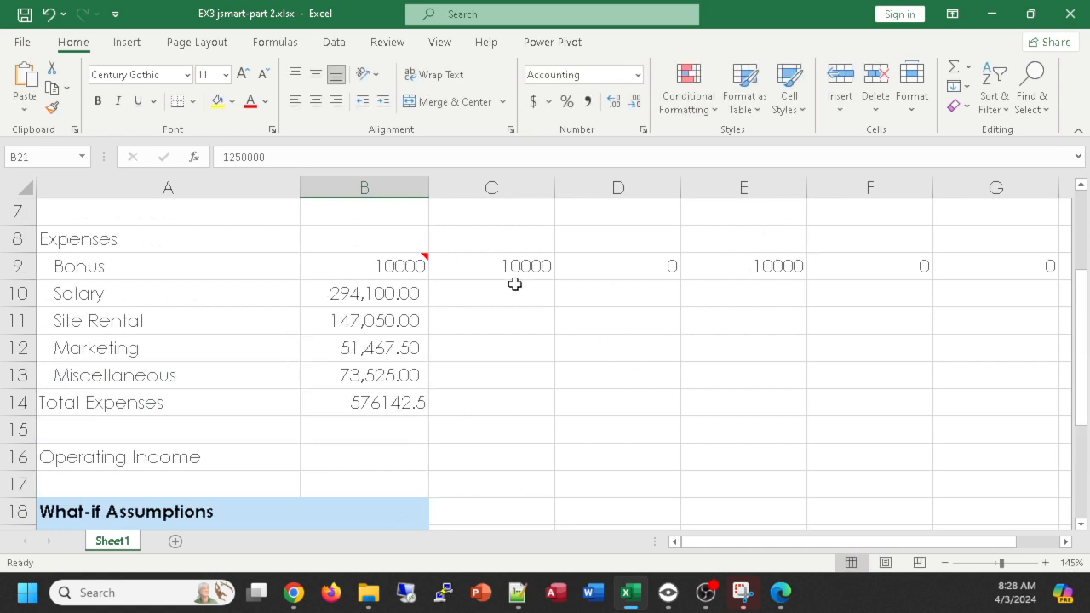
scroll(503, 266, up, 2)
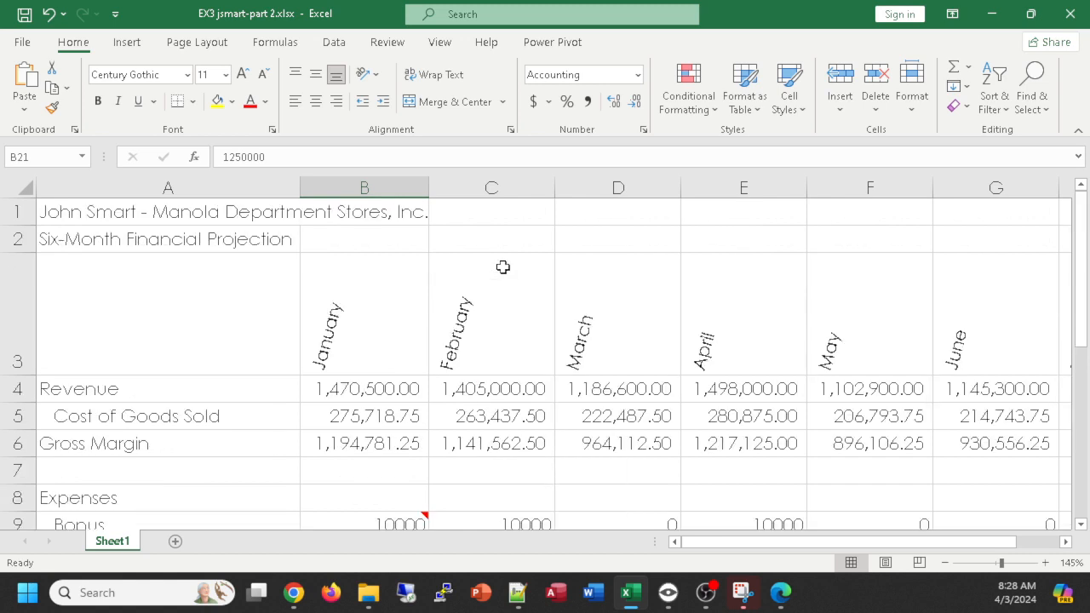
scroll(503, 267, down, 3)
scroll(504, 265, up, 1)
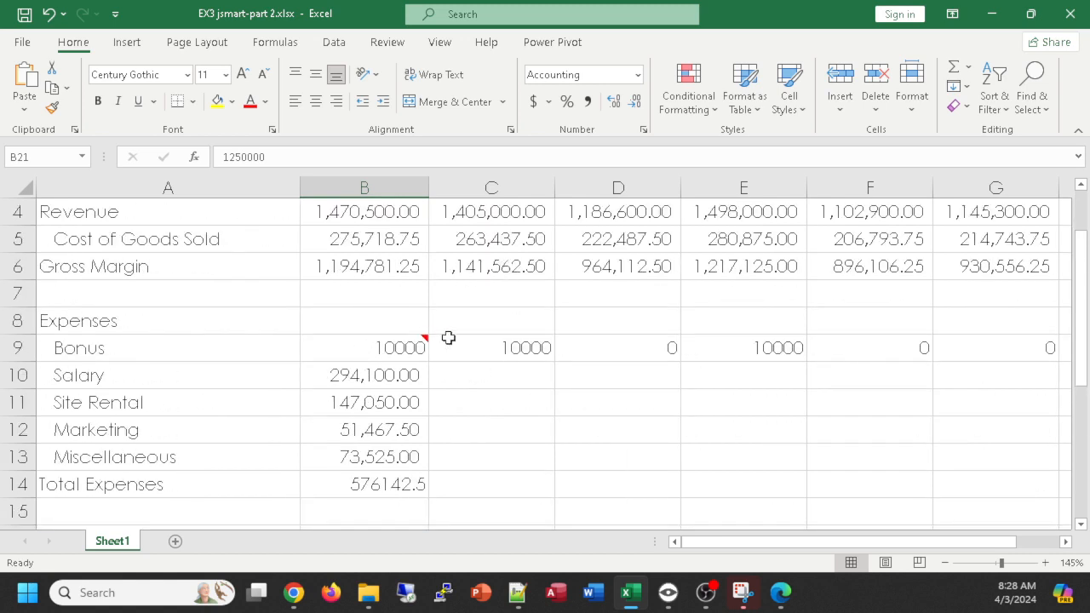
scroll(460, 337, down, 3)
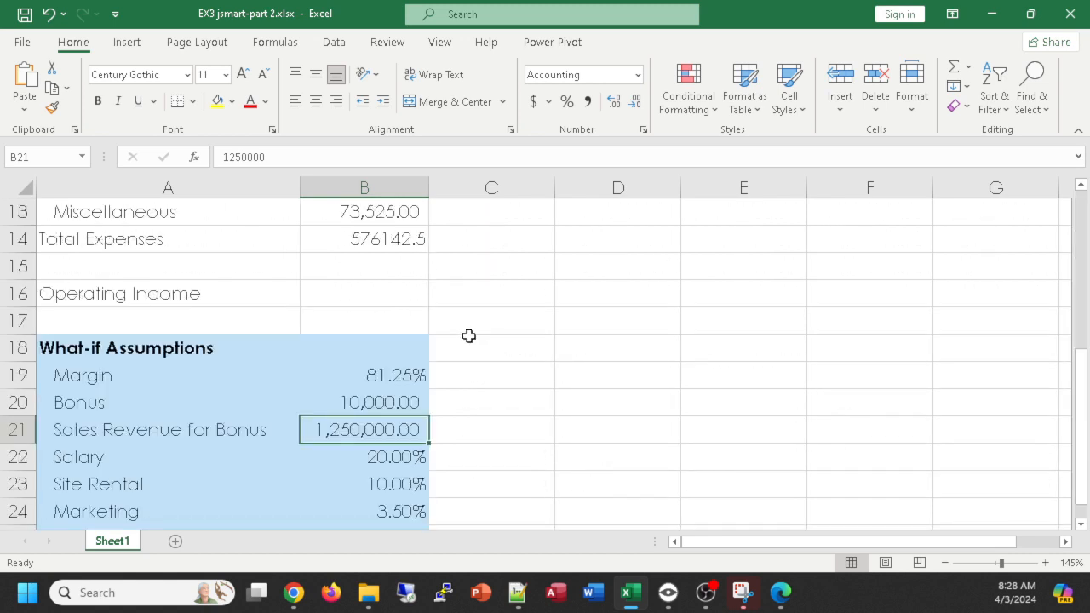
- Undo the Bonus assumption change and review the monthly Bonus expenses again
scroll(469, 336, down, 1)
key(ctrl+z)
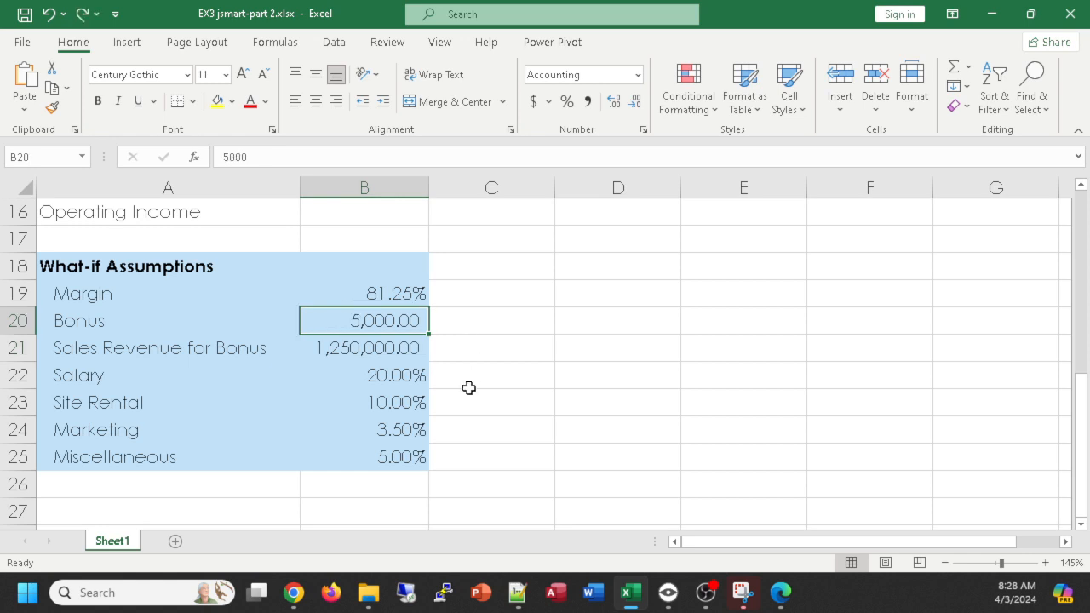
scroll(574, 305, up, 4)
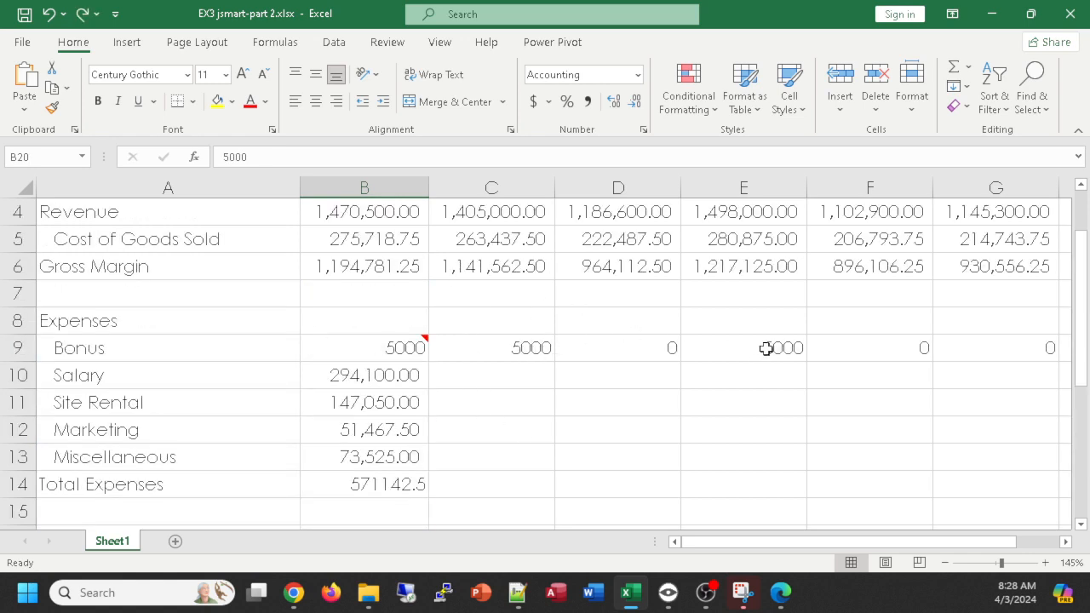
ctrl+scroll(650, 304, down, 1)
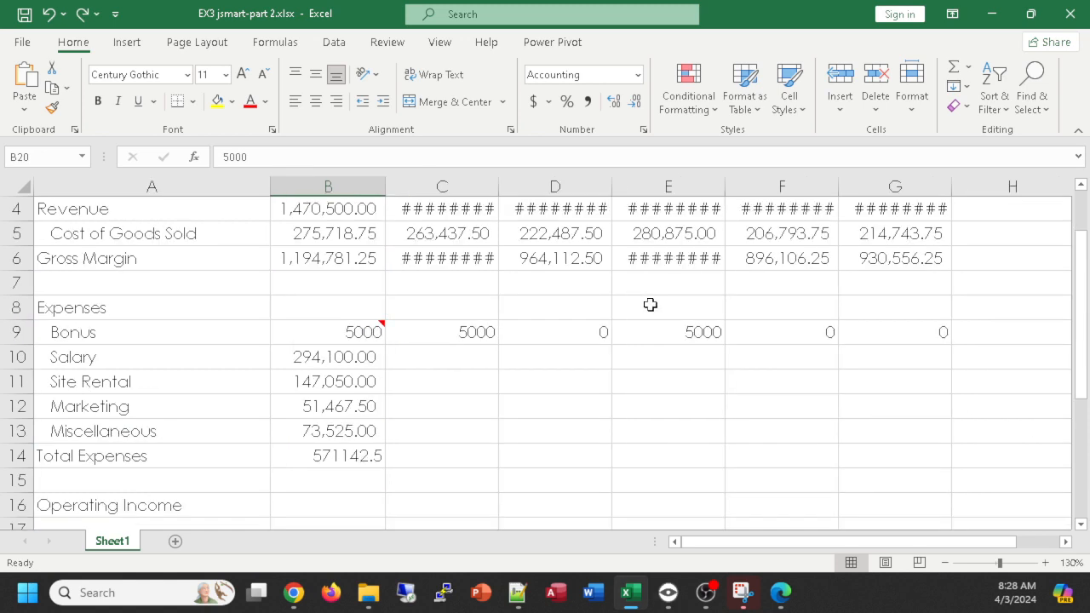
ctrl+scroll(650, 304, down, 2)
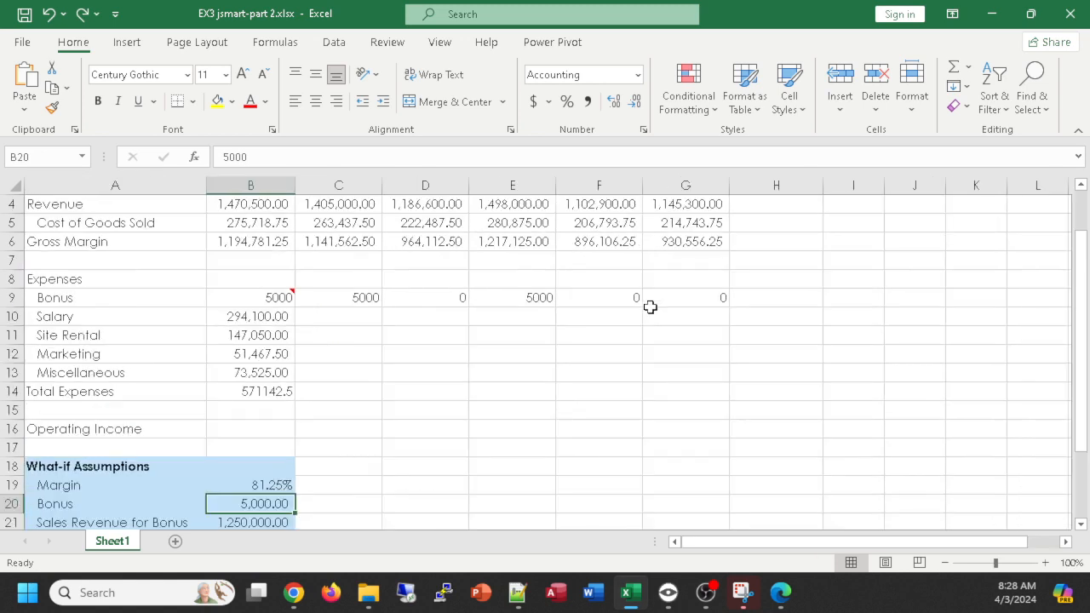
scroll(416, 298, up, 1)
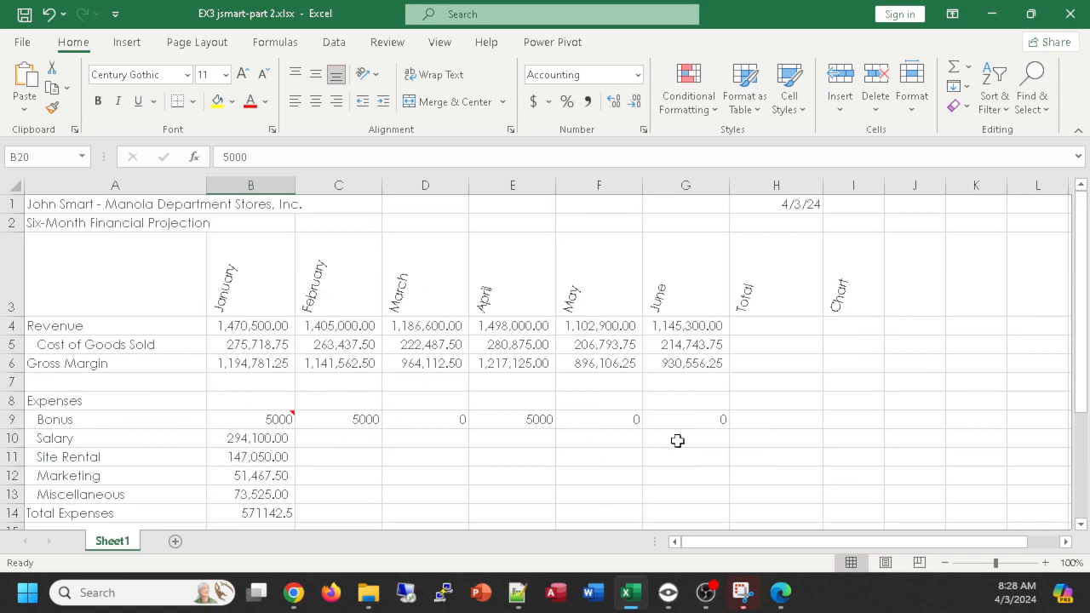
- Copy January's Salary formula in B10 across February to June, filling C10:G10
scroll(744, 442, down, 1)
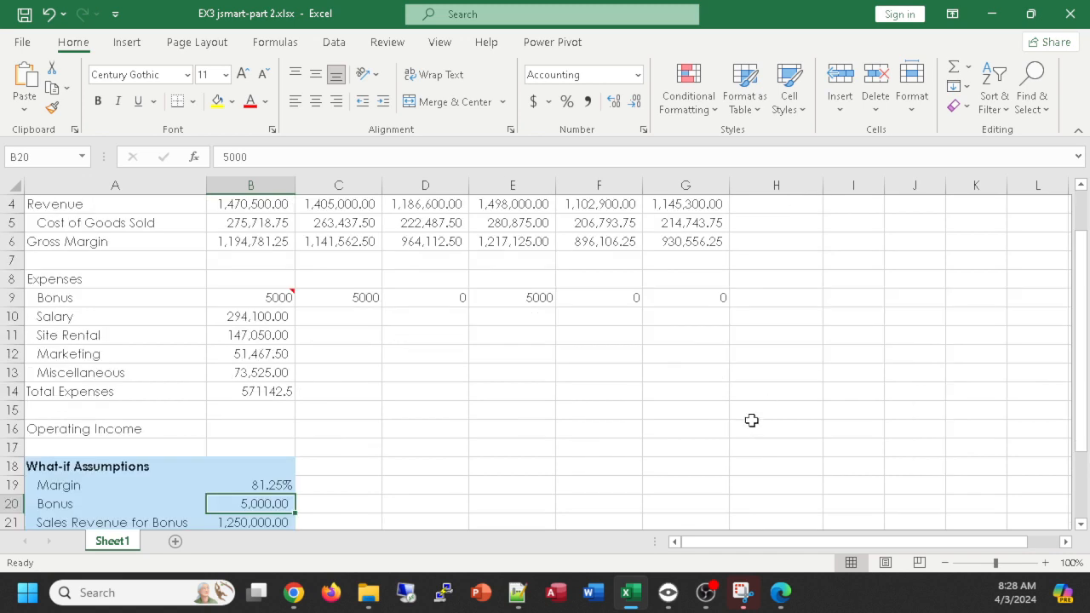
click(259, 316)
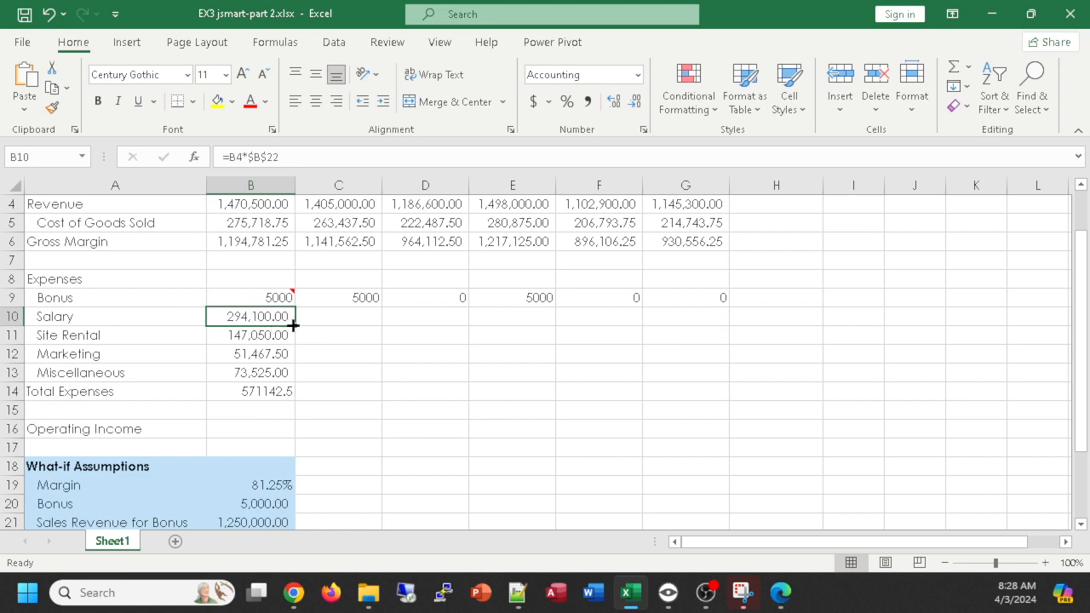
drag(294, 321, 707, 340)
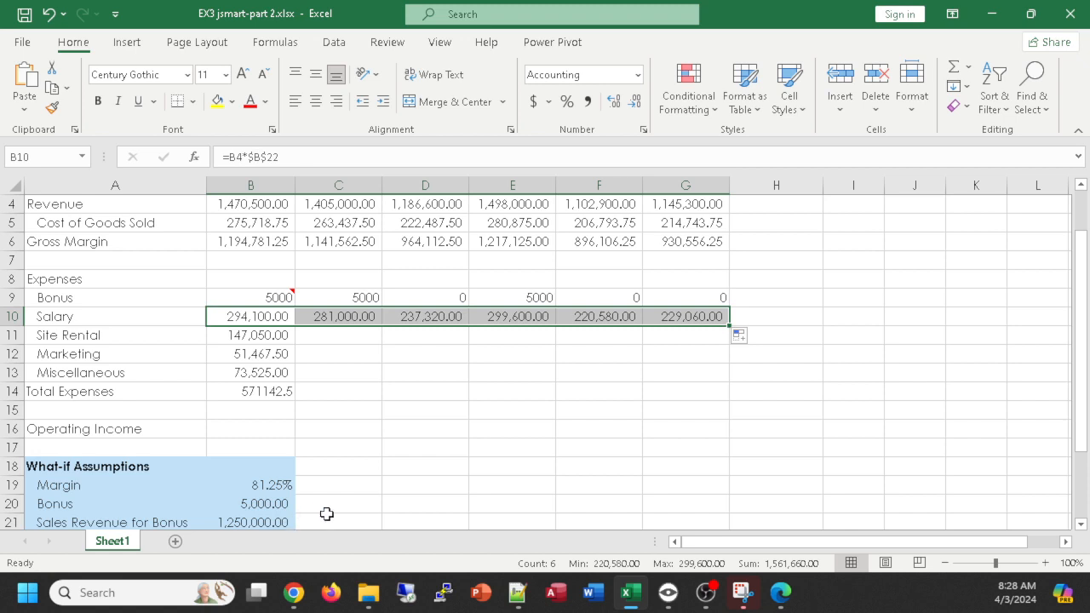
- Copy January's Site Rental formula in B11 across the remaining months through G11
scroll(315, 504, down, 1)
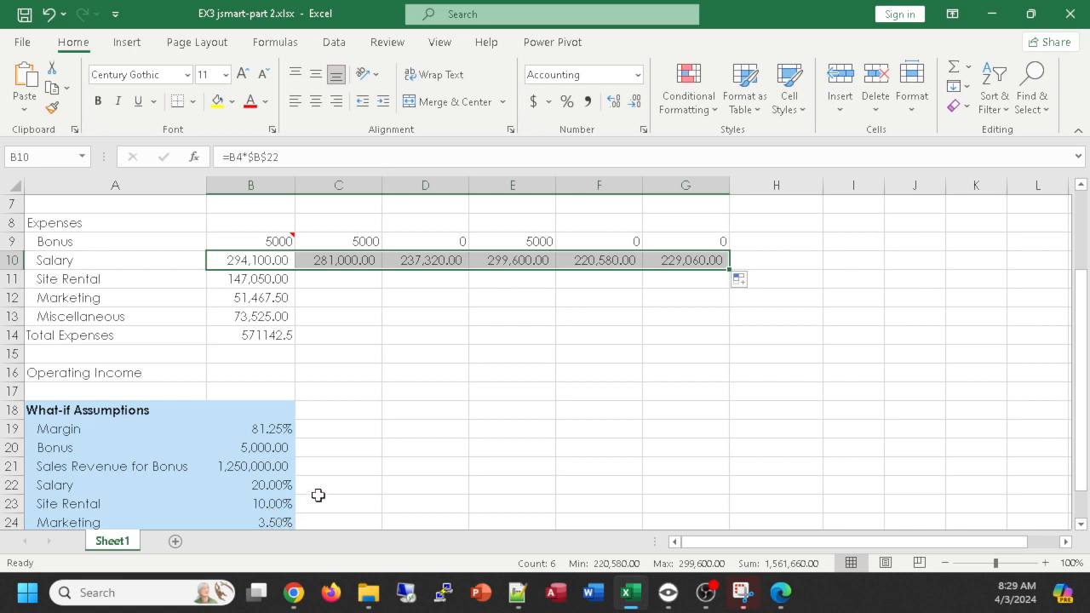
scroll(381, 351, up, 1)
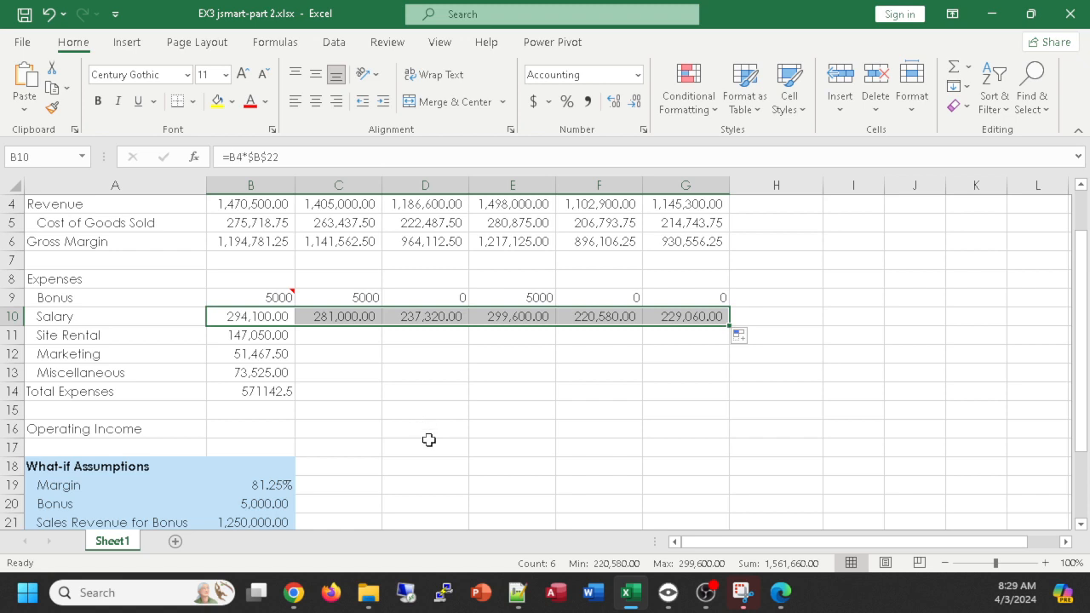
click(262, 336)
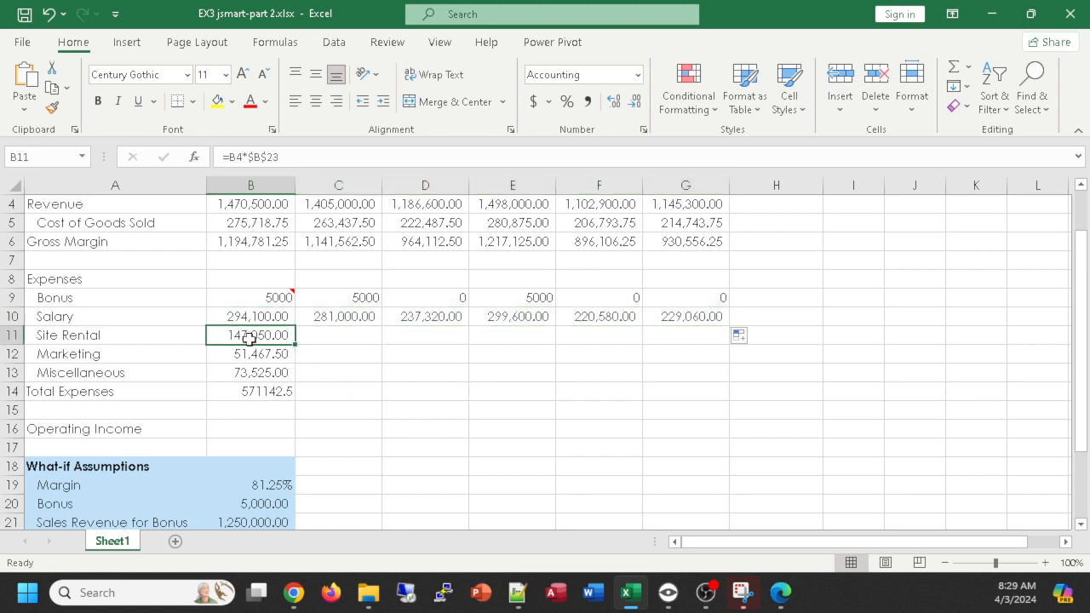
drag(298, 345, 708, 340)
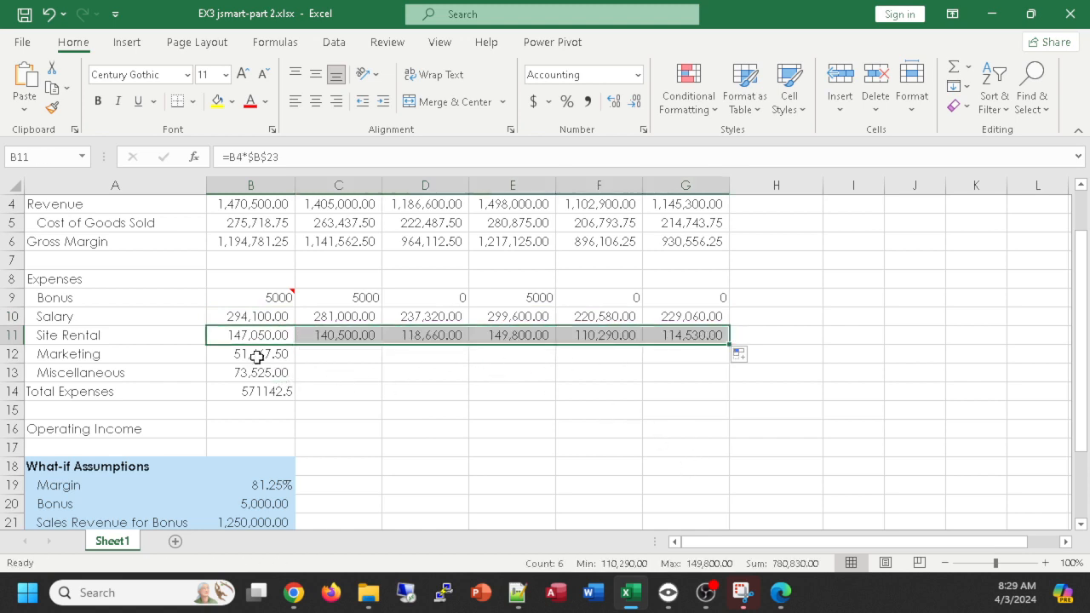
- Copy the January Marketing, Miscellaneous and Total Expenses formulas in B12:B14 across to June in column G
drag(256, 354, 720, 401)
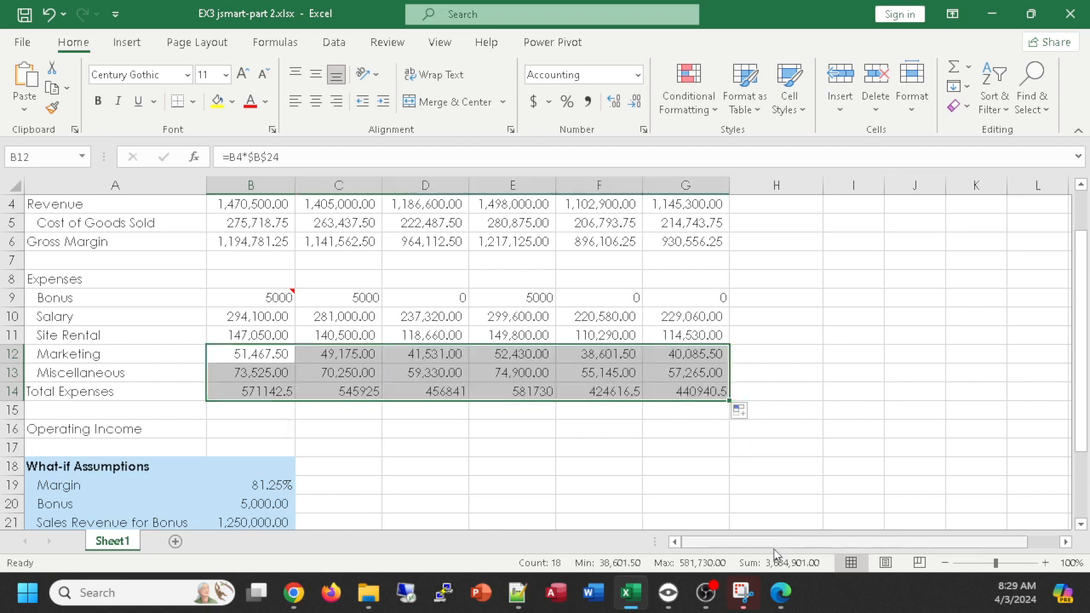
scroll(516, 443, down, 1)
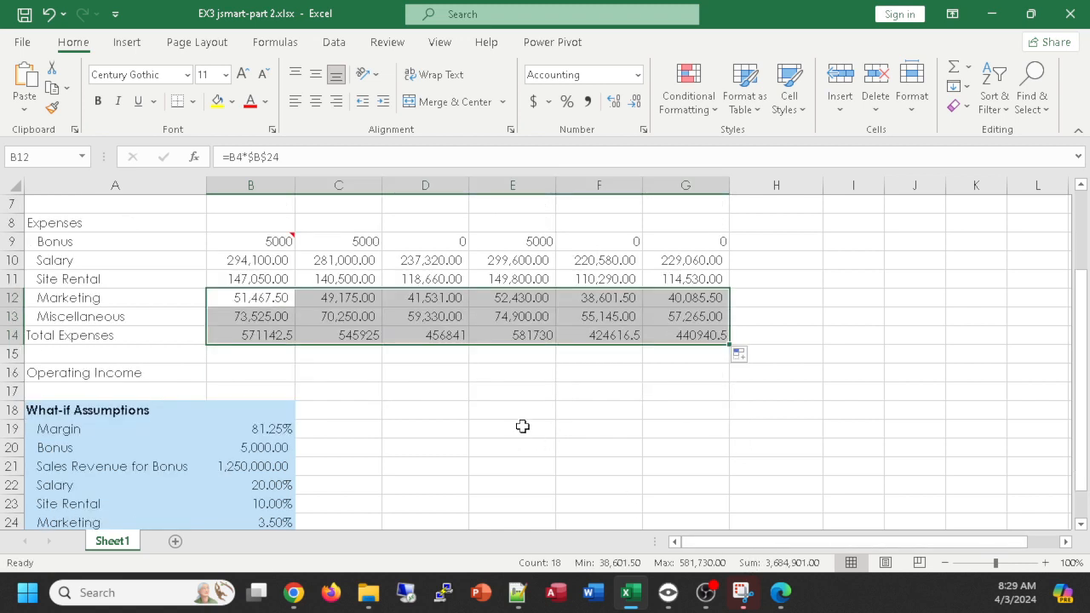
scroll(523, 423, down, 1)
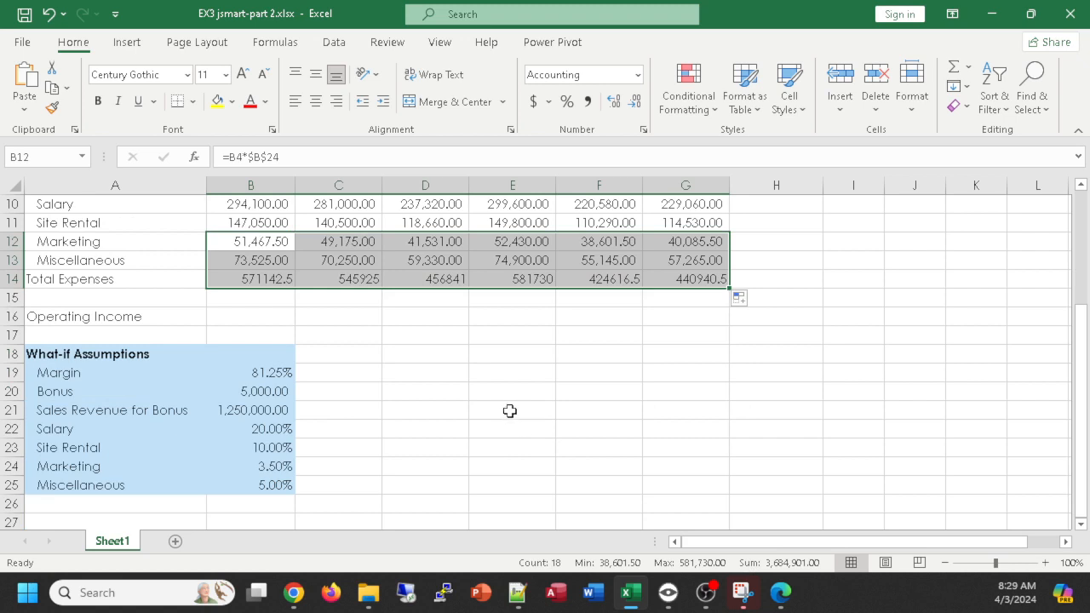
scroll(523, 424, up, 1)
scroll(316, 375, up, 1)
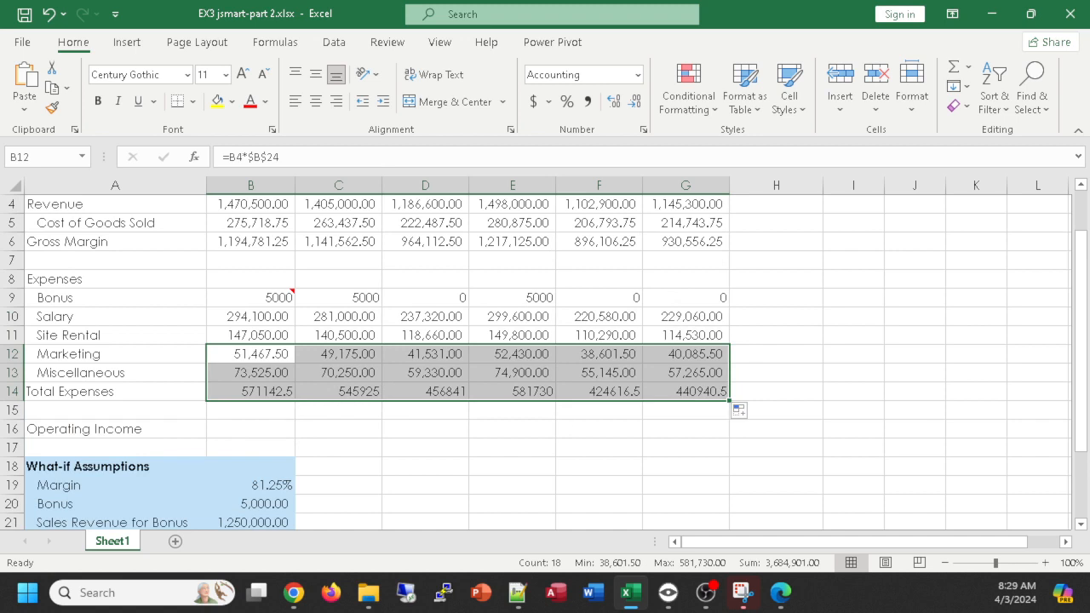
- Calculate January's Operating Income in B16 as Gross Margin minus Total Expenses with the formula =B6-B14
key(alt+Tab)
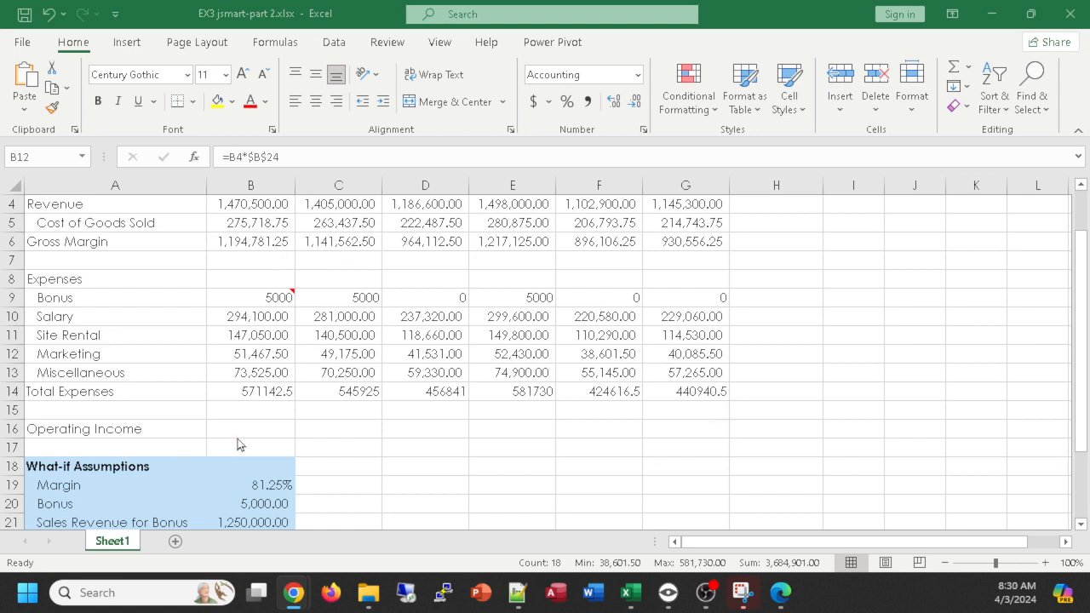
click(241, 429)
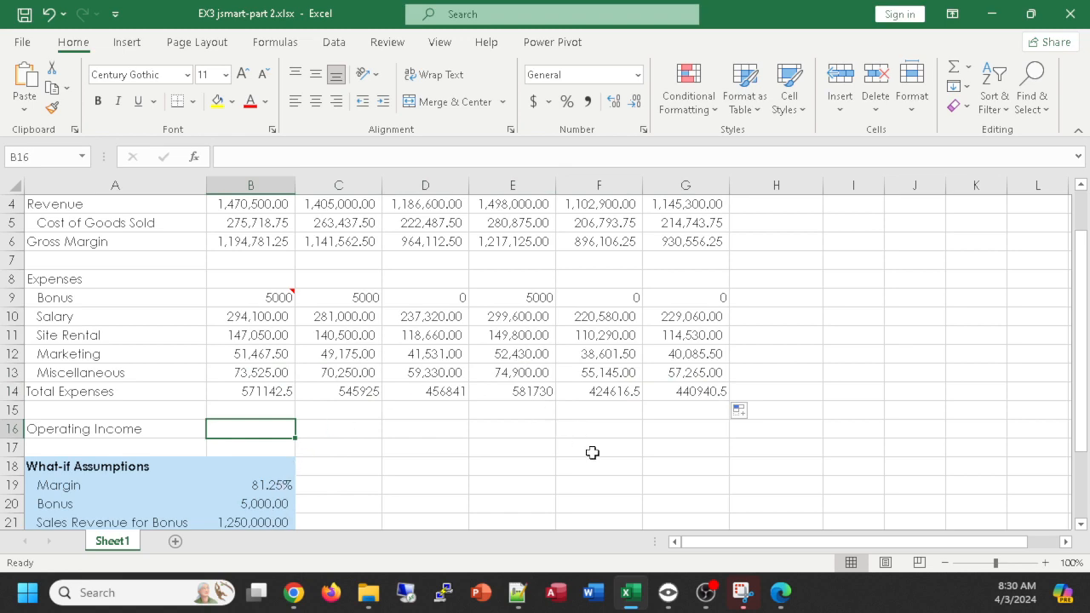
scroll(592, 455, up, 3)
drag(755, 542, 513, 515)
scroll(377, 270, up, 2)
scroll(377, 270, down, 3)
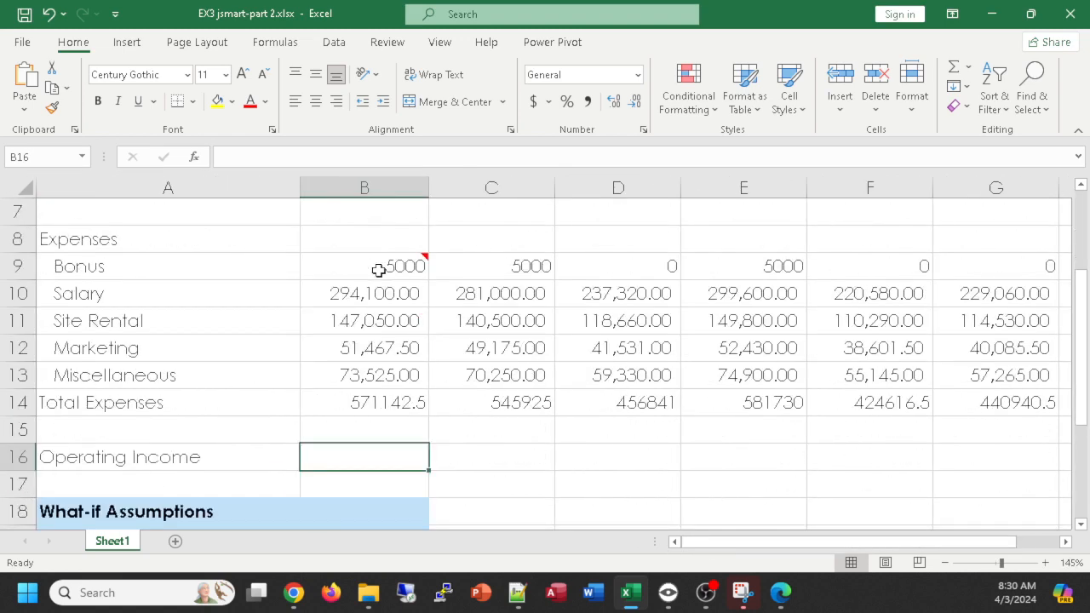
scroll(377, 270, up, 1)
text(=)
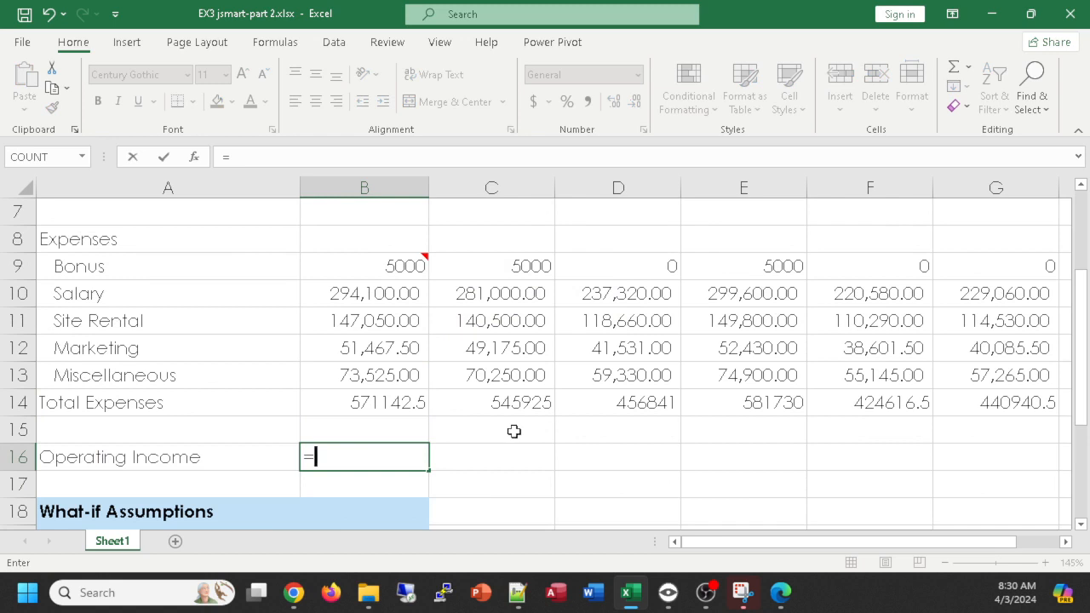
scroll(514, 432, up, 2)
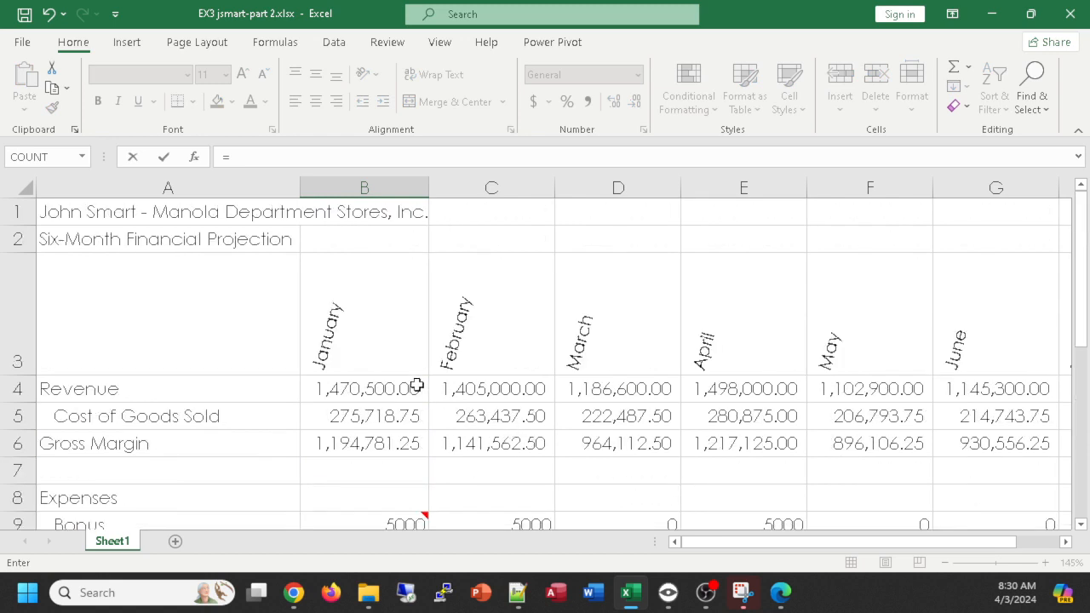
scroll(417, 382, down, 1)
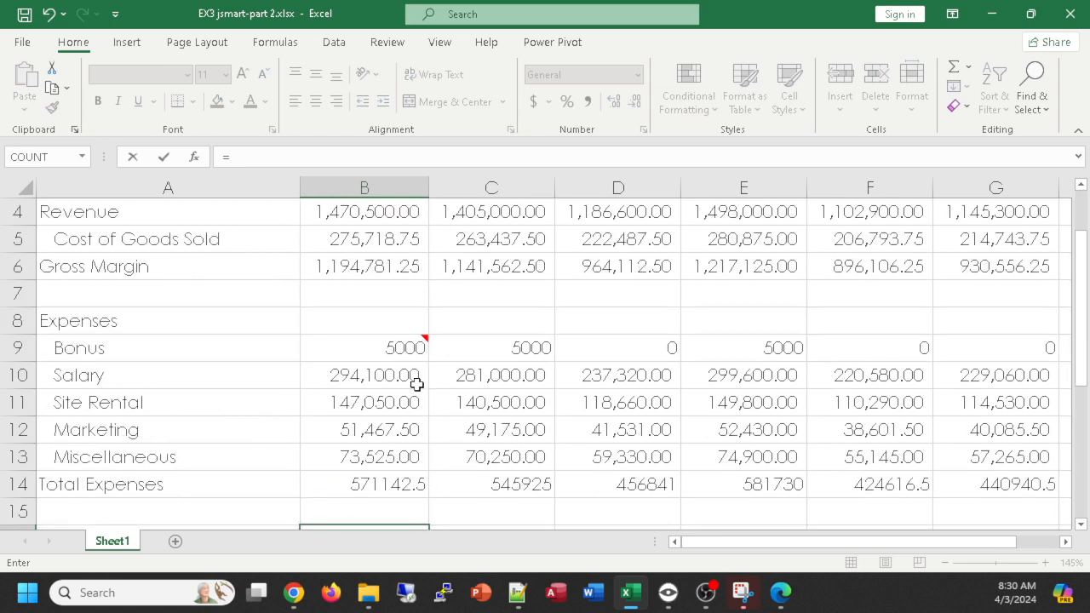
click(376, 267)
scroll(466, 347, down, 2)
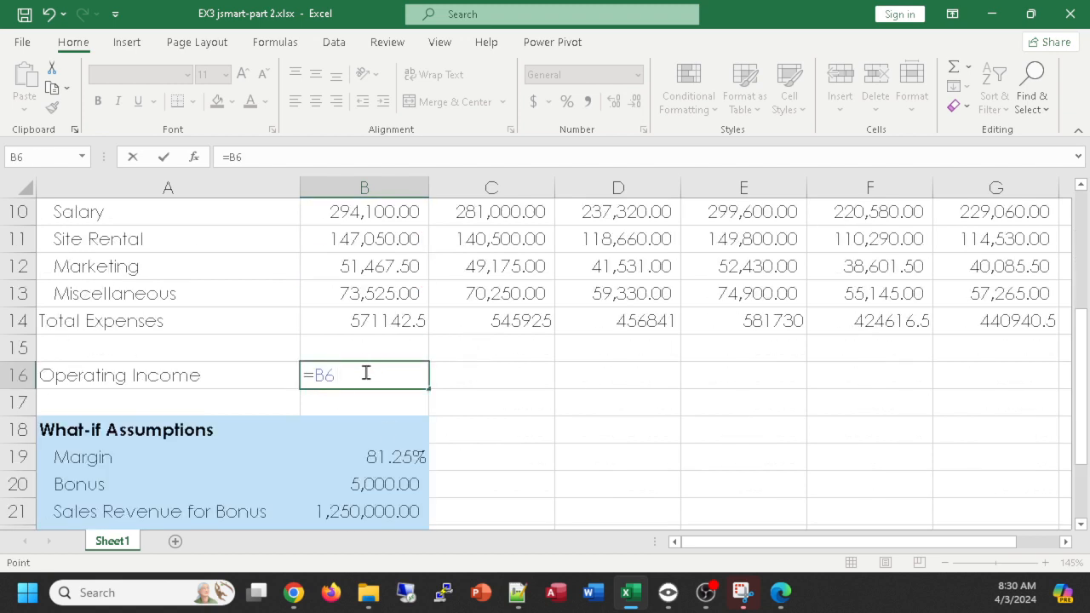
text(-)
click(361, 327)
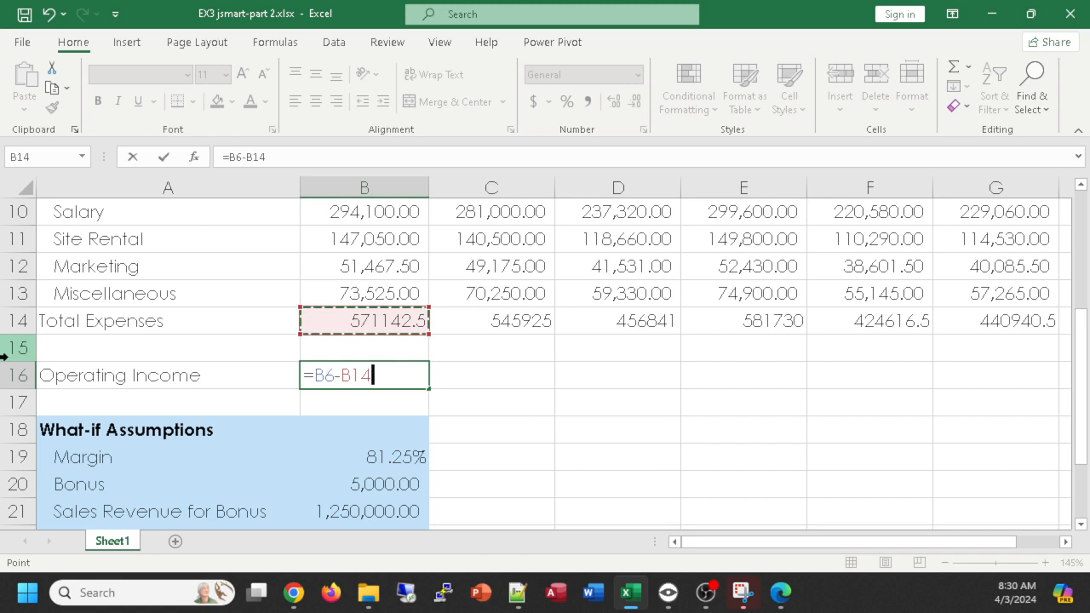
key(Return)
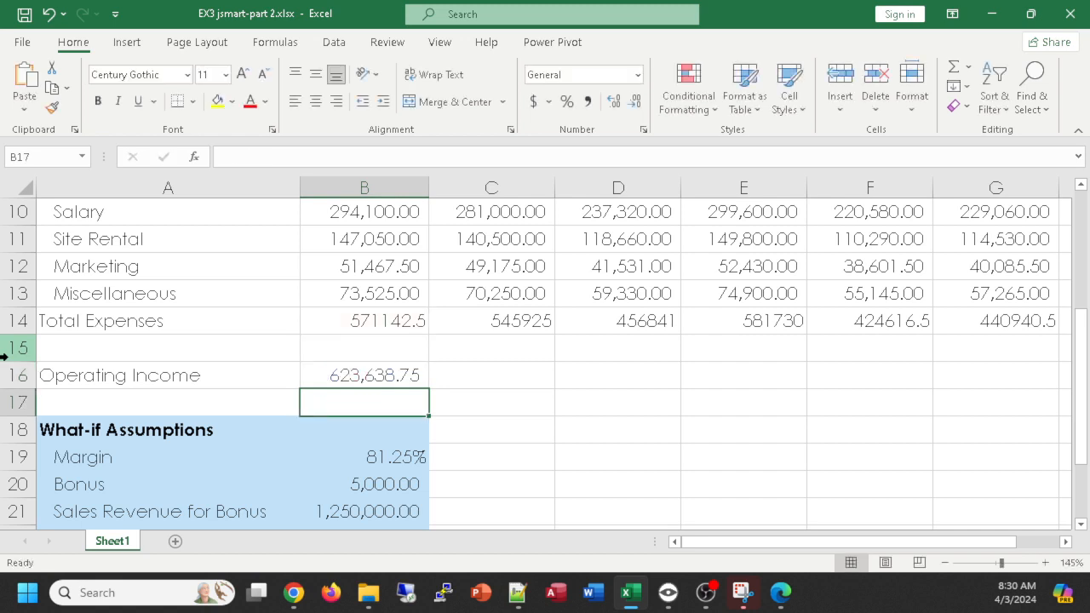
- Copy the Operating Income formula from B16 across February to June, filling C16:G16
click(372, 372)
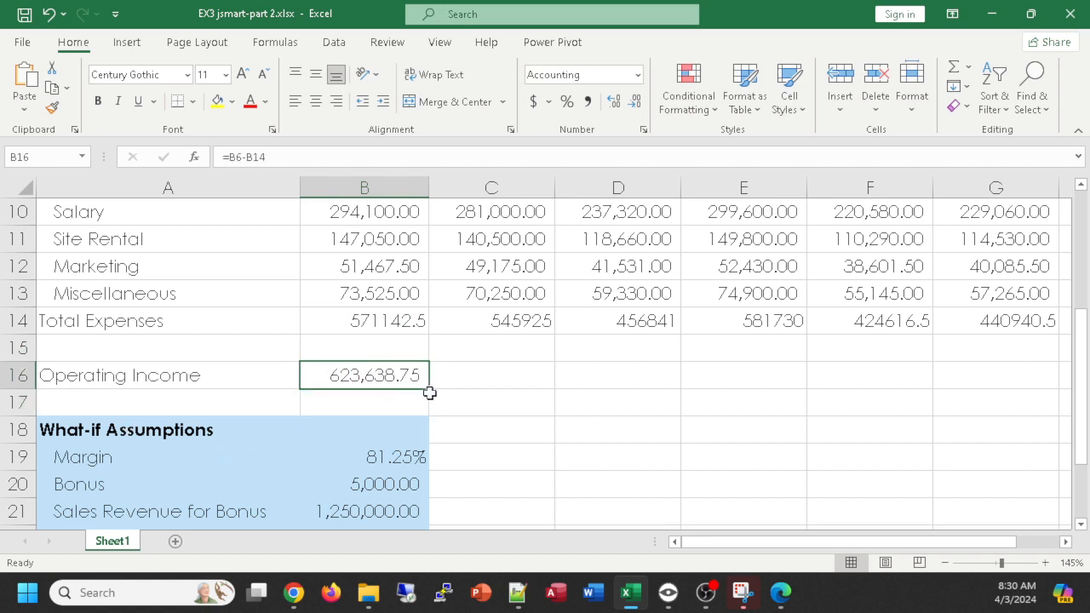
scroll(540, 384, down, 1)
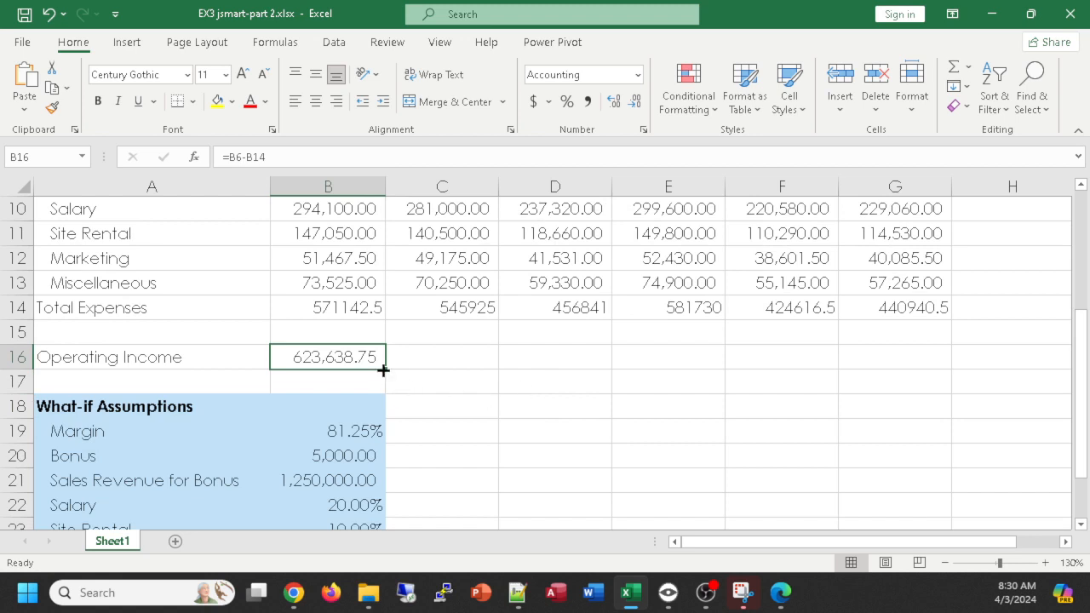
drag(383, 372, 955, 359)
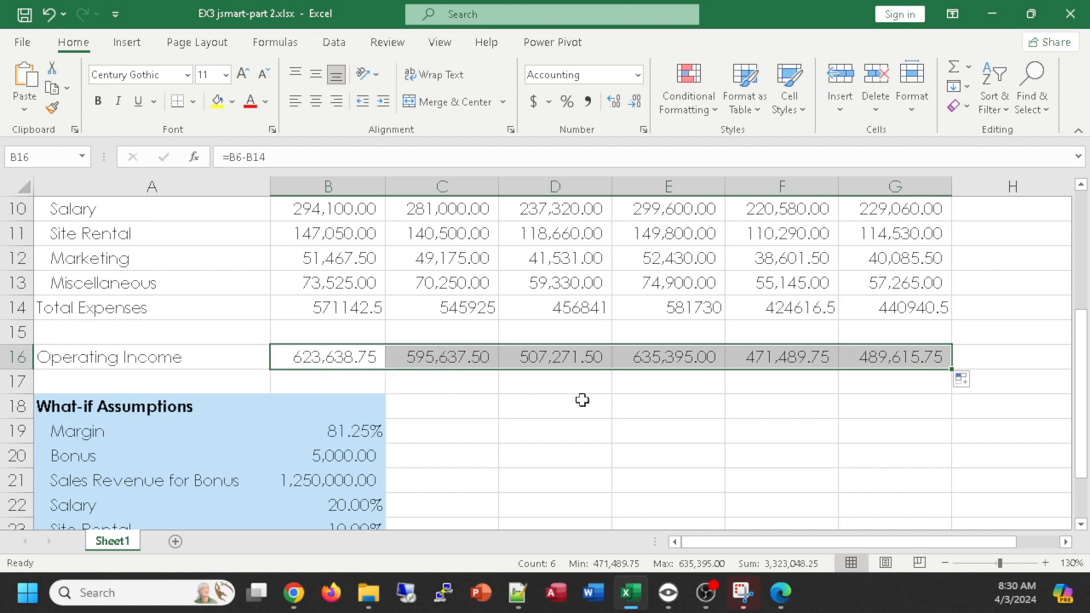
- Review the projection's monthly figures, the what-if assumptions and the empty Total column
scroll(582, 400, down, 1)
scroll(583, 399, up, 2)
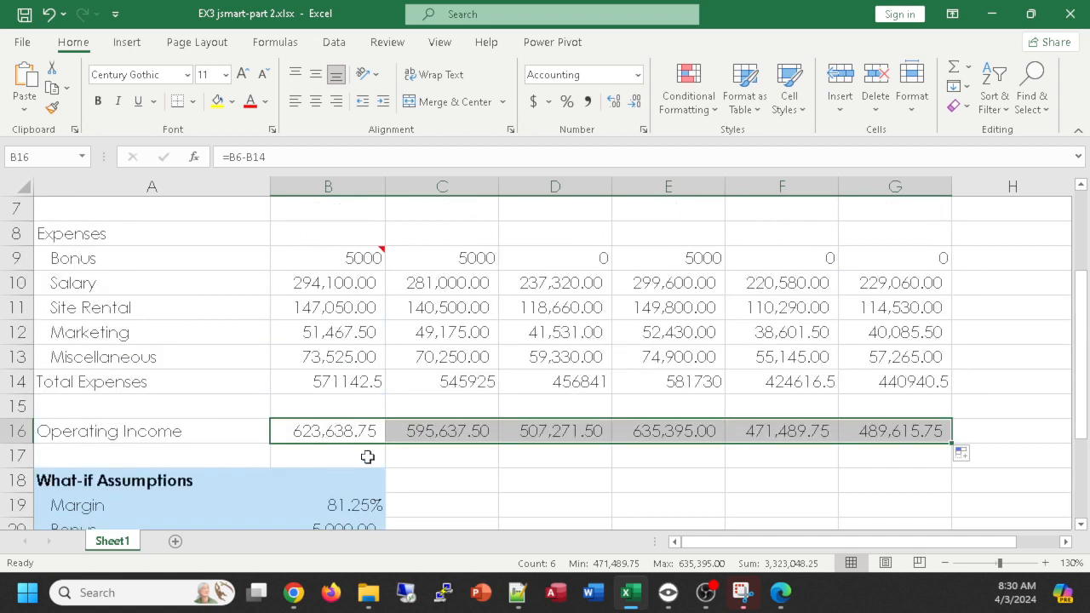
scroll(433, 479, down, 1)
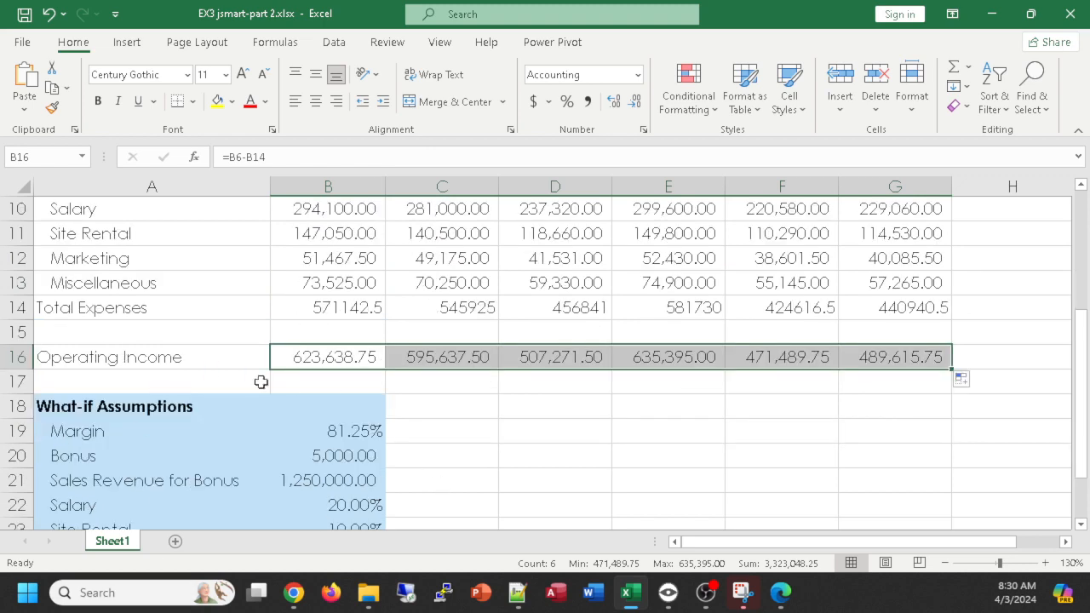
scroll(306, 467, down, 1)
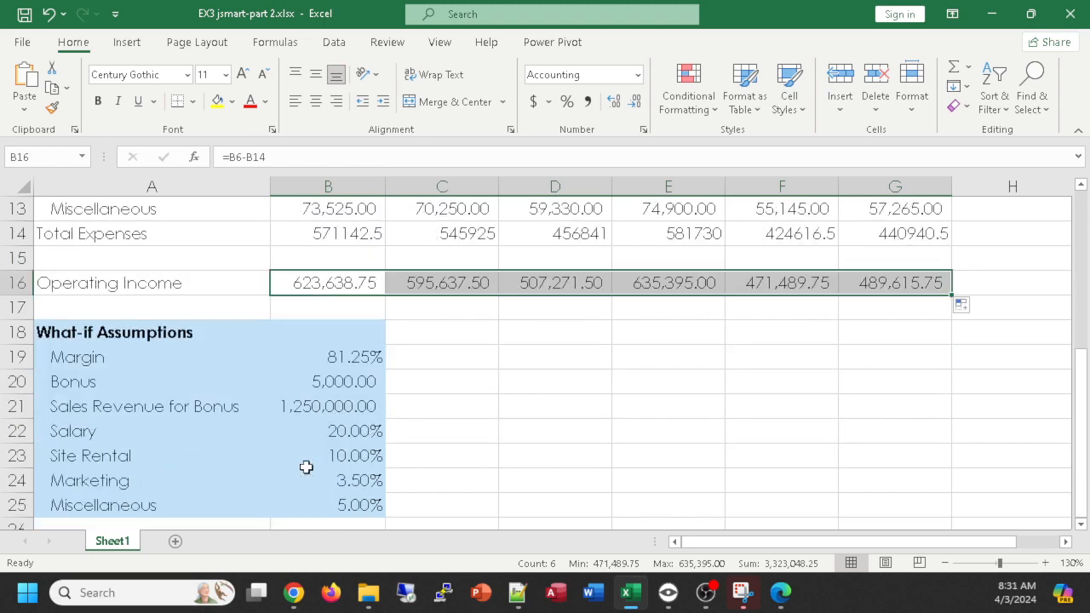
scroll(306, 467, up, 4)
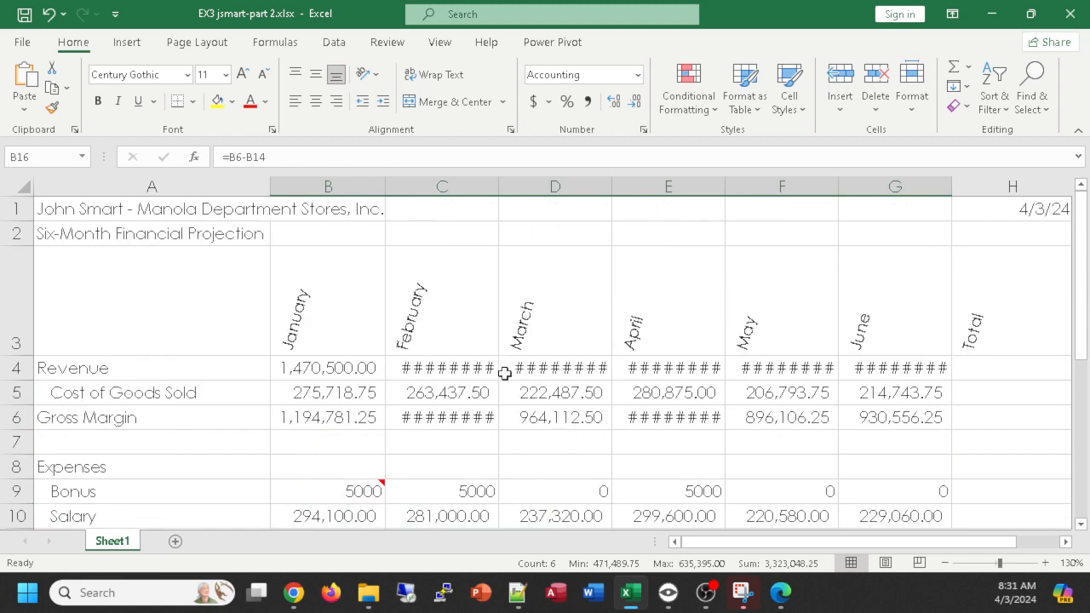
scroll(503, 373, down, 1)
scroll(501, 378, up, 1)
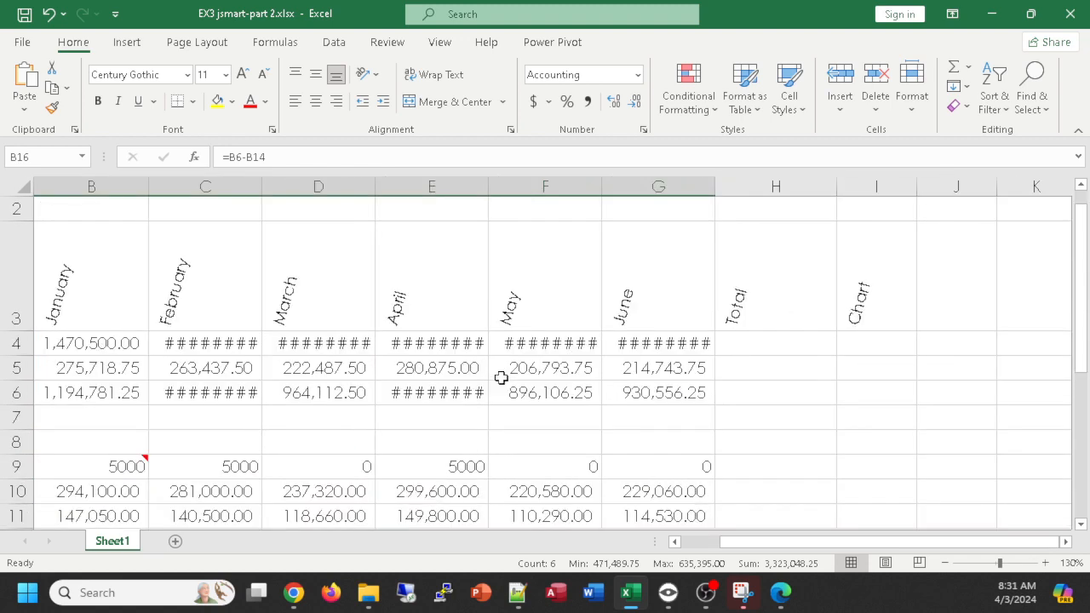
scroll(501, 377, down, 1)
scroll(496, 380, up, 1)
scroll(494, 383, down, 1)
scroll(494, 383, up, 3)
scroll(494, 385, down, 4)
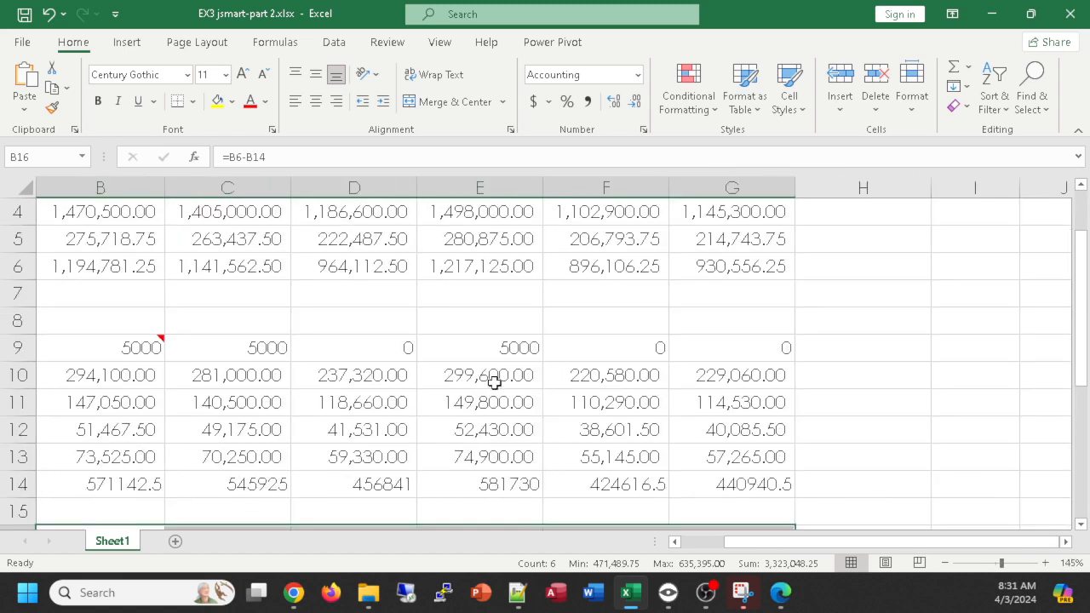
scroll(479, 394, up, 1)
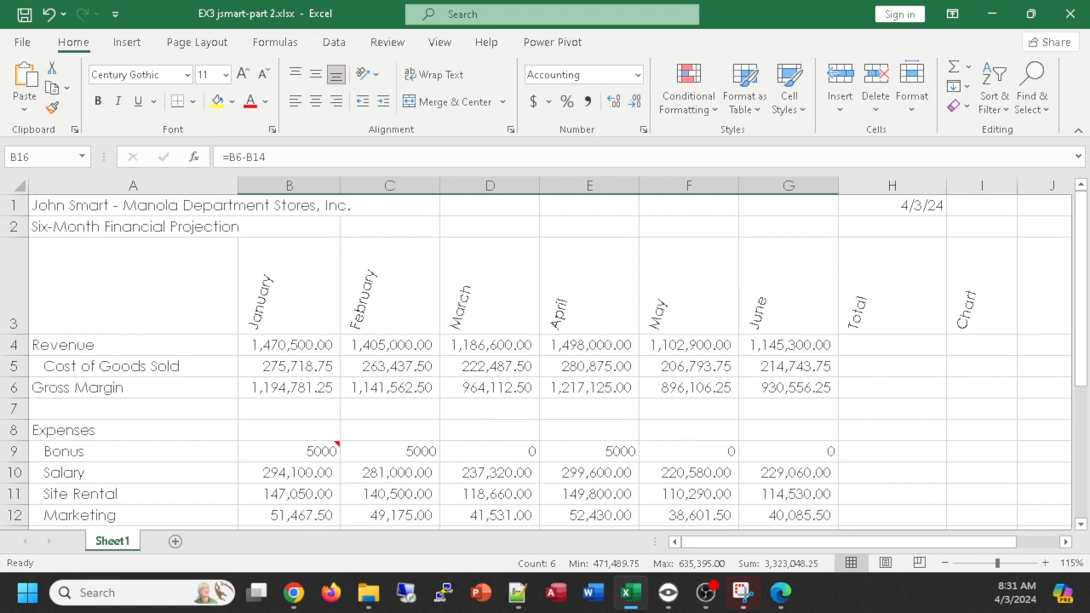
scroll(487, 330, down, 1)
scroll(489, 331, up, 1)
- Total the Revenue row in H4 with =SUM(B4:G4) and the Cost of Goods Sold row in H5 with =SUM(B5:G5)
click(874, 344)
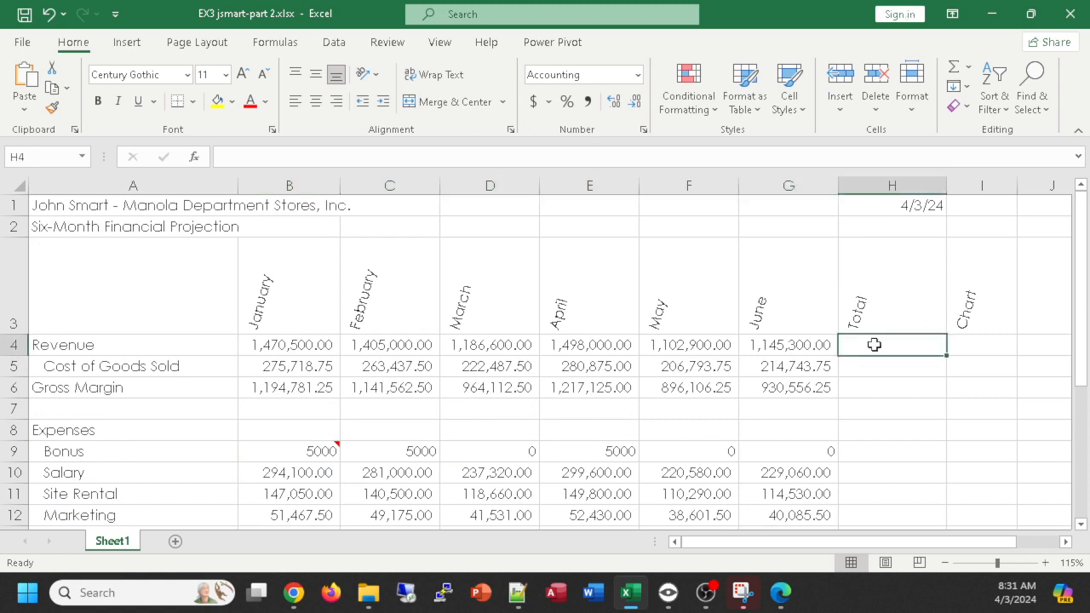
click(956, 71)
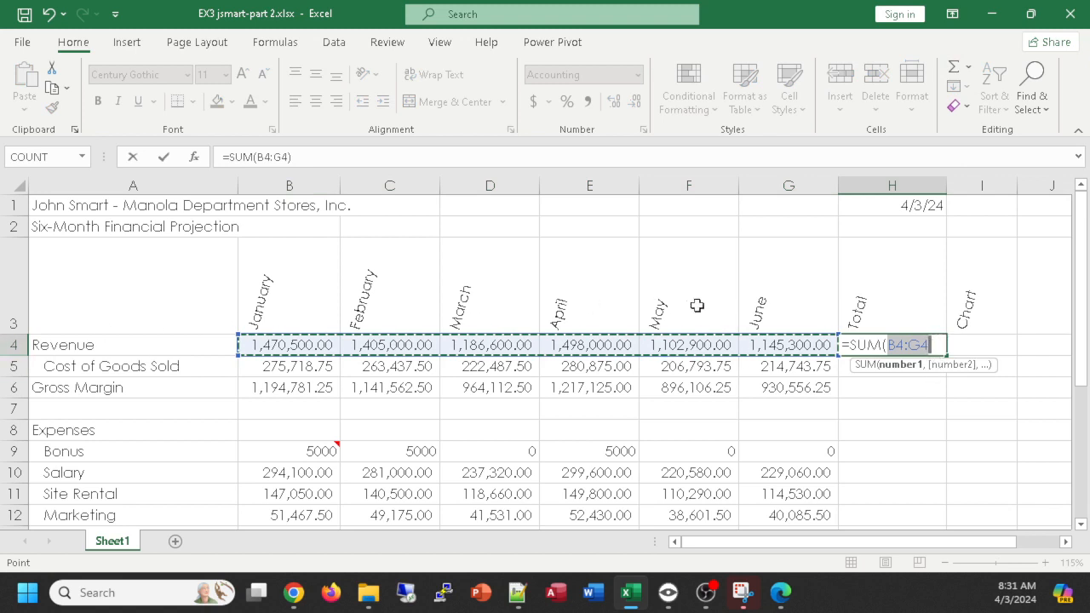
key(Return)
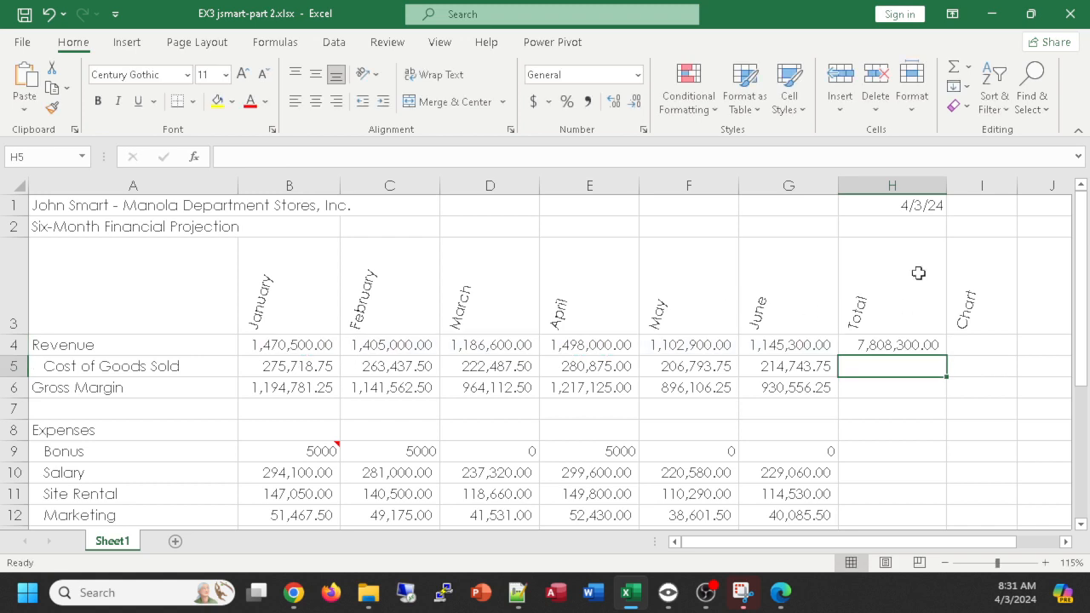
click(955, 66)
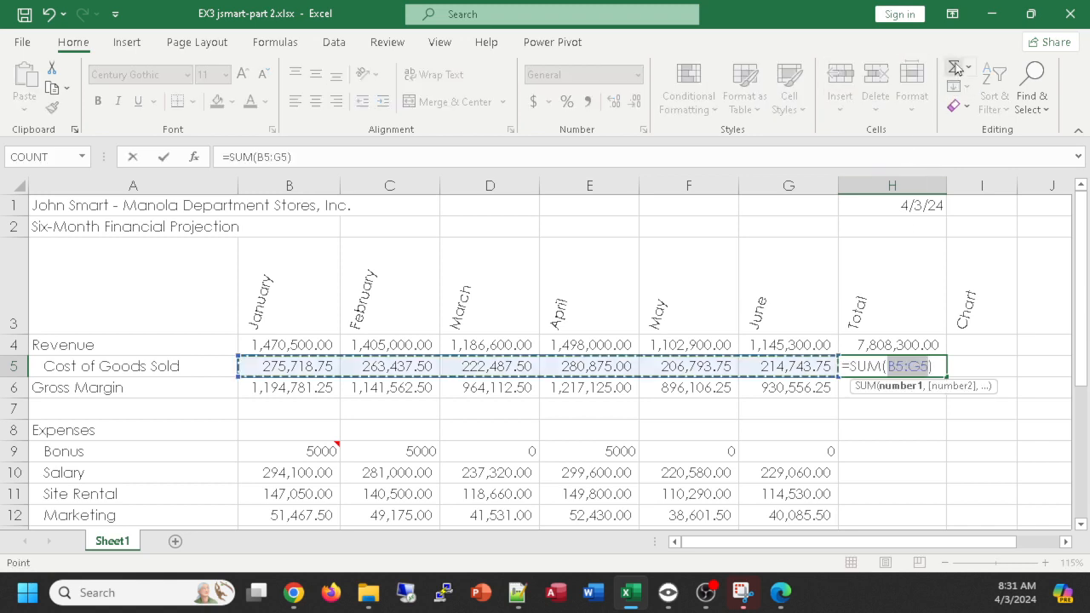
key(Return)
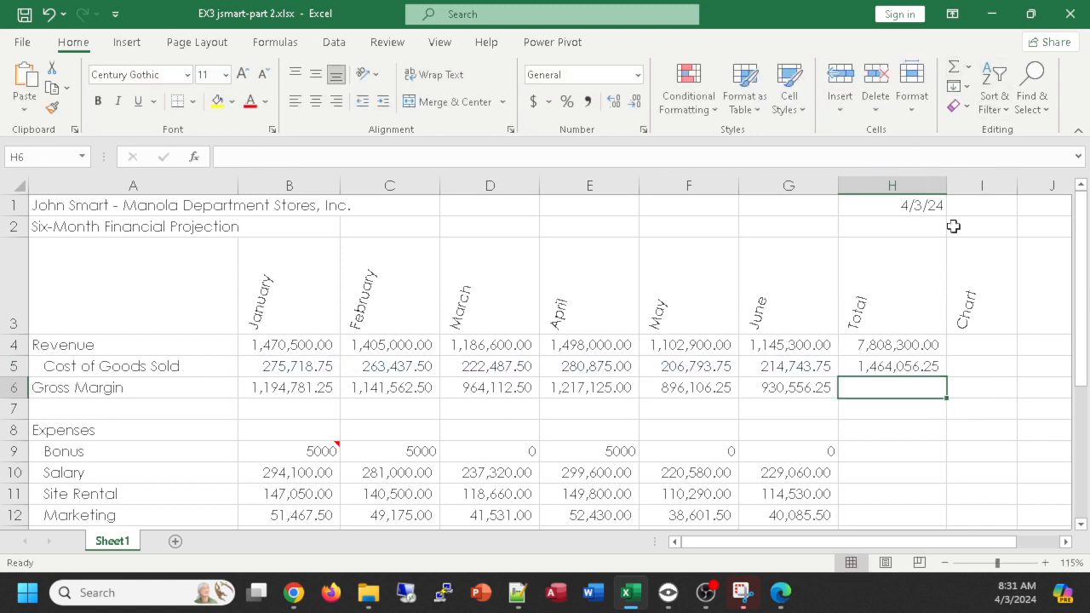
- Total the Gross Margin row in H6 with =SUM(B6:G6), replacing the suggested range H4:H5
click(954, 68)
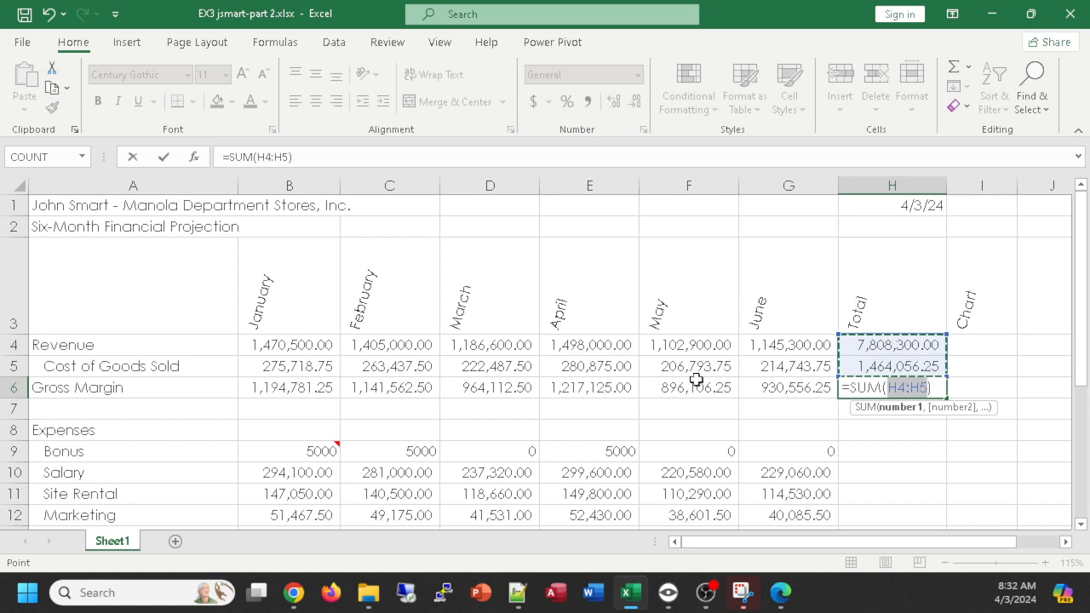
drag(281, 390, 771, 389)
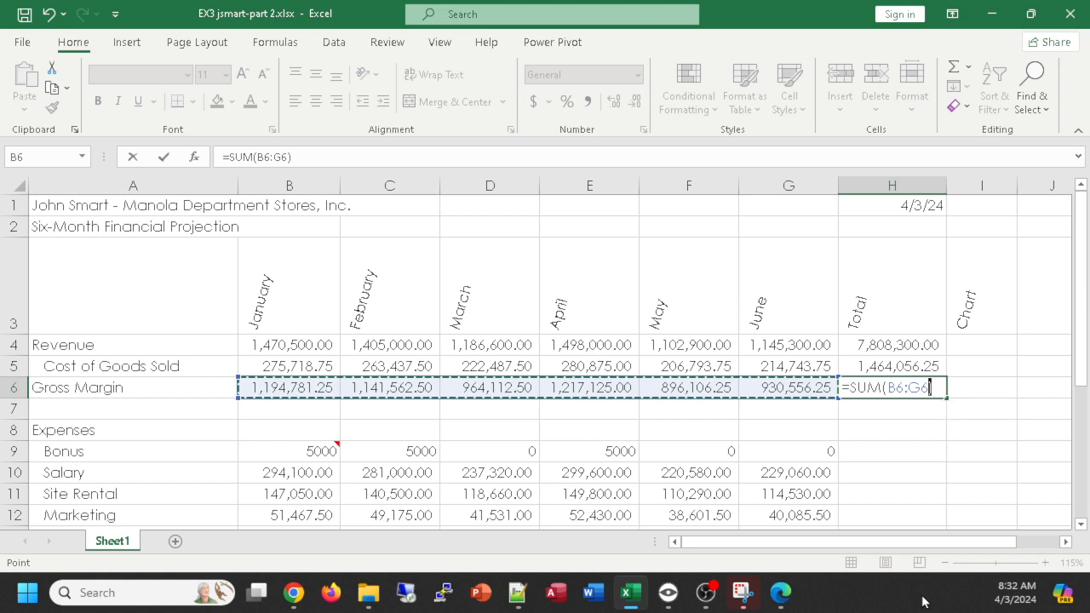
key(Return)
click(875, 385)
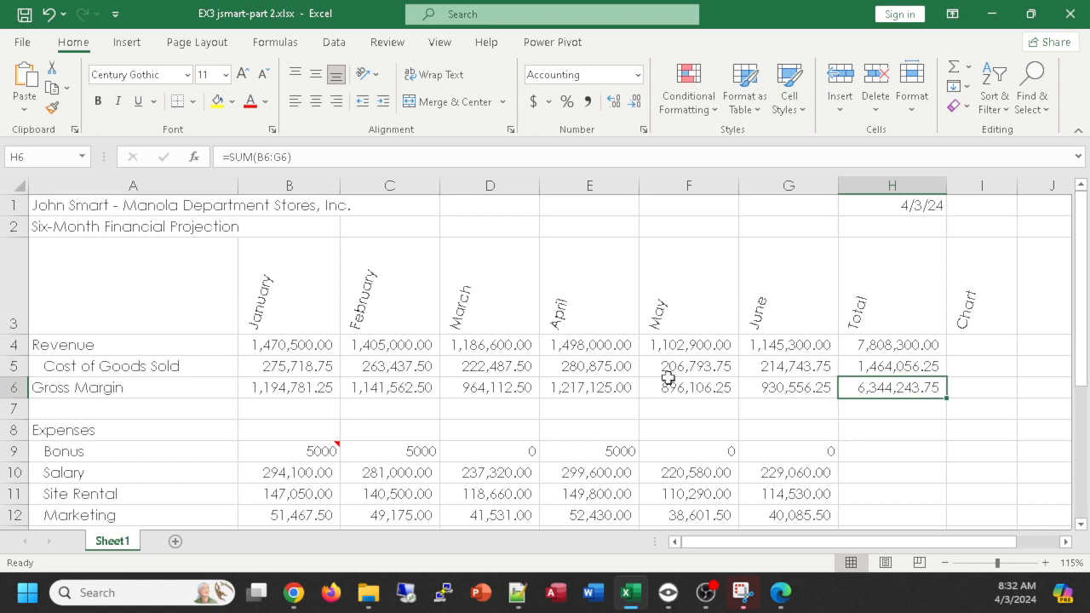
click(954, 66)
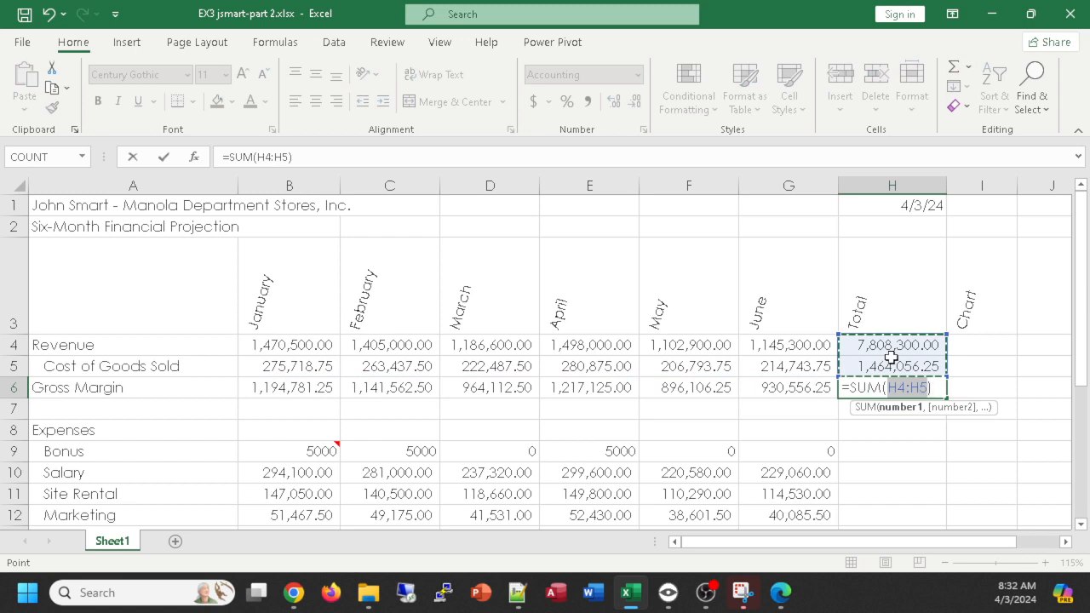
drag(293, 396, 808, 387)
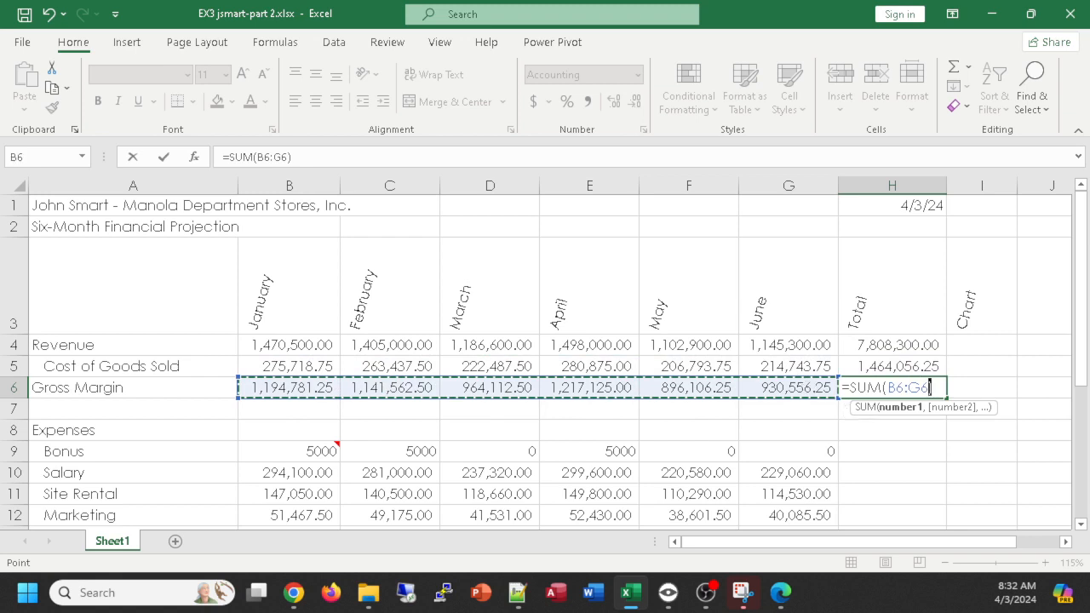
key(Return)
- Total the Bonus row in H9 with =SUM(B9:G9) and copy the formula down through Total Expenses in H14
scroll(867, 499, down, 1)
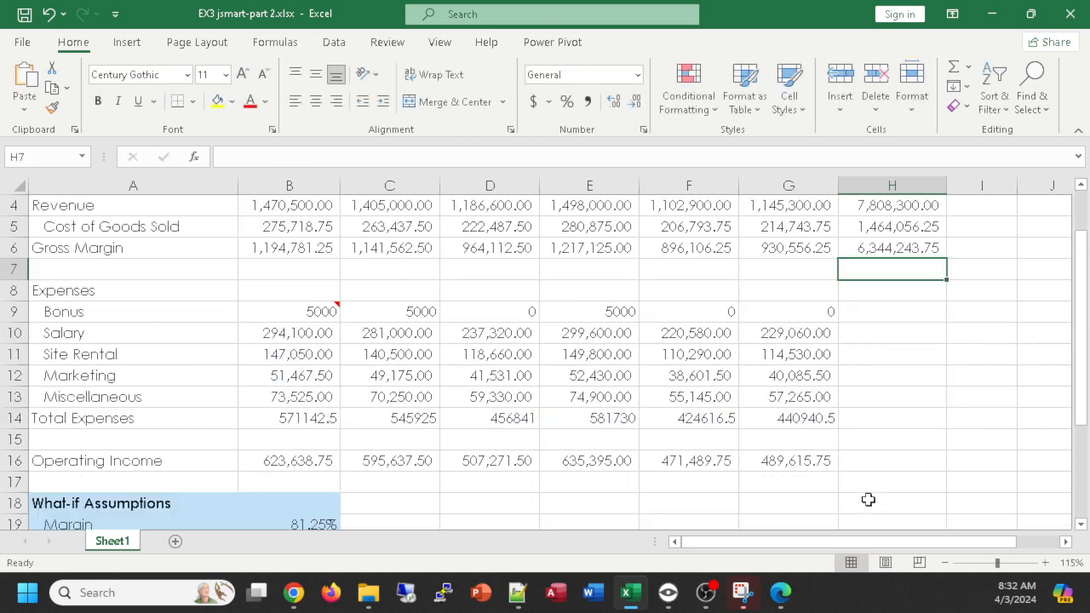
click(900, 313)
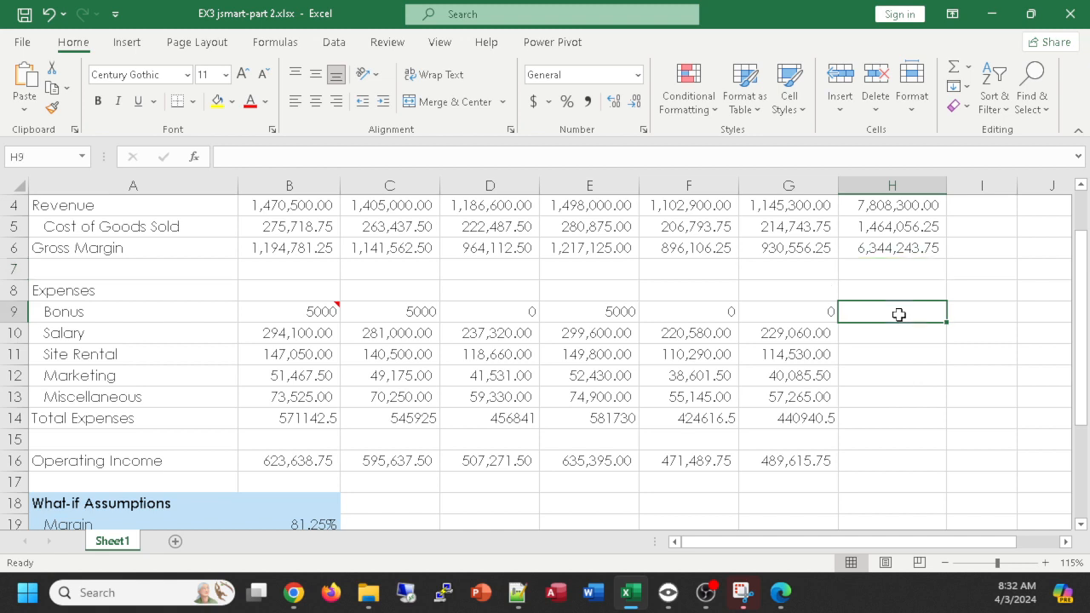
click(954, 68)
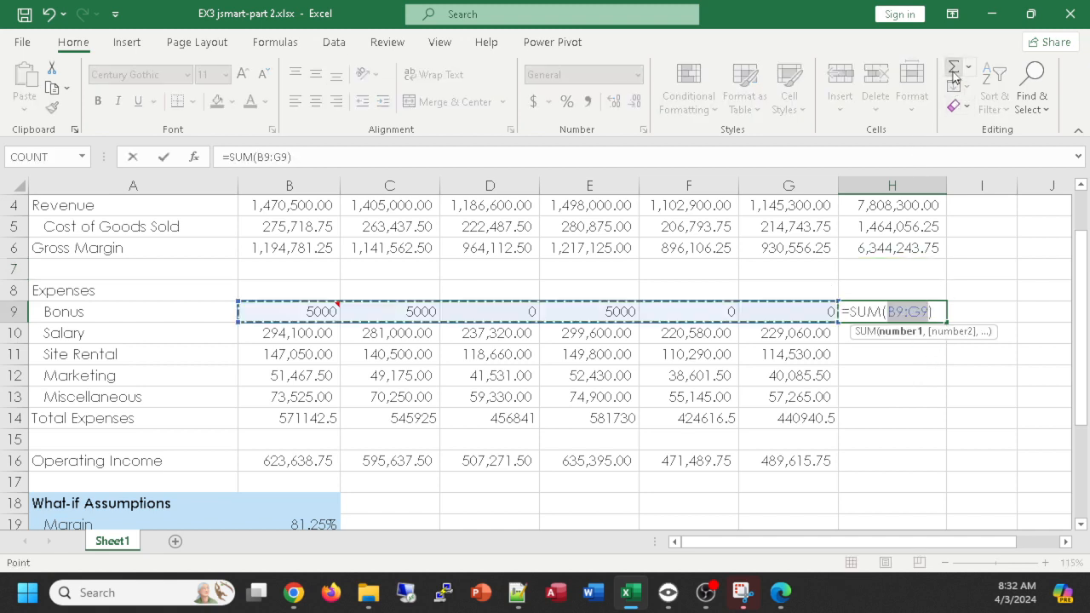
key(Return)
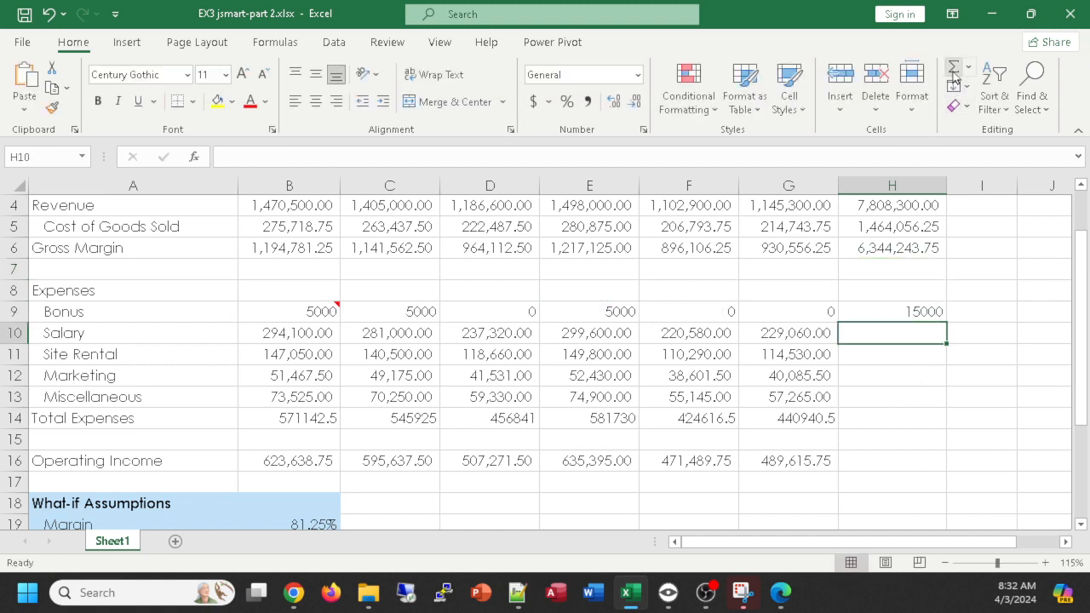
click(901, 313)
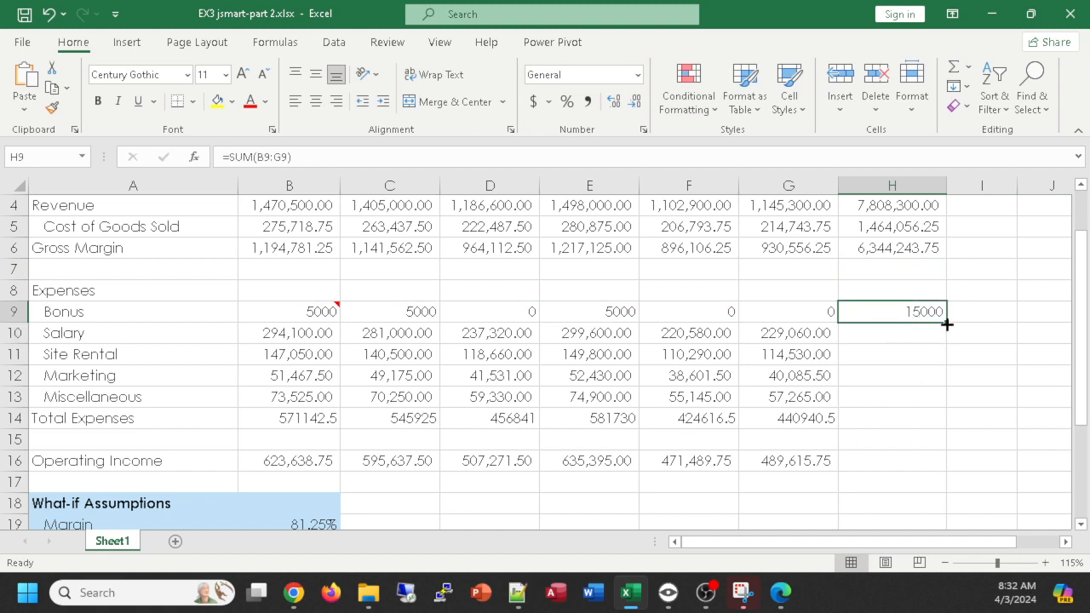
drag(946, 323, 951, 428)
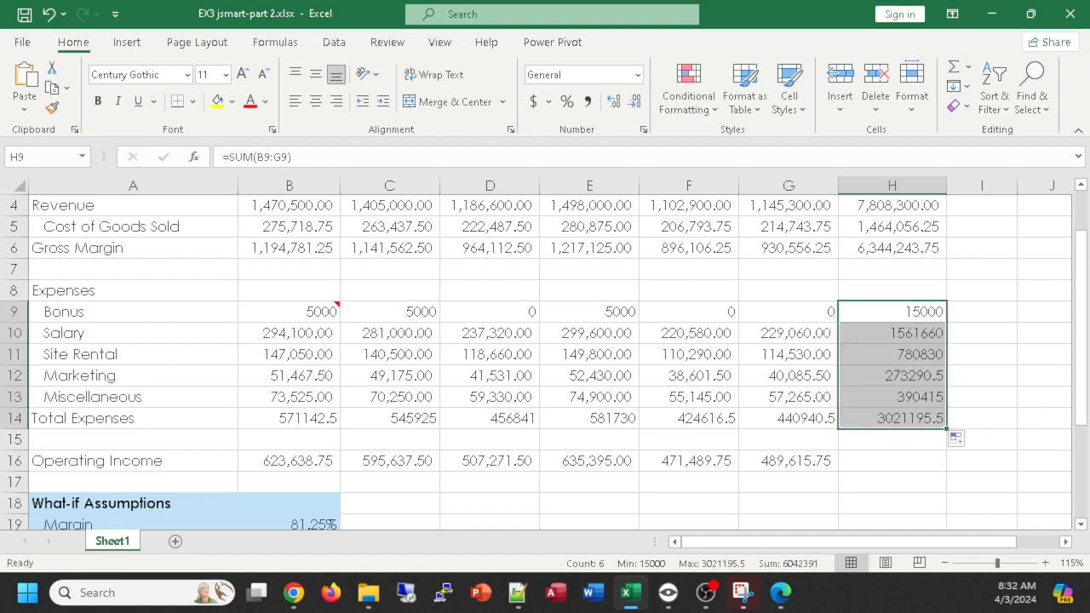
- Total the Operating Income row in H16 with the formula =SUM(B16:G16)
click(882, 467)
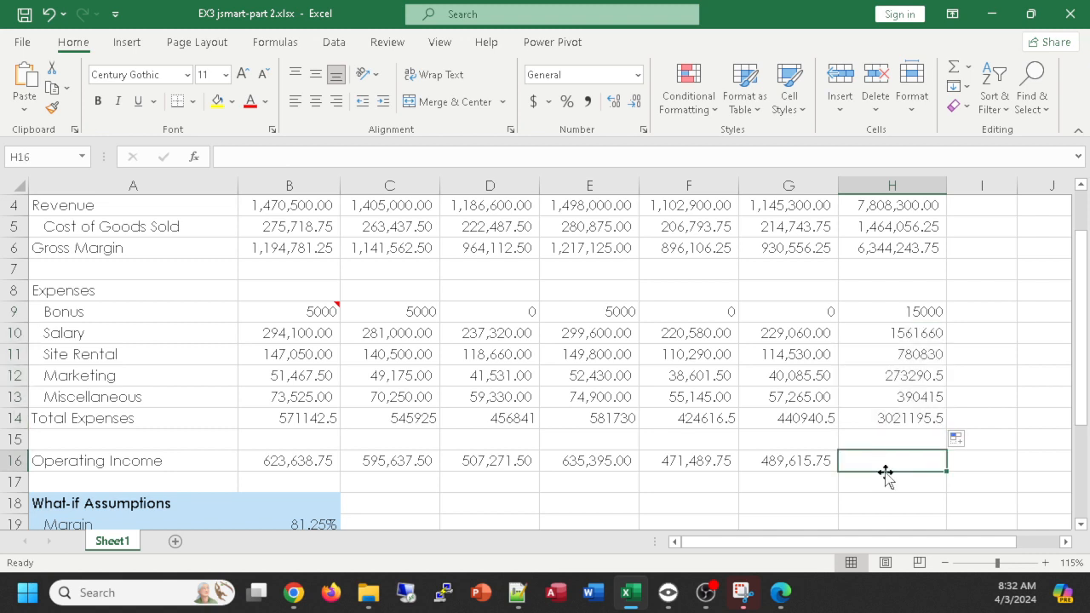
click(954, 65)
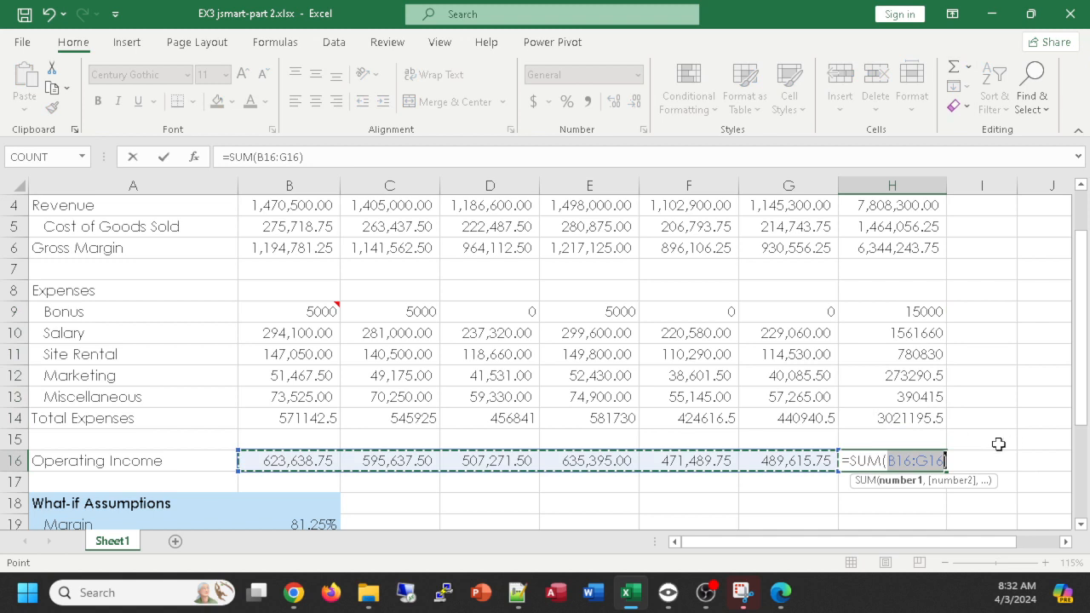
key(Return)
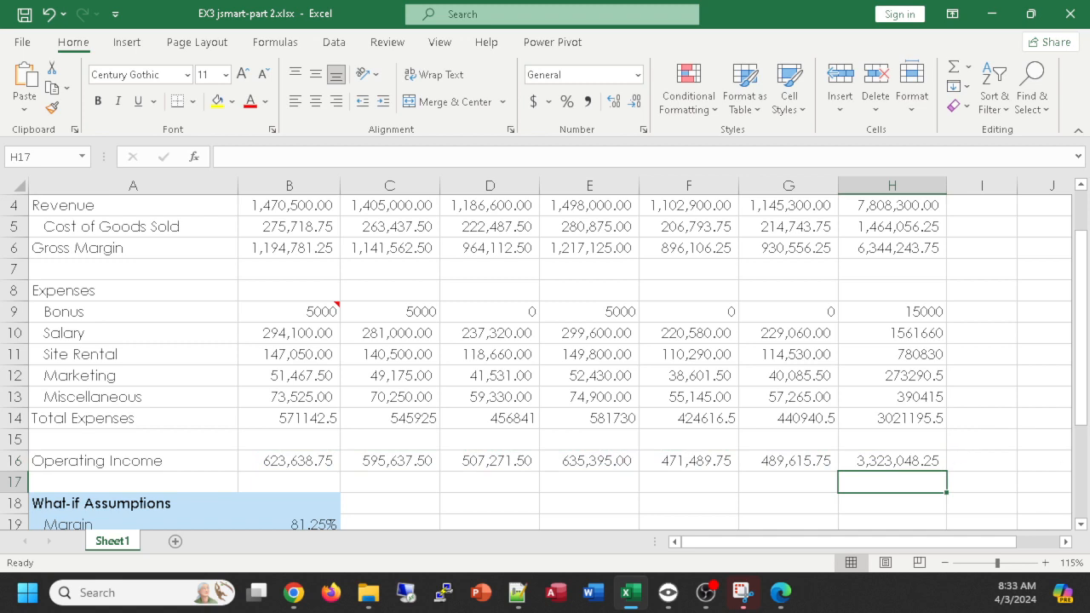
key(alt+Tab)
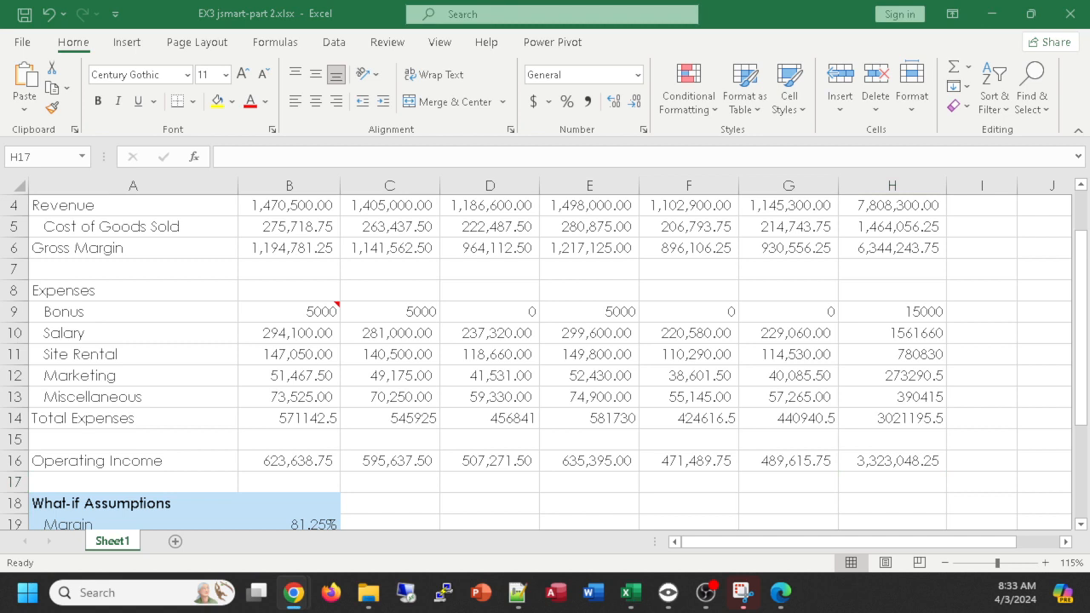
click(893, 462)
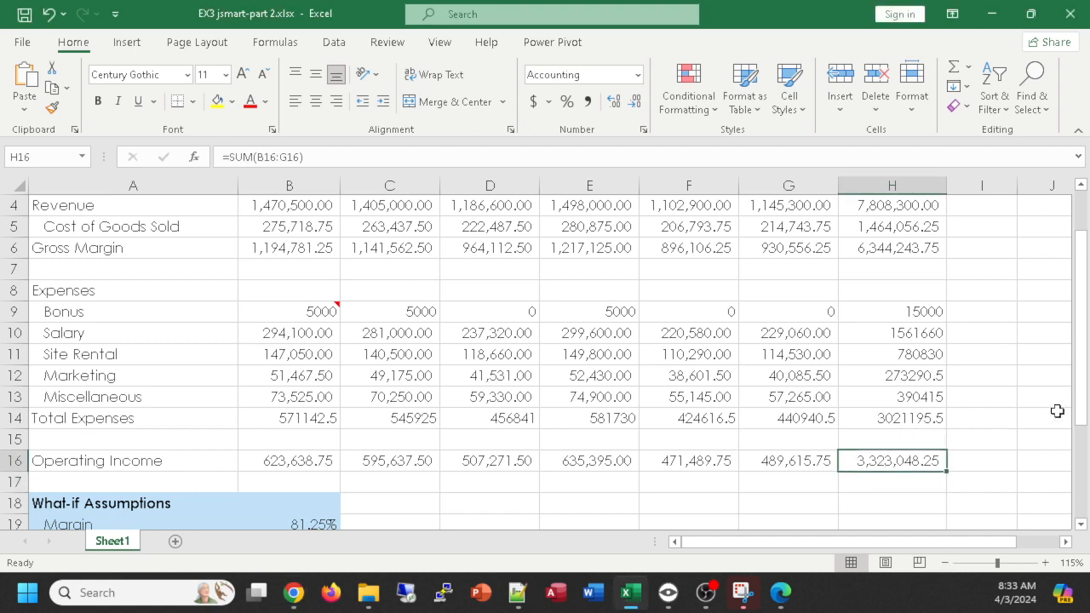
- Collapse the ribbon so that more worksheet rows are shown
click(1010, 479)
ctrl+scroll(1010, 478, up, 1)
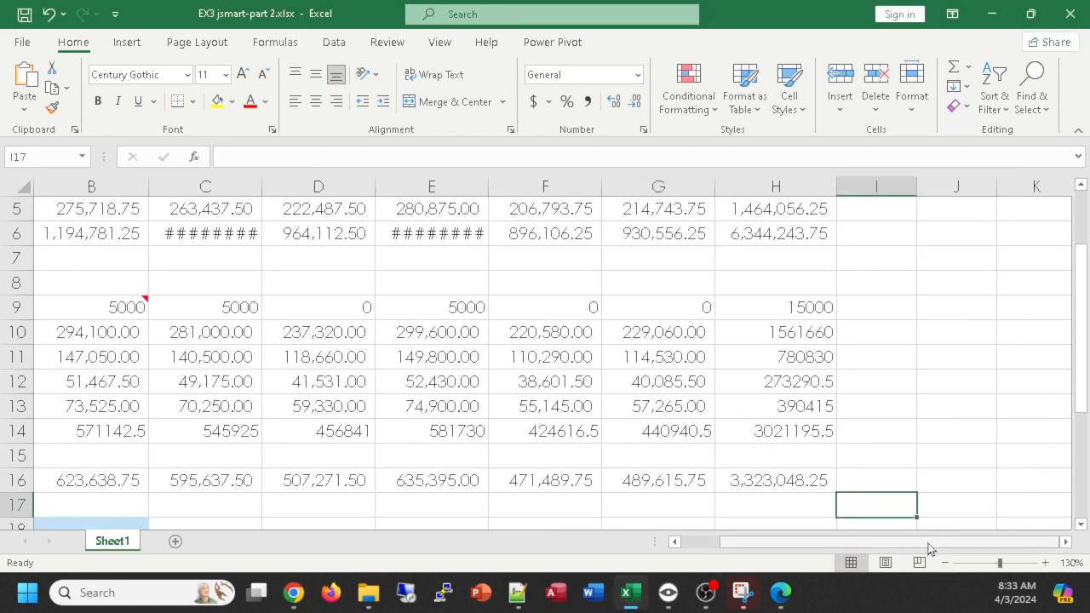
drag(906, 546, 852, 550)
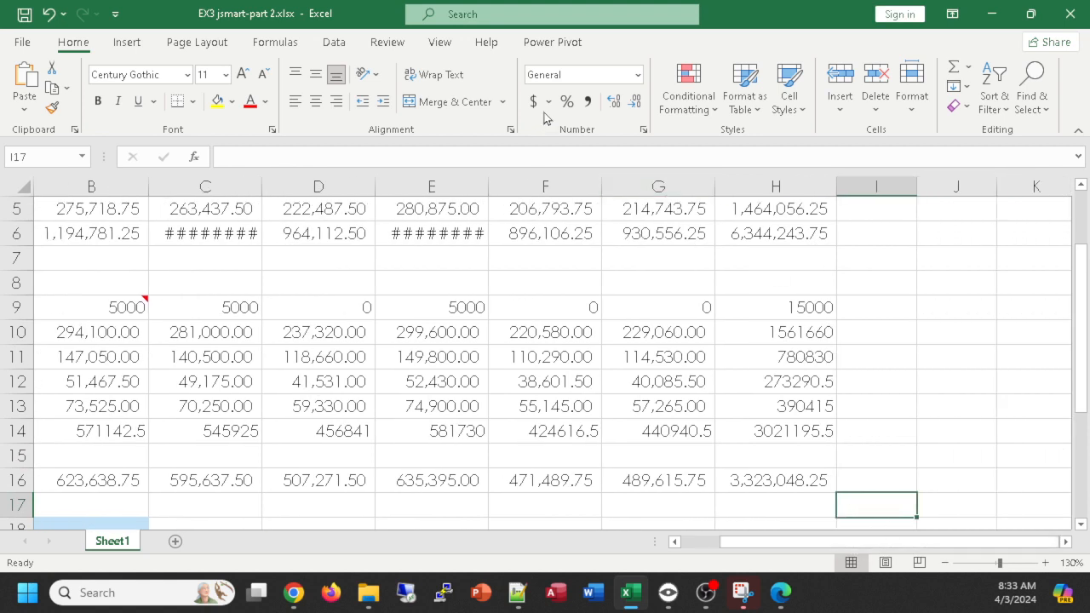
double_click(74, 44)
scroll(340, 301, up, 1)
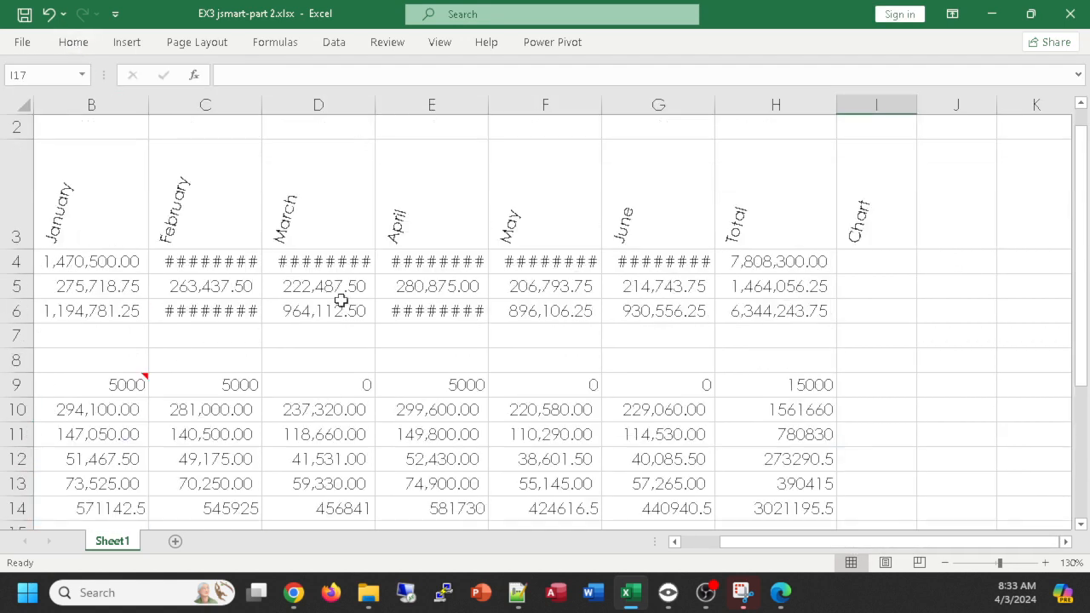
- Autofit the widths of all columns in the worksheet to their contents
click(17, 103)
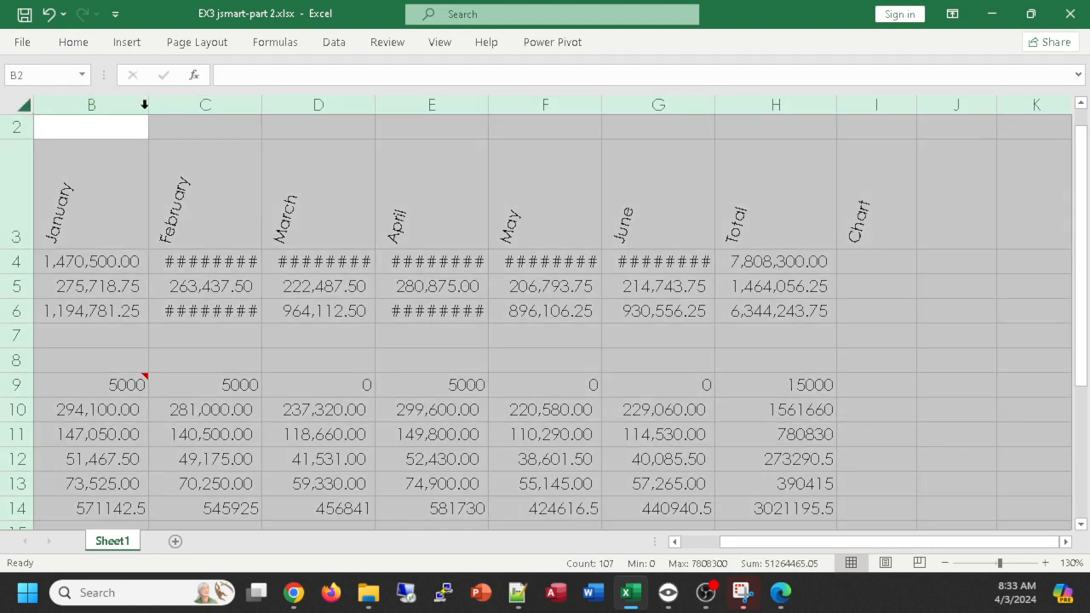
double_click(148, 103)
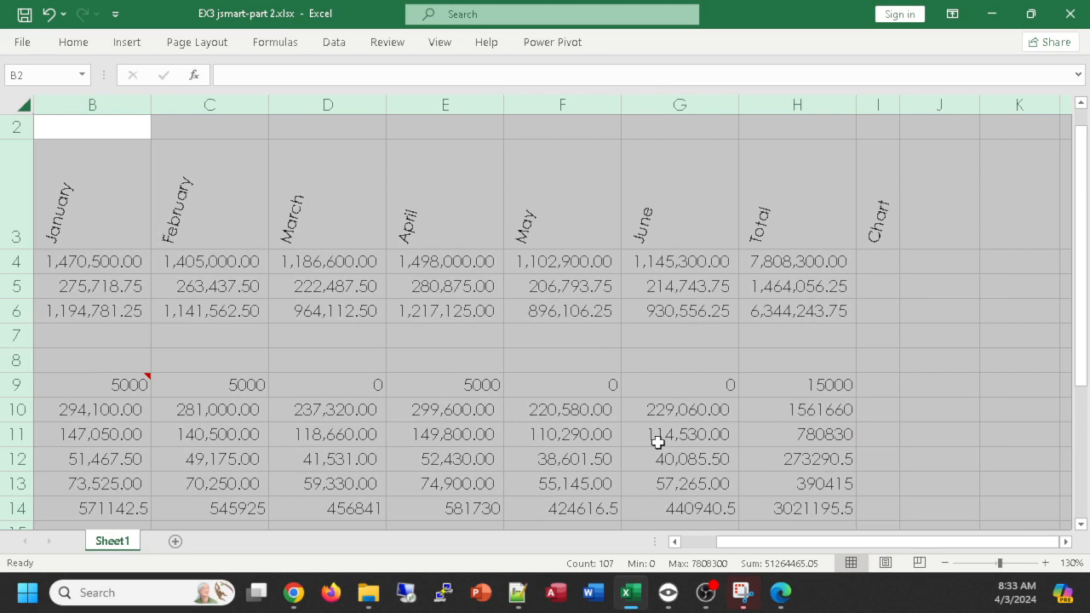
ctrl+scroll(658, 442, down, 1)
scroll(659, 442, down, 1)
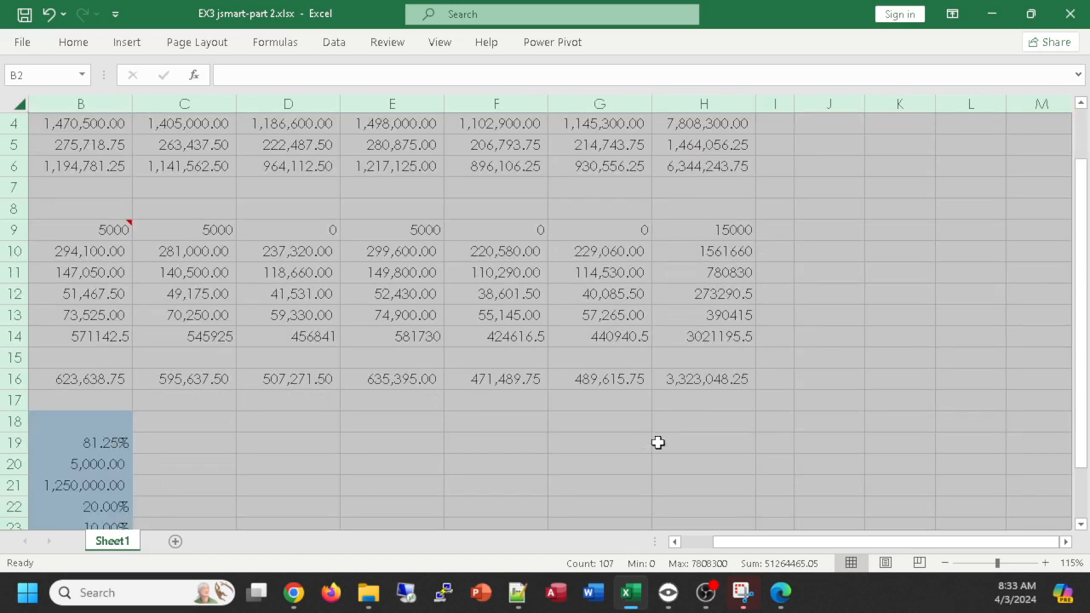
scroll(658, 442, up, 1)
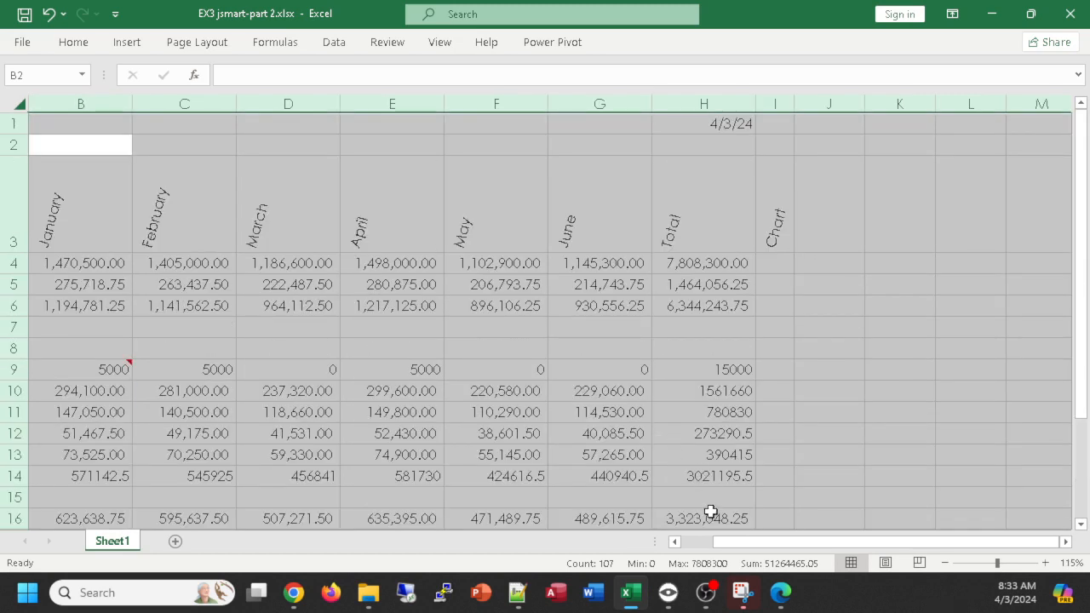
- Widen the Chart column I to about twice the width of column J
mouse_move(847, 544)
mouse_down()
mouse_move(798, 550)
mouse_move(835, 554)
mouse_up()
click(699, 520)
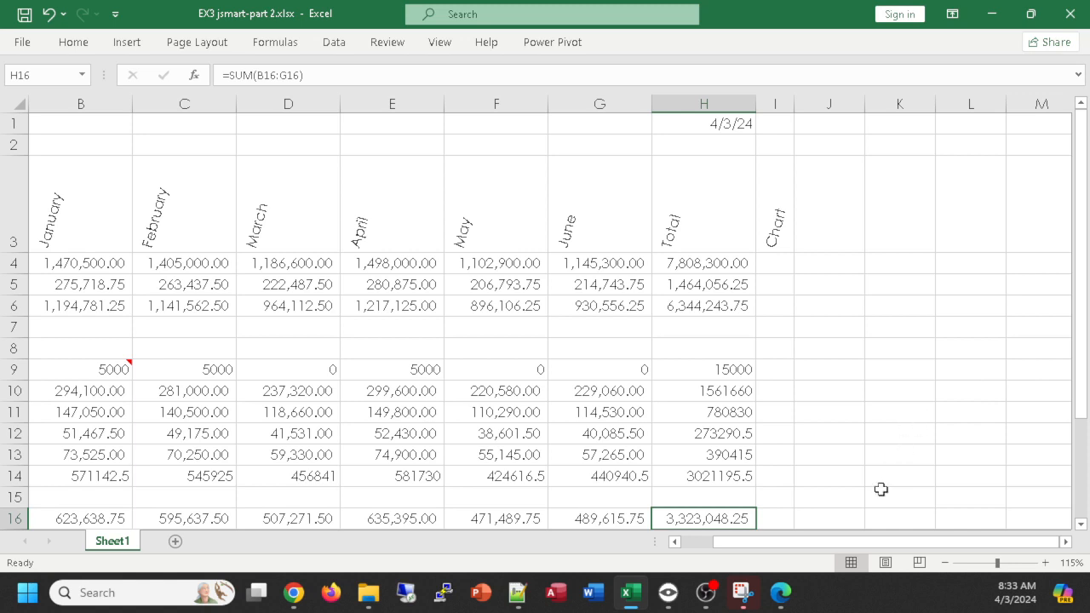
drag(813, 542, 779, 550)
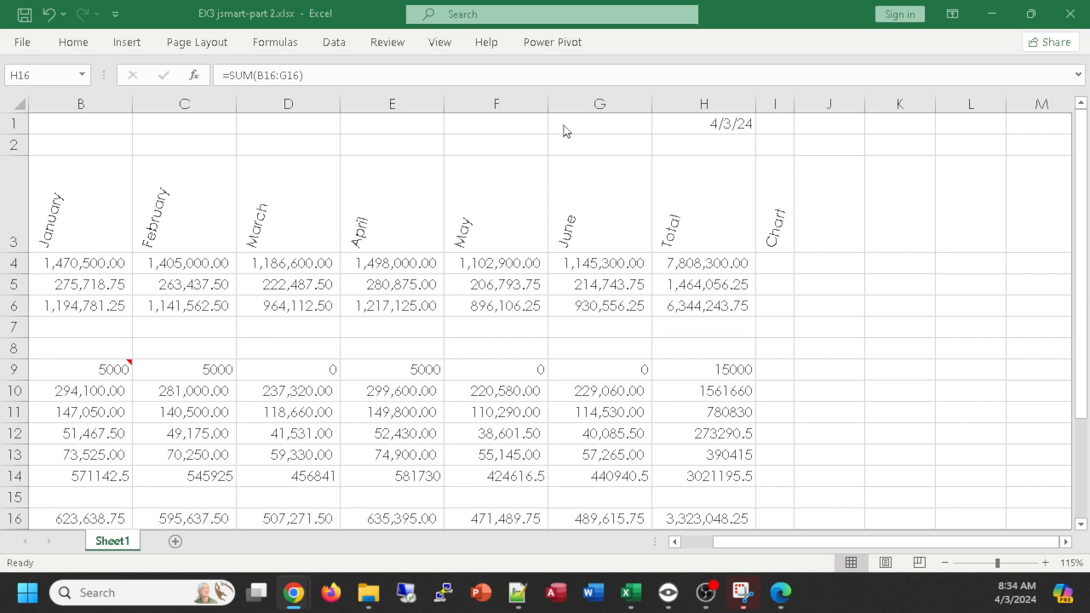
click(792, 270)
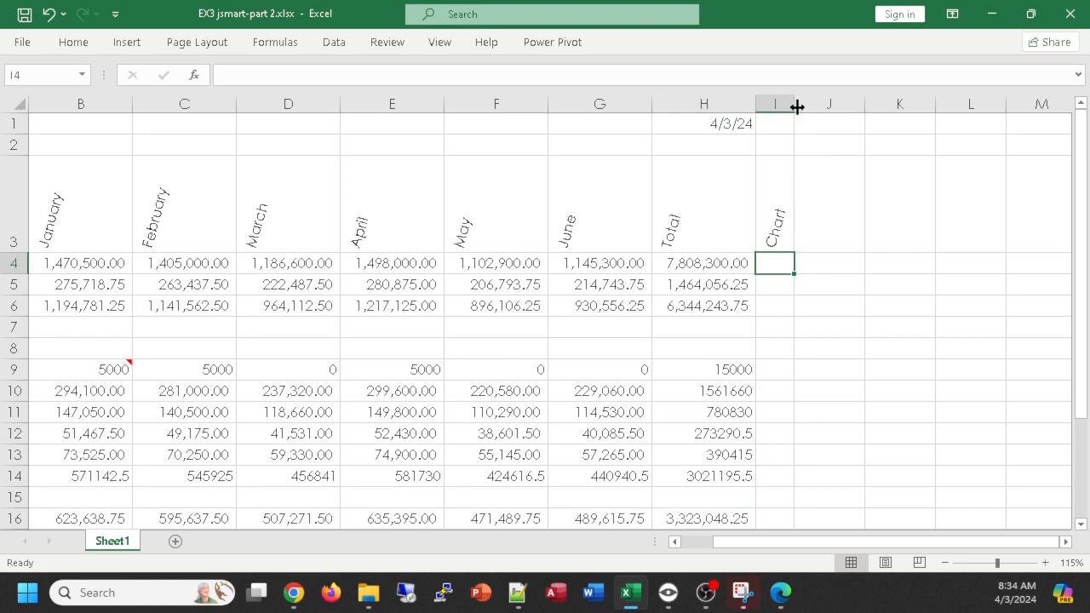
drag(795, 105, 897, 103)
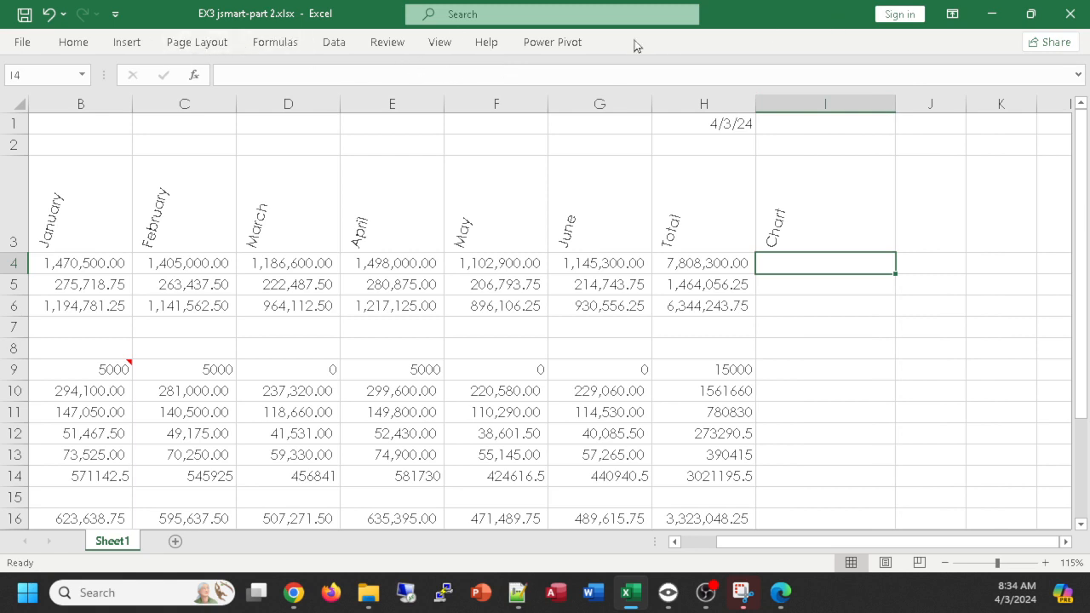
- Restore the collapsed ribbon and insert a line sparkline in I4 using the data range B4:G4
double_click(555, 42)
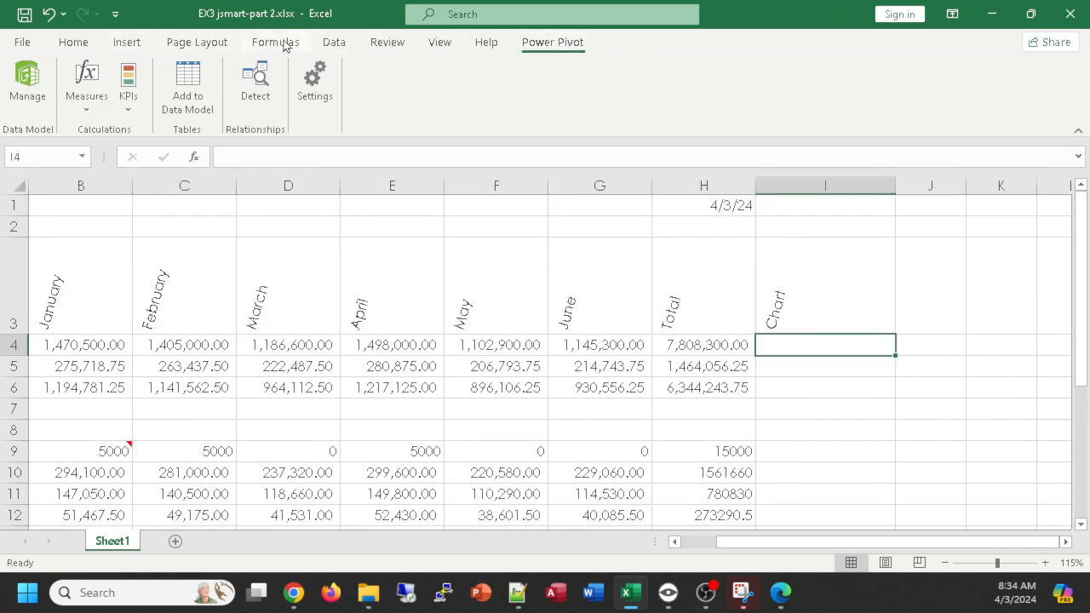
click(125, 48)
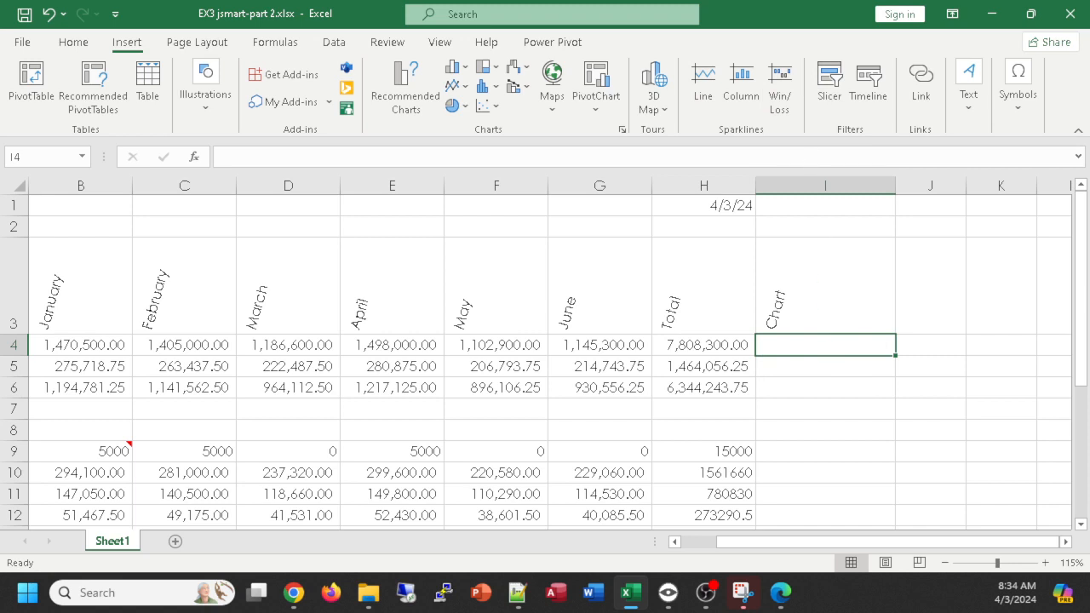
key(alt+Tab)
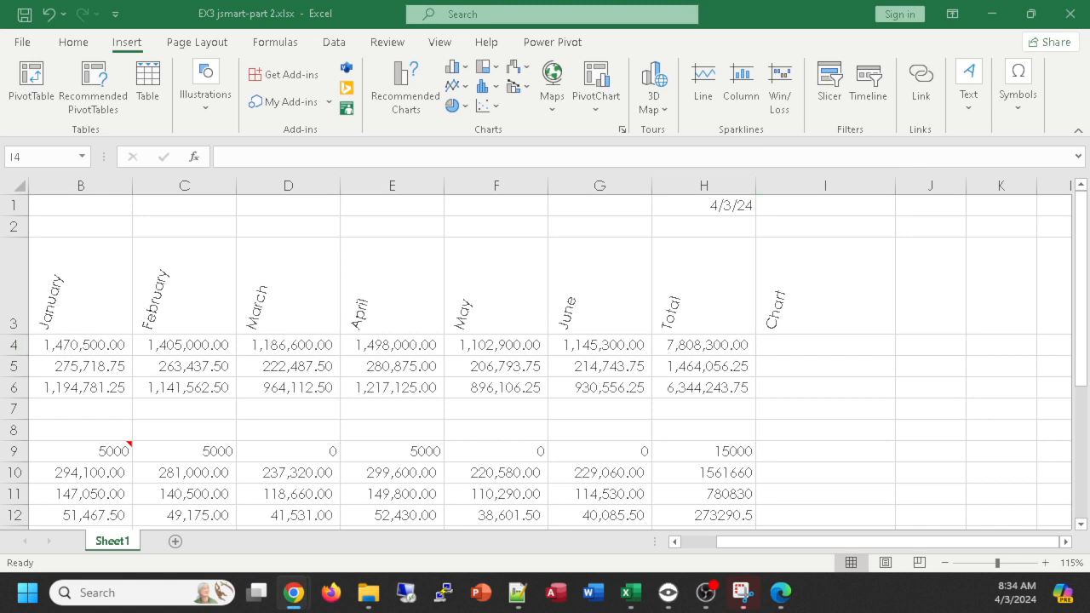
click(806, 346)
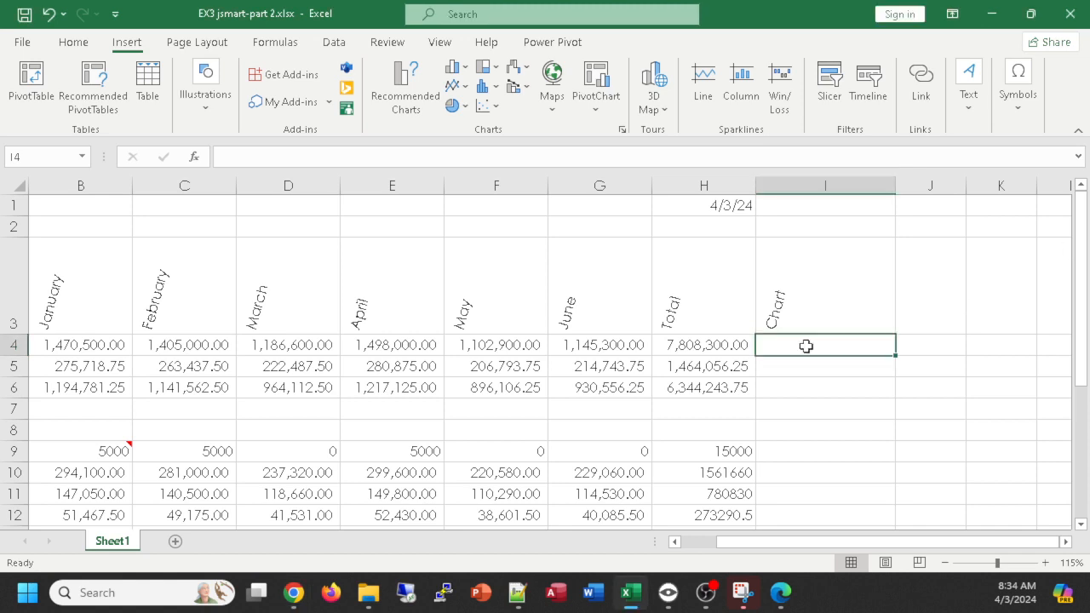
click(702, 79)
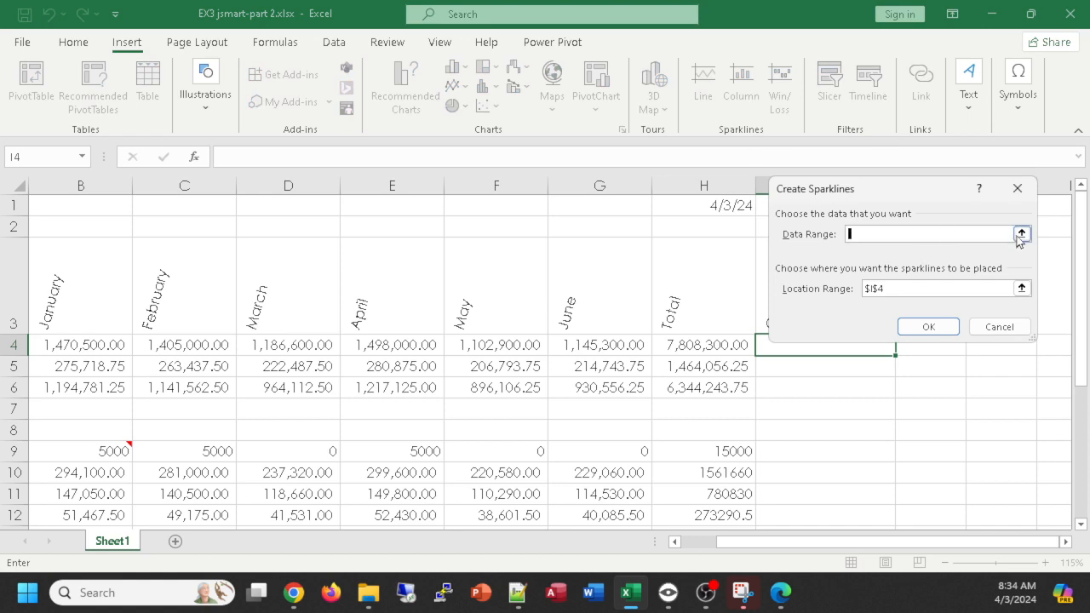
drag(889, 190, 726, 156)
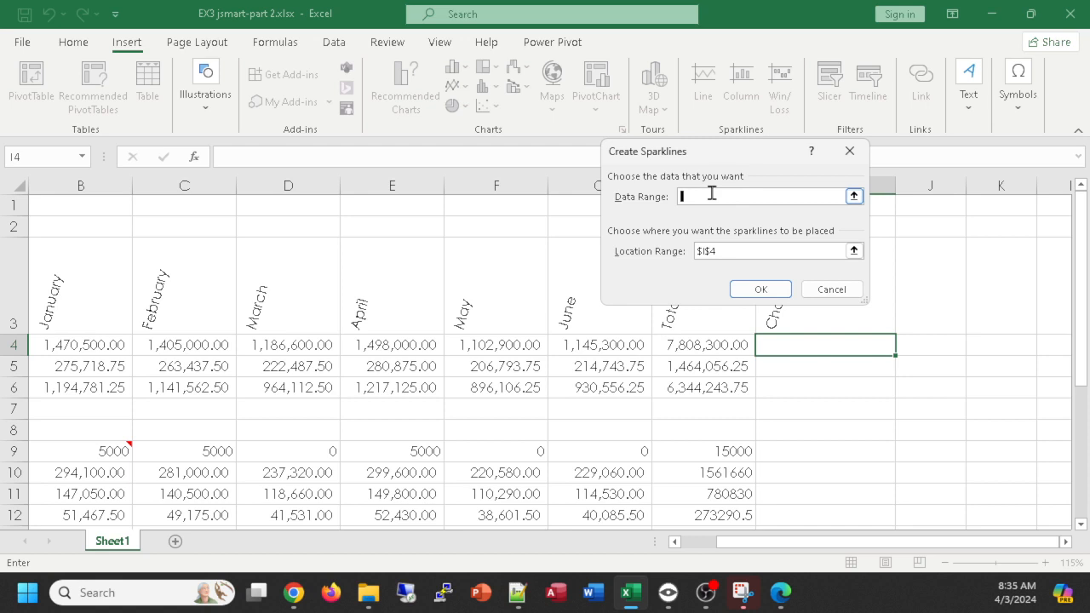
click(83, 347)
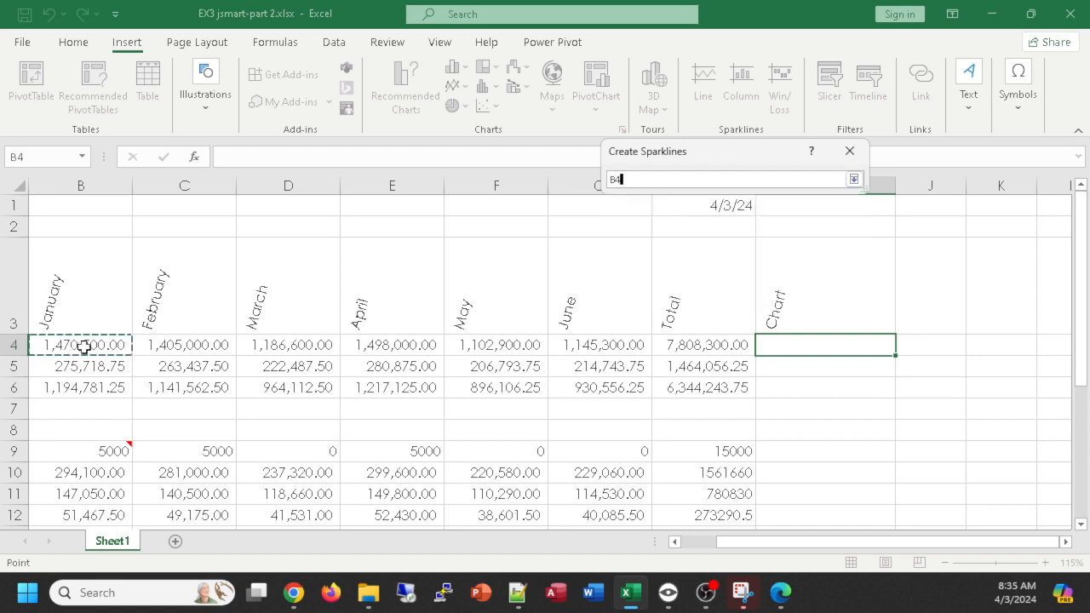
drag(83, 347, 569, 342)
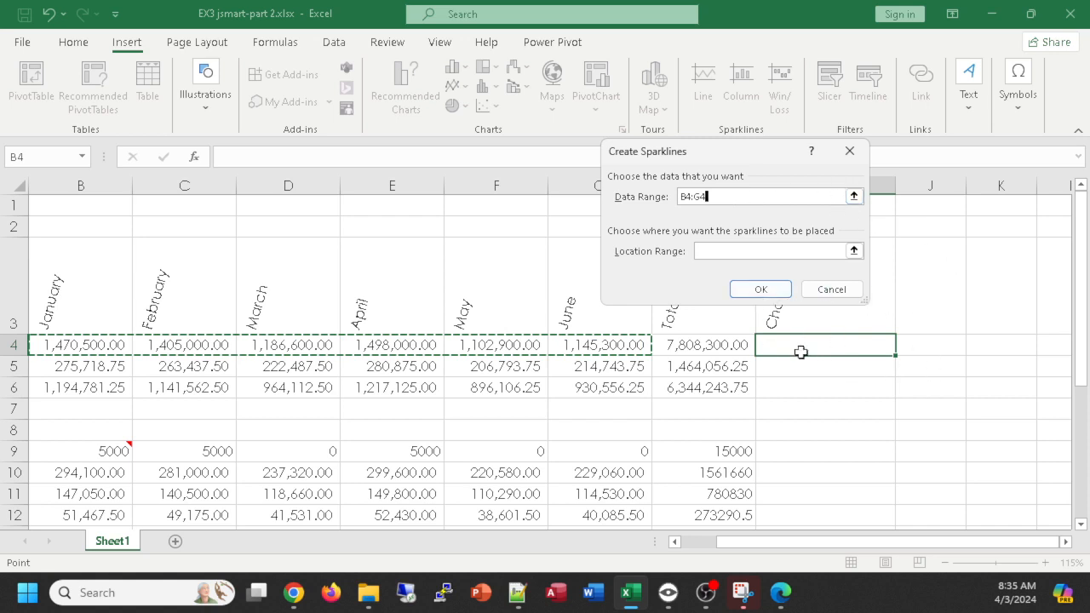
click(755, 290)
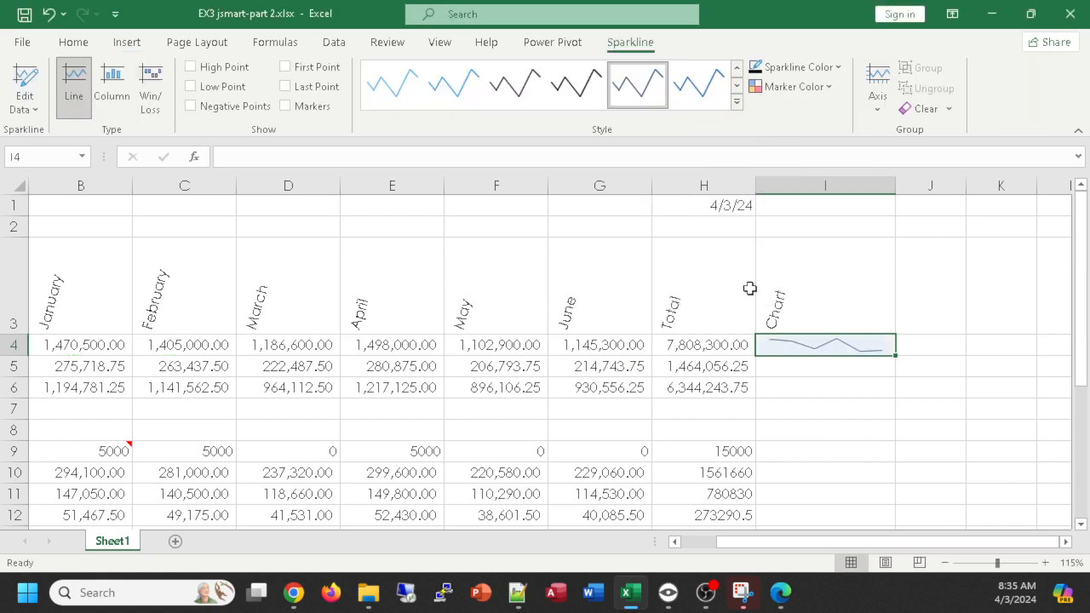
- Insert a line sparkline in I5 using the data range B5:G5
click(815, 367)
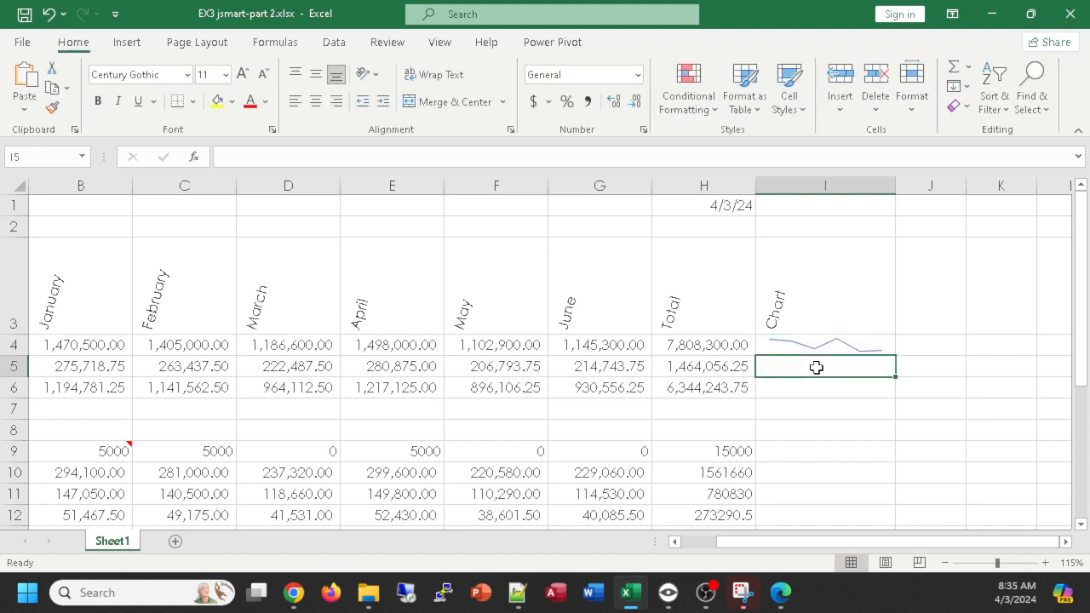
click(145, 47)
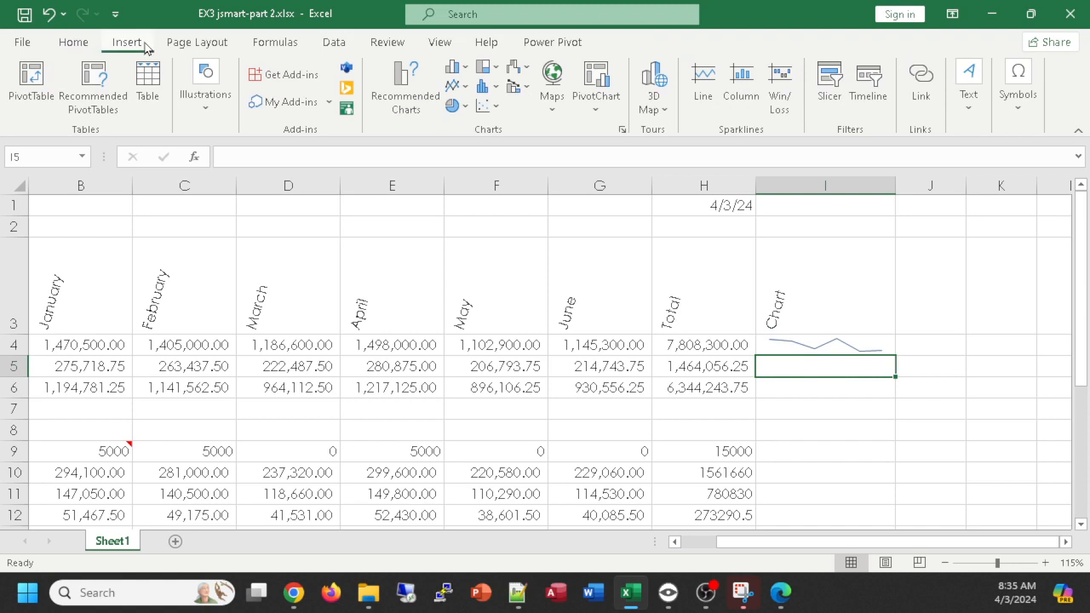
click(704, 83)
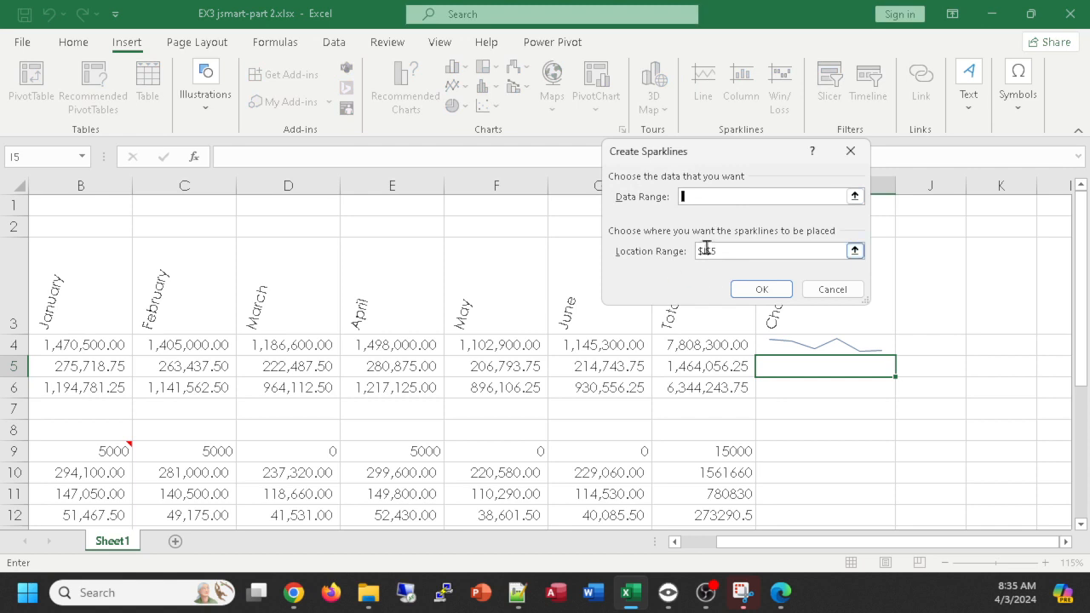
click(86, 368)
drag(86, 368, 590, 368)
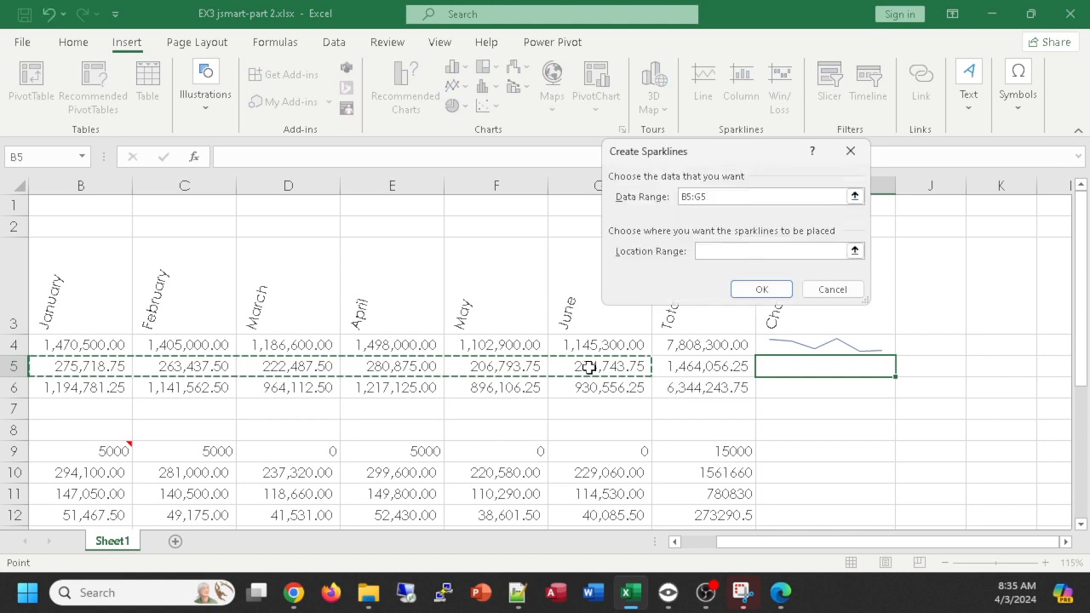
key(Return)
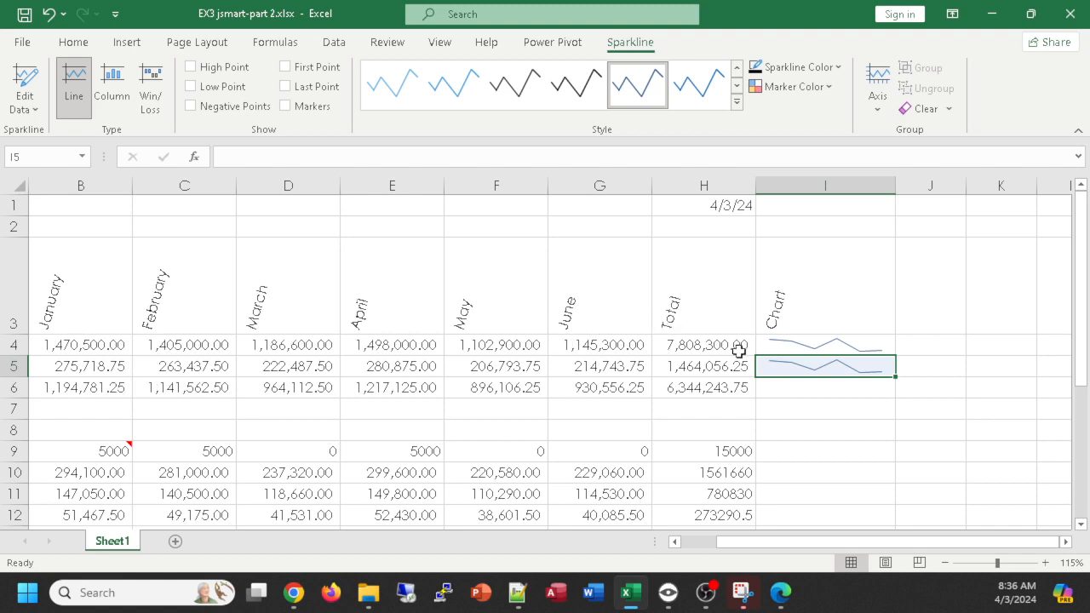
- Fill the sparkline in I5 down to I6
drag(894, 377, 896, 397)
scroll(959, 440, down, 1)
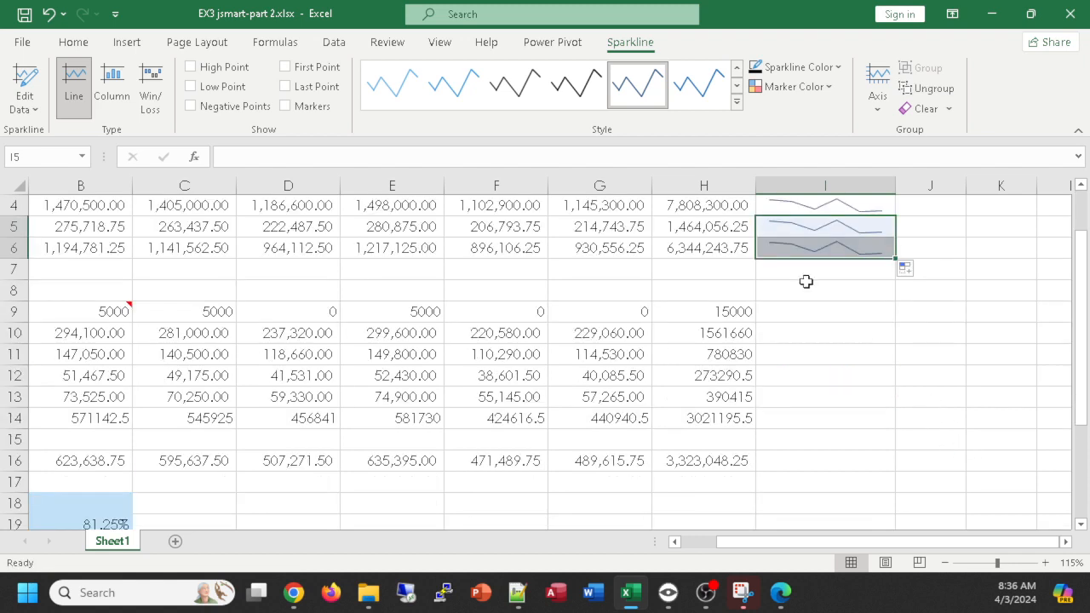
click(809, 249)
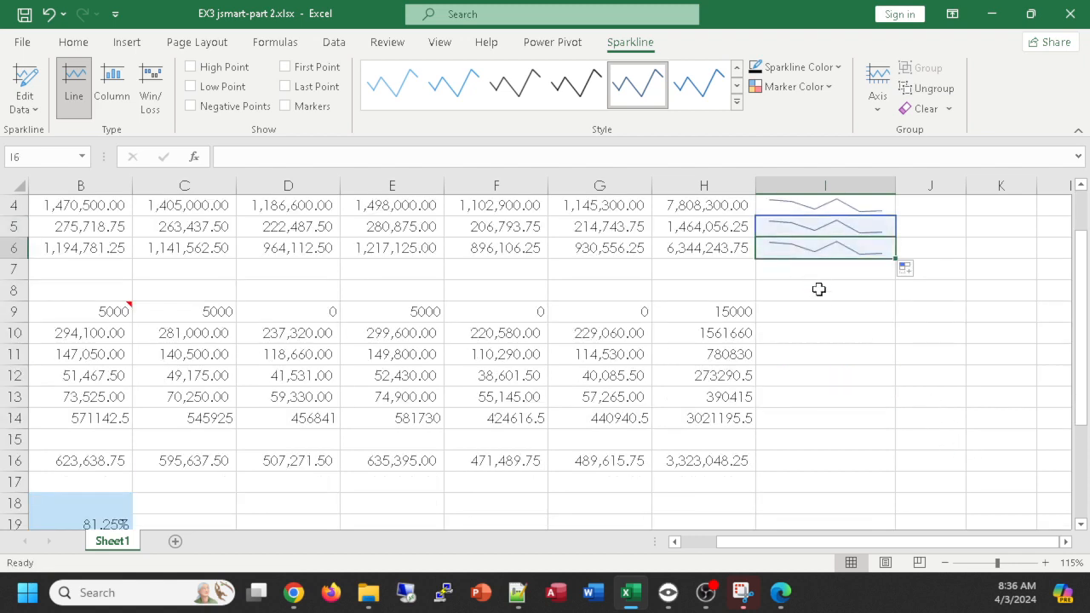
- Copy the sparkline in I6 to the expense rows I9:I14 and to the Operating Income row in I16
click(820, 290)
click(824, 244)
key(ctrl+c)
drag(828, 312, 836, 423)
key(ctrl+v)
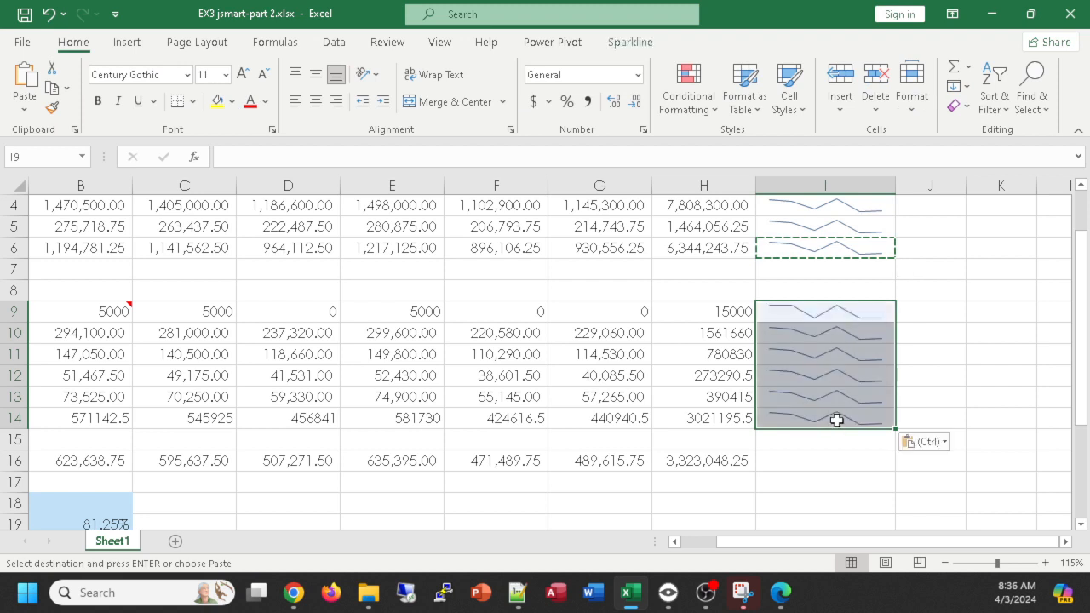
click(825, 463)
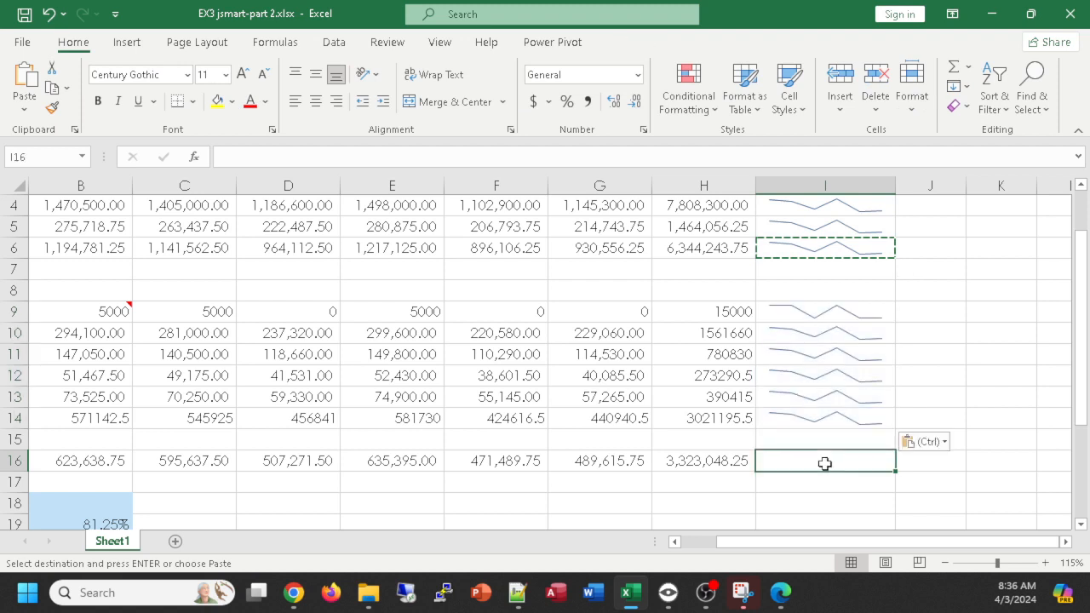
key(ctrl+v)
click(950, 416)
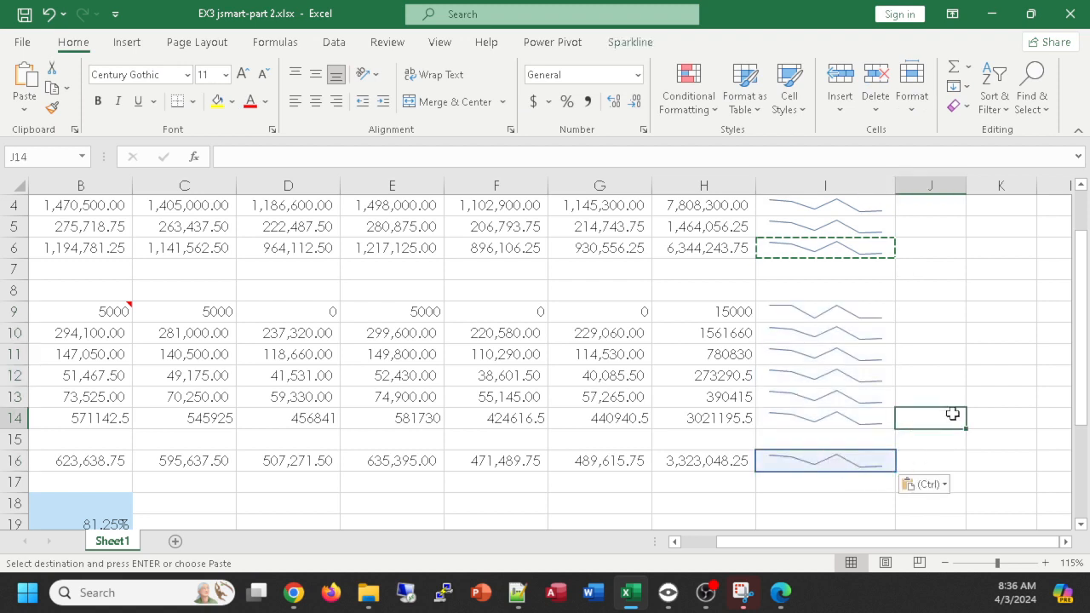
scroll(926, 425, up, 1)
scroll(926, 425, down, 1)
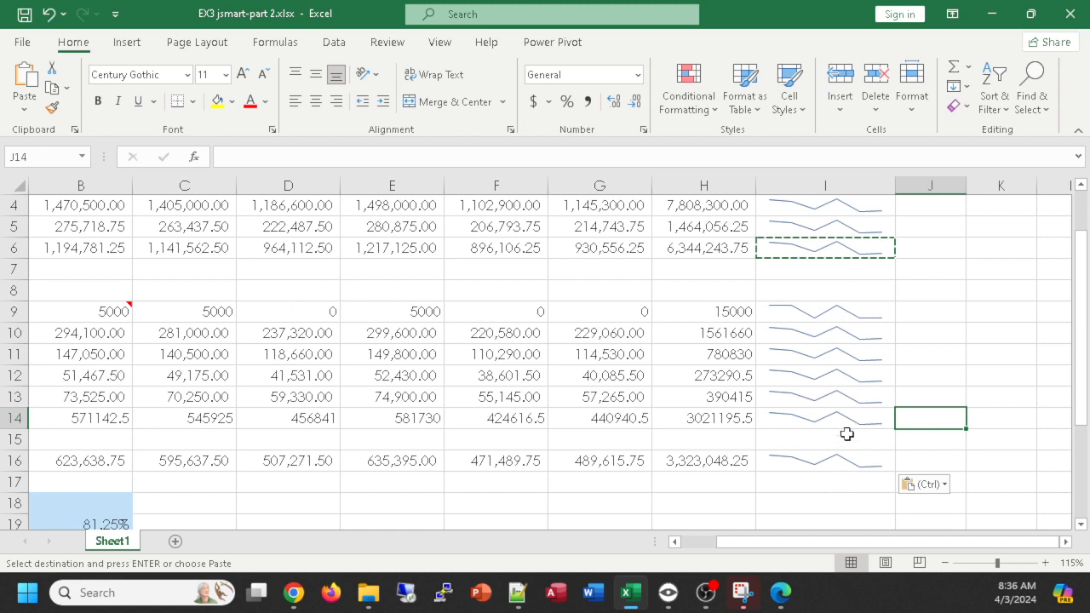
scroll(848, 435, up, 1)
scroll(847, 435, down, 1)
scroll(818, 294, up, 1)
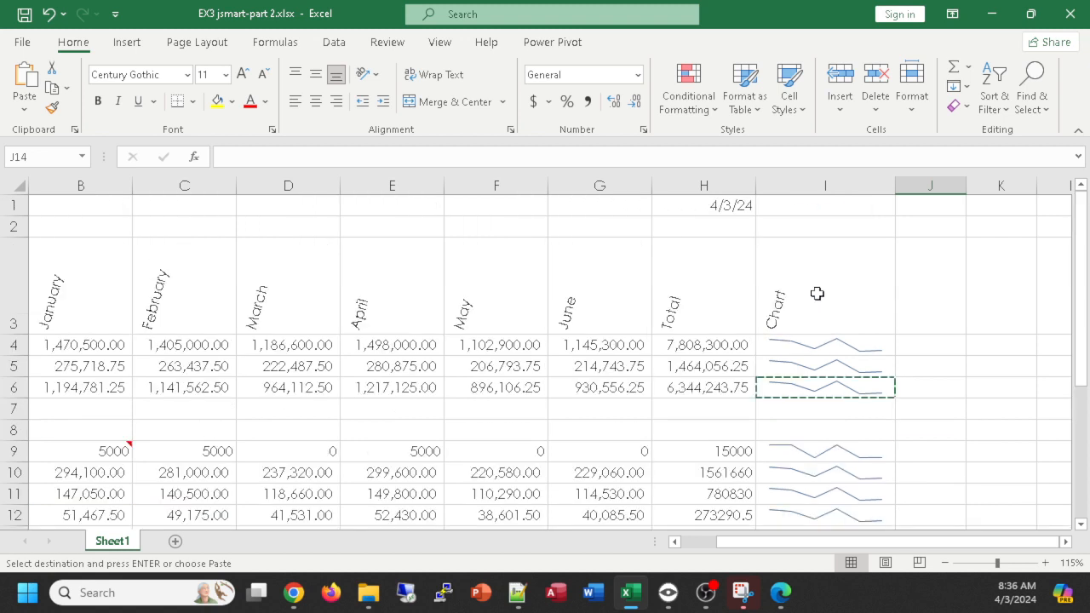
scroll(860, 287, down, 1)
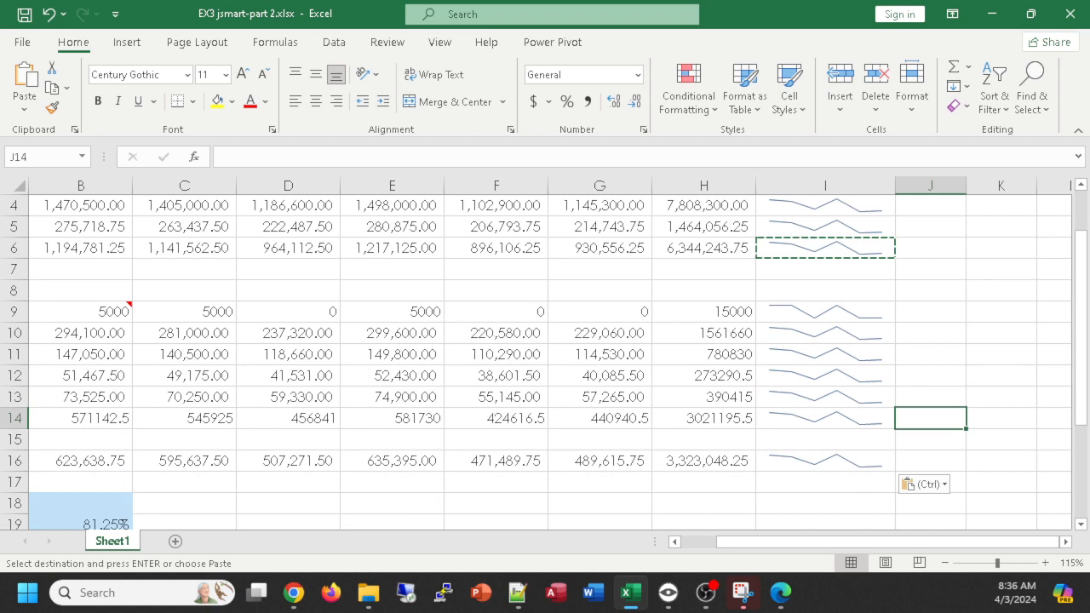
- Apply a pink style from the style gallery to all sparklines in I4:I16
click(789, 207)
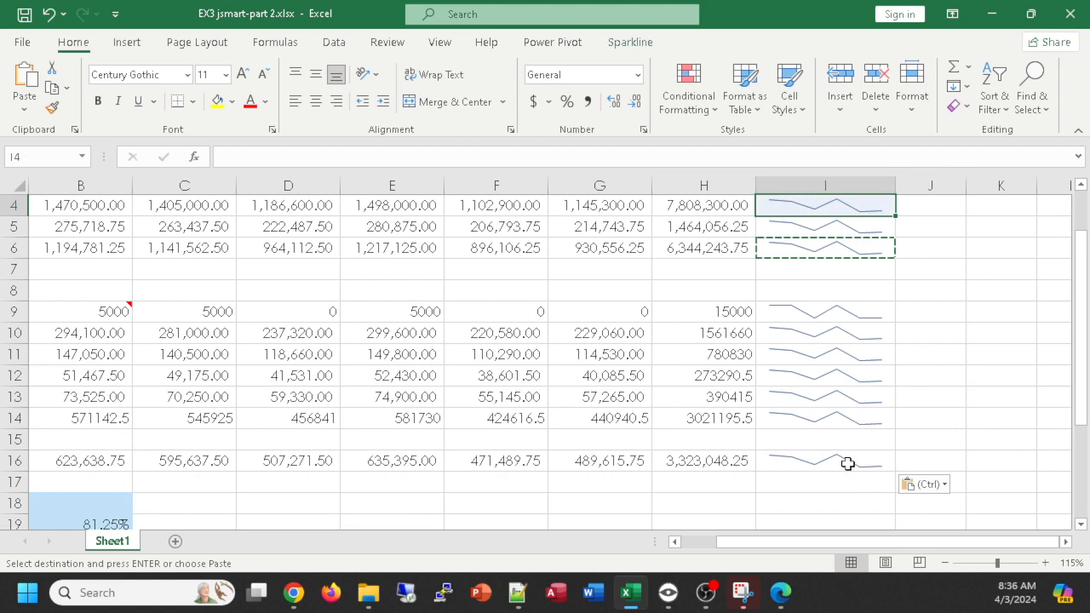
shift+click(847, 463)
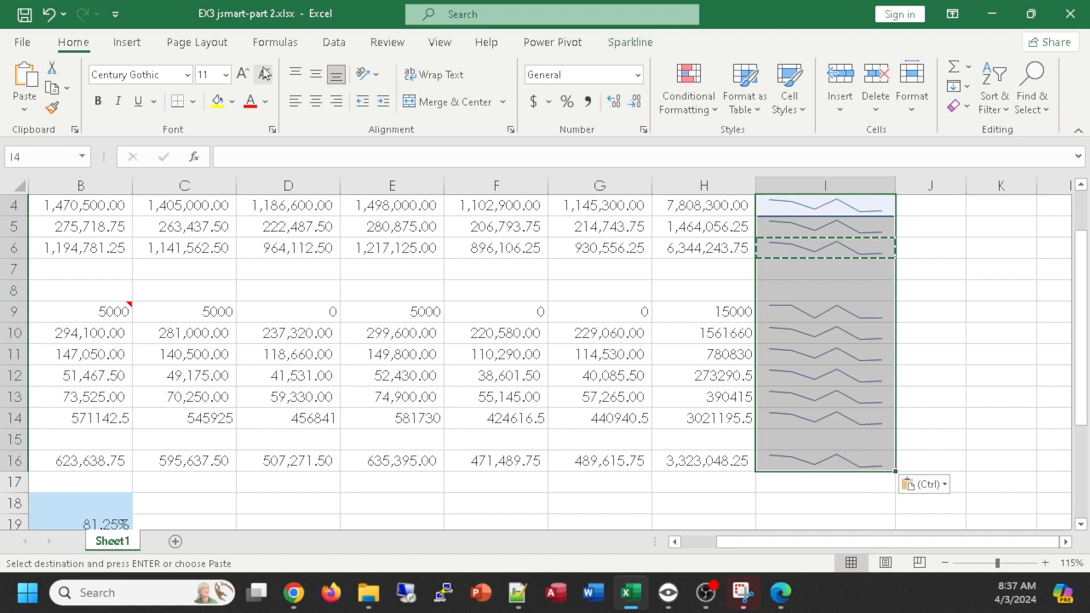
click(630, 44)
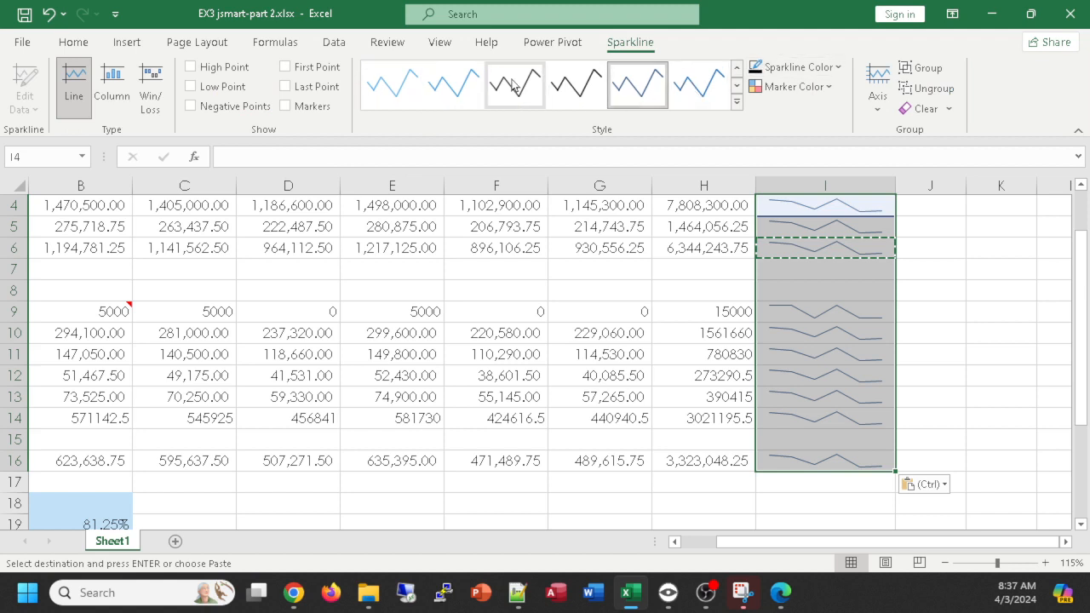
click(736, 101)
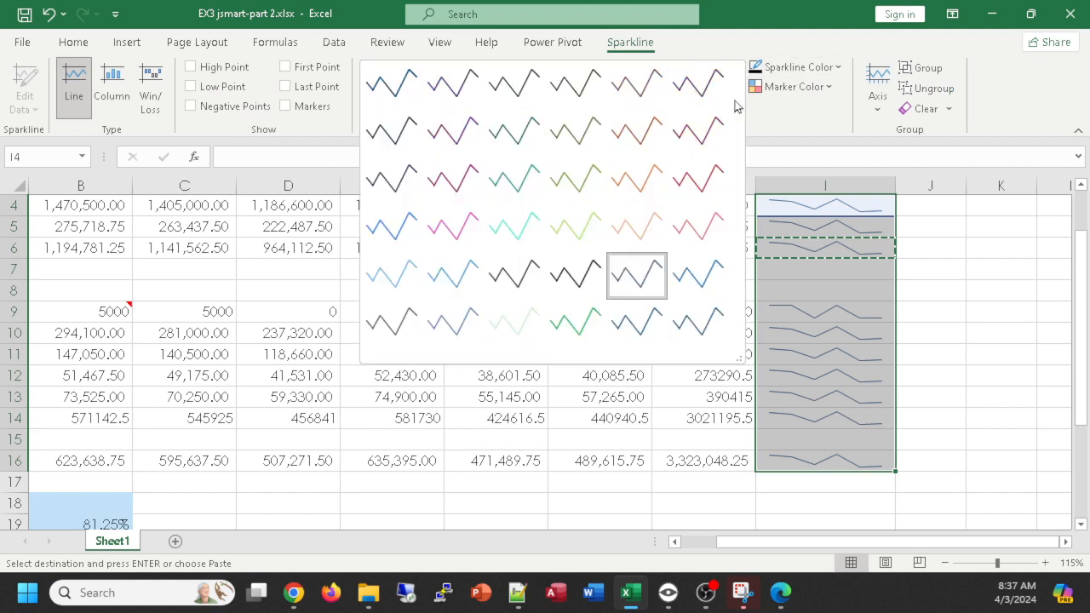
click(452, 226)
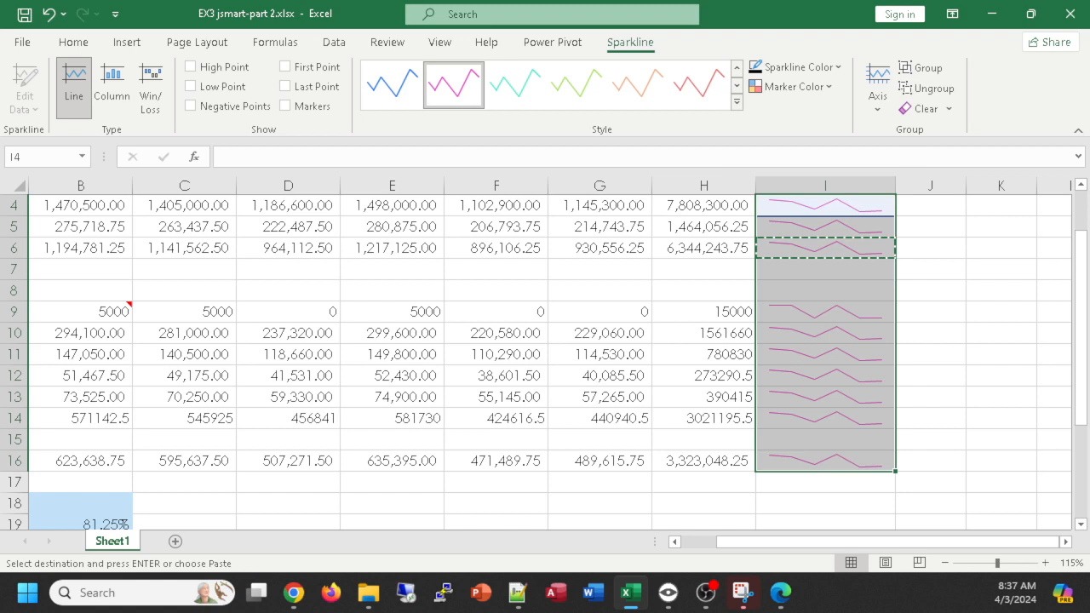
- Change the sparklines in I4:I16 to the Column type and from there to Win/Loss
key(alt+Tab)
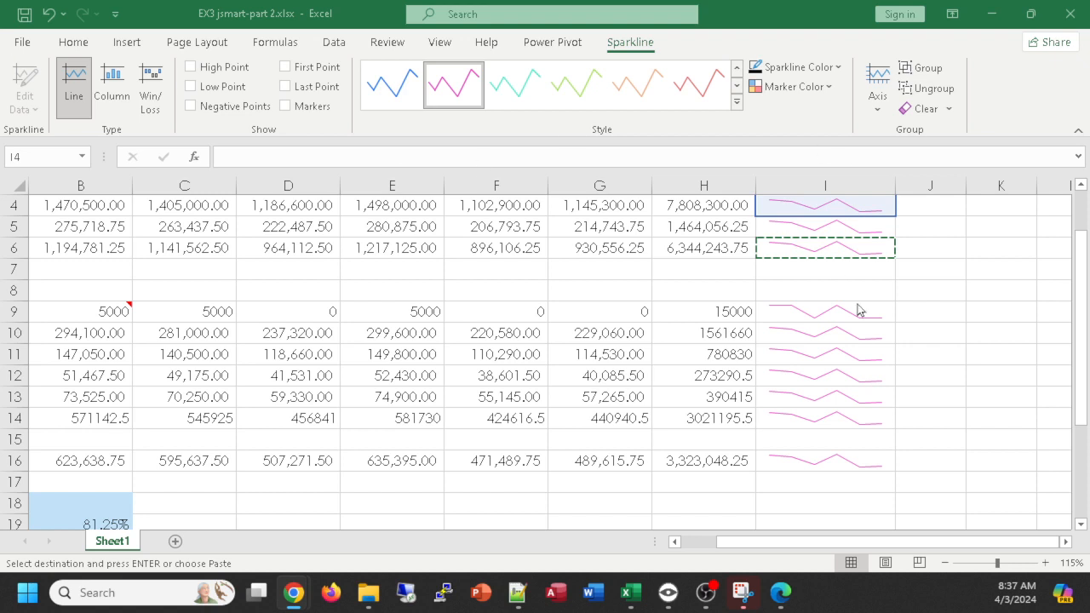
click(111, 89)
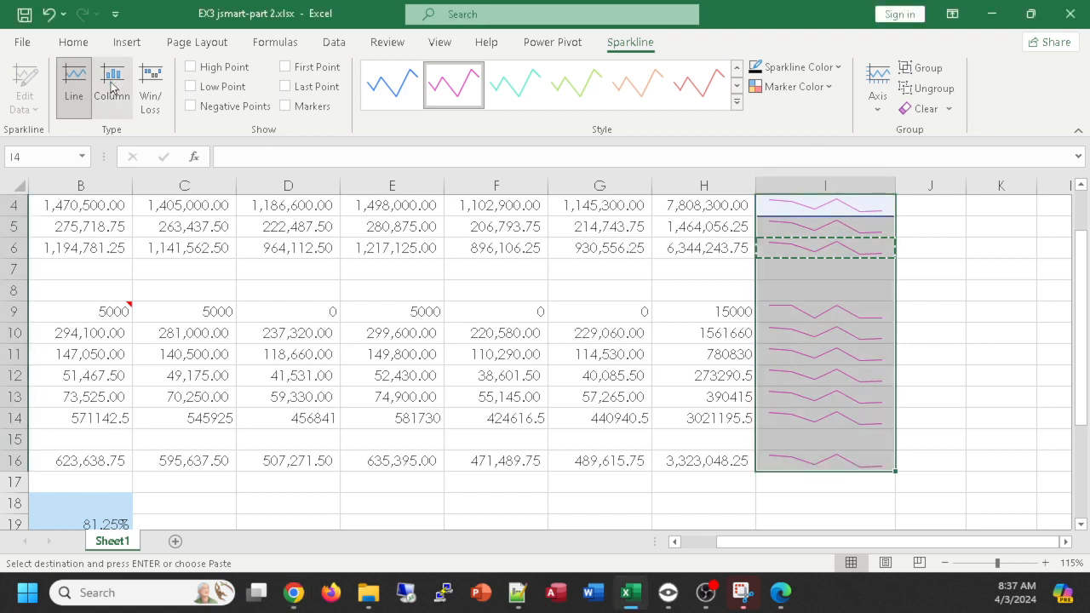
click(114, 90)
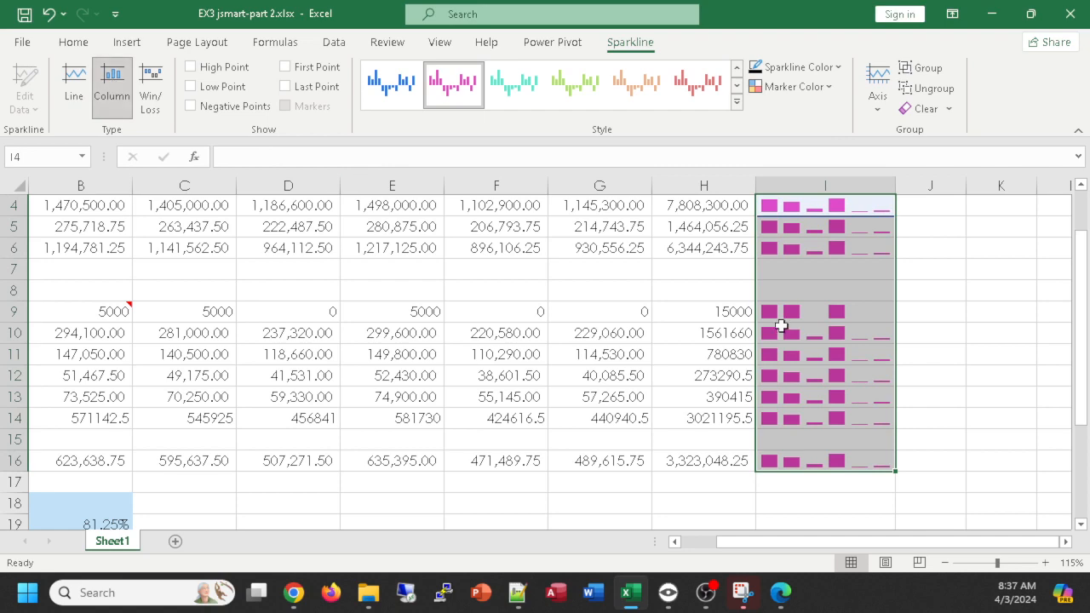
scroll(867, 328, up, 1)
scroll(867, 328, down, 2)
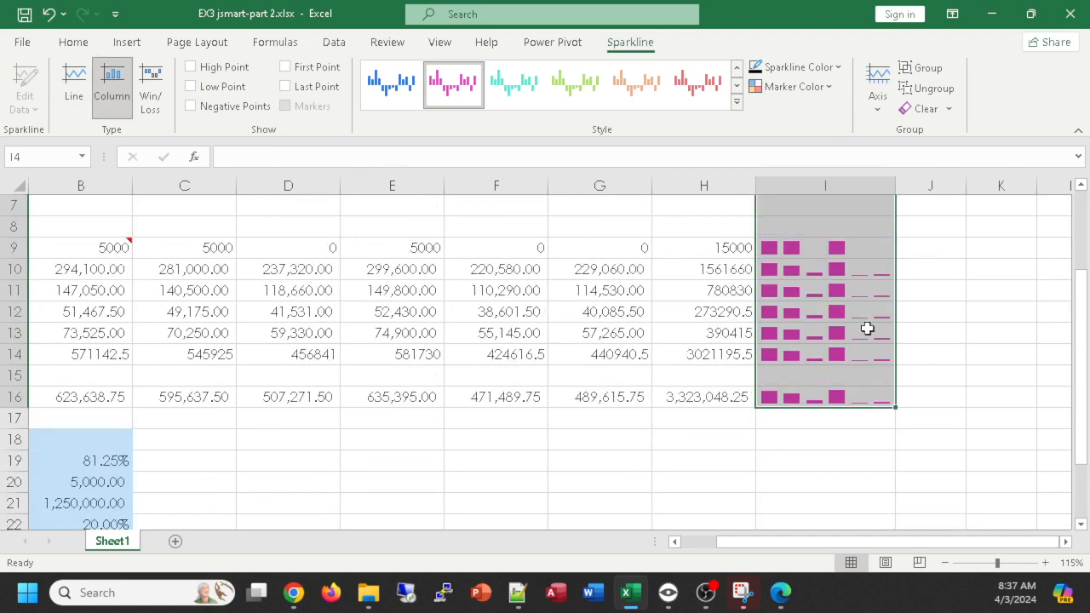
scroll(867, 328, up, 1)
click(147, 85)
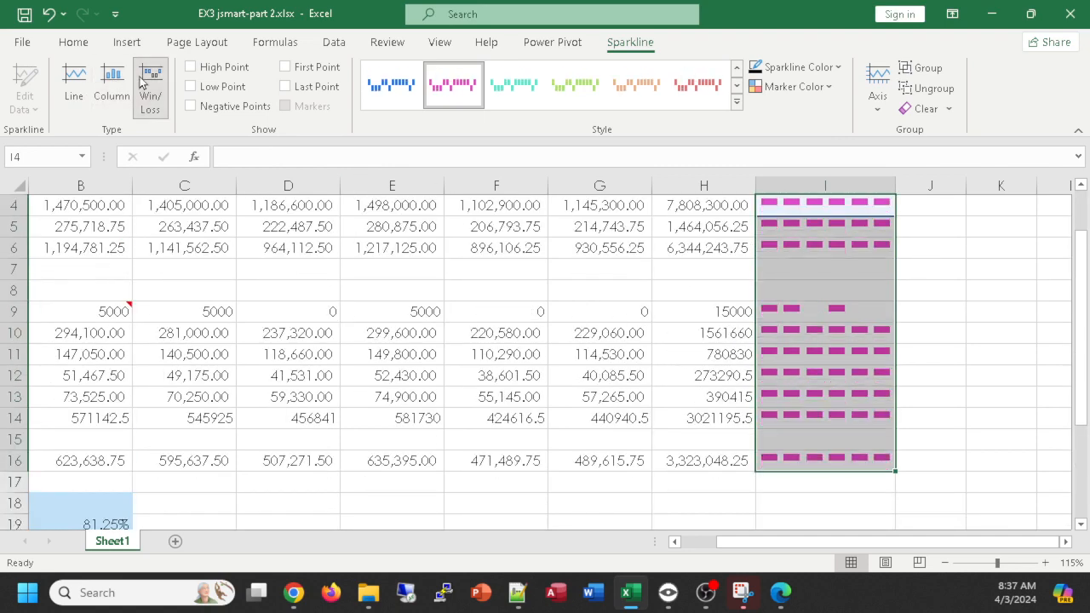
- Change the sparklines in I4:I16 to the Column type, comparing it with the Line type
click(118, 85)
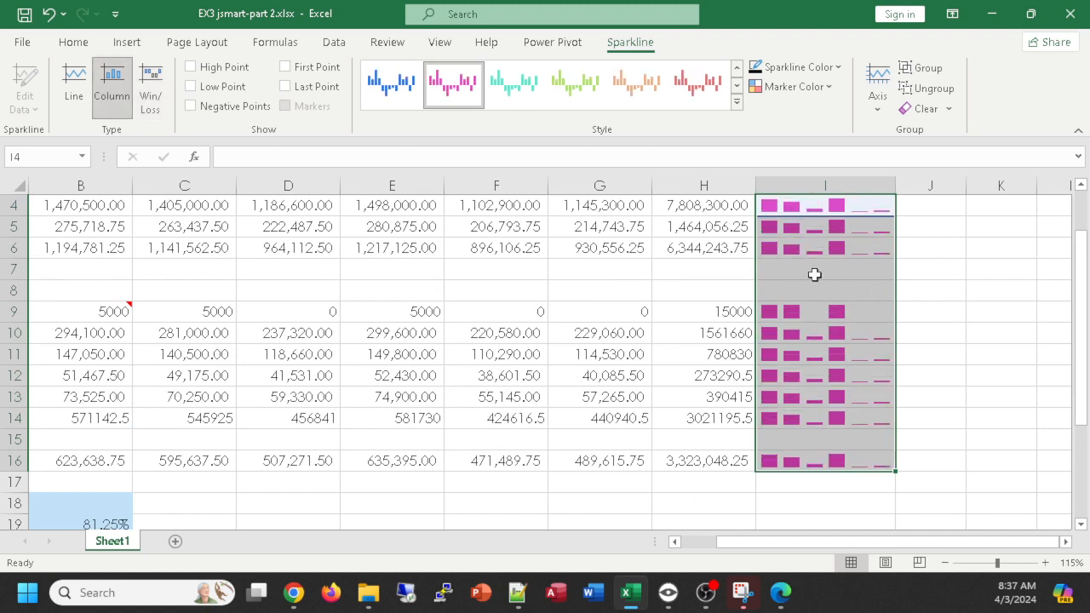
scroll(884, 298, up, 1)
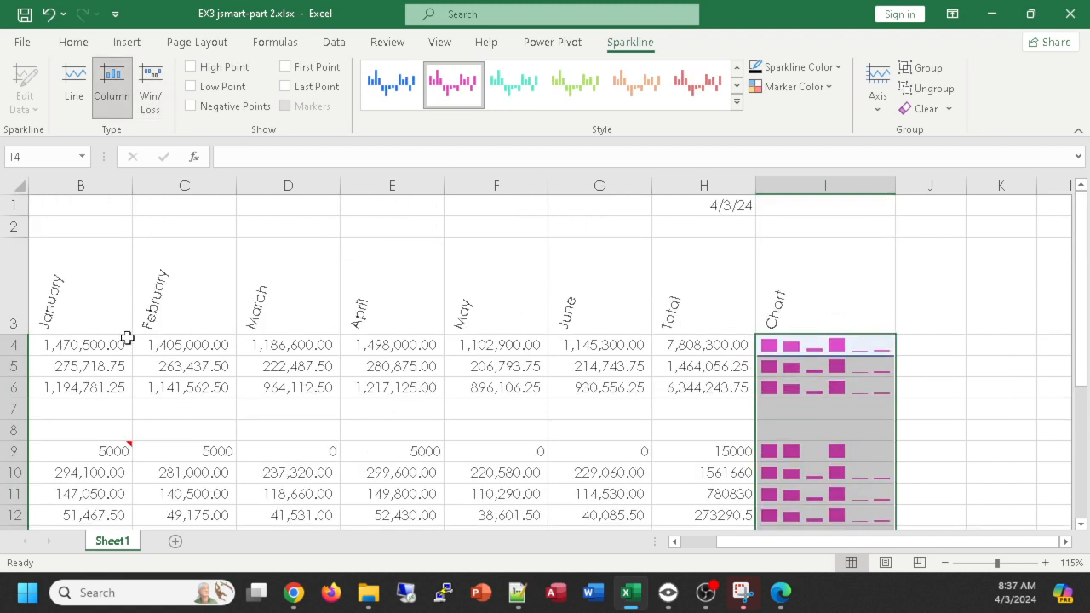
click(72, 91)
click(105, 77)
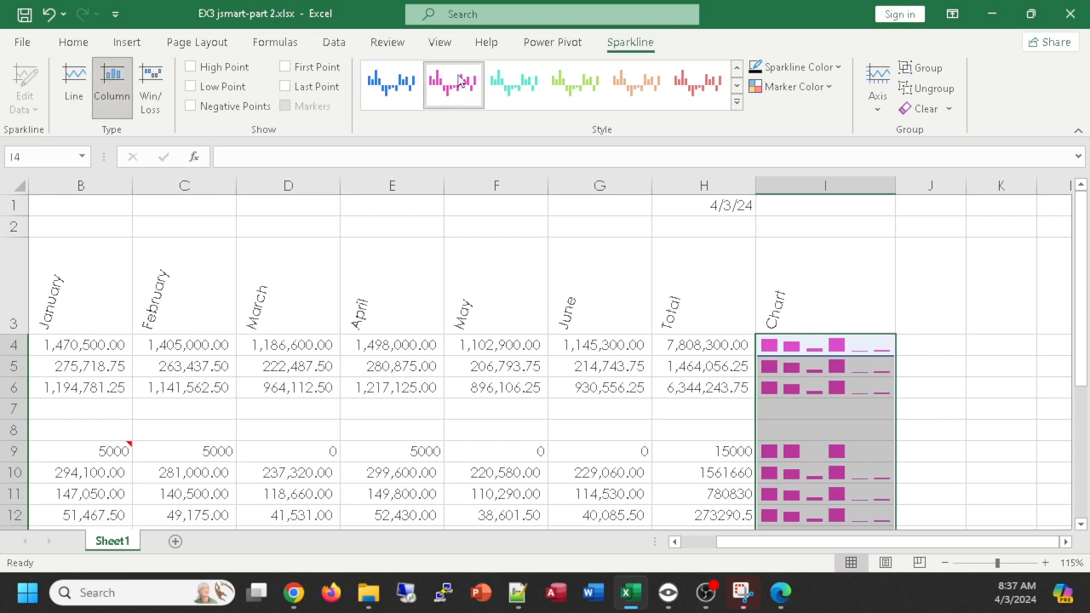
- Try other styles on the sparklines in I4:I16 and settle on the blue style with the Column type
click(540, 85)
click(699, 84)
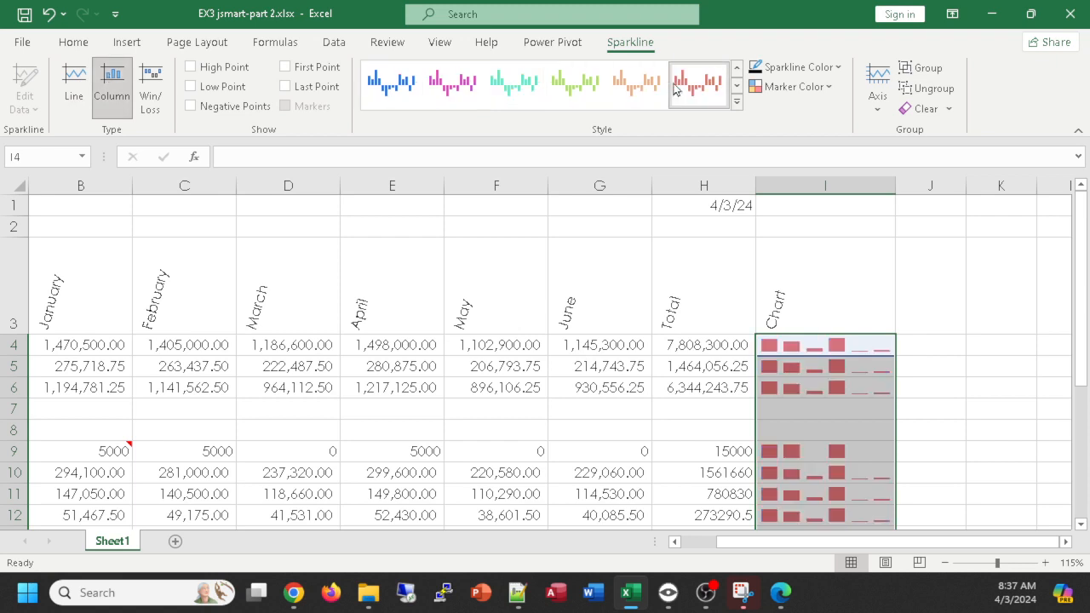
click(397, 89)
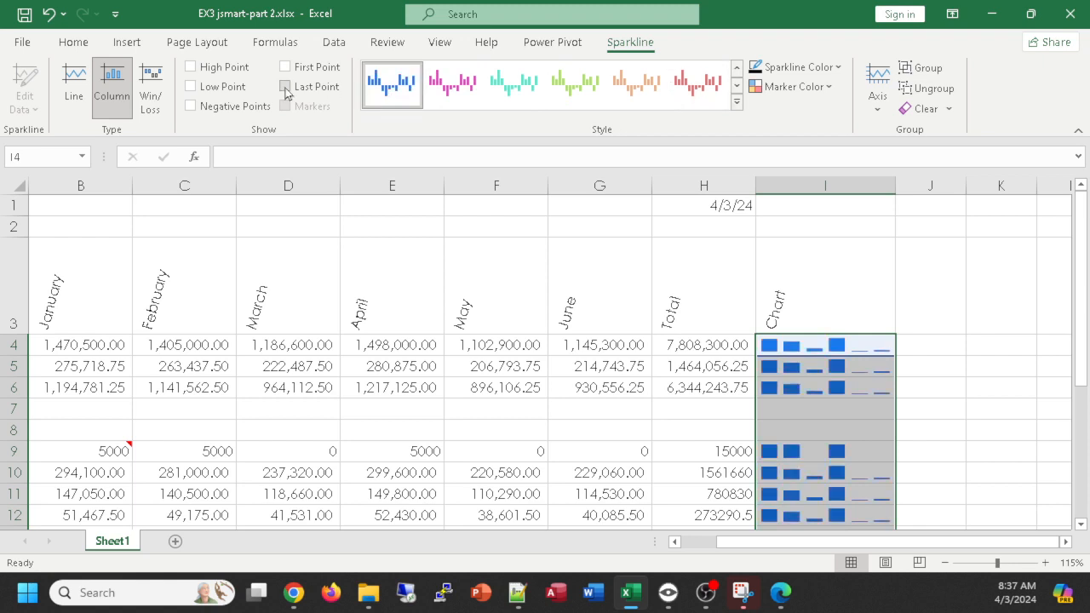
click(73, 85)
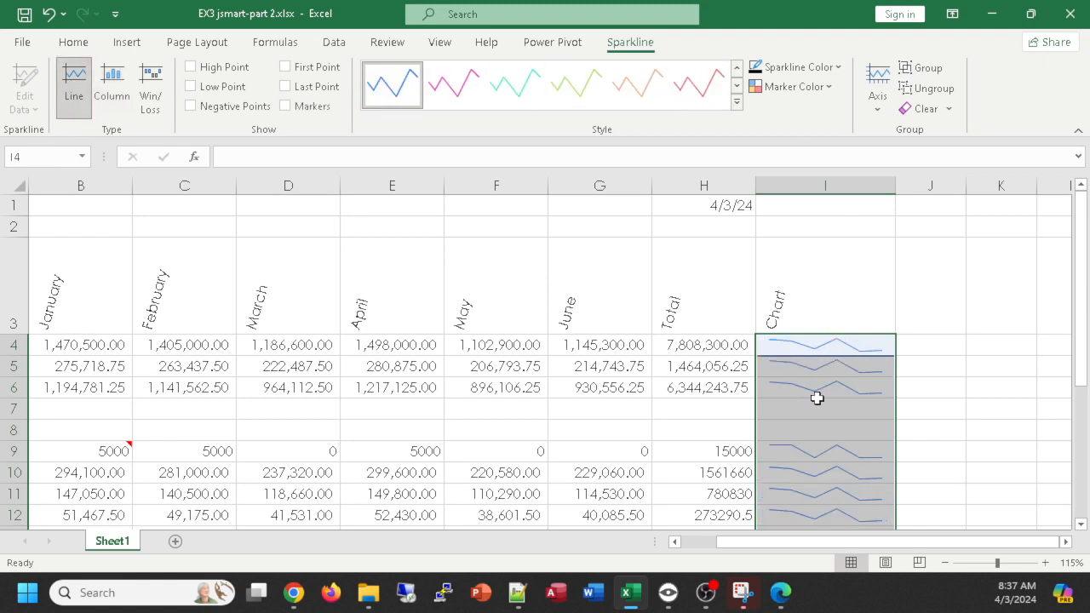
click(110, 85)
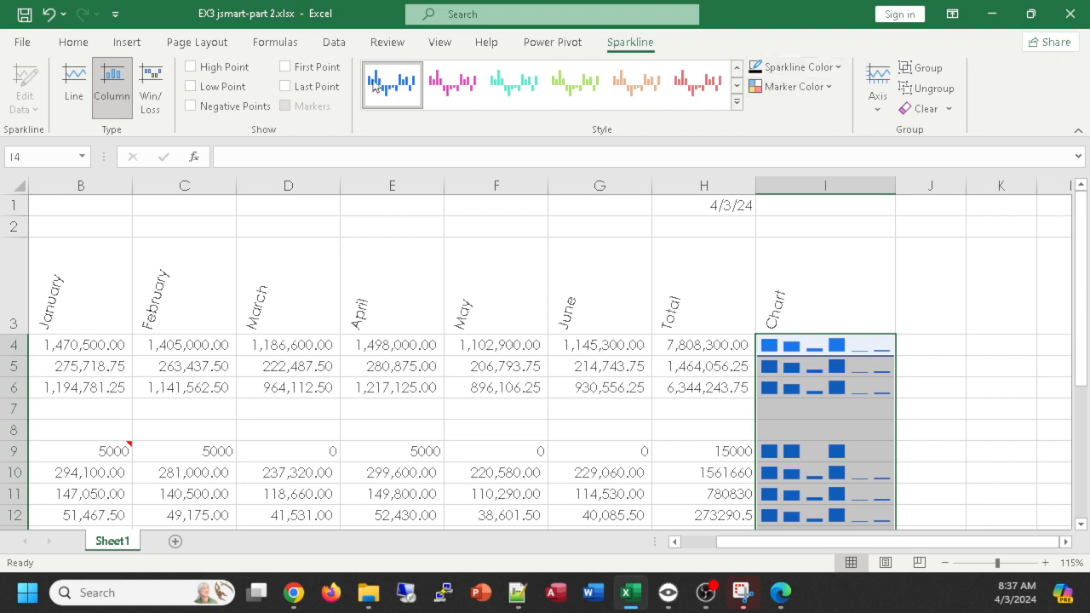
click(737, 102)
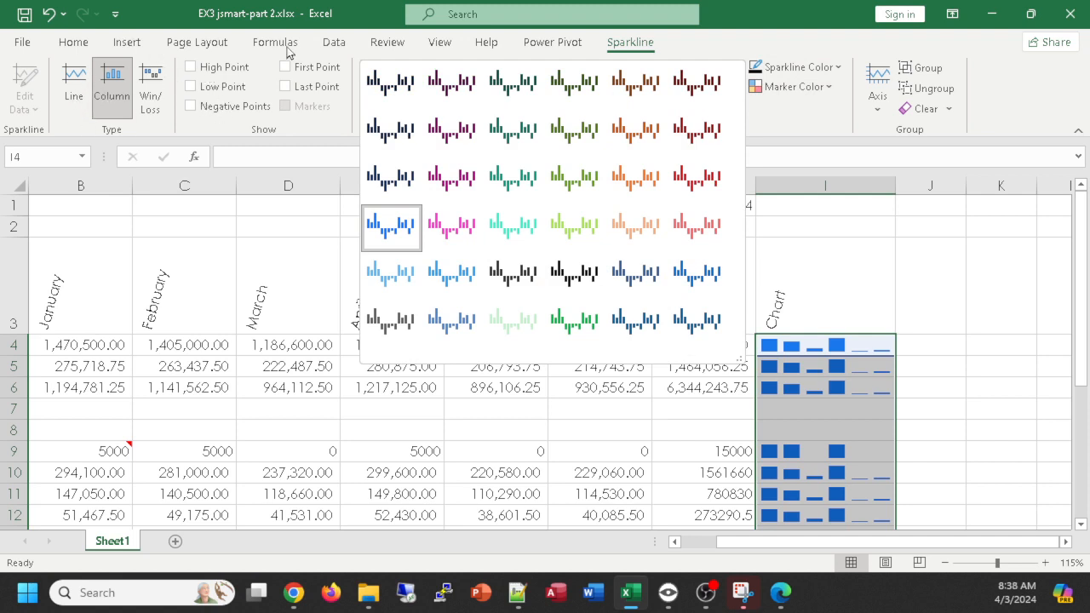
click(697, 48)
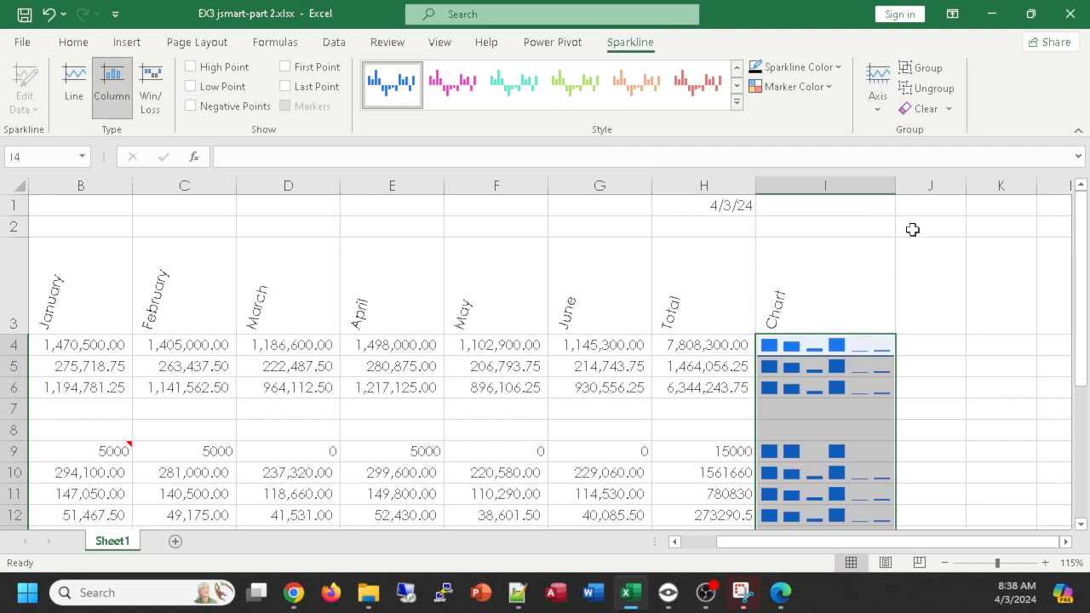
scroll(894, 235, down, 1)
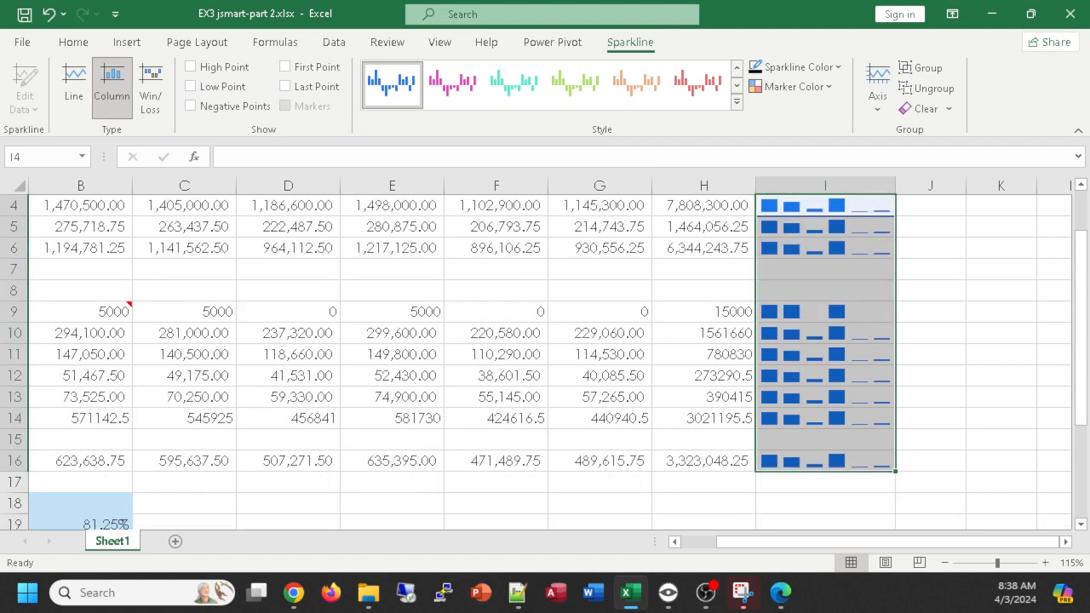
key(alt+Tab)
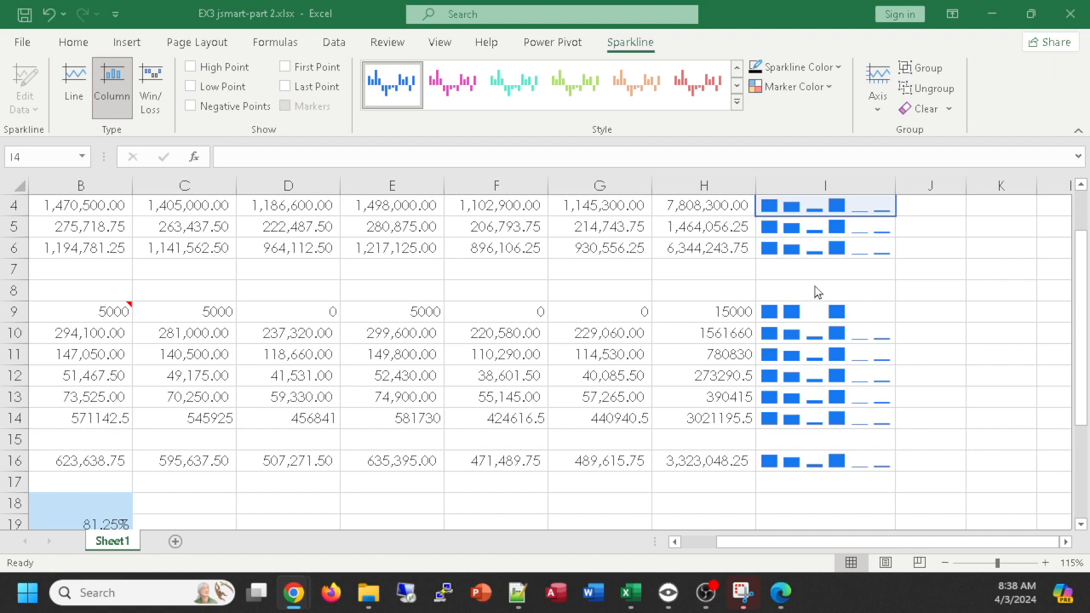
scroll(418, 279, up, 1)
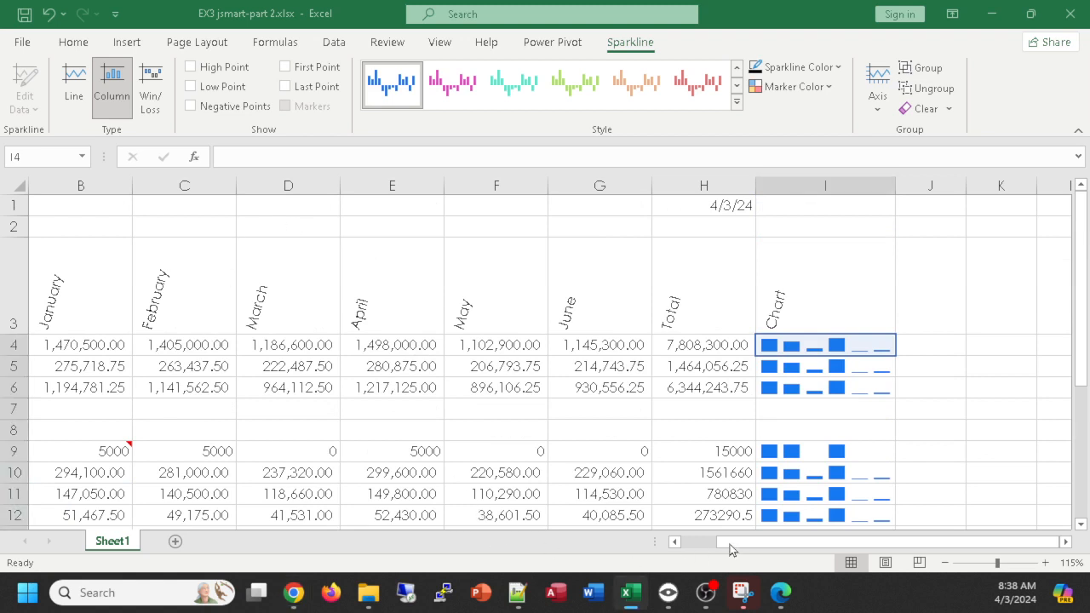
drag(689, 543, 694, 543)
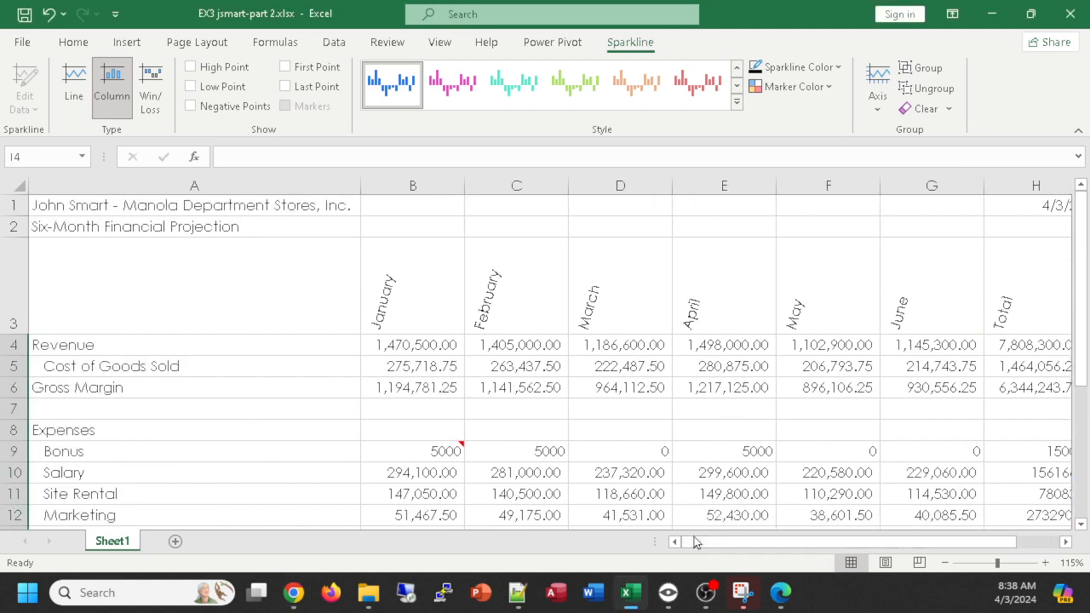
scroll(554, 345, down, 1)
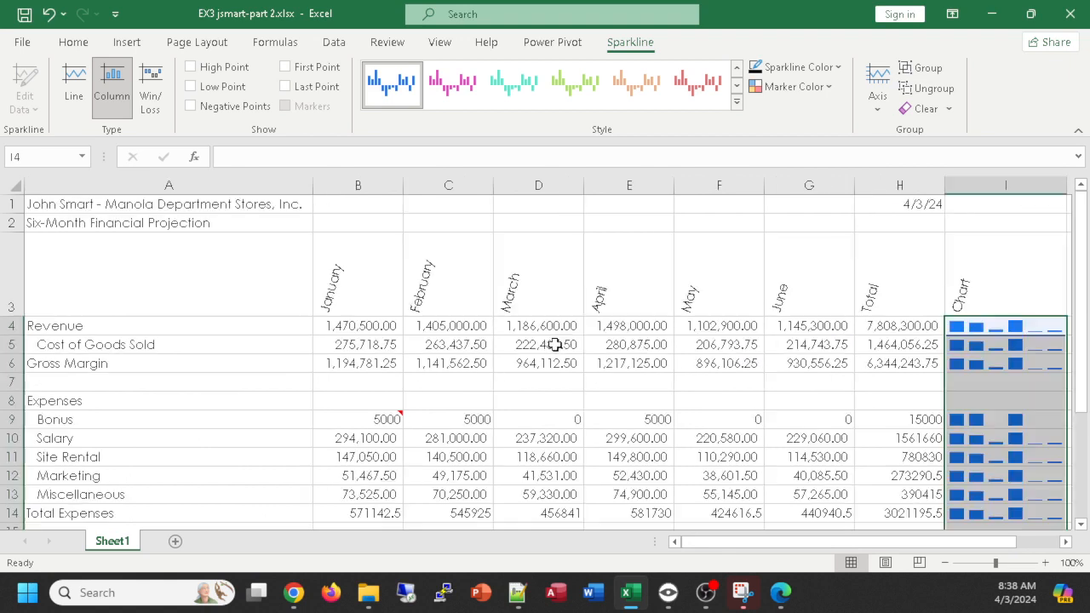
click(882, 202)
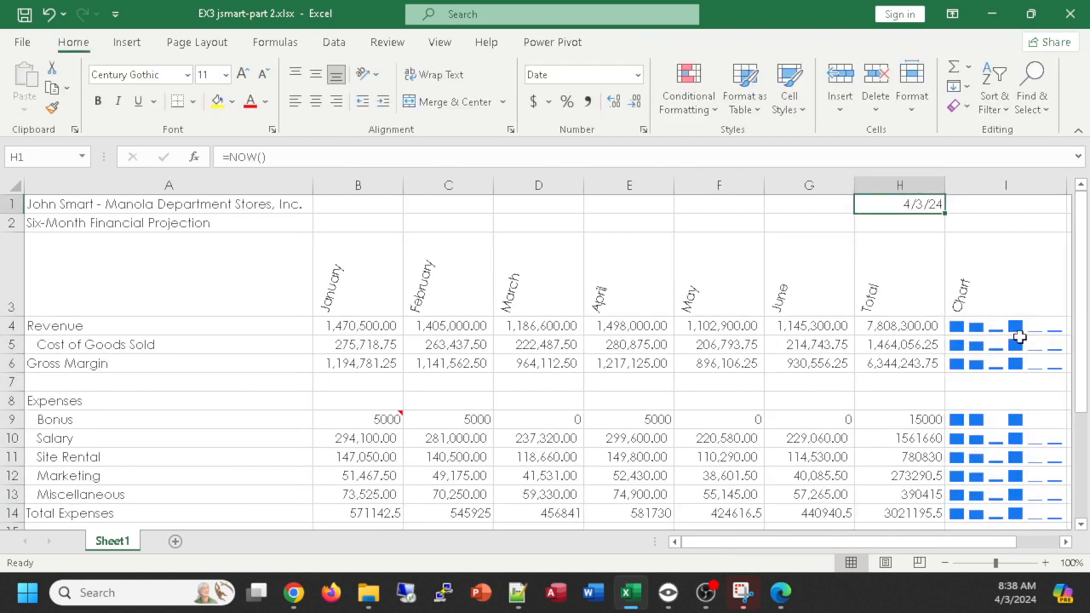
- Apply the Title cell style to the company title in A1, enlarge it to 24 pt and make it bold
click(98, 203)
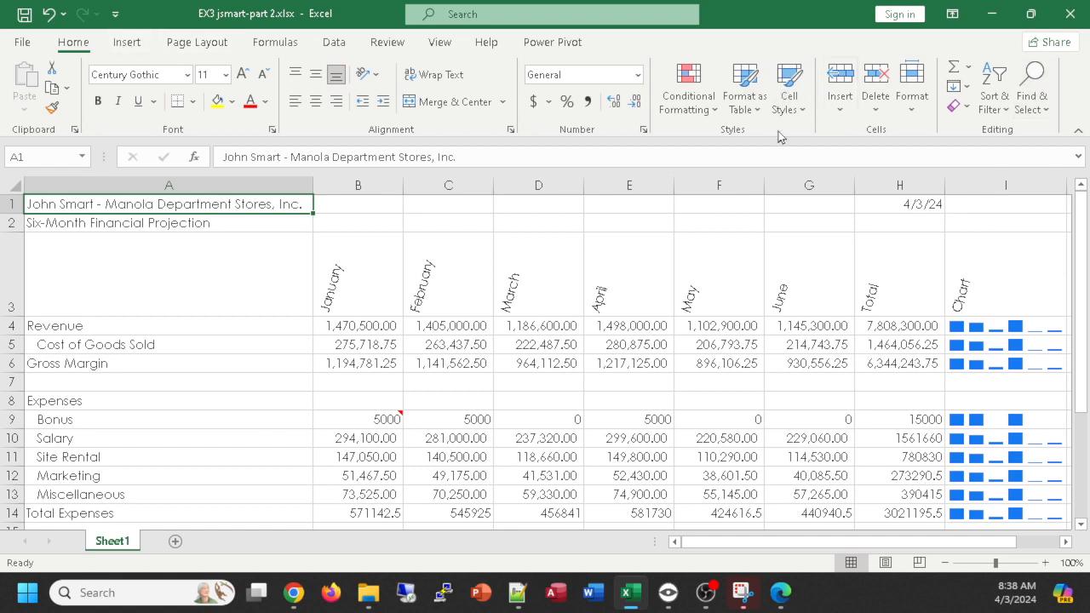
click(789, 94)
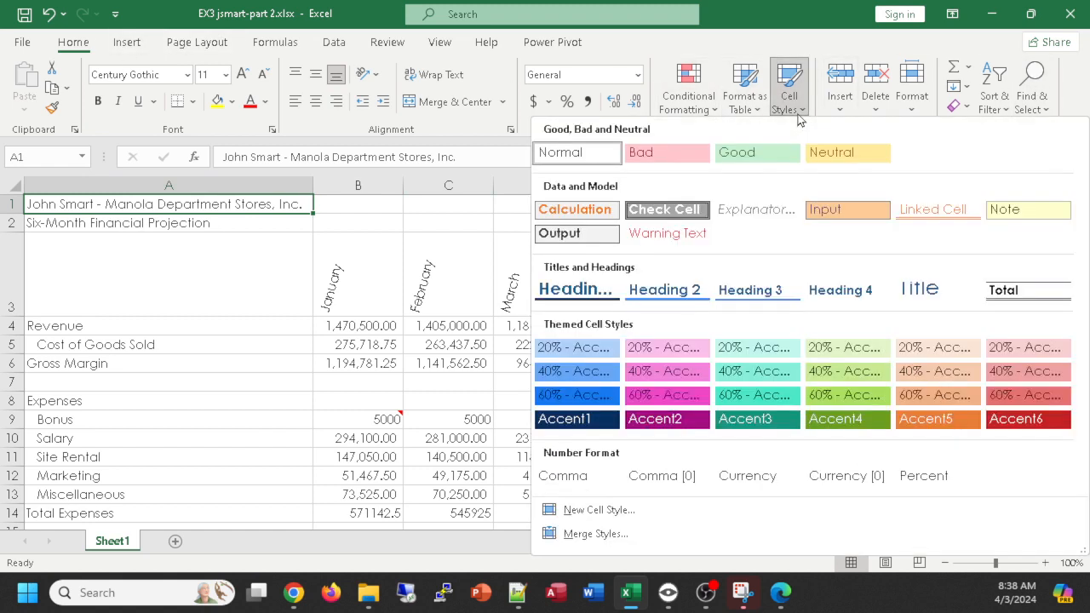
click(935, 290)
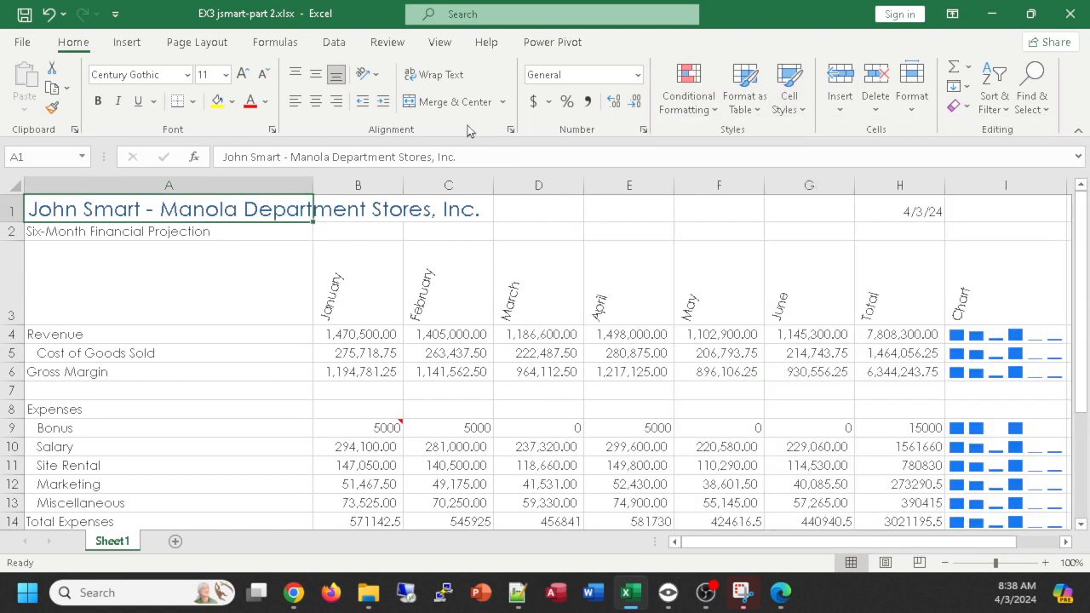
click(248, 77)
click(248, 78)
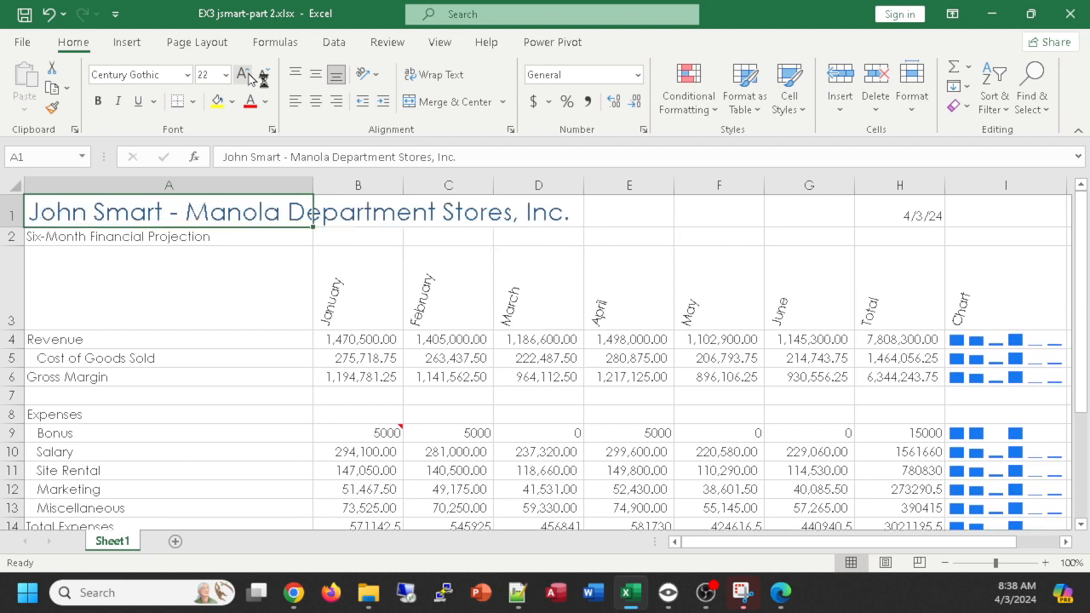
click(248, 77)
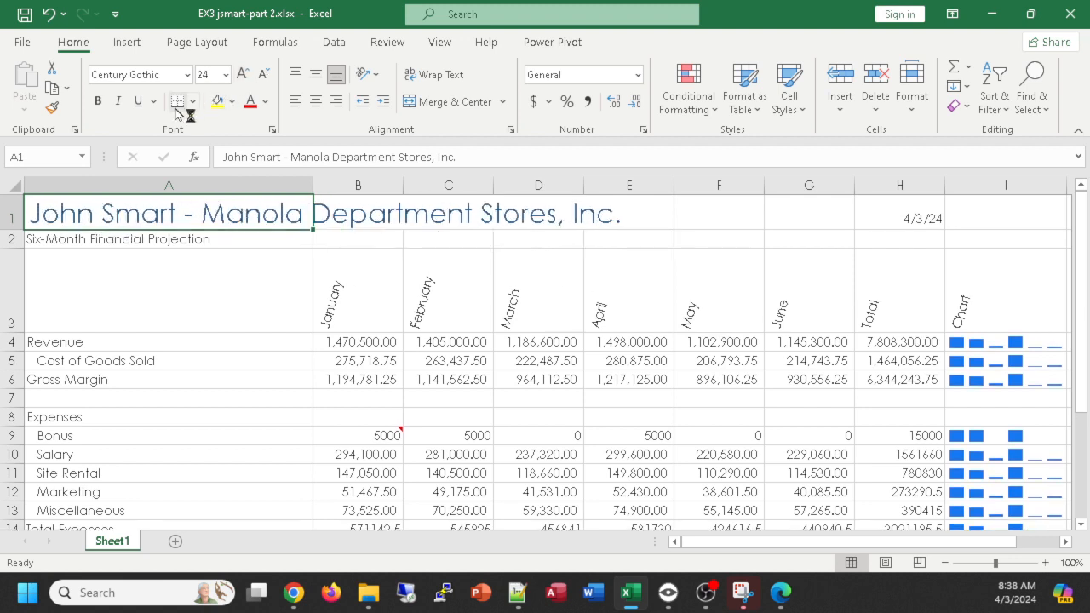
click(100, 103)
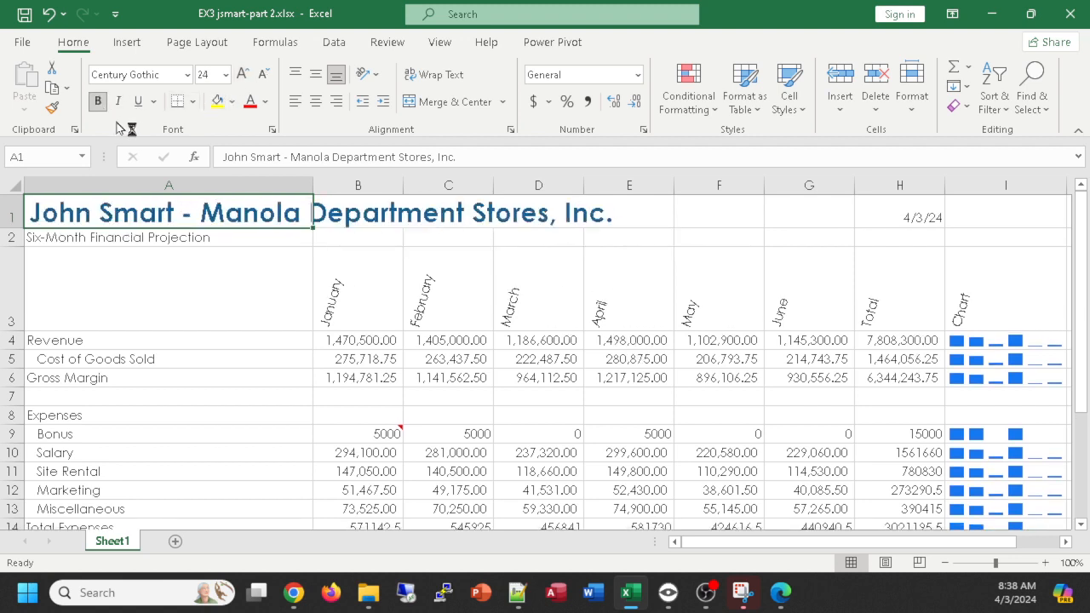
- Apply the Heading 4 cell style to the subtitle in A2 and indent it two levels
click(137, 243)
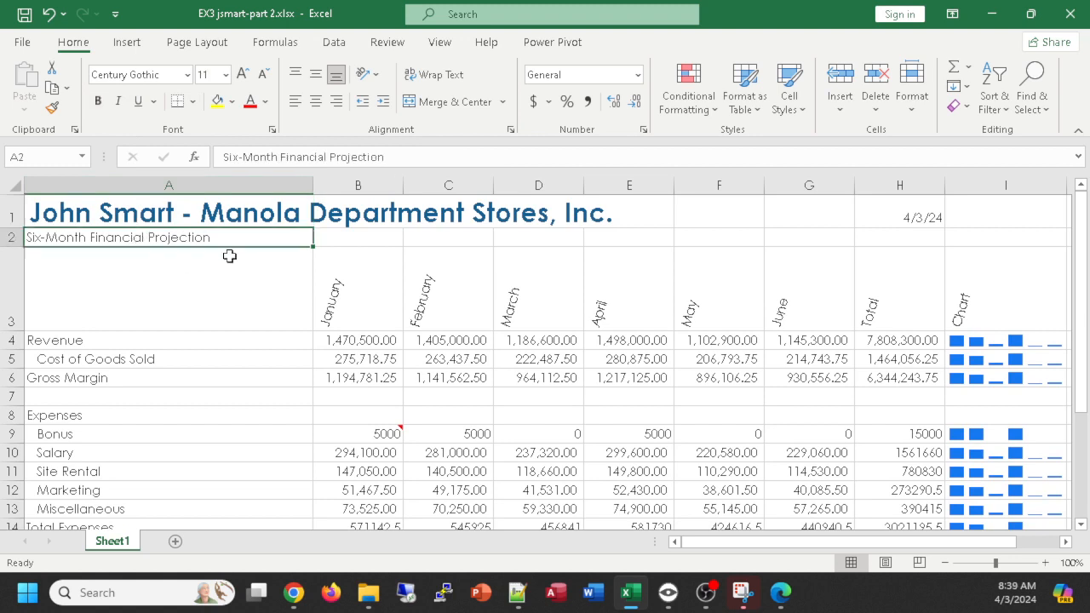
click(795, 105)
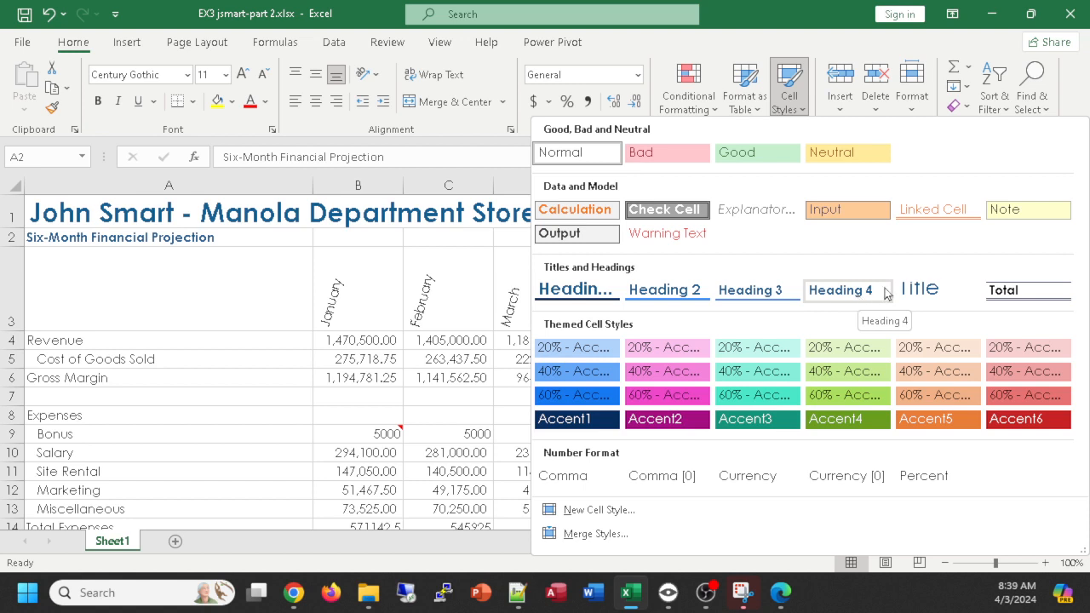
click(842, 298)
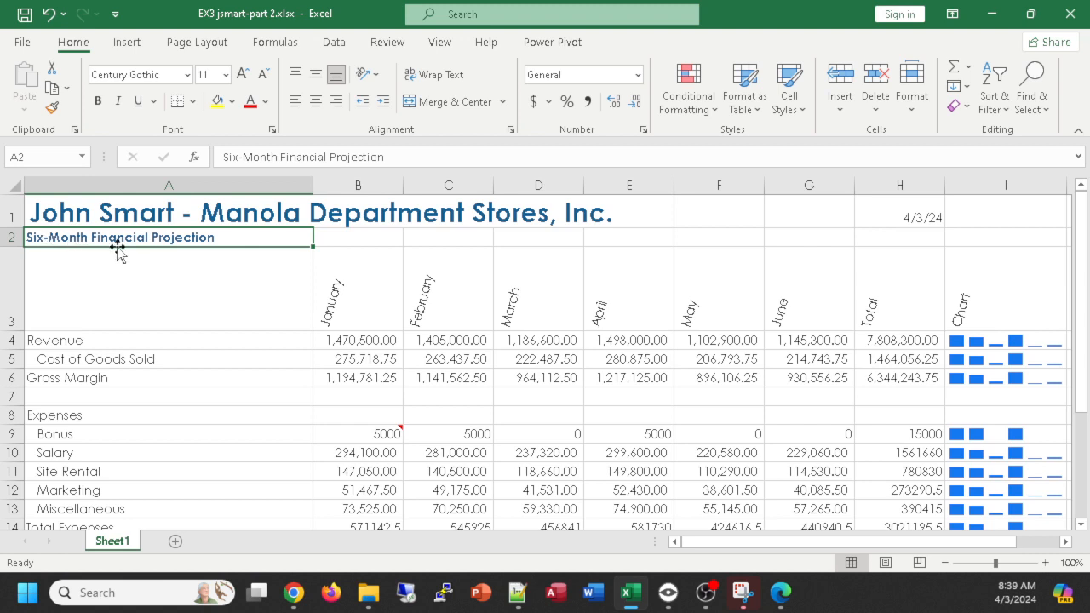
click(383, 102)
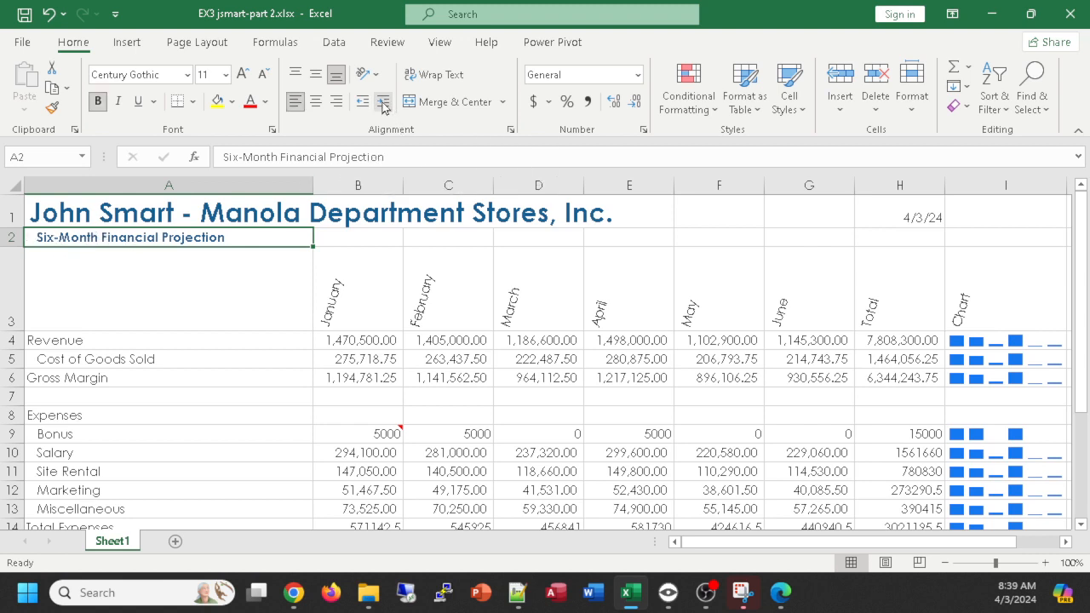
click(383, 102)
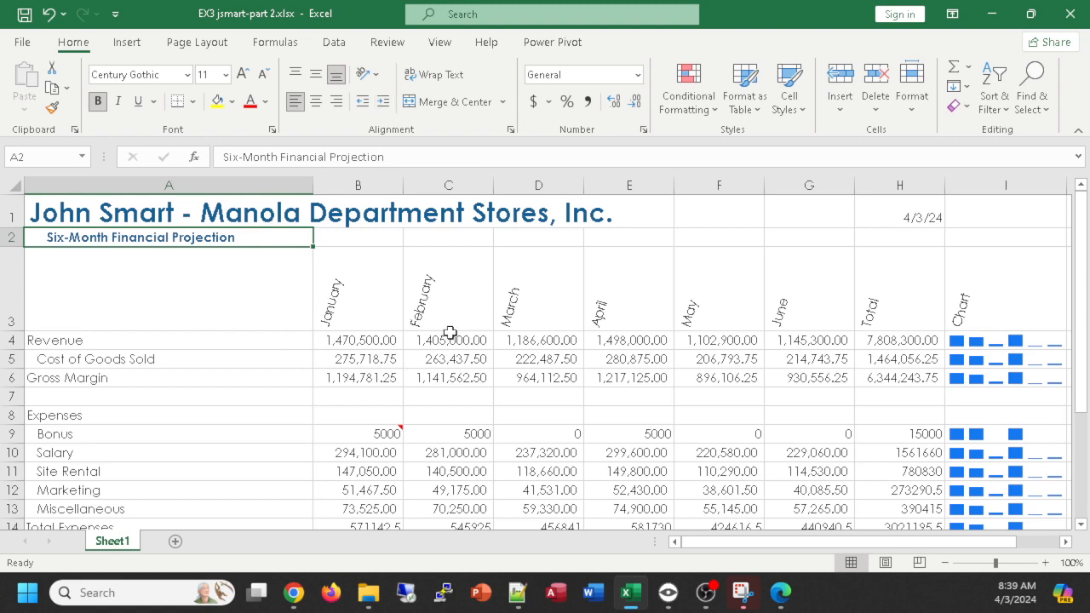
- Apply the Heading 2 cell style to the column headings in A3:I3
ctrl+scroll(450, 333, down, 1)
click(159, 291)
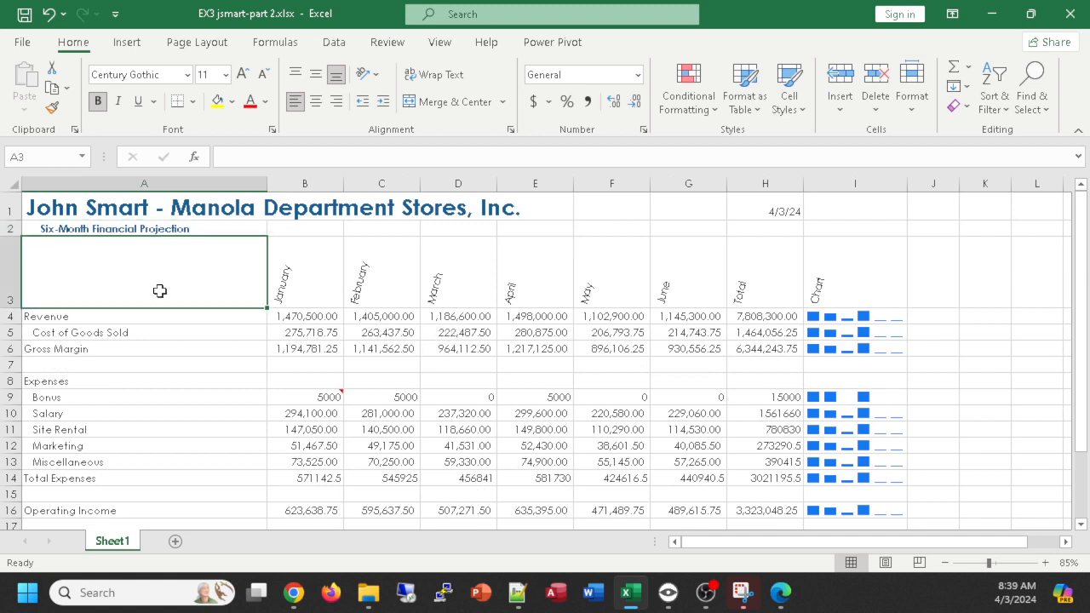
drag(160, 291, 857, 293)
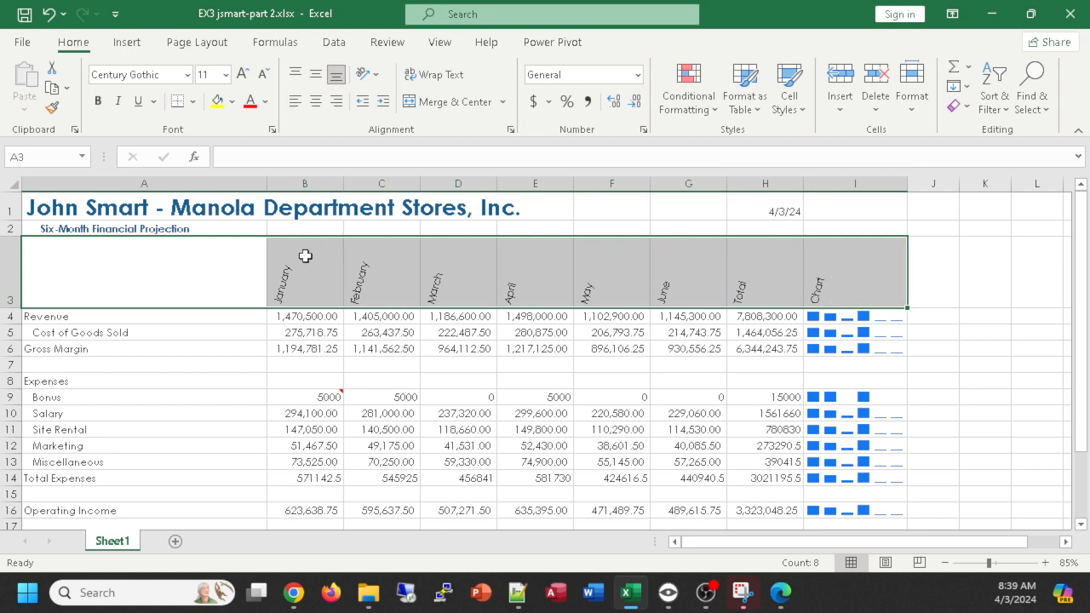
click(791, 92)
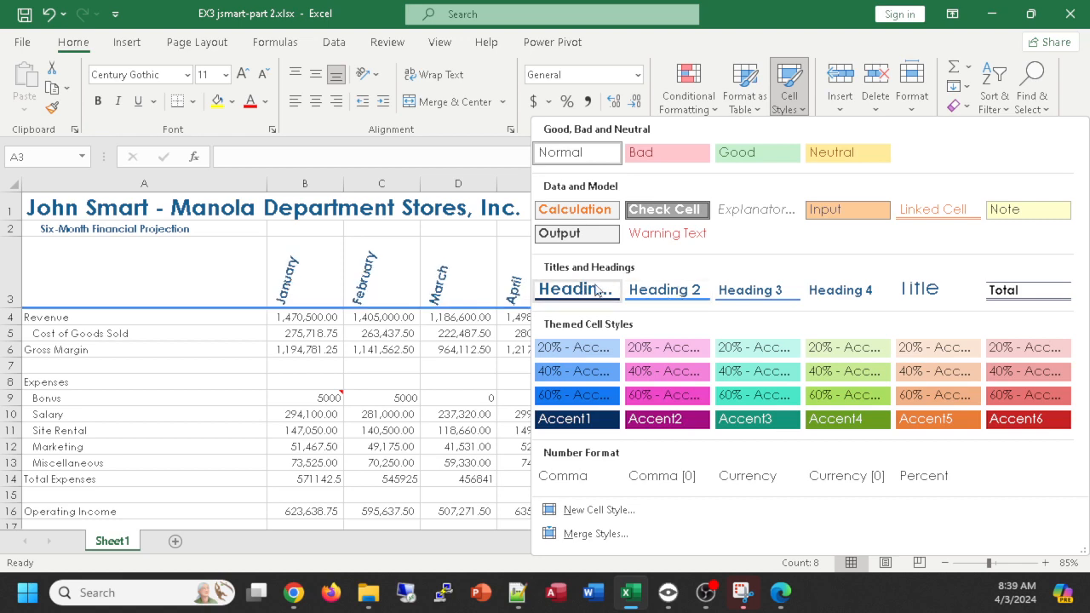
click(661, 289)
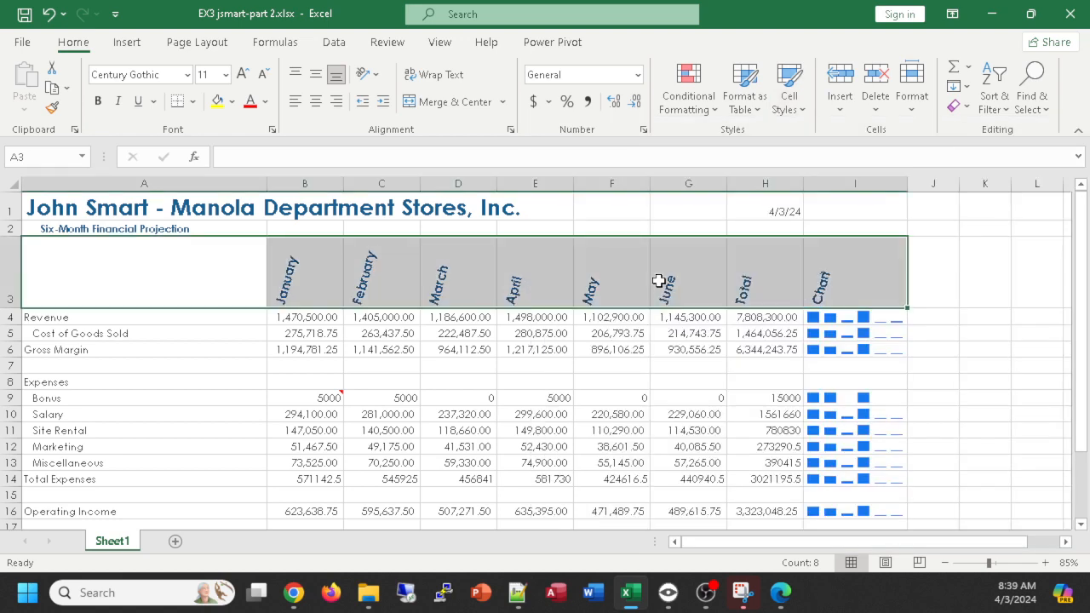
- Make the row labels in A4:A16 bold
scroll(730, 344, down, 1)
scroll(731, 342, up, 1)
click(109, 320)
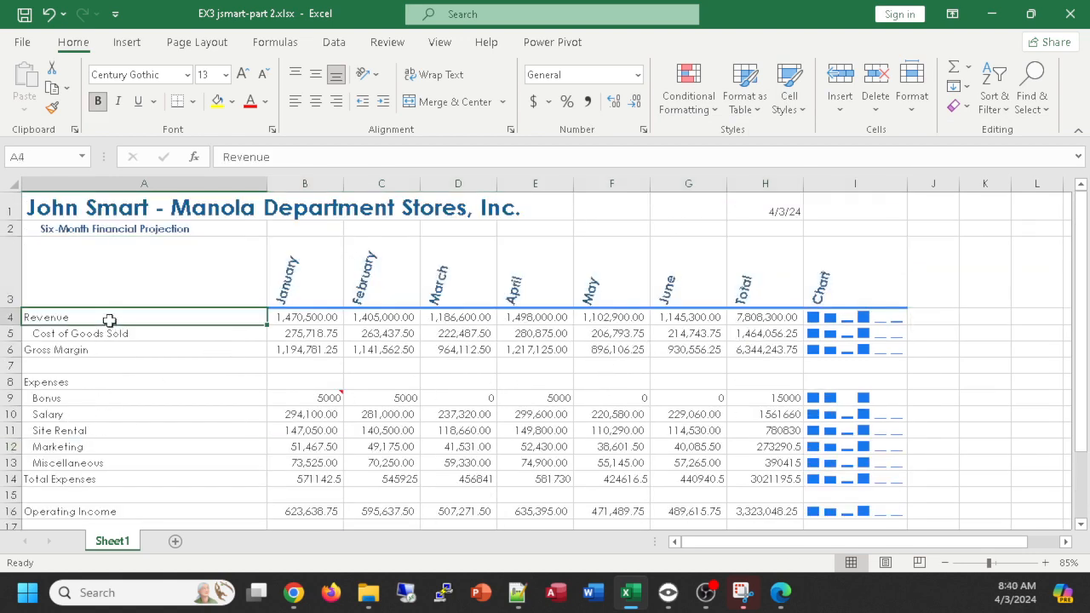
drag(109, 320, 143, 512)
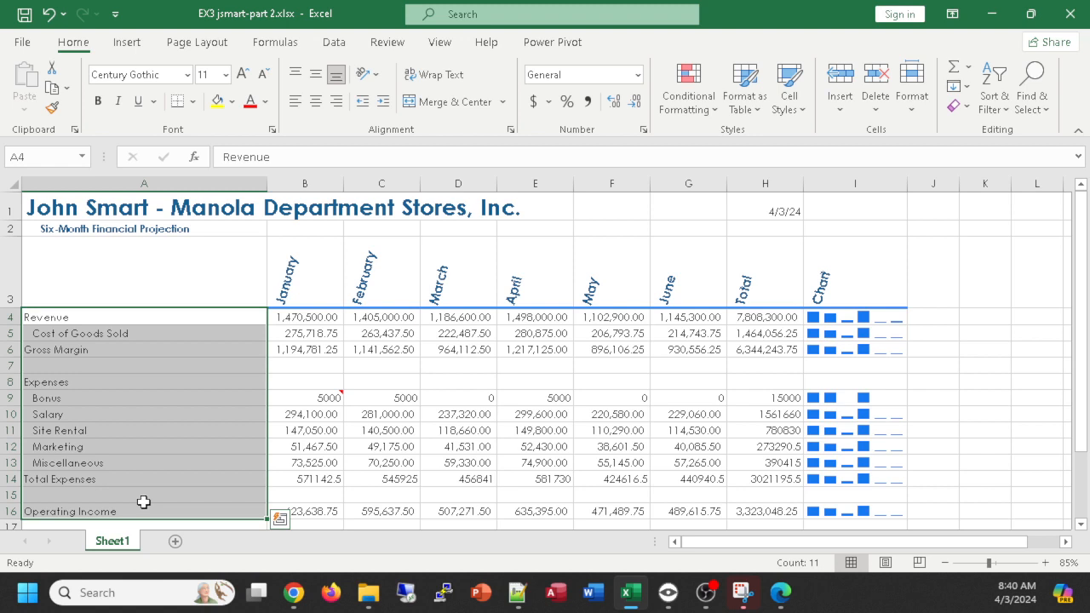
key(ctrl+b)
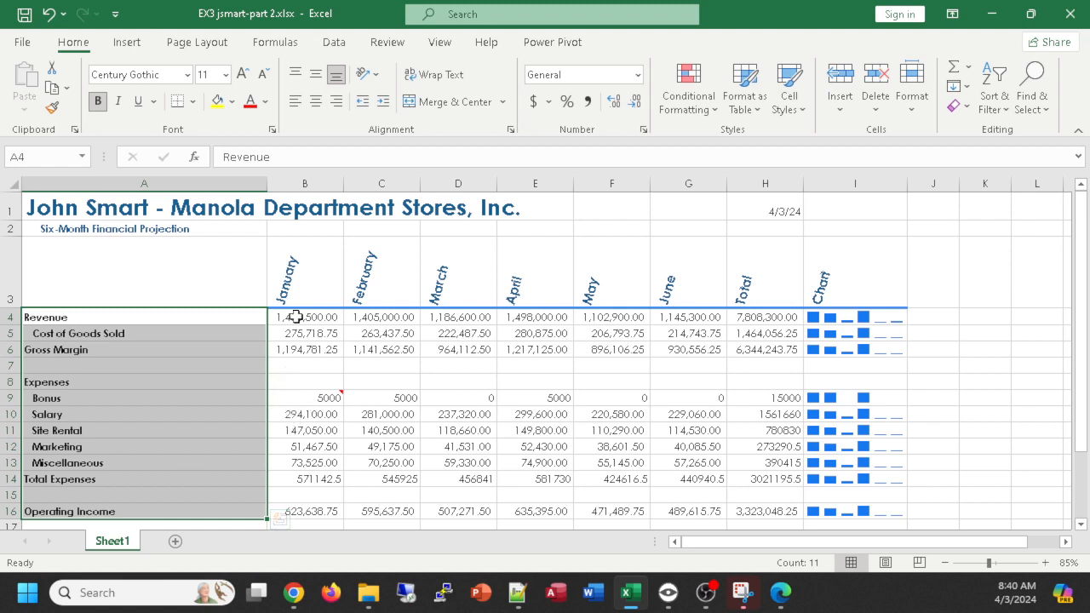
- Apply the comma number style to the figures in B4:H16
drag(295, 317, 770, 512)
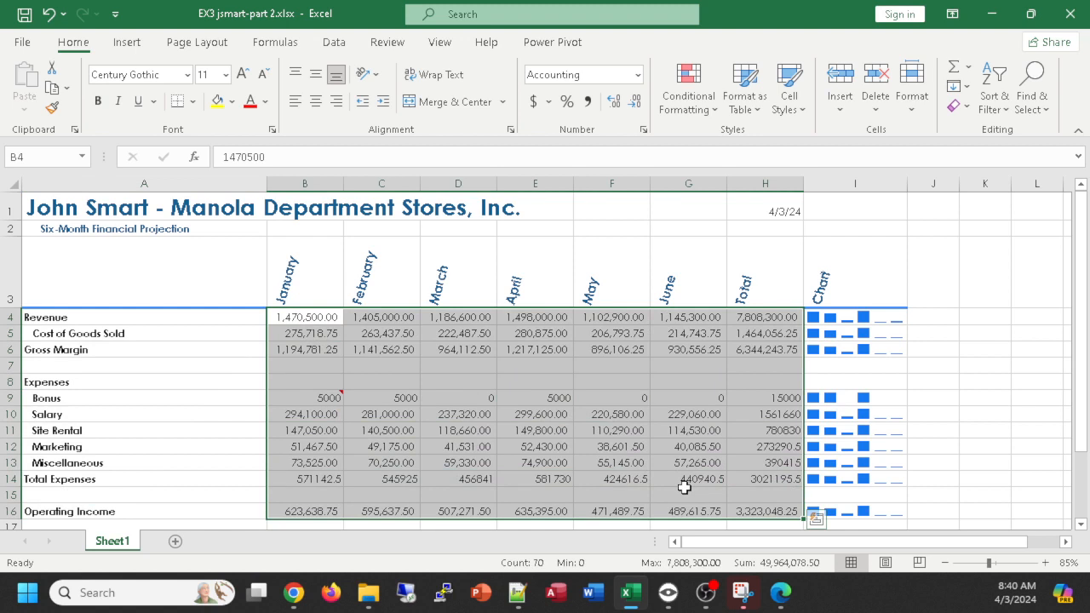
click(589, 101)
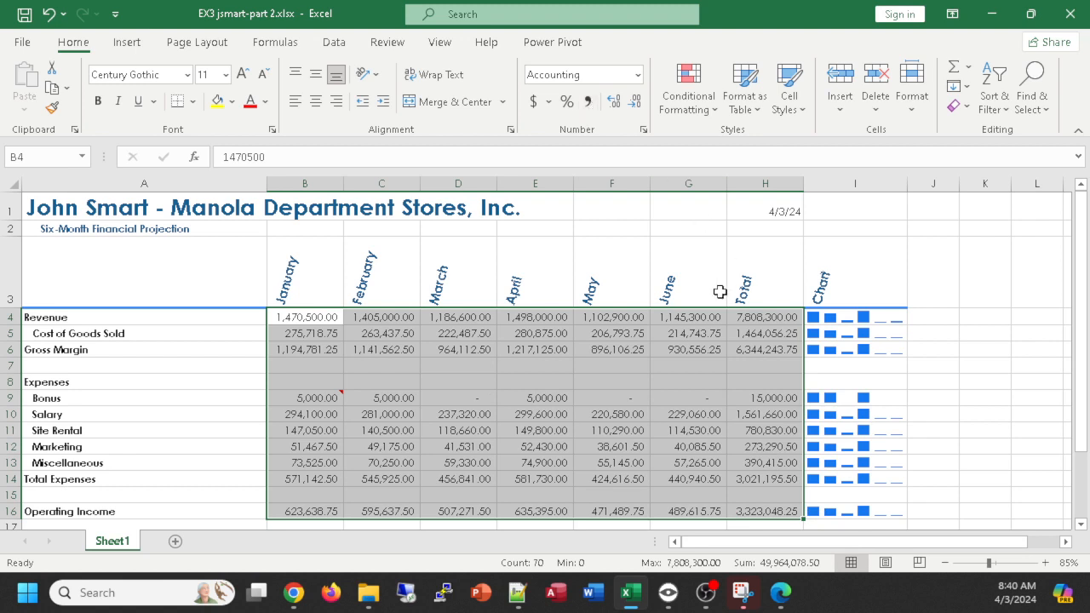
- Apply the Total cell style to the Gross Margin figures in B6:H6
click(282, 349)
drag(304, 349, 790, 351)
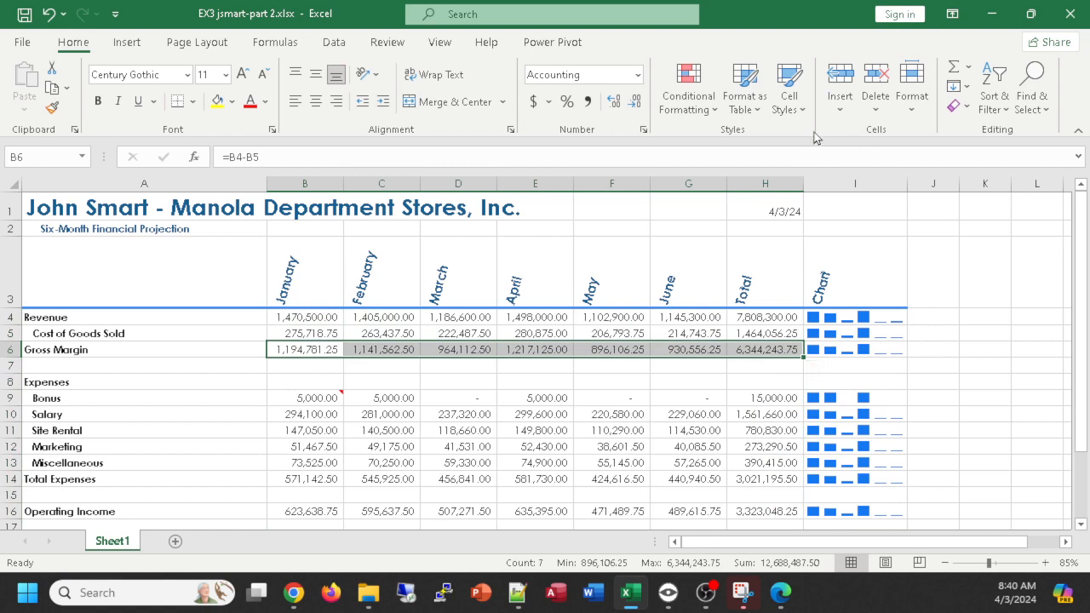
click(789, 95)
click(1027, 289)
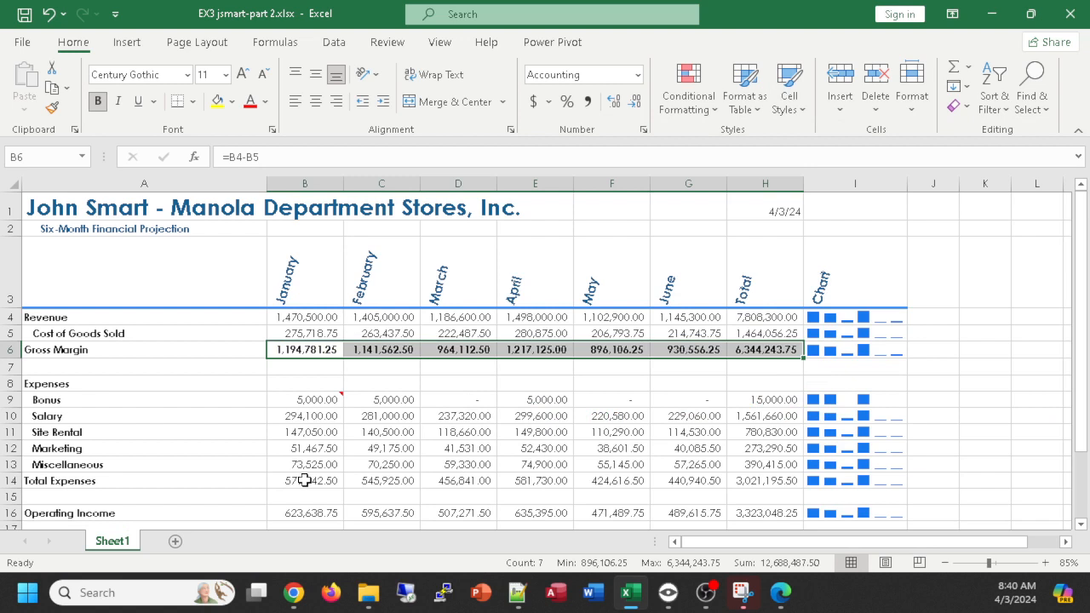
- Apply the Total cell style to the Total Expenses row in A14:H14
drag(128, 484, 771, 482)
click(799, 109)
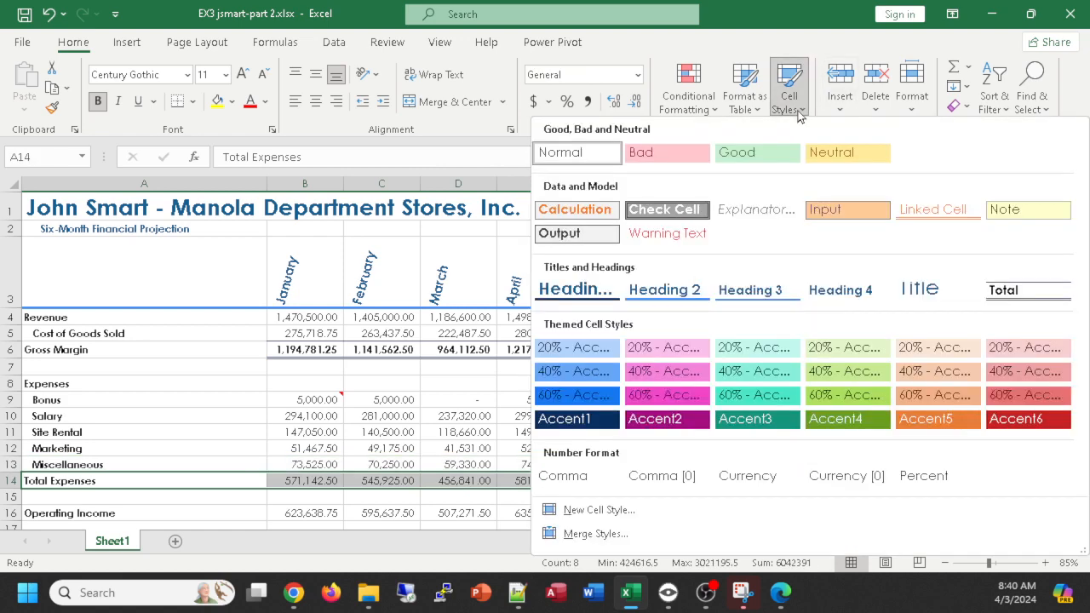
click(1029, 292)
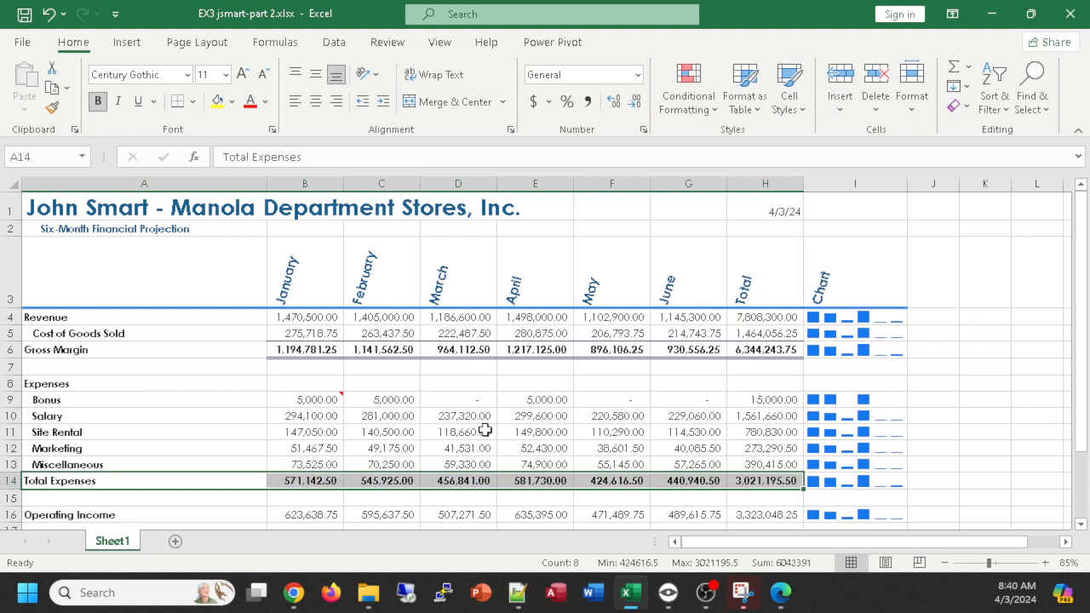
- Apply the Light Blue, 20% - Accent1 cell style to the Operating Income row in A16:H16 and make it bold
drag(45, 514, 765, 515)
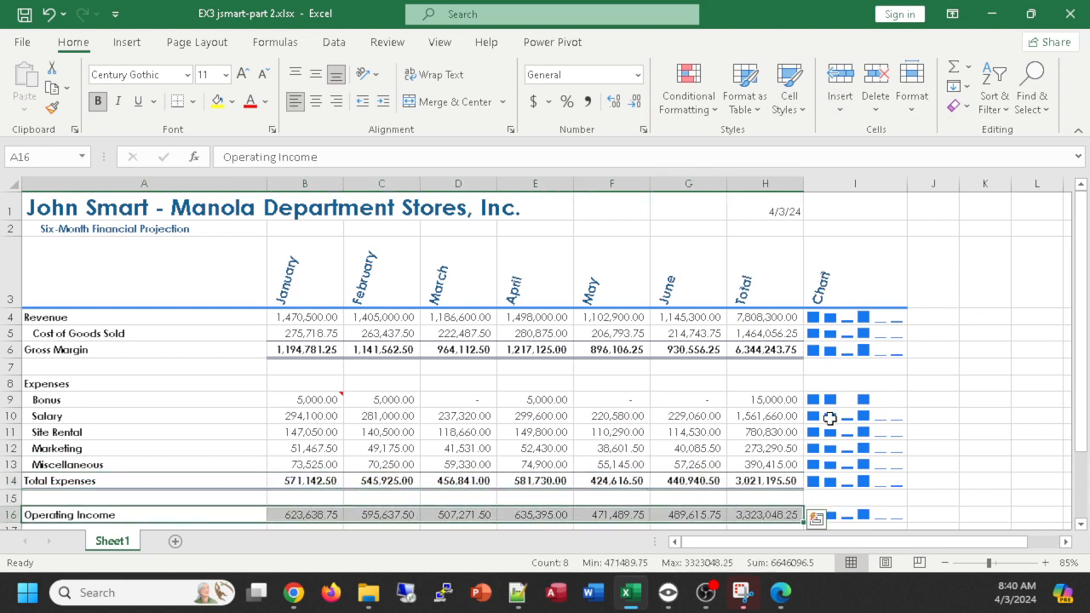
click(789, 107)
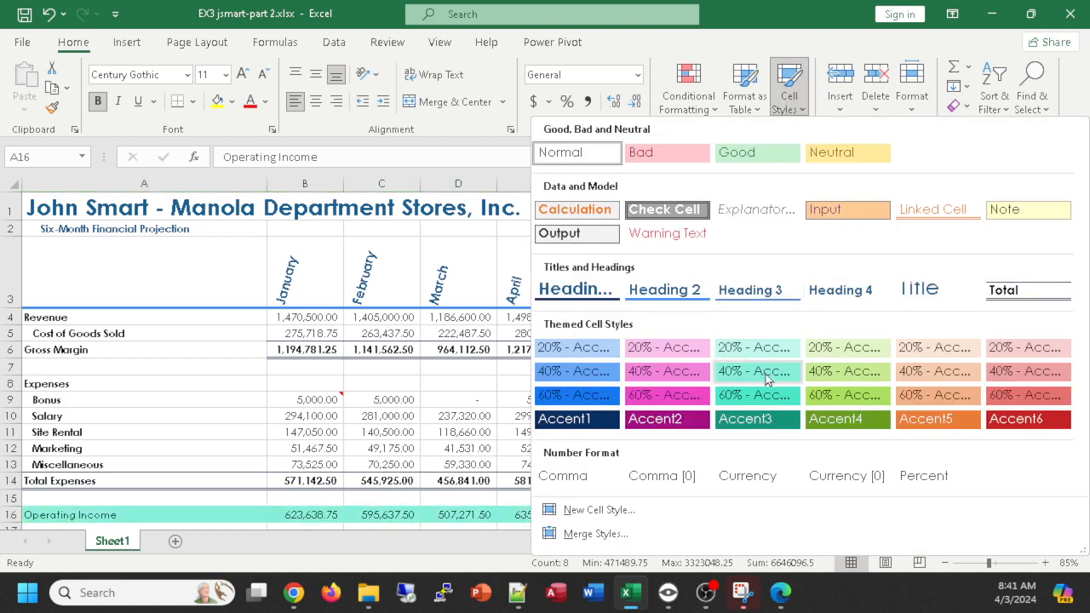
click(578, 350)
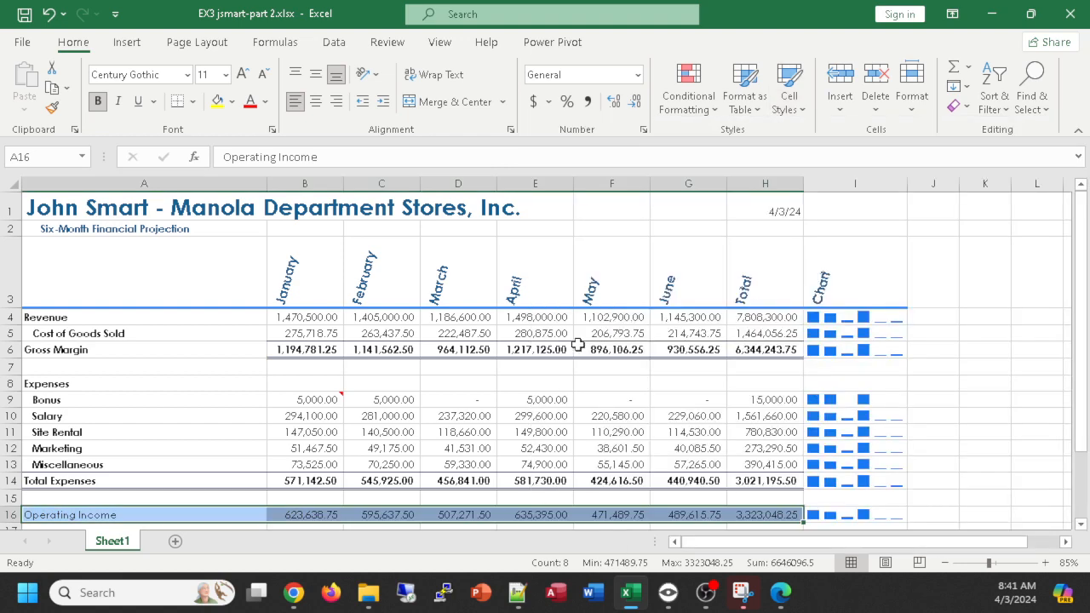
key(ctrl+b)
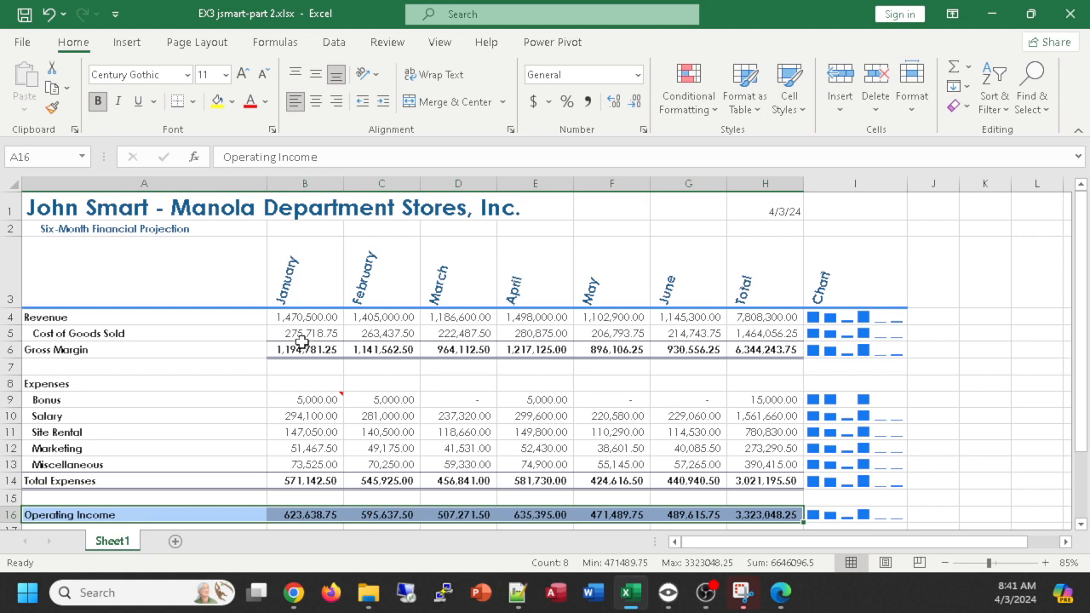
- Apply the dollar Accounting Number Format to the Revenue, Gross Margin, Total Expenses and Operating Income figures in columns B to H
drag(312, 316, 784, 316)
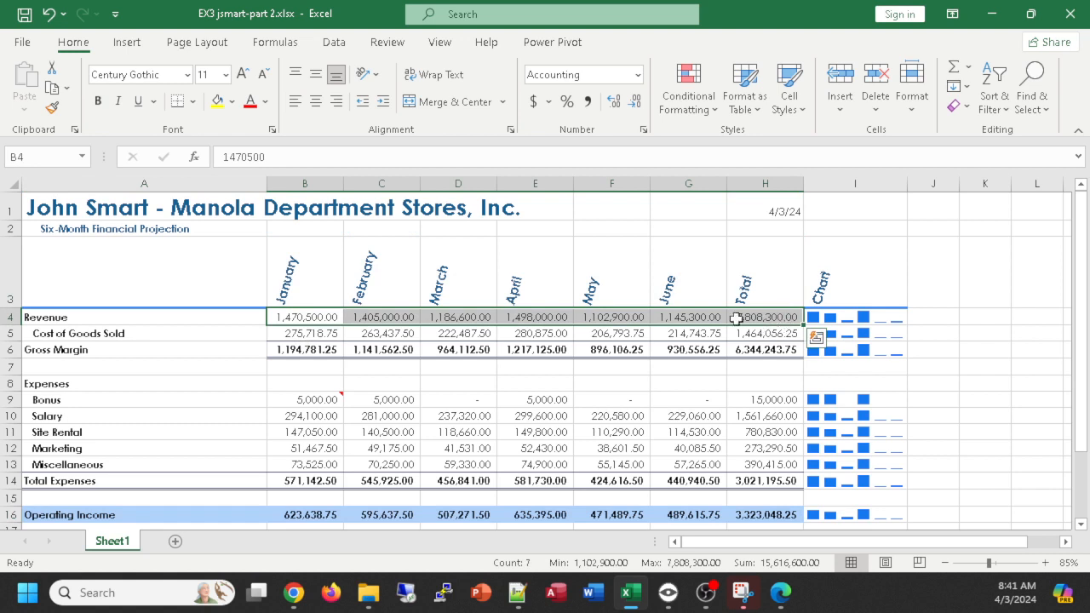
drag(289, 350, 758, 352)
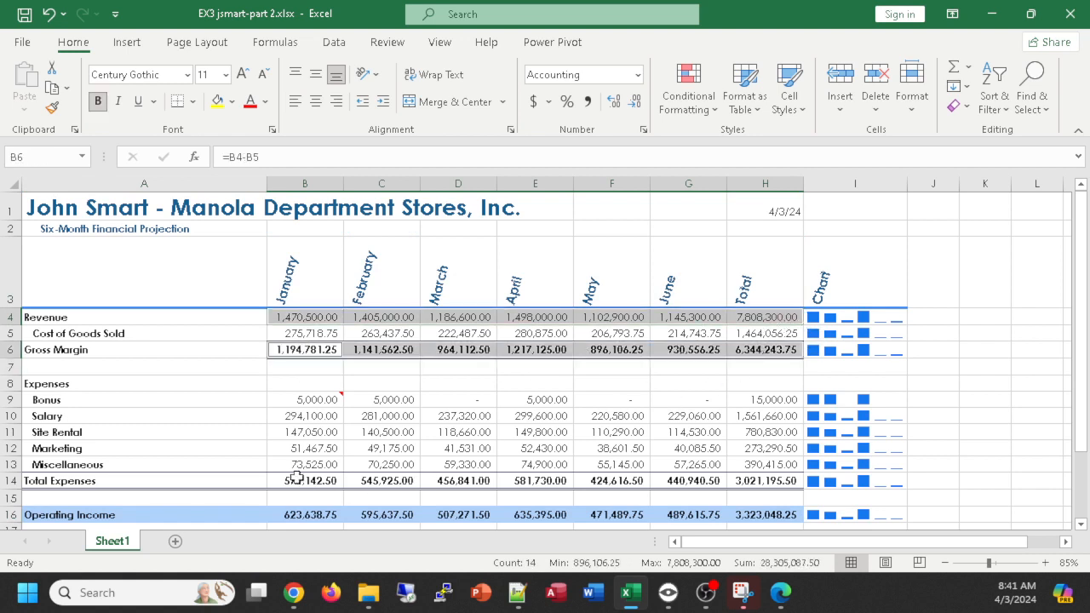
drag(290, 480, 763, 478)
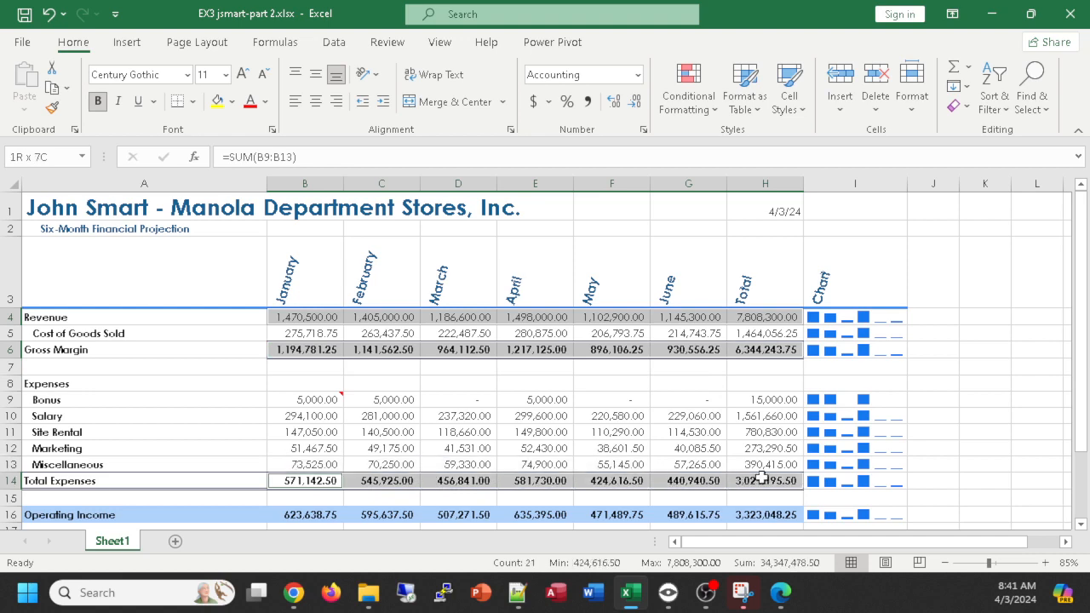
drag(296, 514, 766, 397)
scroll(673, 350, up, 1)
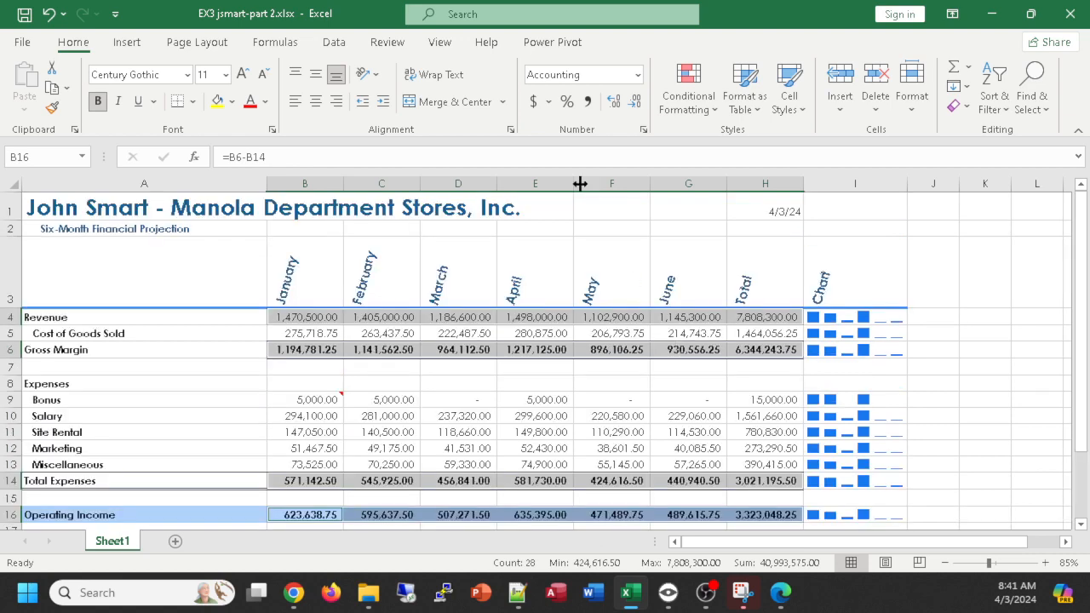
click(534, 102)
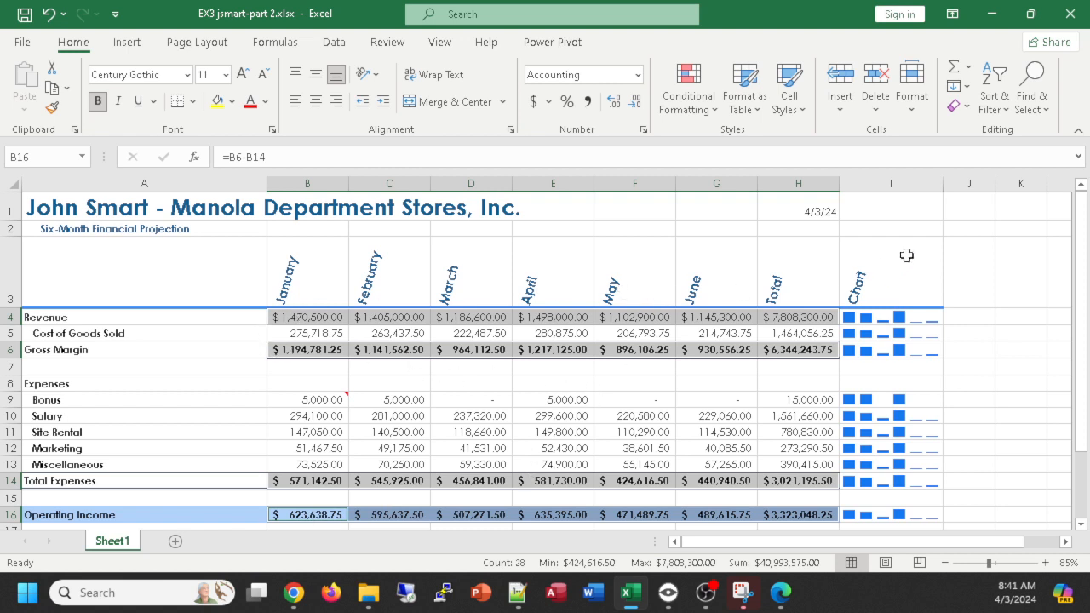
click(956, 242)
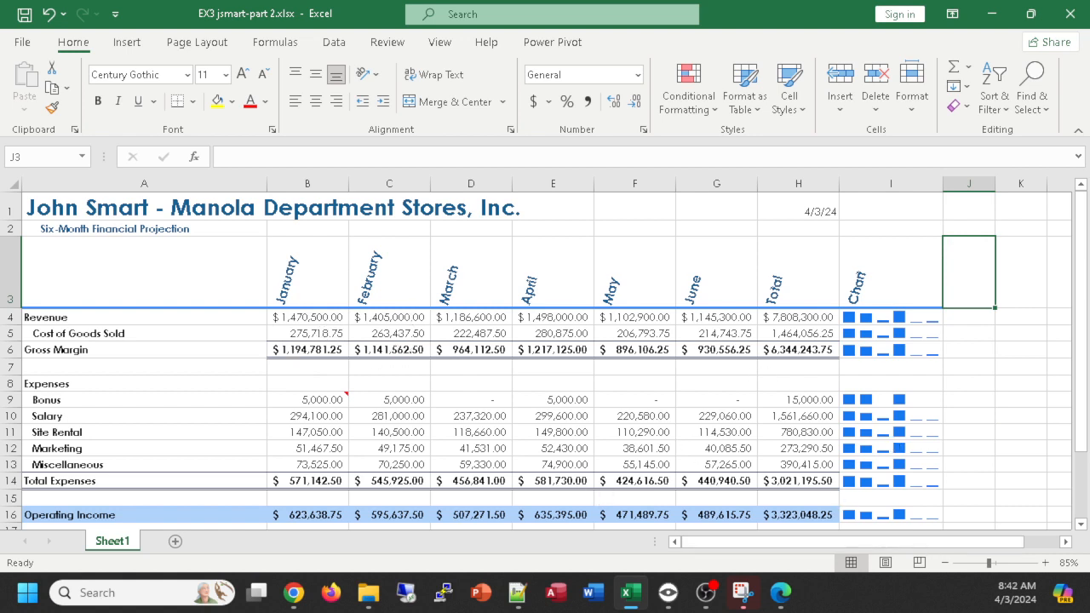
- Fill the title and subtitle rows in A1:I2 with a lighter shade of Light Turquoise, Background 2
click(51, 202)
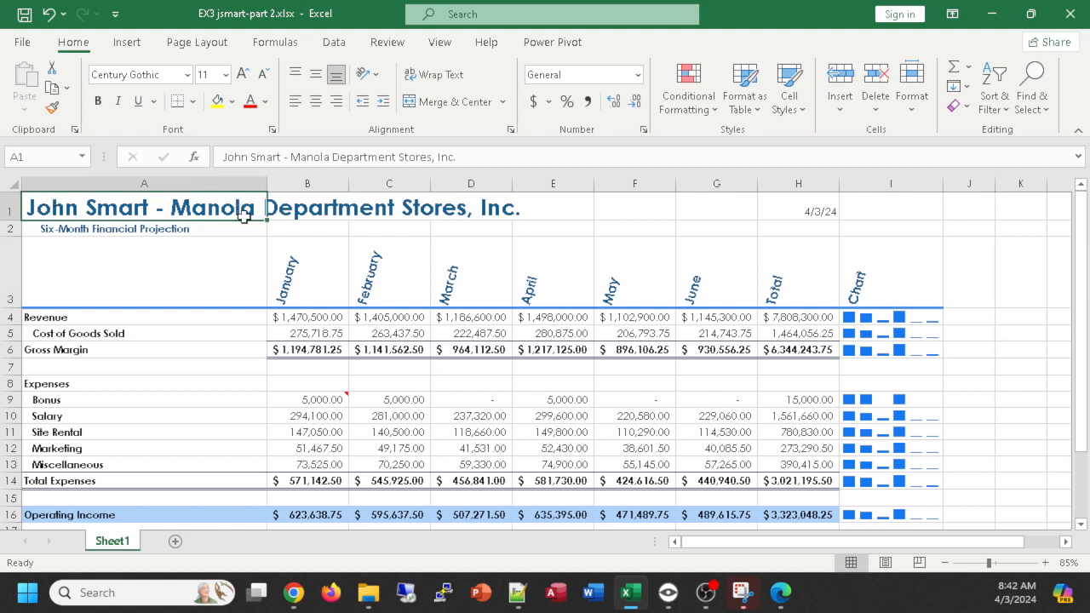
drag(245, 215, 895, 225)
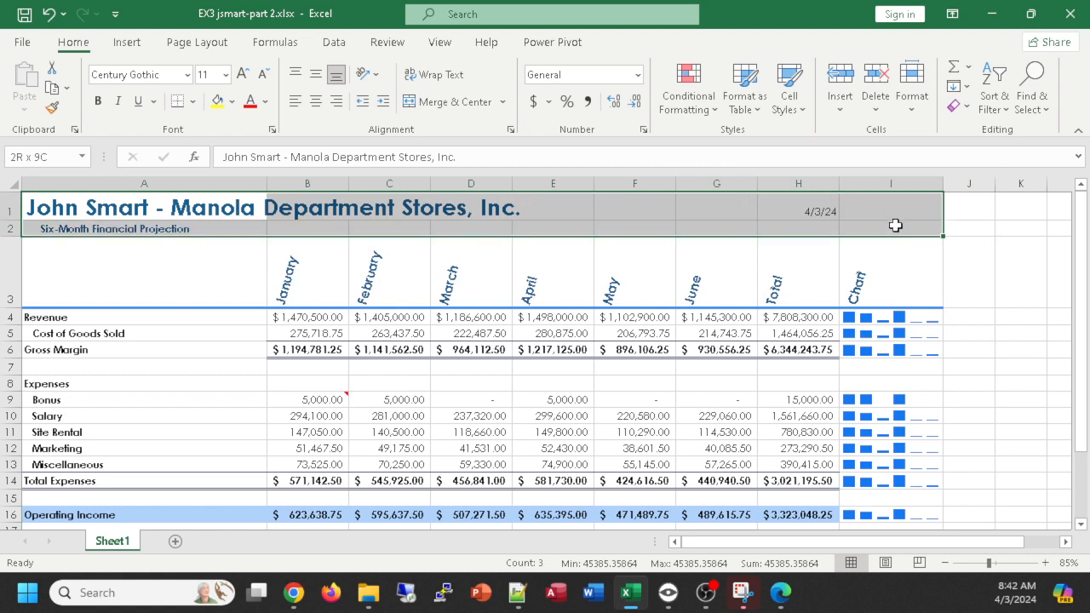
drag(895, 225, 894, 224)
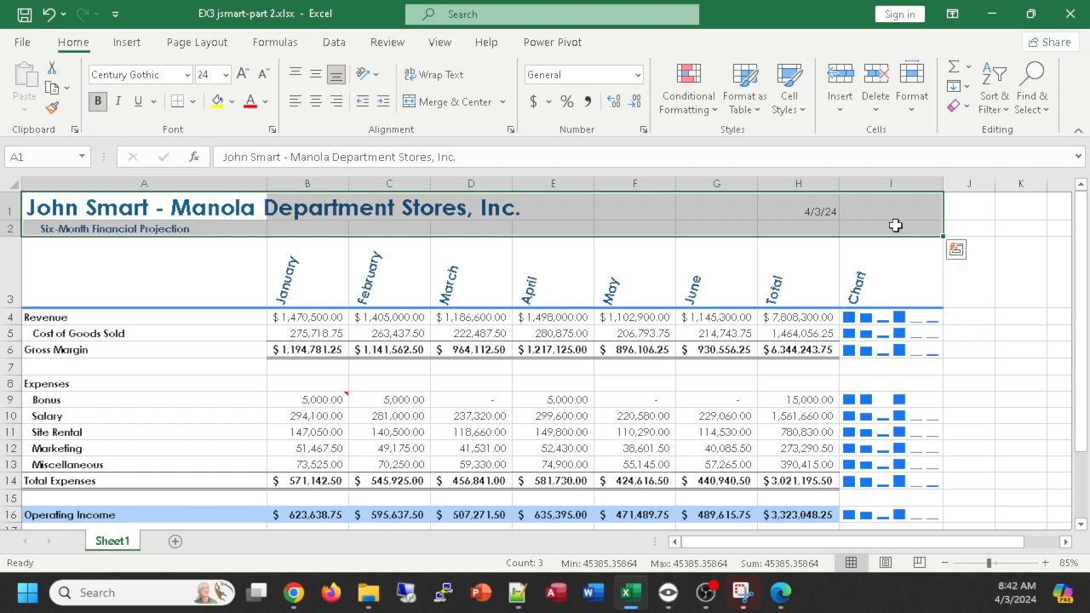
click(231, 102)
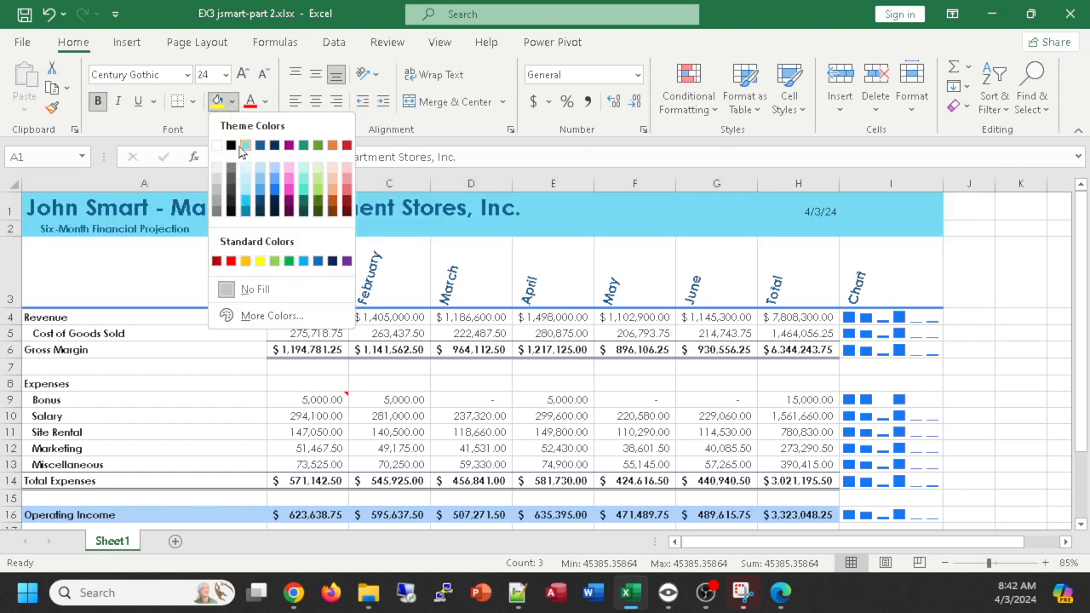
click(245, 197)
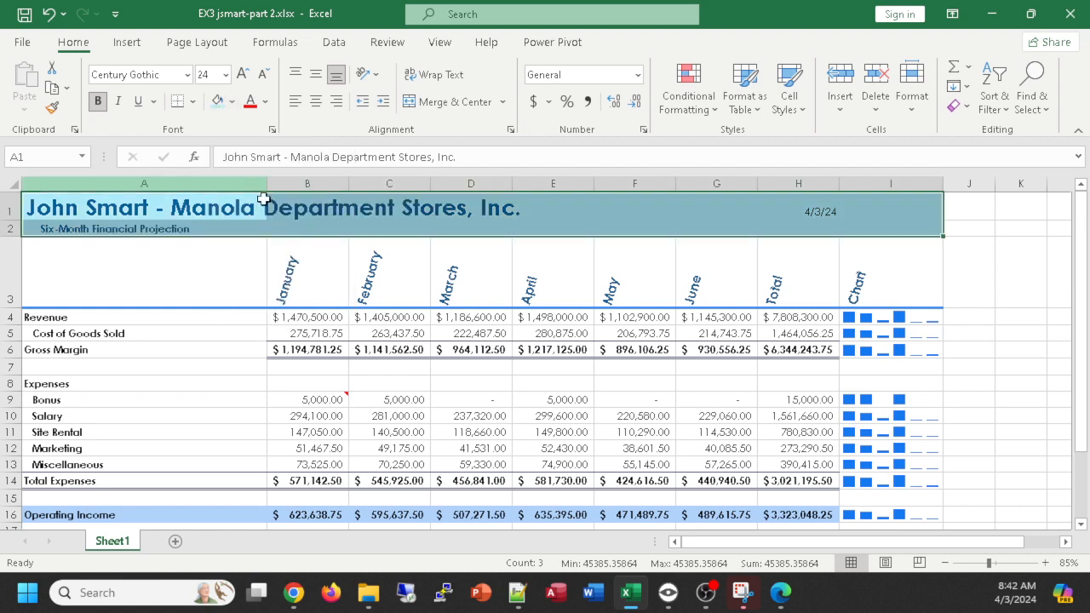
click(219, 282)
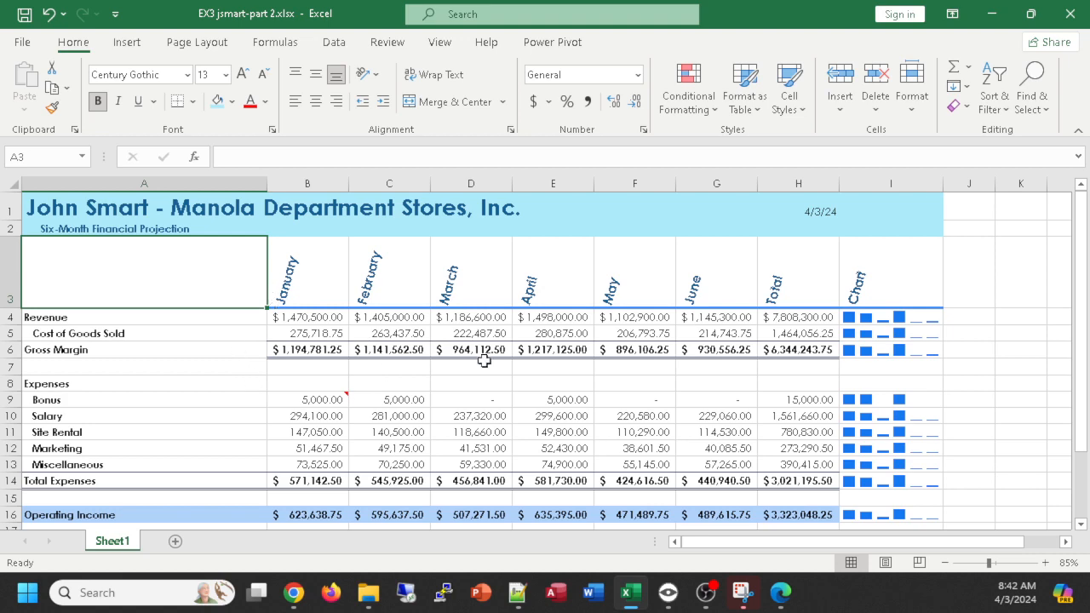
- Add thick outside borders around the What-if Assumptions block in A18:B25
scroll(484, 361, down, 1)
scroll(484, 361, down, 1)
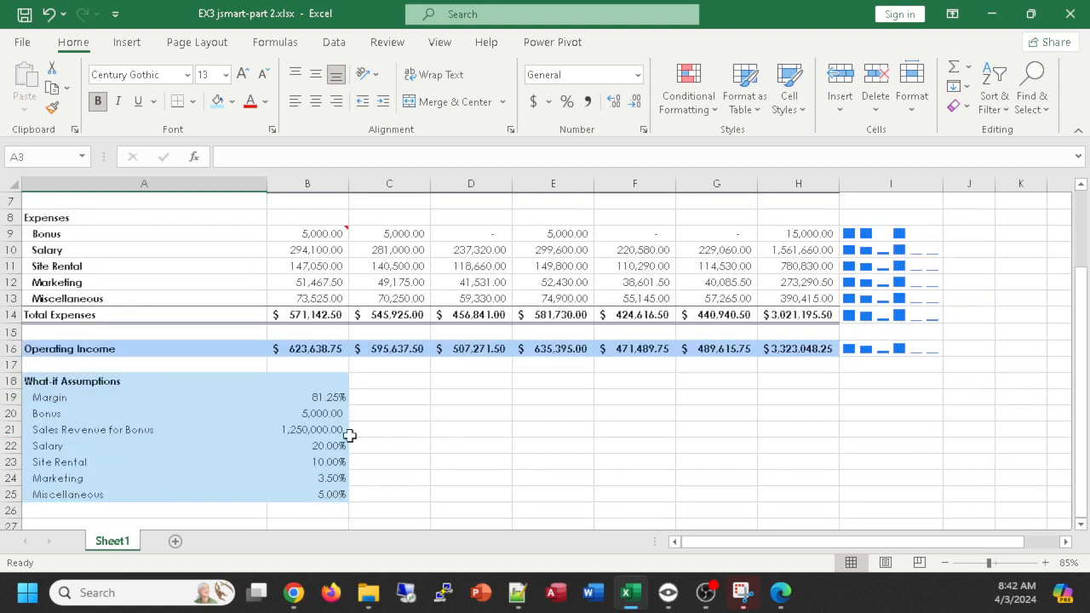
drag(36, 381, 325, 495)
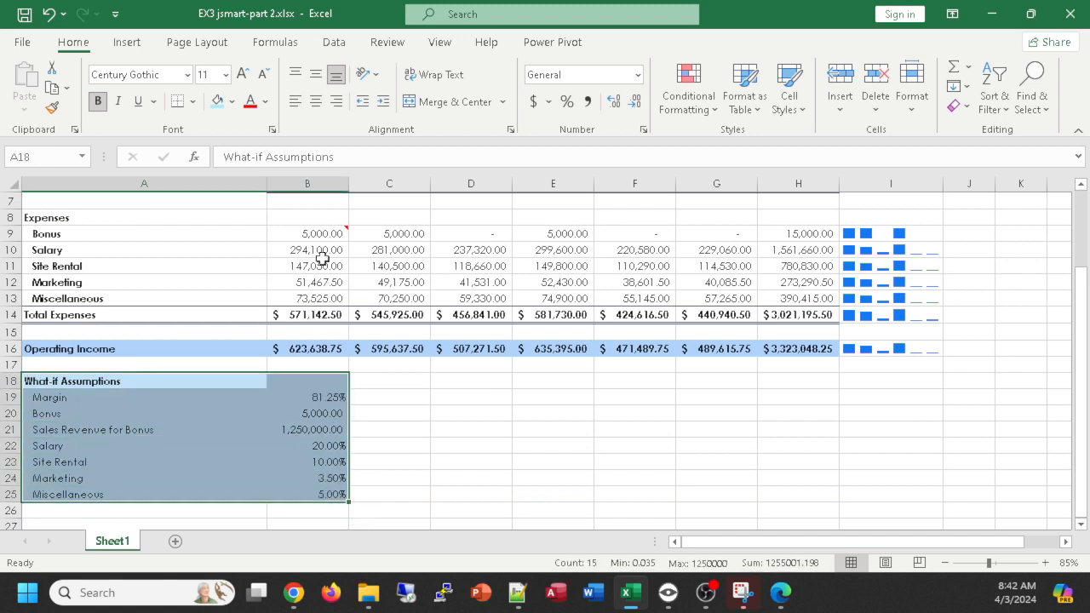
click(193, 102)
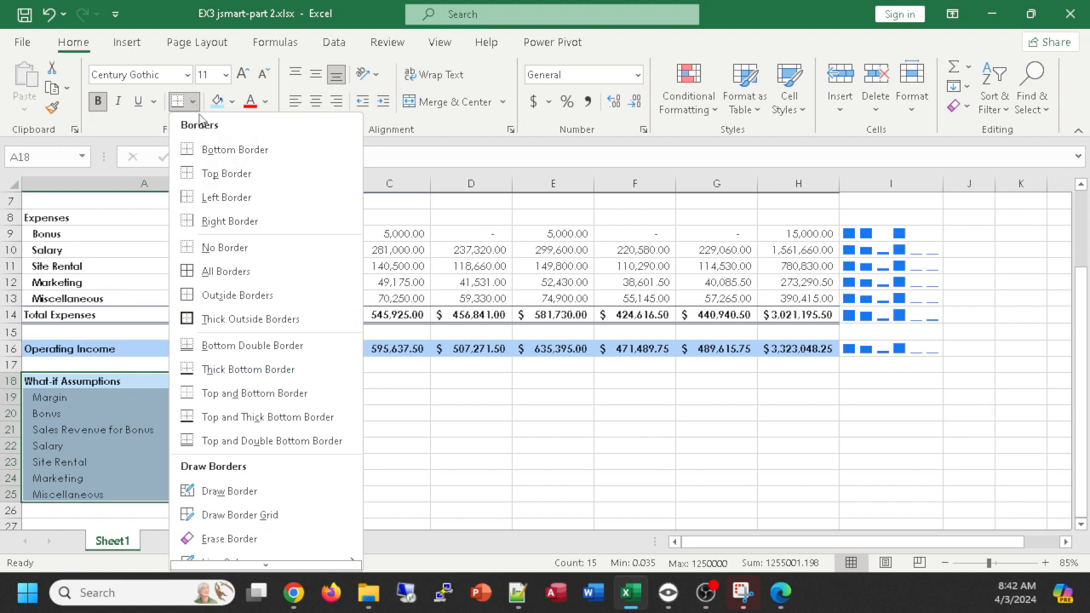
click(259, 328)
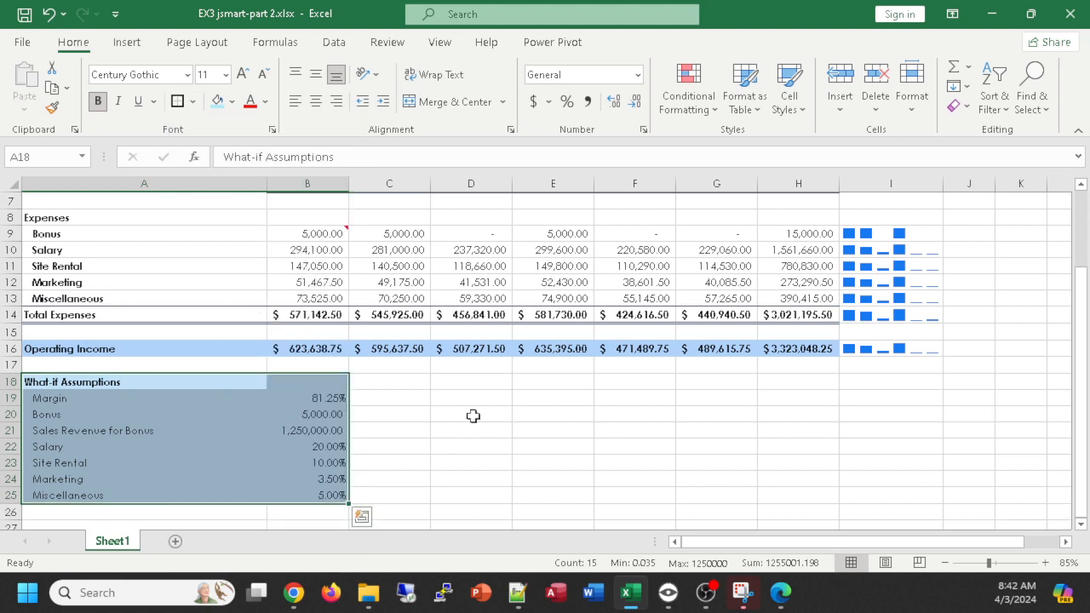
click(528, 480)
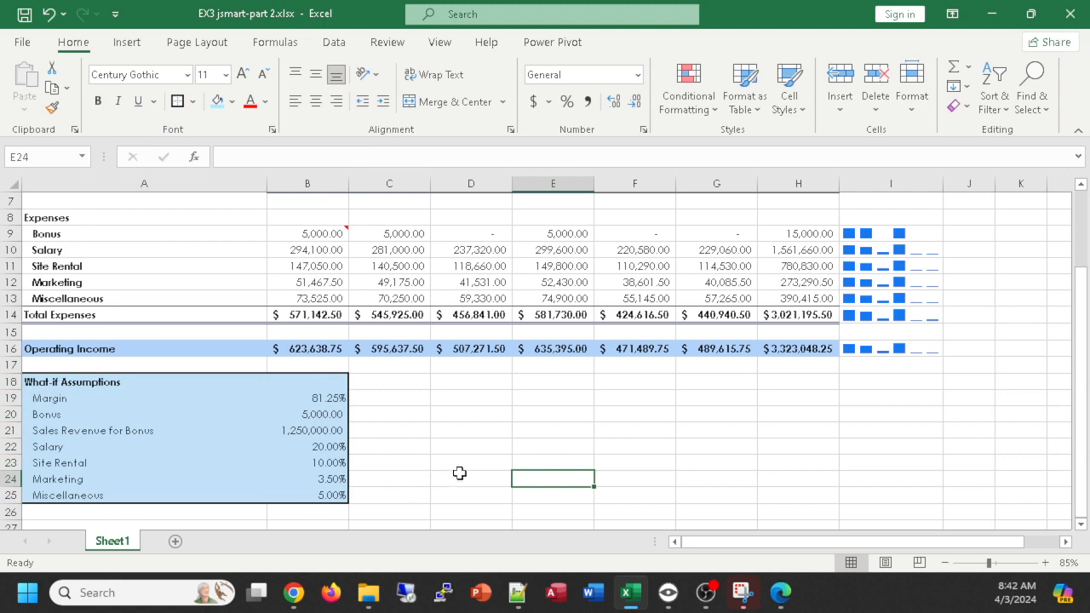
- Rename the worksheet Sheet1 as Original
scroll(467, 465, up, 2)
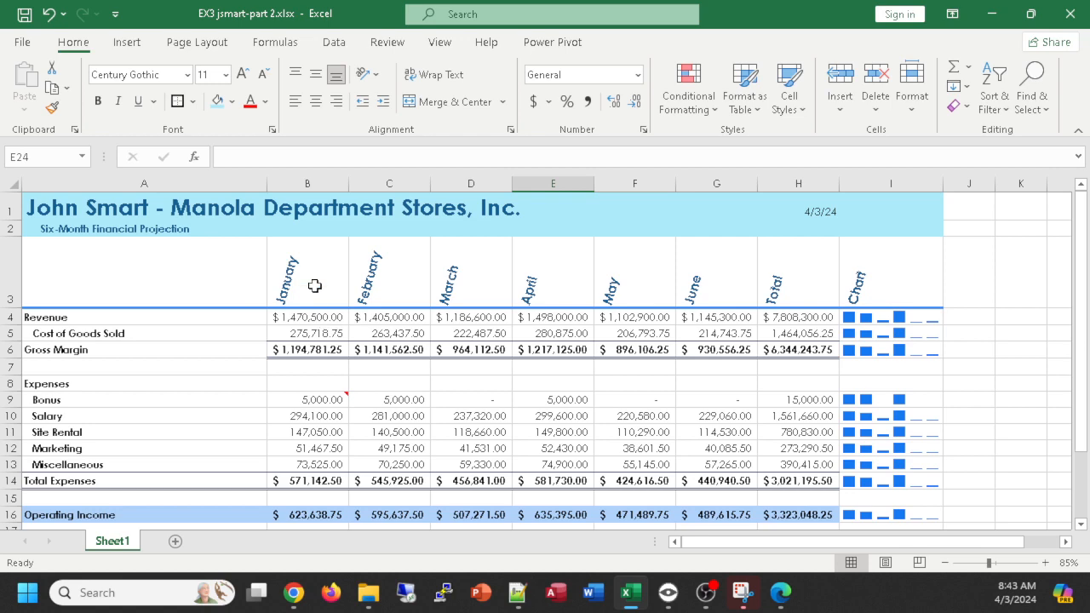
scroll(728, 278, down, 1)
scroll(726, 276, down, 1)
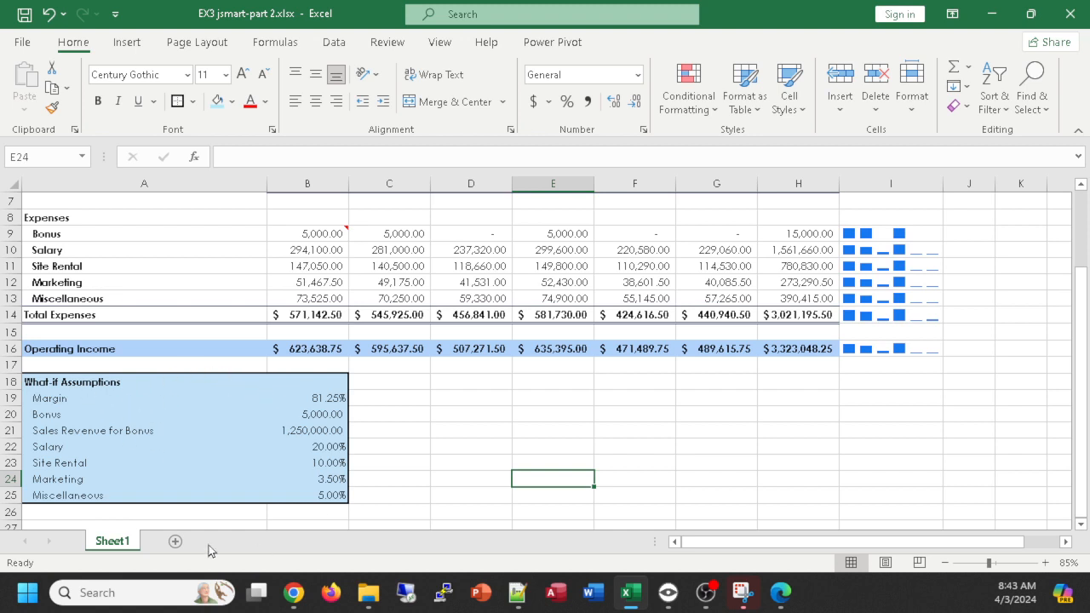
double_click(108, 543)
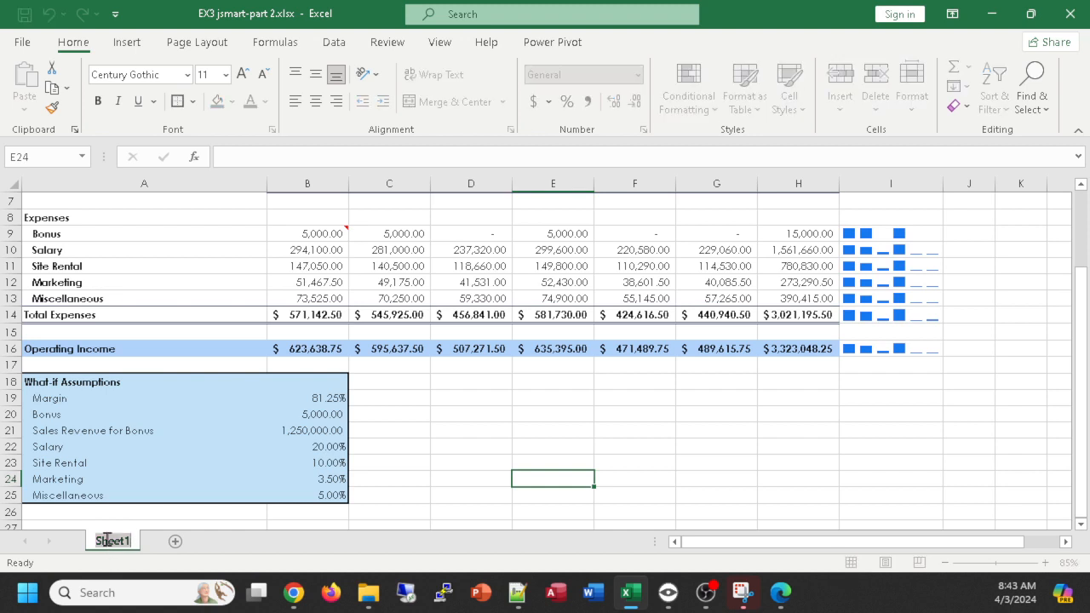
text(o)
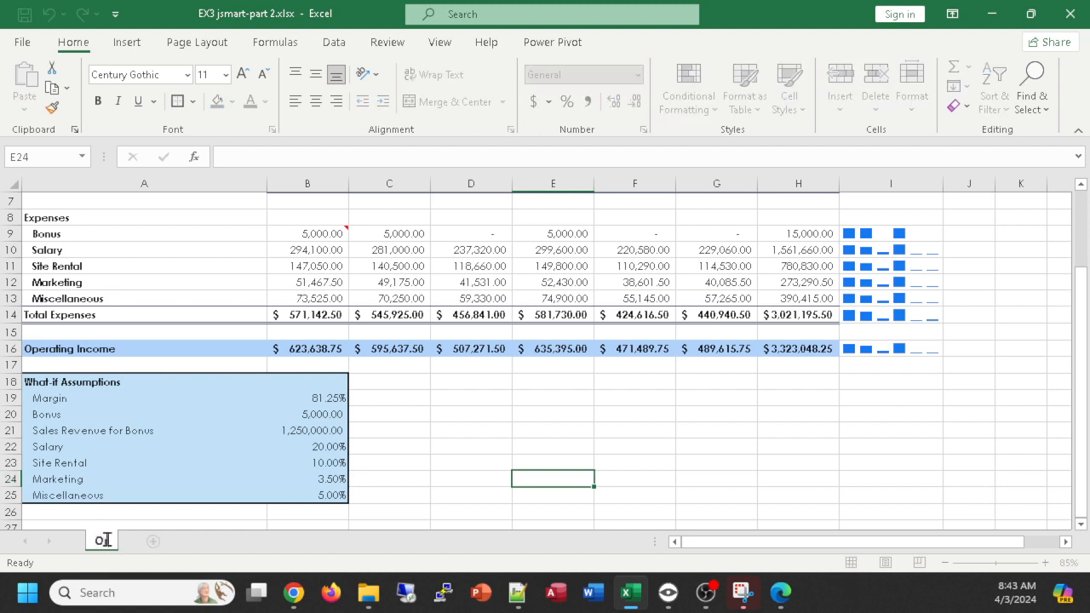
text(riginal)
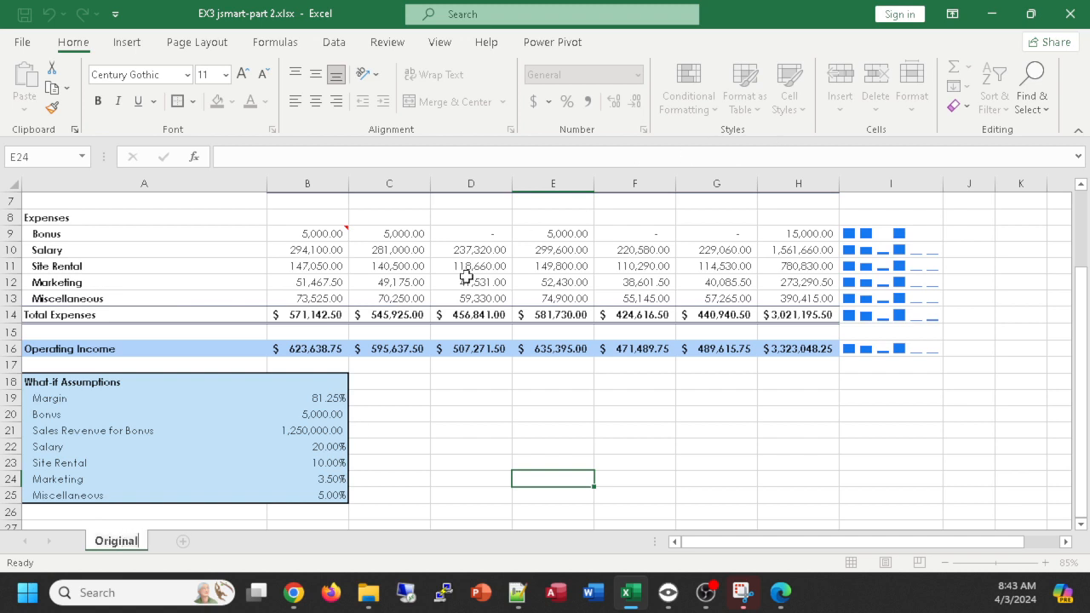
key(Return)
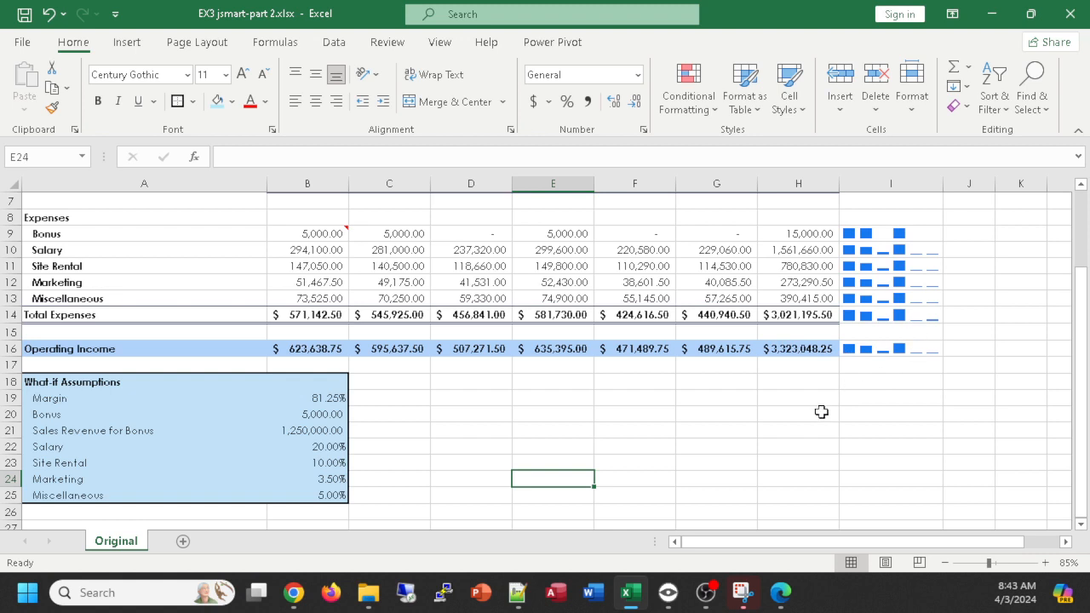
scroll(647, 365, right, 2)
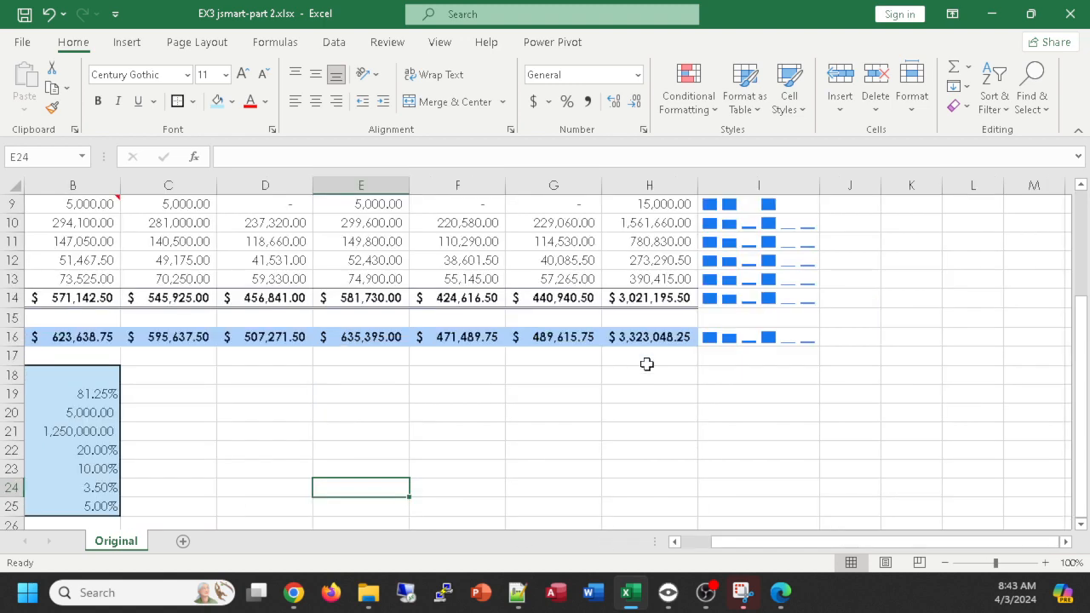
scroll(648, 365, left, 2)
scroll(647, 366, up, 1)
ctrl+scroll(647, 366, up, 3)
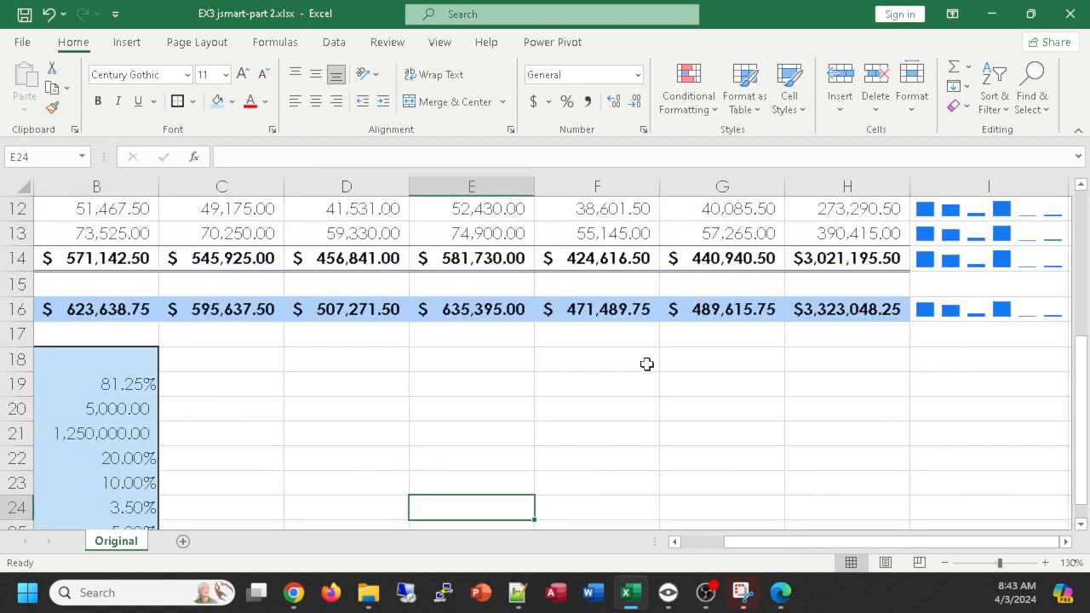
ctrl+scroll(647, 365, down, 1)
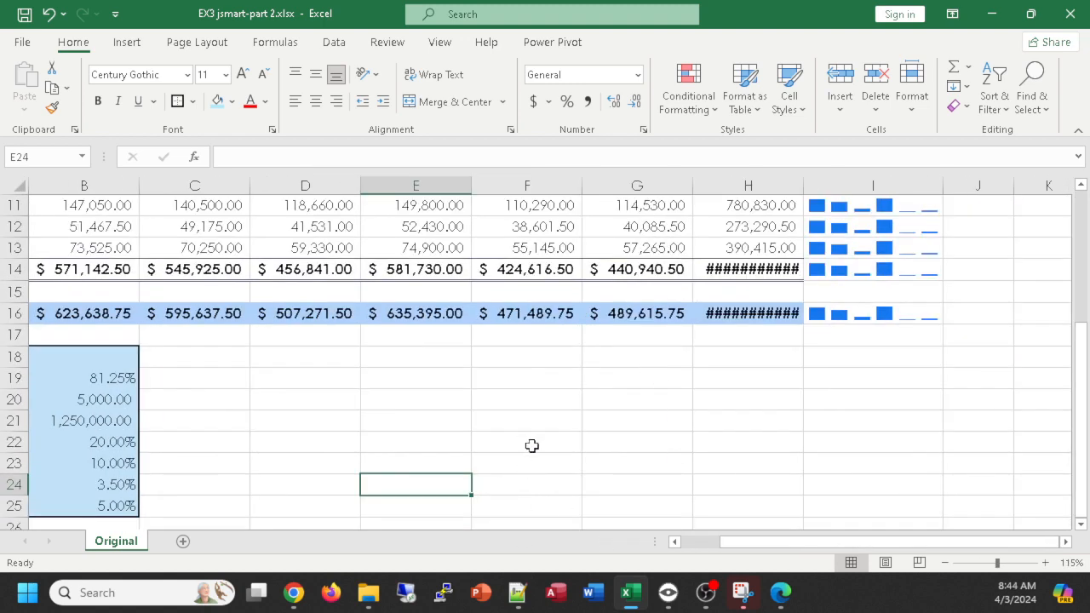
ctrl+scroll(550, 440, down, 1)
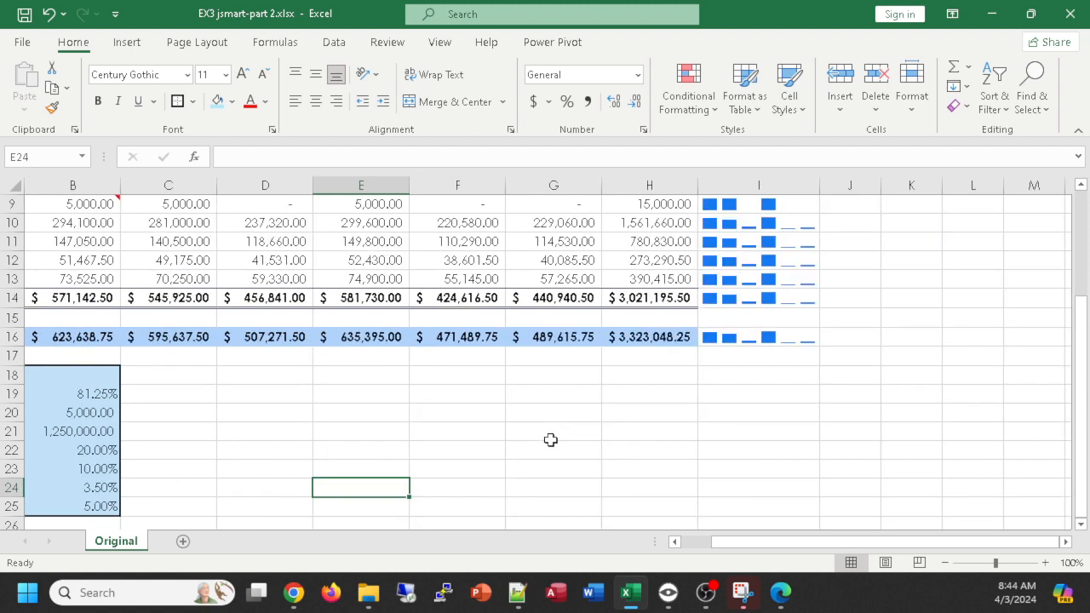
- Create a copy of the Original worksheet and place it at the end of the workbook
drag(751, 542, 721, 542)
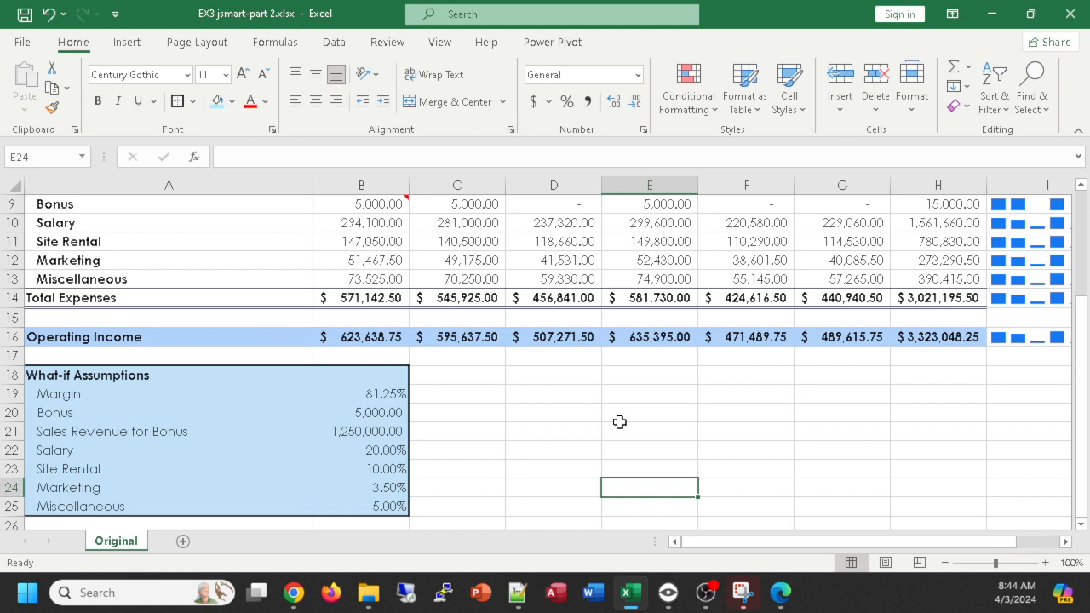
right_click(117, 545)
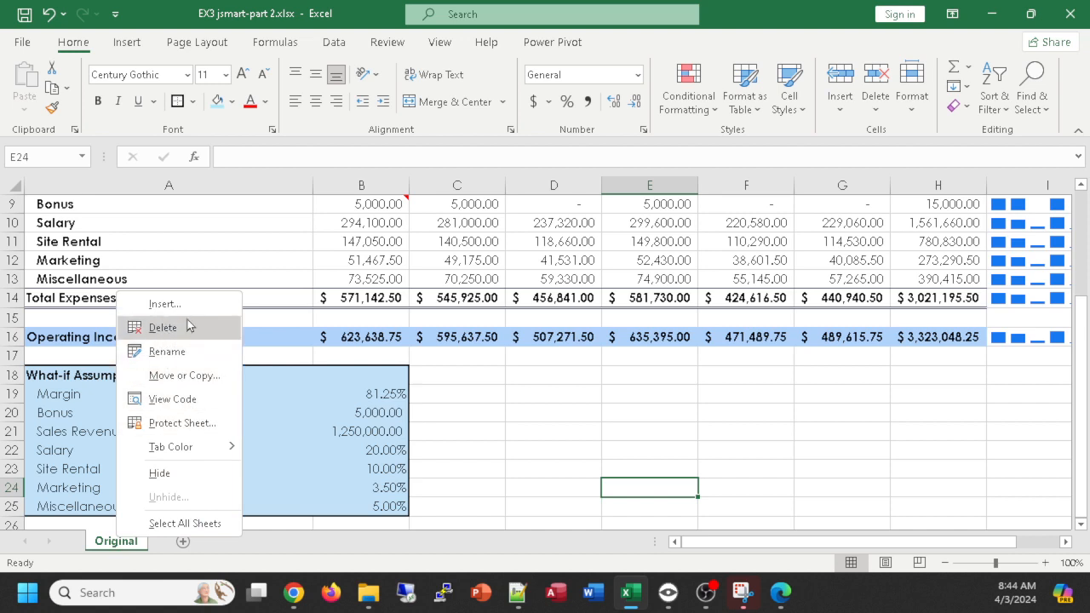
click(197, 378)
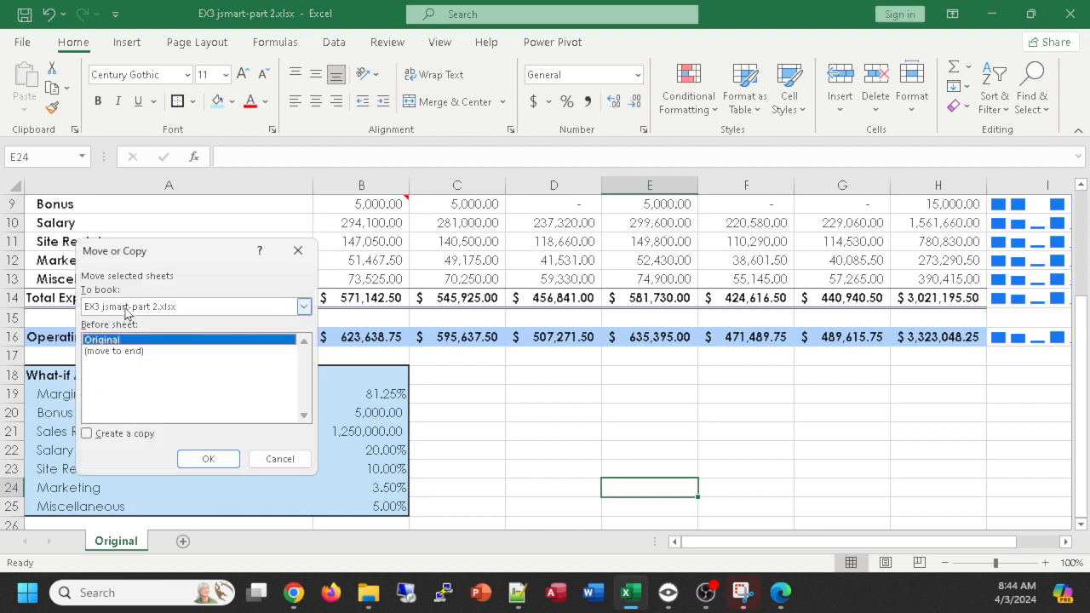
click(123, 355)
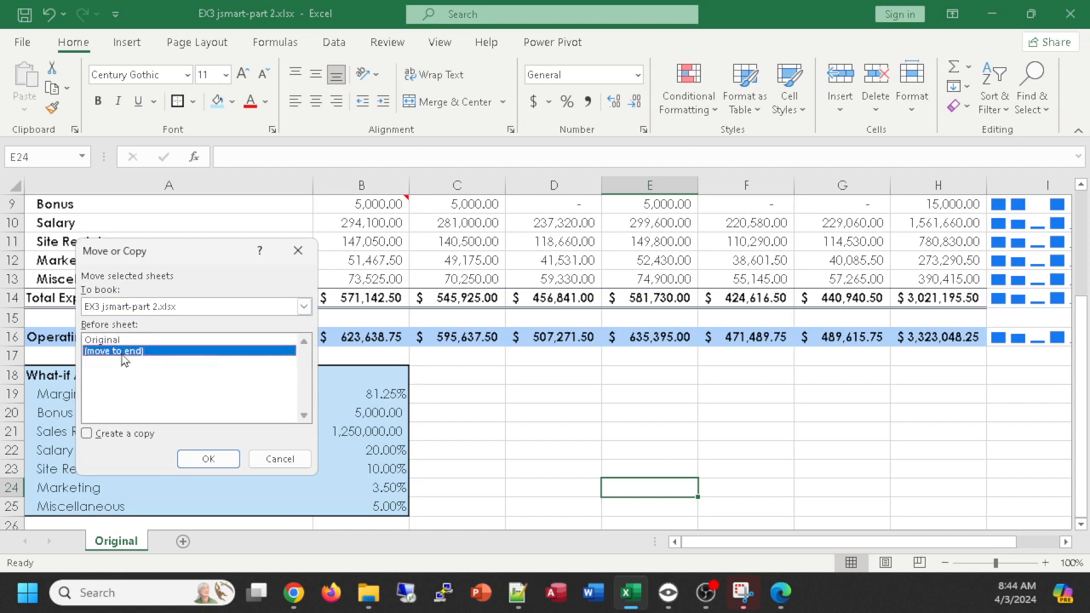
click(87, 435)
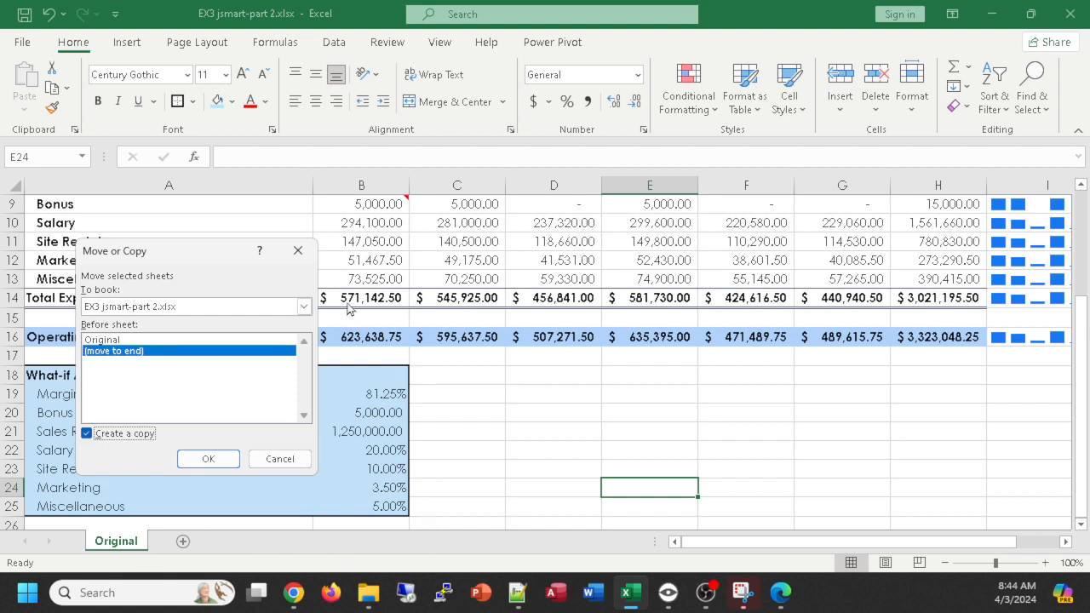
click(207, 459)
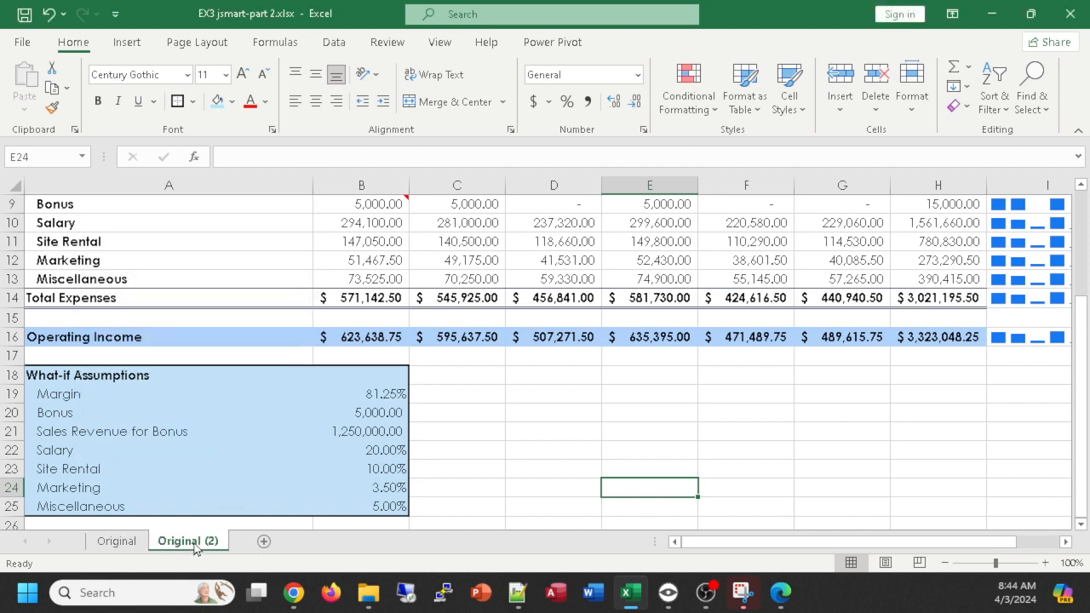
- Rename the copied worksheet Original (2) as What-if 1
double_click(193, 543)
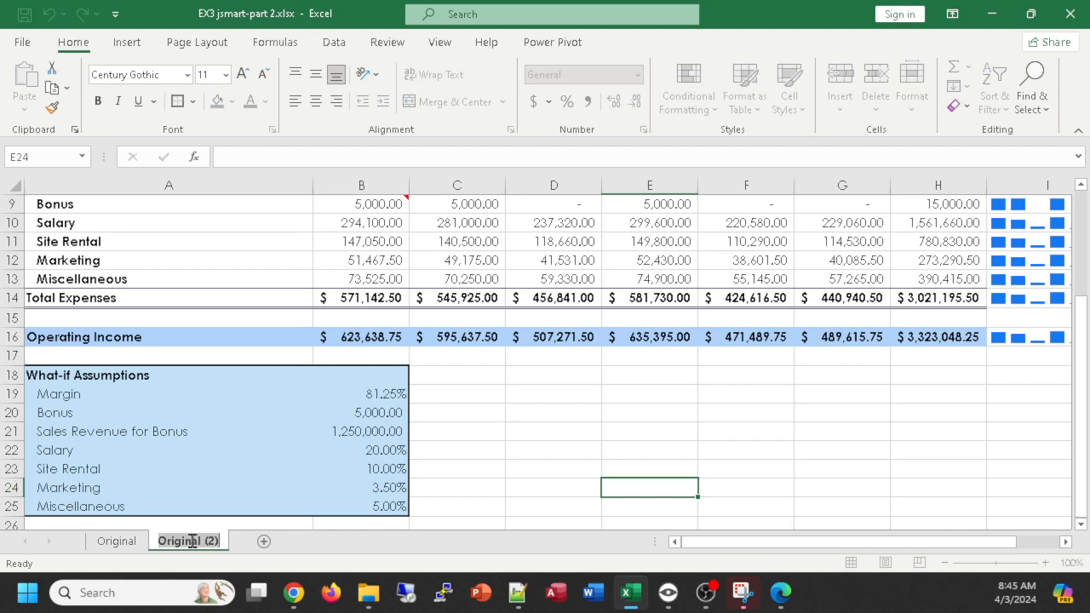
text(What-If)
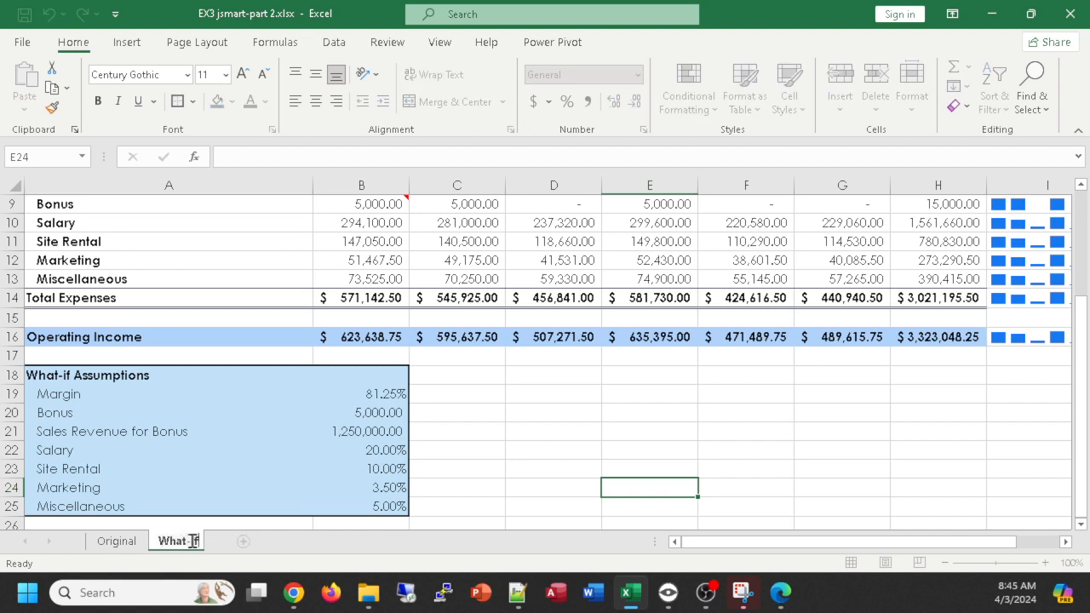
text( 1)
key(Return)
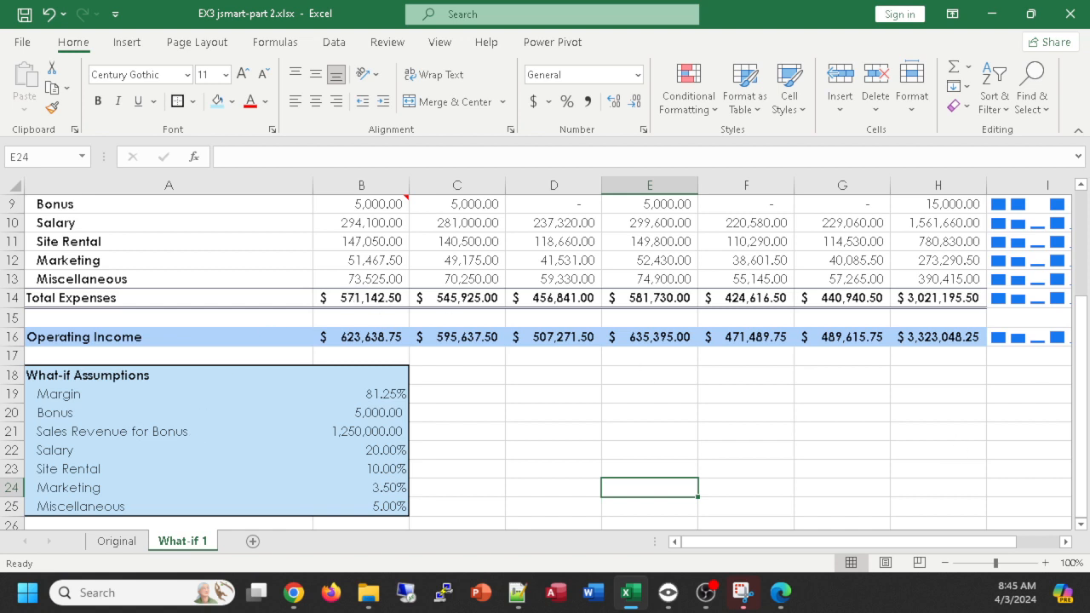
- Set the Bonus assumption in B20 of What-if 1 to 7,500 and compare the operating income with the Original worksheet
key(alt+Tab)
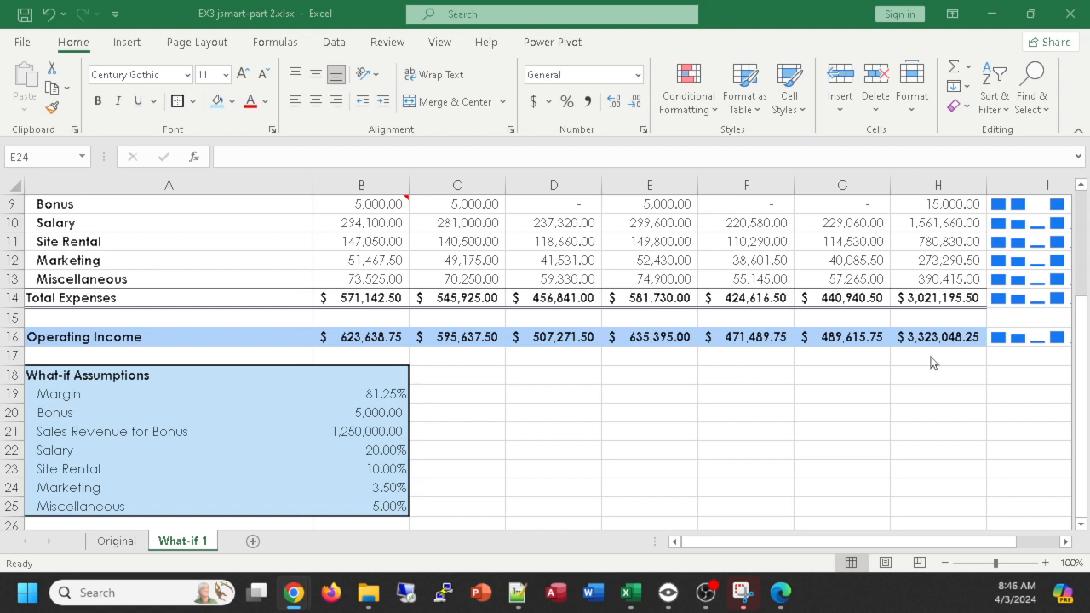
click(359, 410)
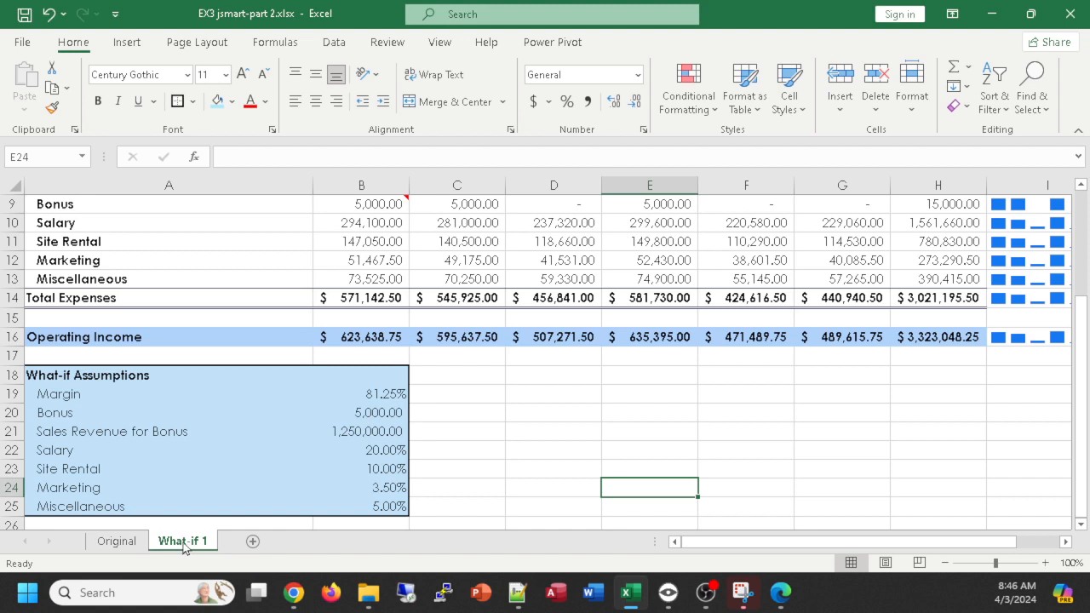
click(378, 414)
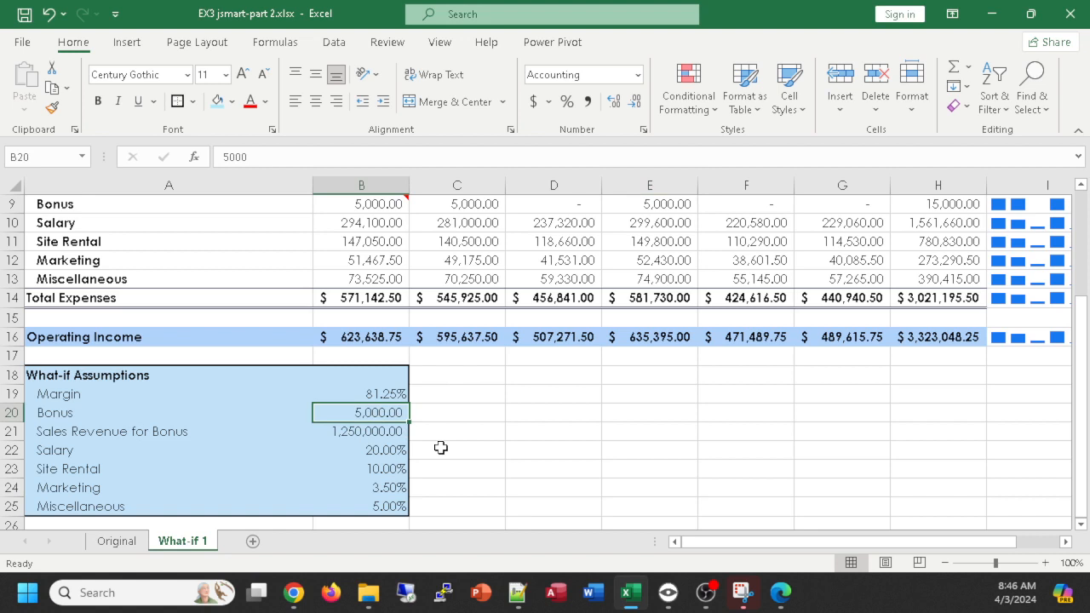
text(7500)
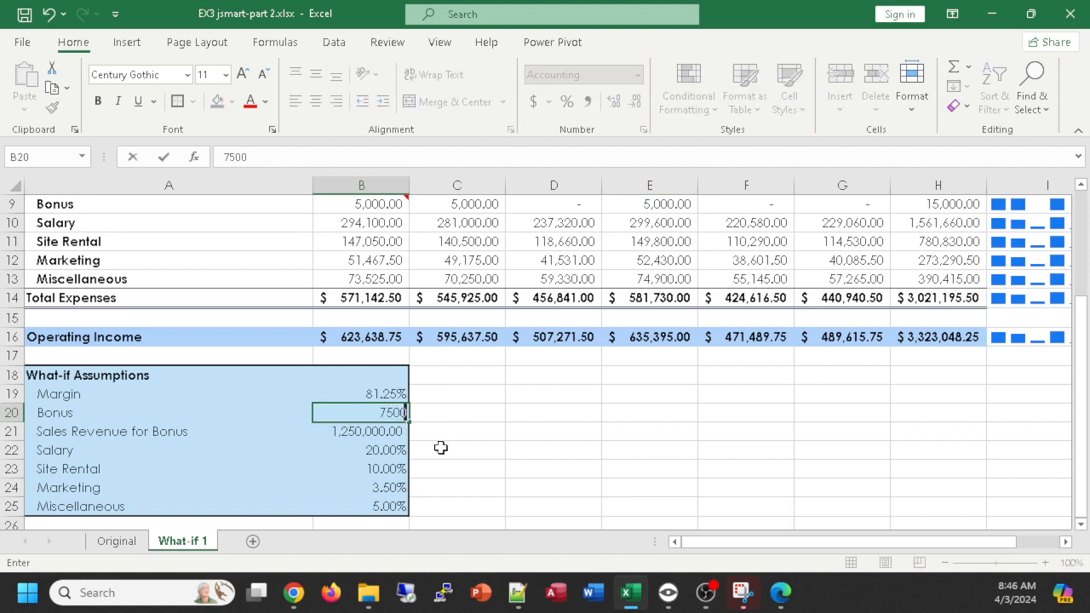
key(Return)
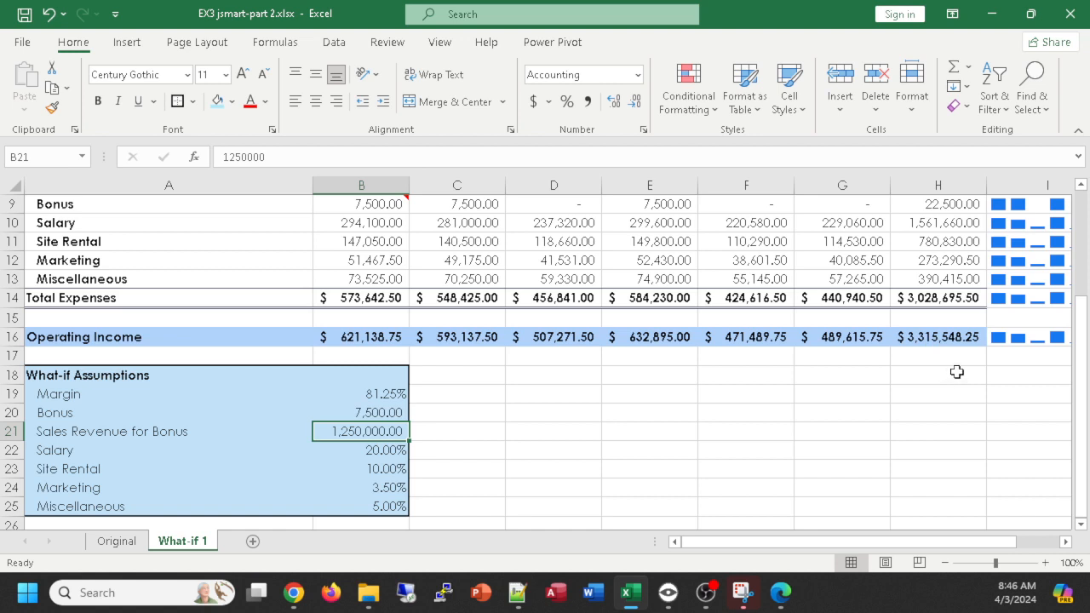
click(117, 542)
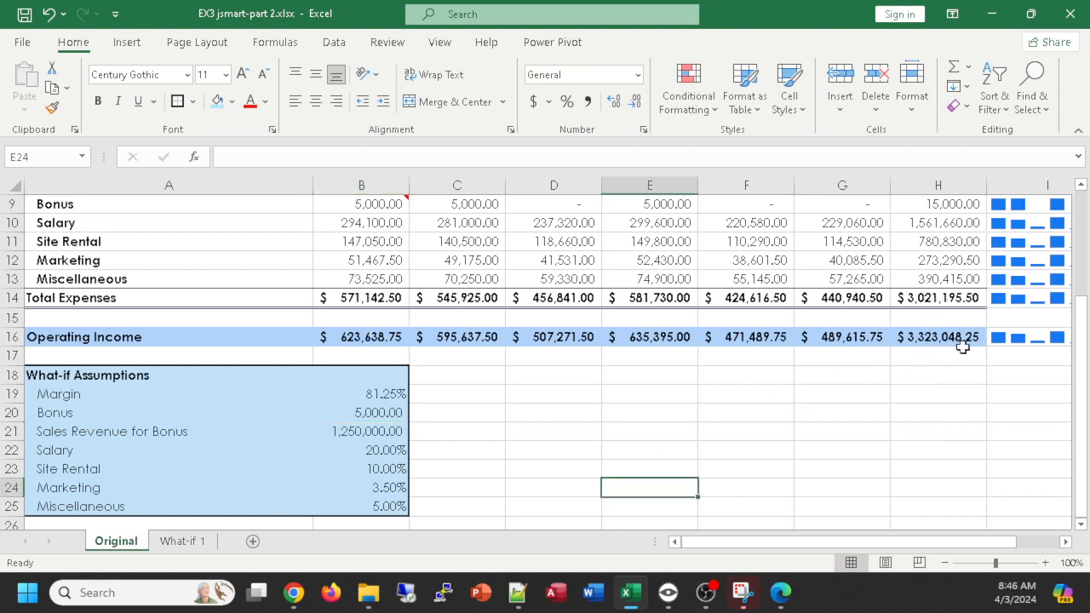
click(176, 526)
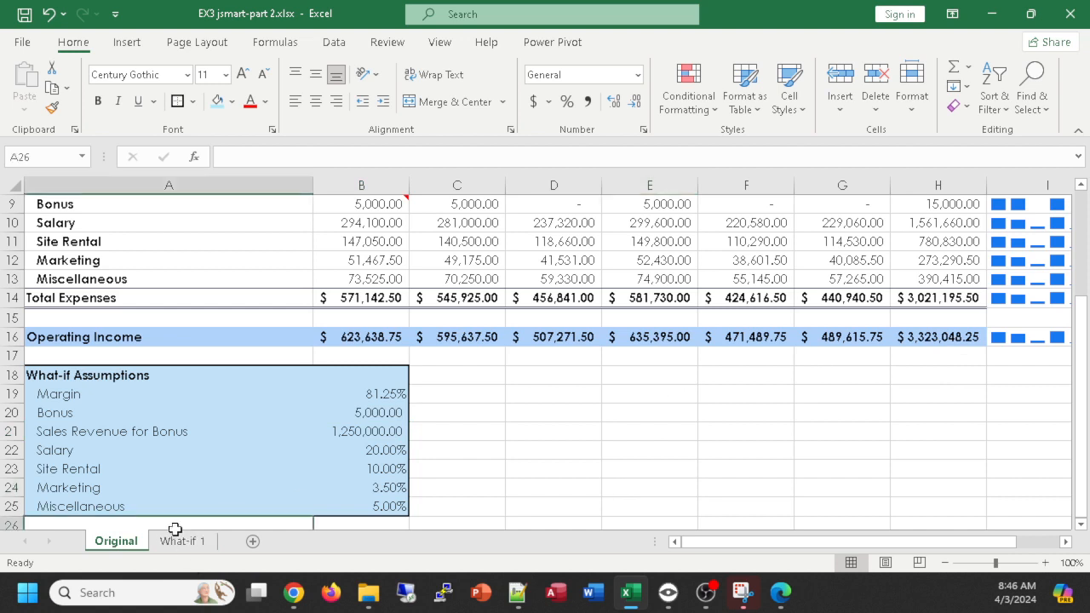
click(179, 542)
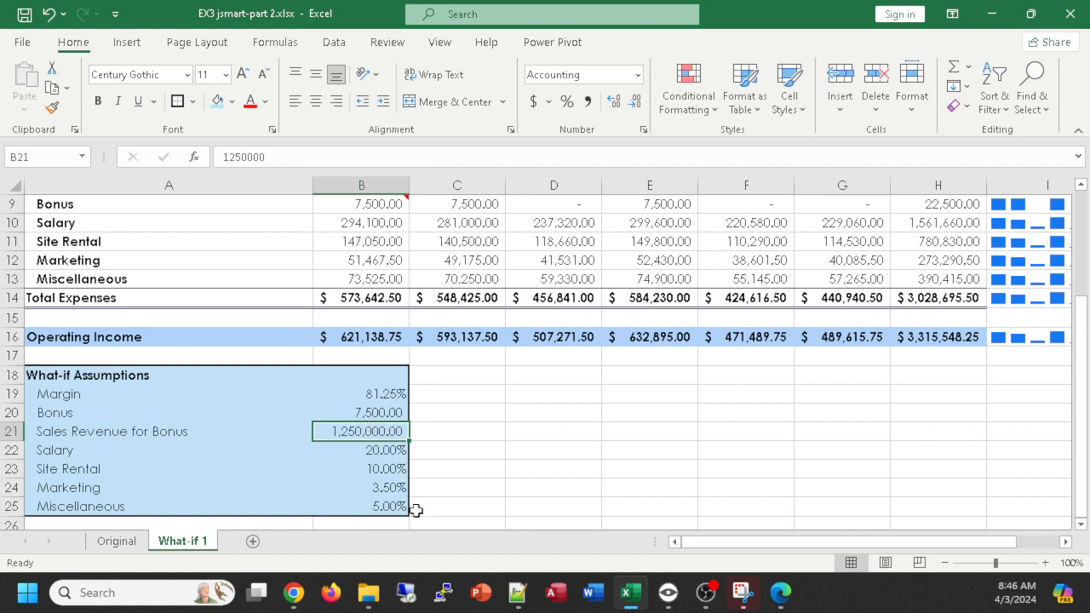
- Set the Salary assumption in B22 to 25% and the Miscellaneous assumption in B25 to 3.5% on What-if 1
click(384, 486)
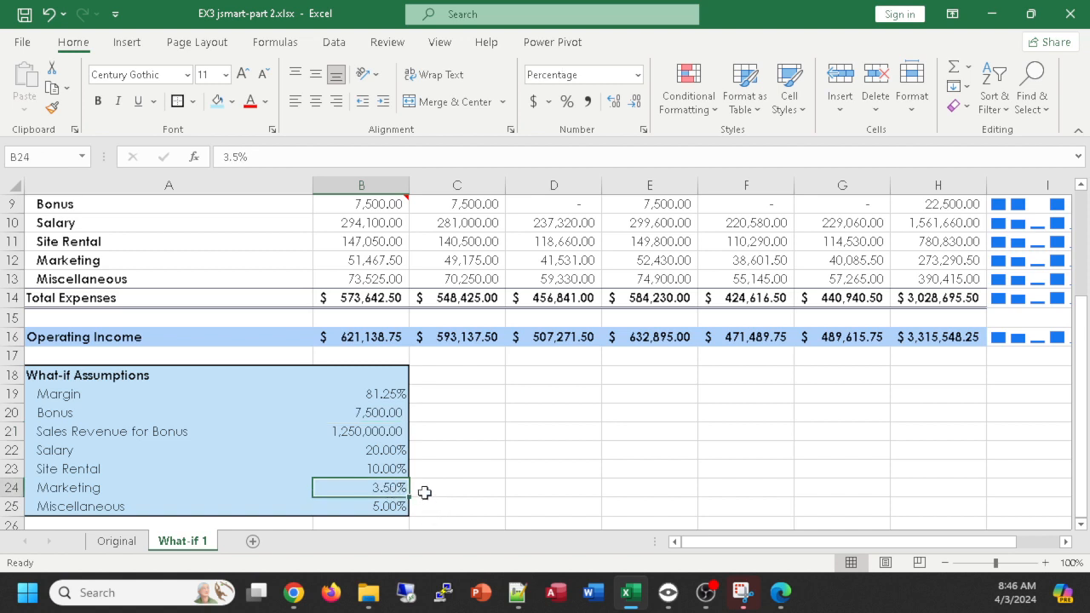
click(373, 450)
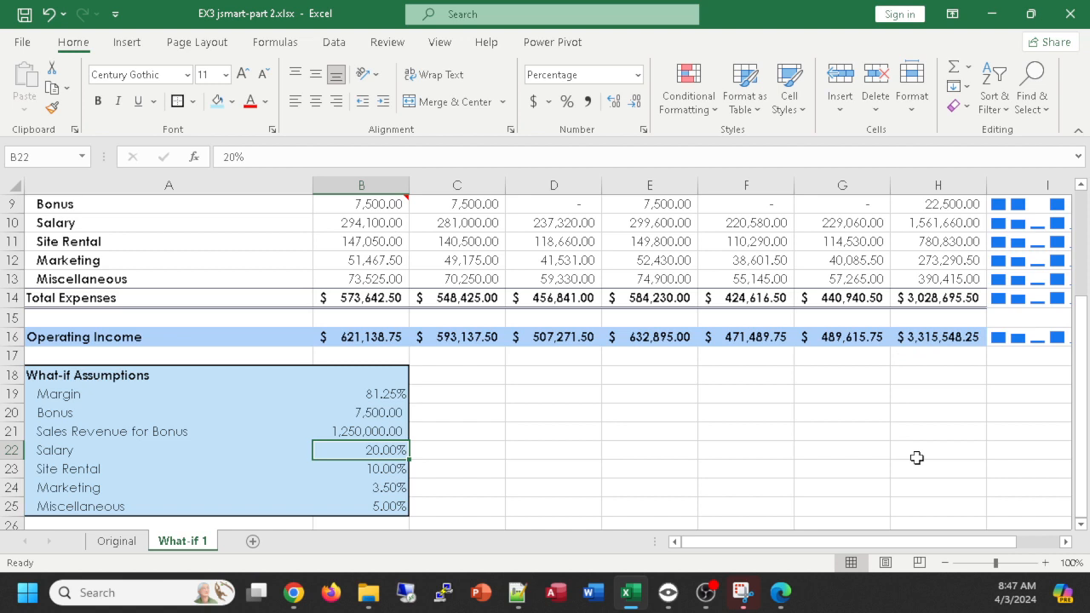
text(25)
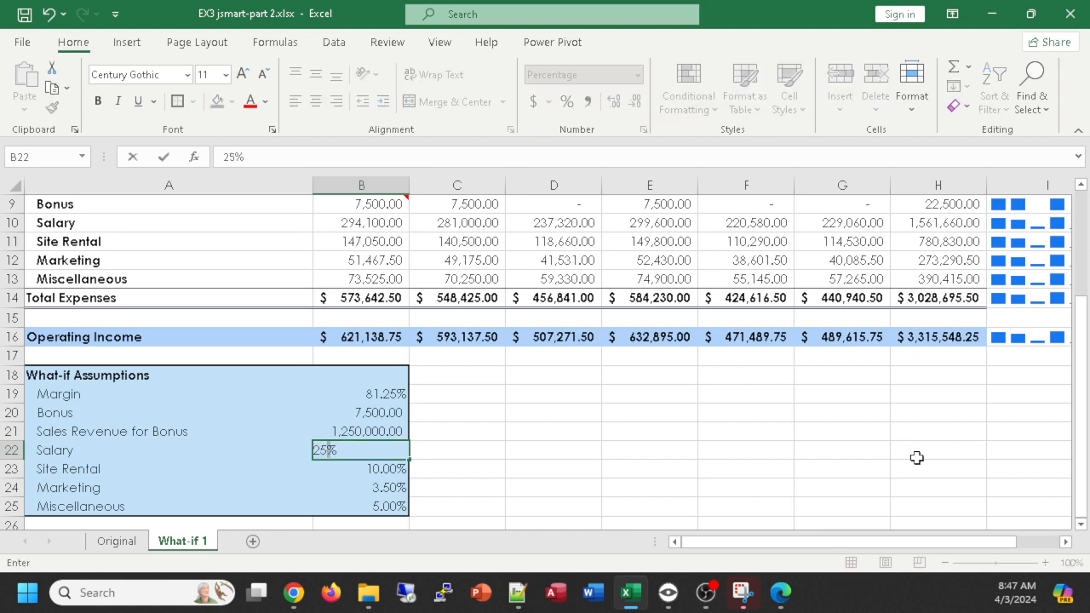
key(Return)
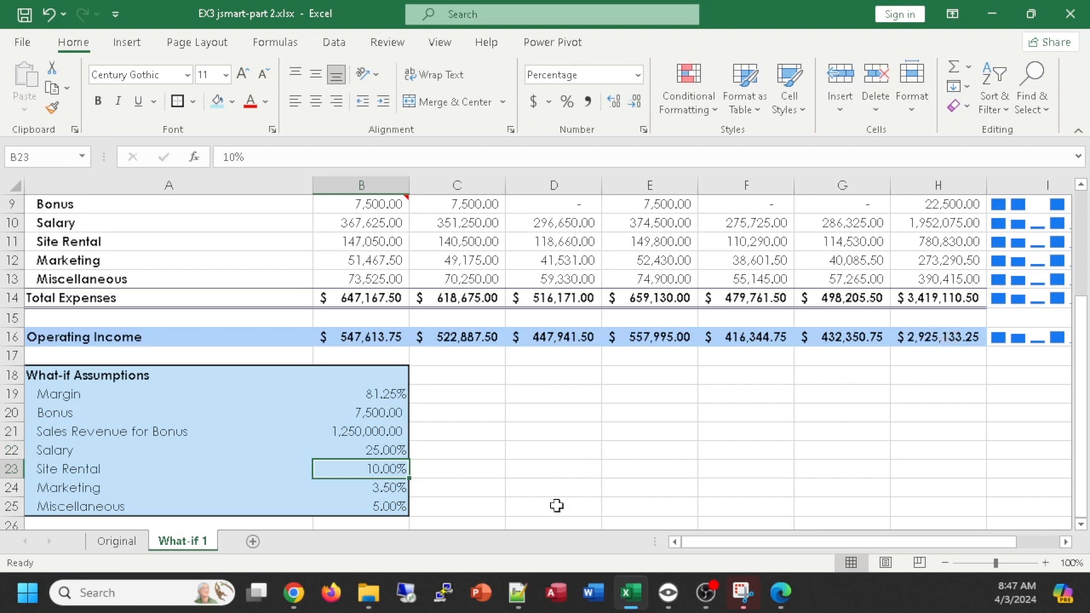
click(369, 507)
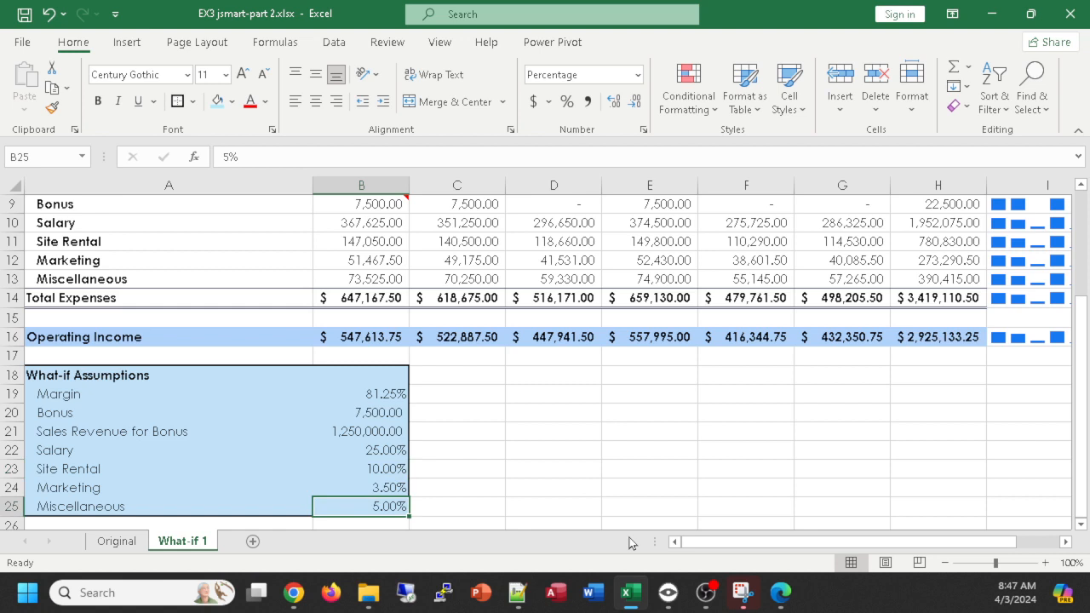
text(3.5%)
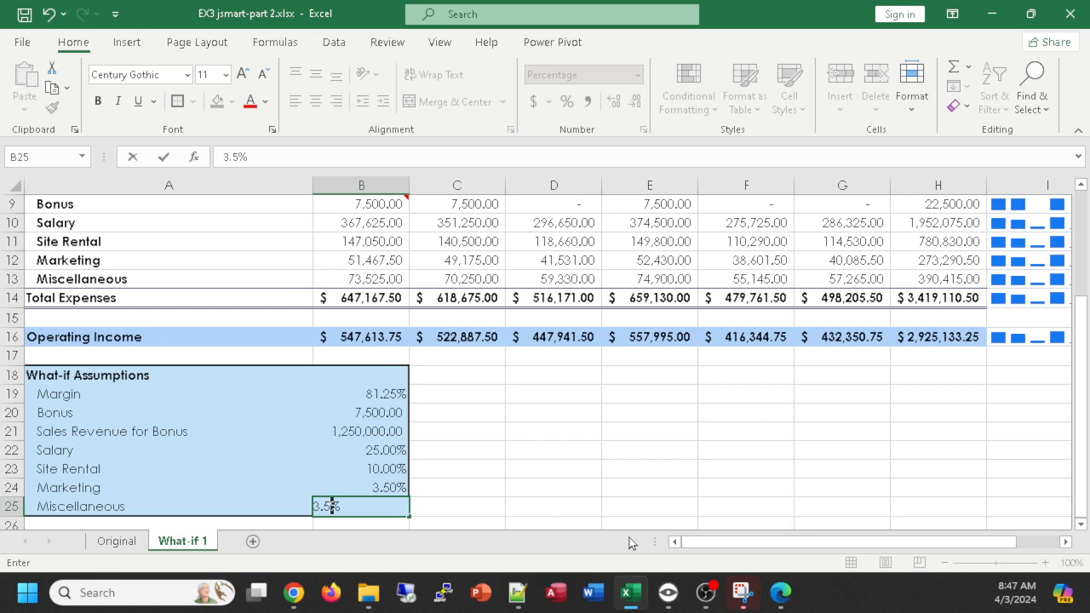
key(Return)
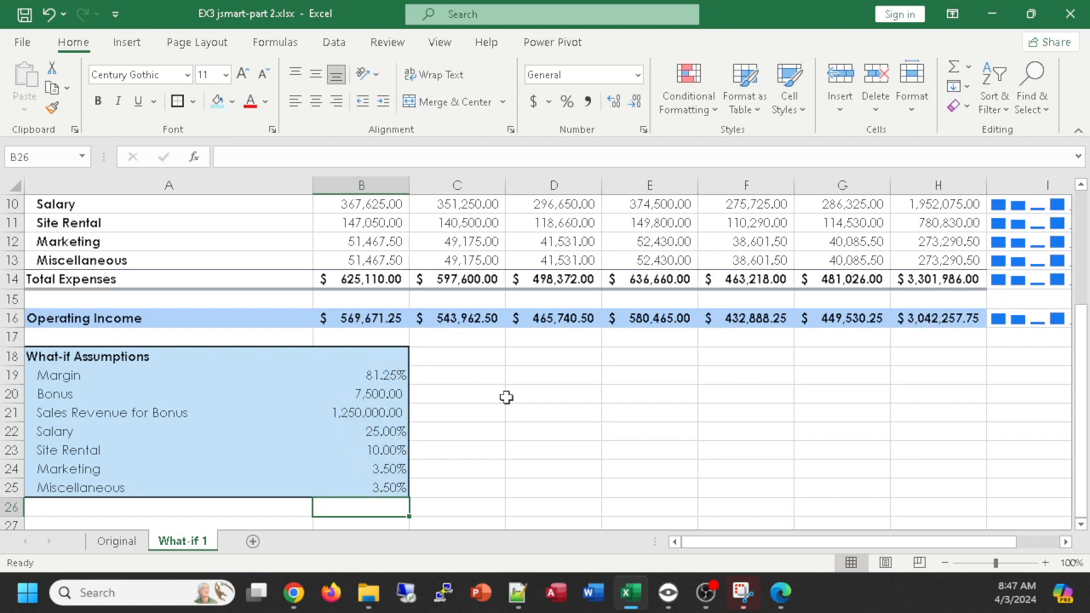
- Compare the expenses and operating income on the What-if 1 worksheet with those on the Original worksheet
scroll(504, 397, up, 1)
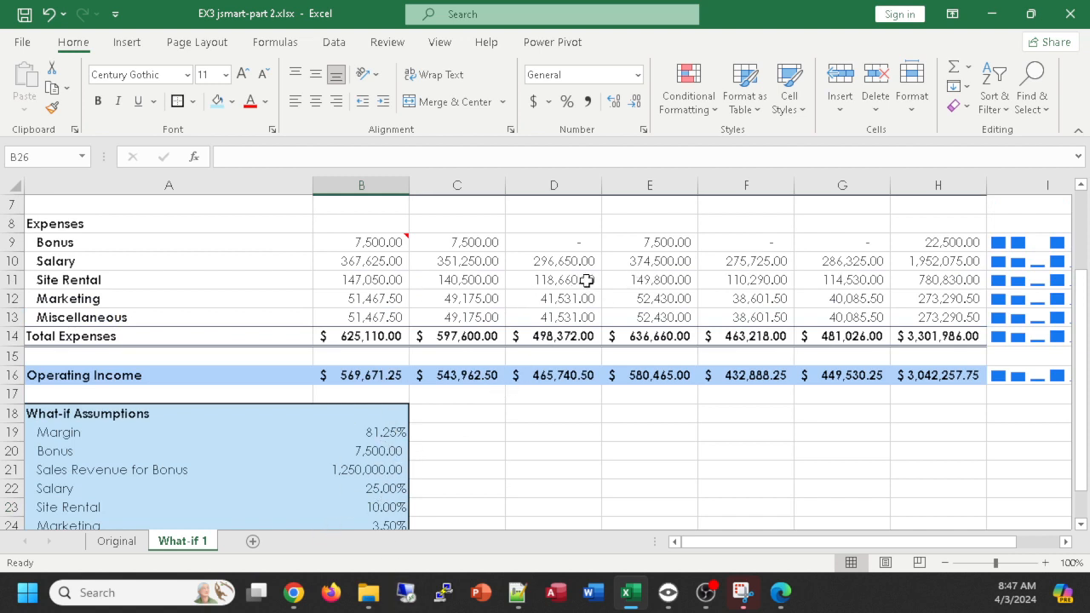
scroll(634, 452, down, 1)
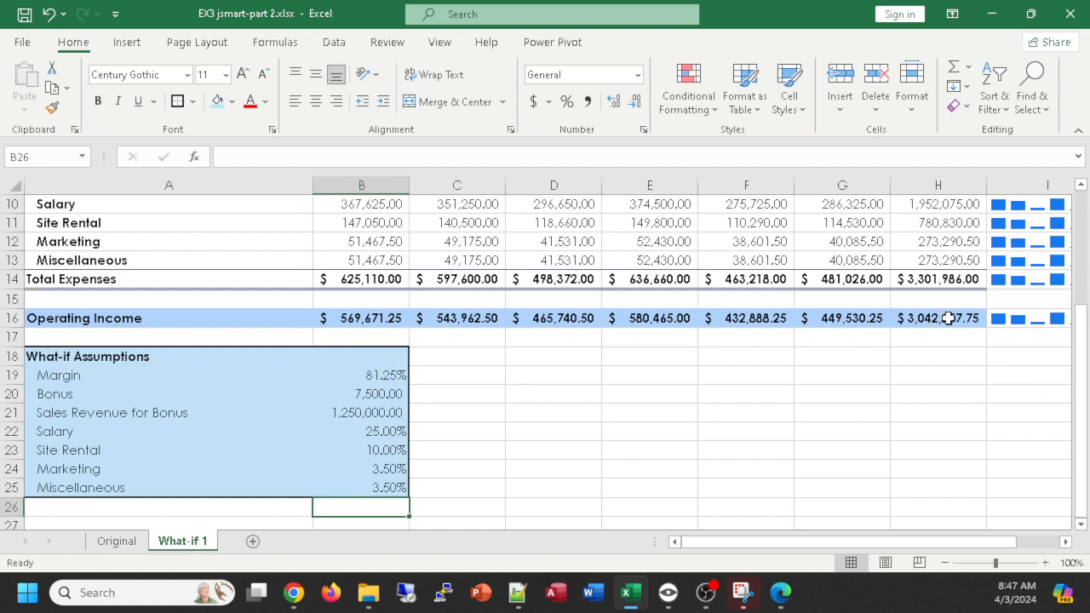
scroll(942, 320, up, 1)
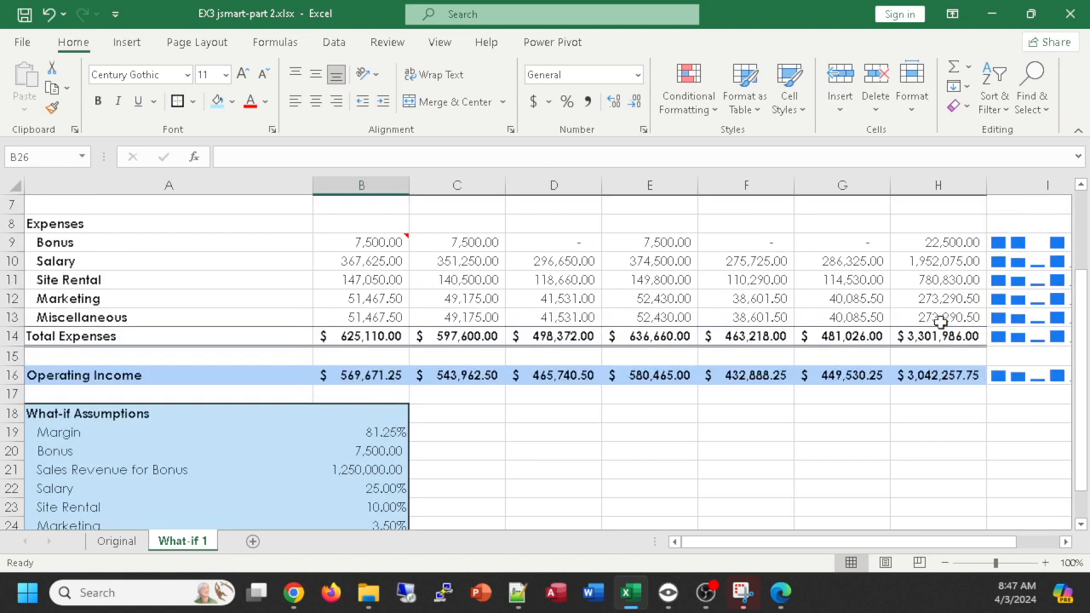
scroll(941, 322, up, 2)
scroll(940, 322, down, 2)
click(117, 543)
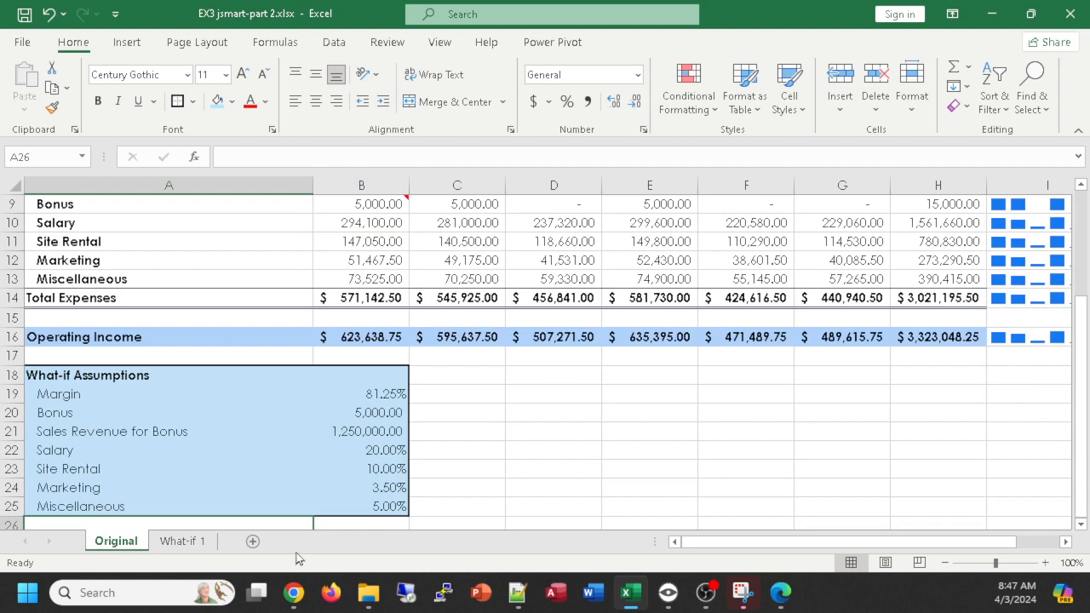
click(180, 543)
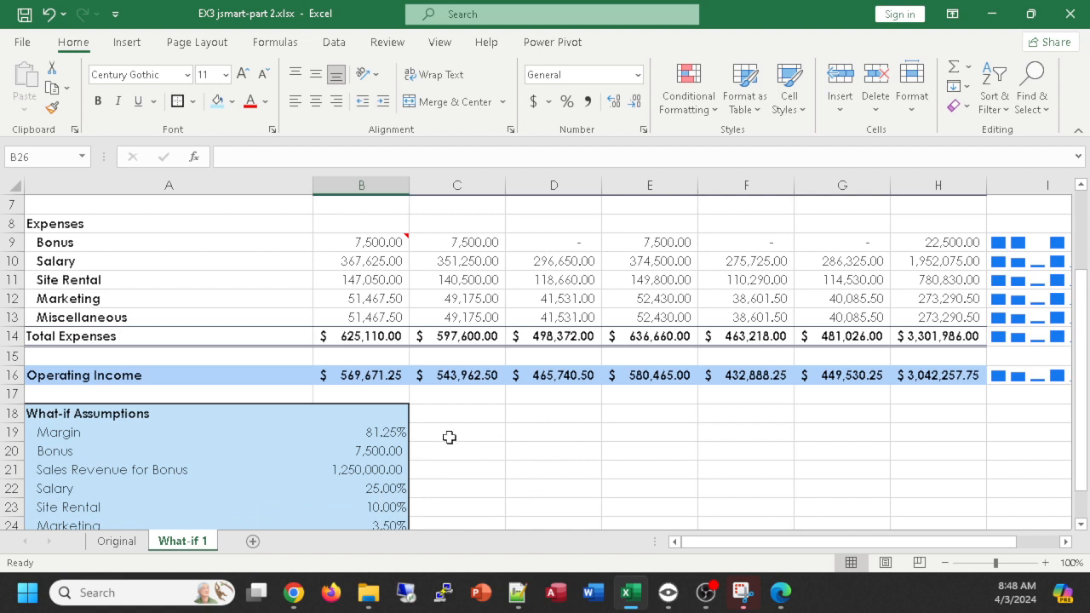
click(116, 543)
click(182, 545)
- Fill the changed Bonus, Salary and Miscellaneous assumption values in B20, B22 and B25 with standard yellow
scroll(438, 475, down, 1)
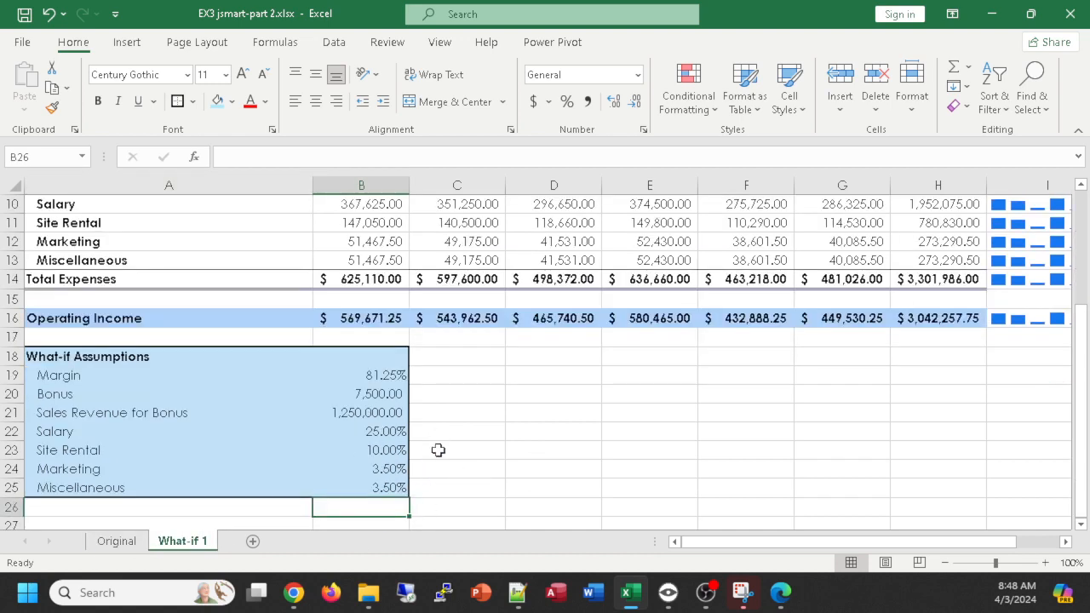
click(373, 394)
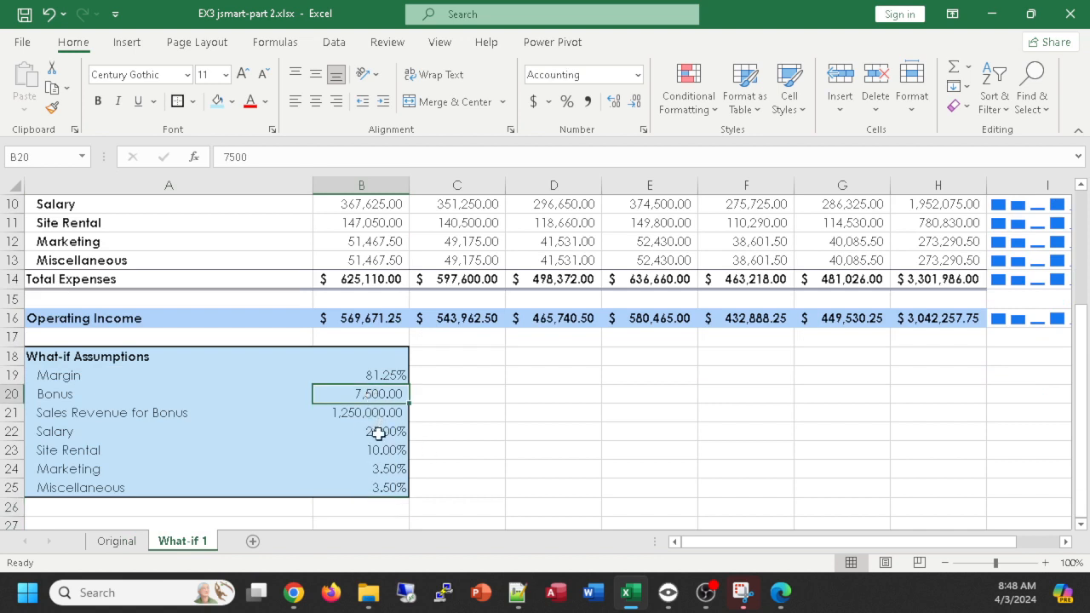
ctrl+click(378, 431)
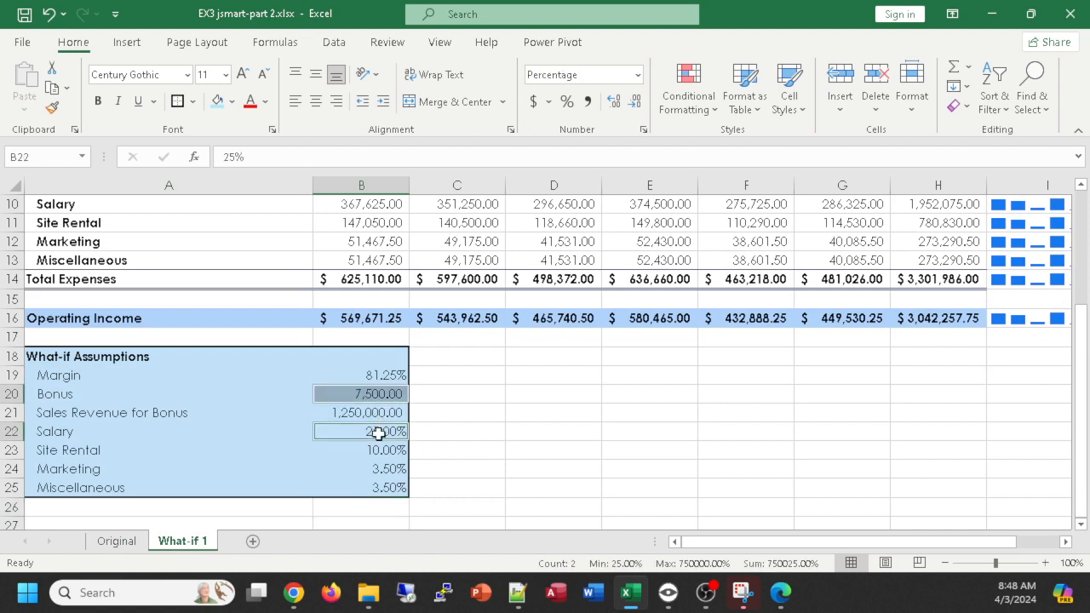
ctrl+click(369, 487)
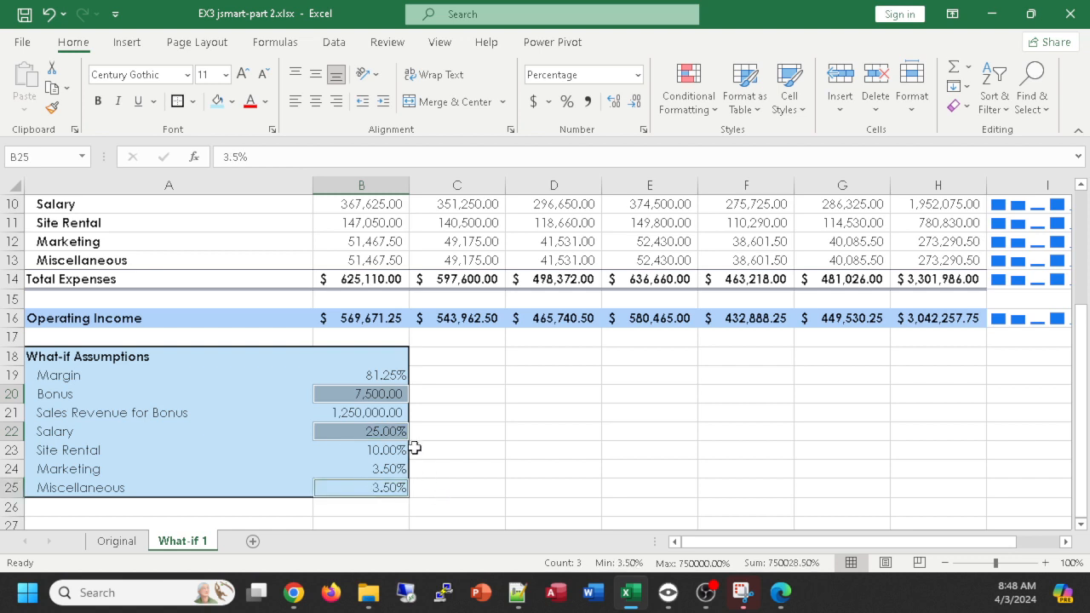
click(230, 101)
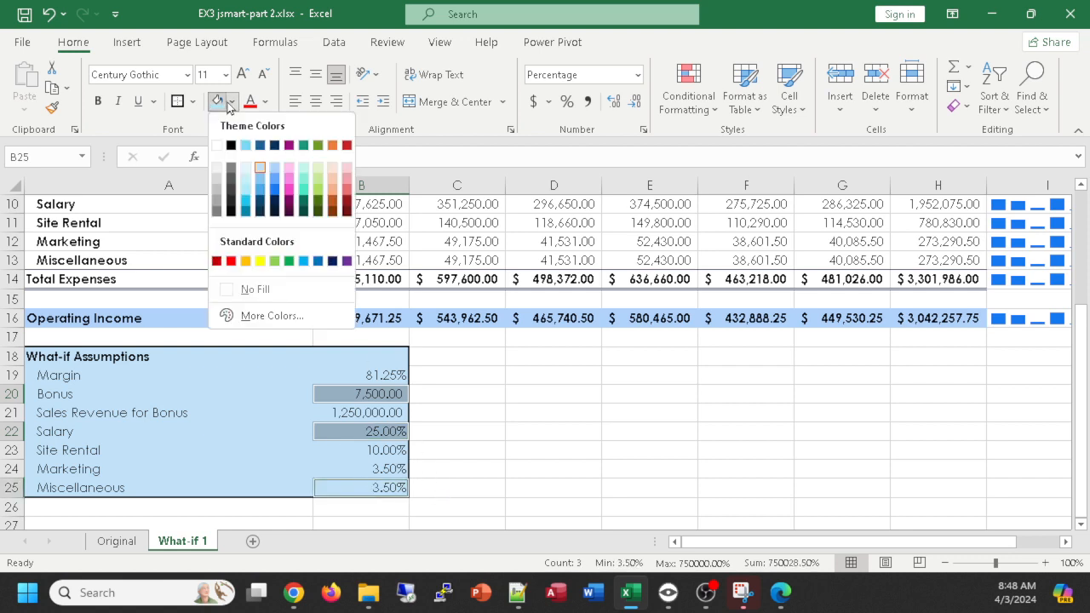
click(259, 260)
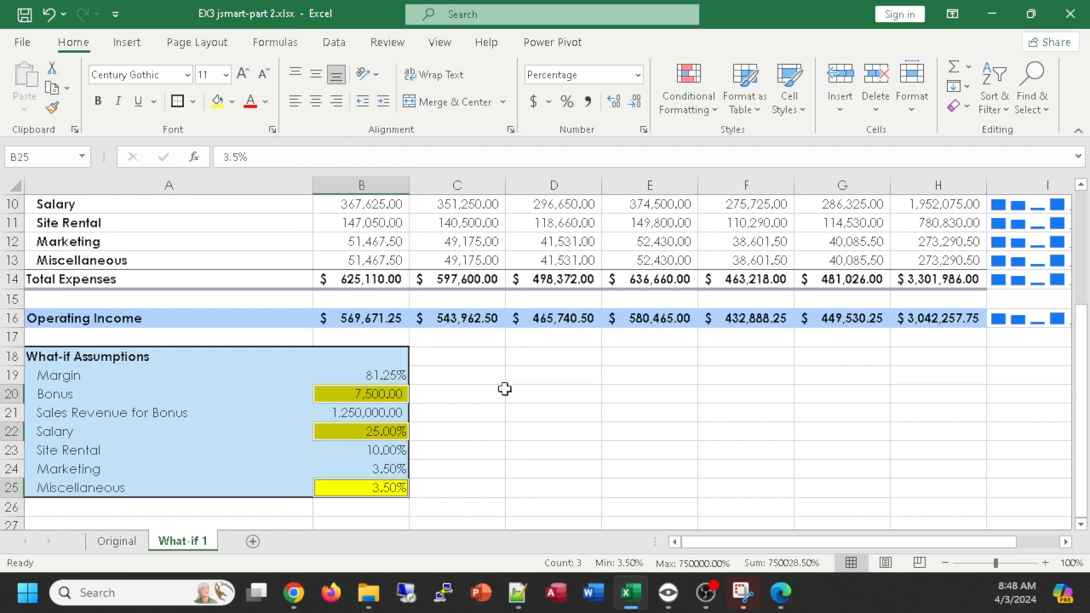
- Enter the heading previous in C18 and link C19 to the Margin value in B19 of the Original worksheet
click(459, 357)
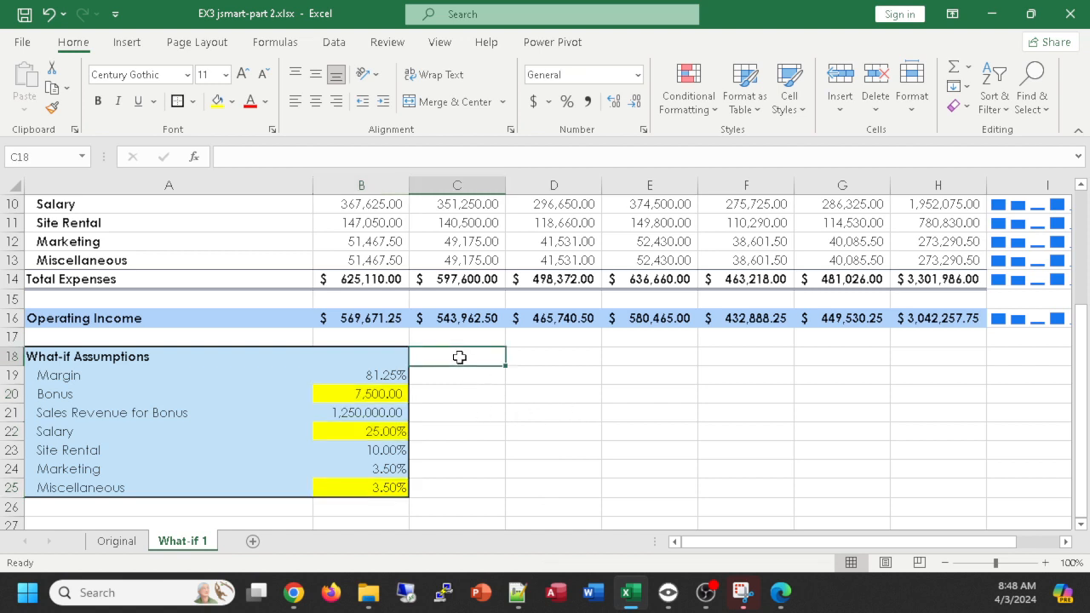
text(previous)
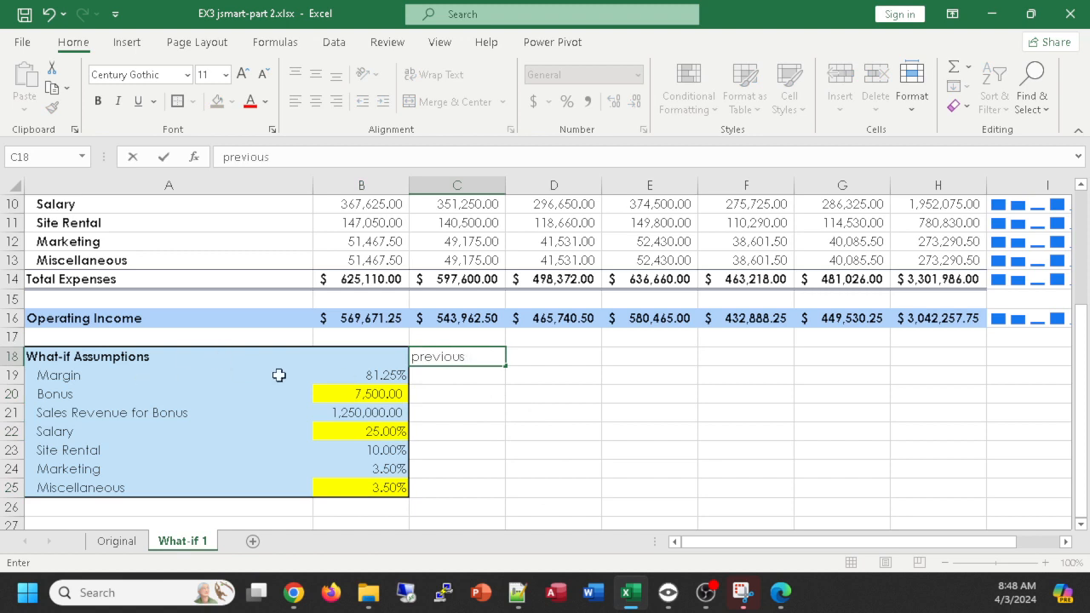
click(452, 375)
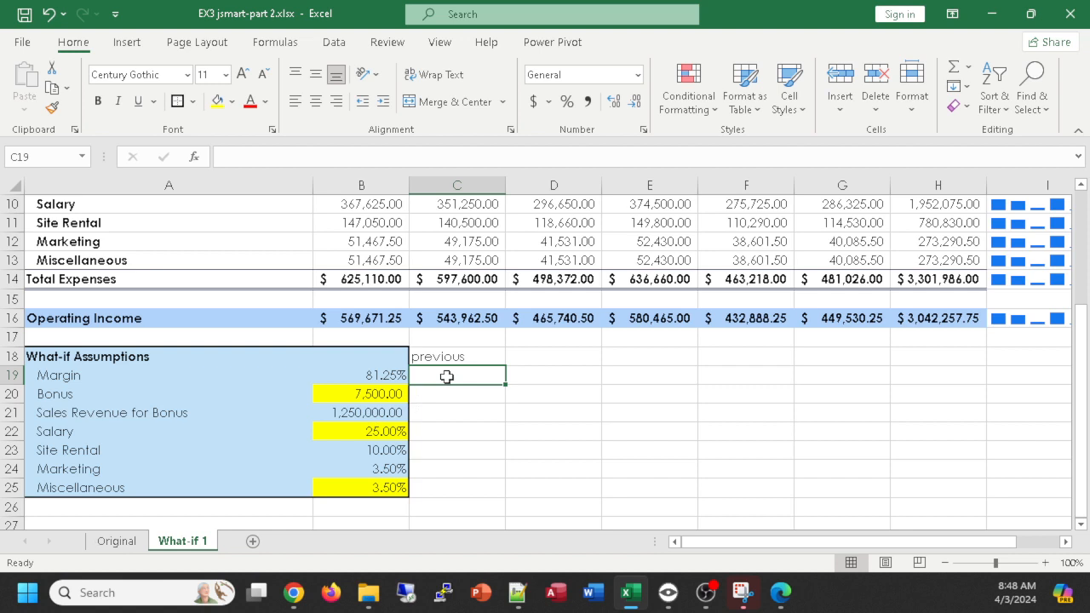
text(=)
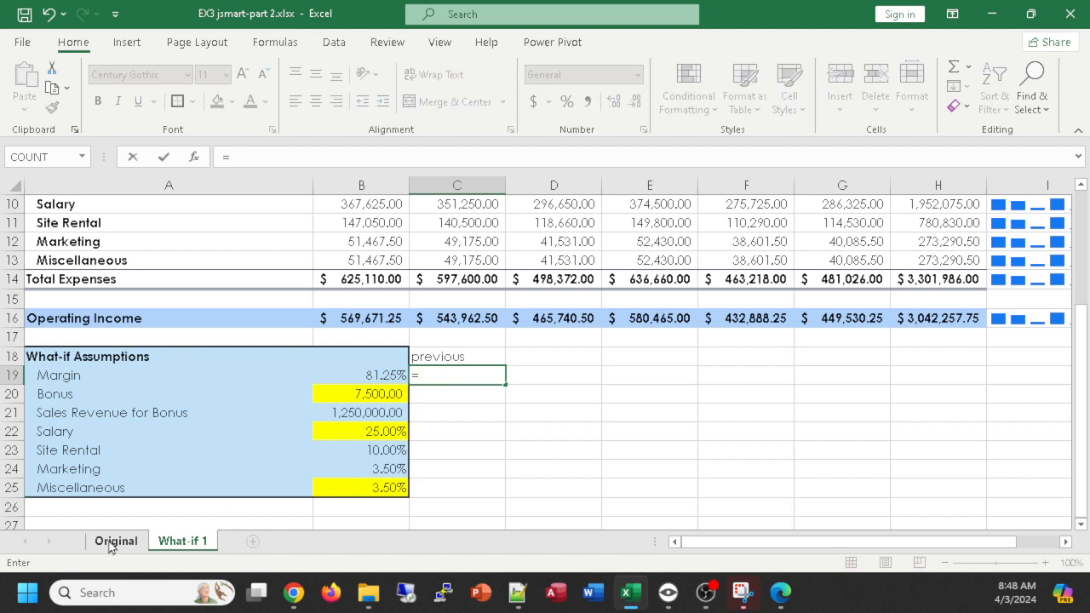
click(110, 547)
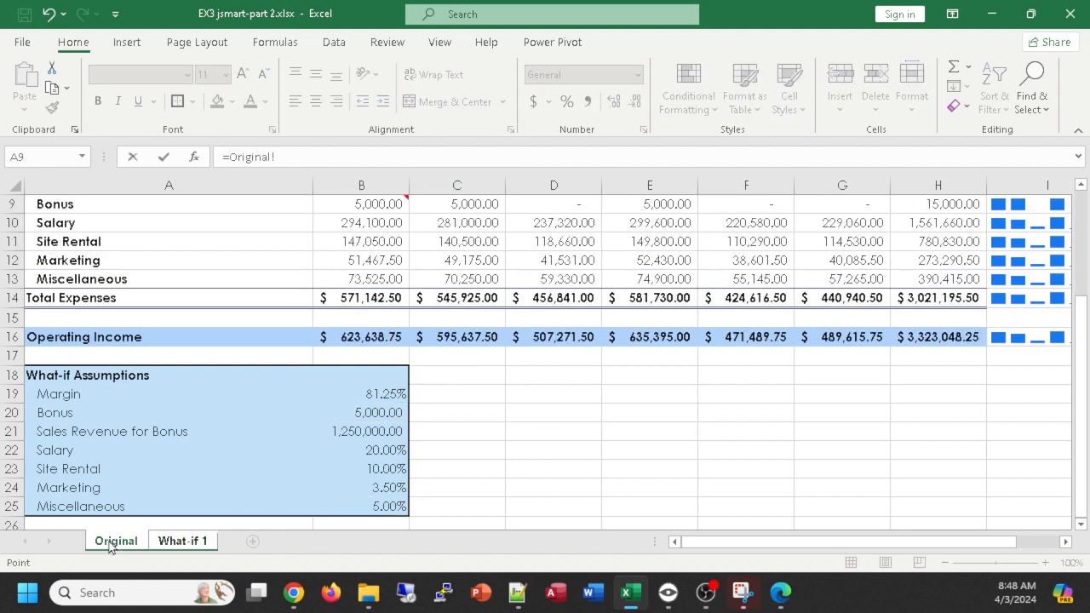
click(359, 394)
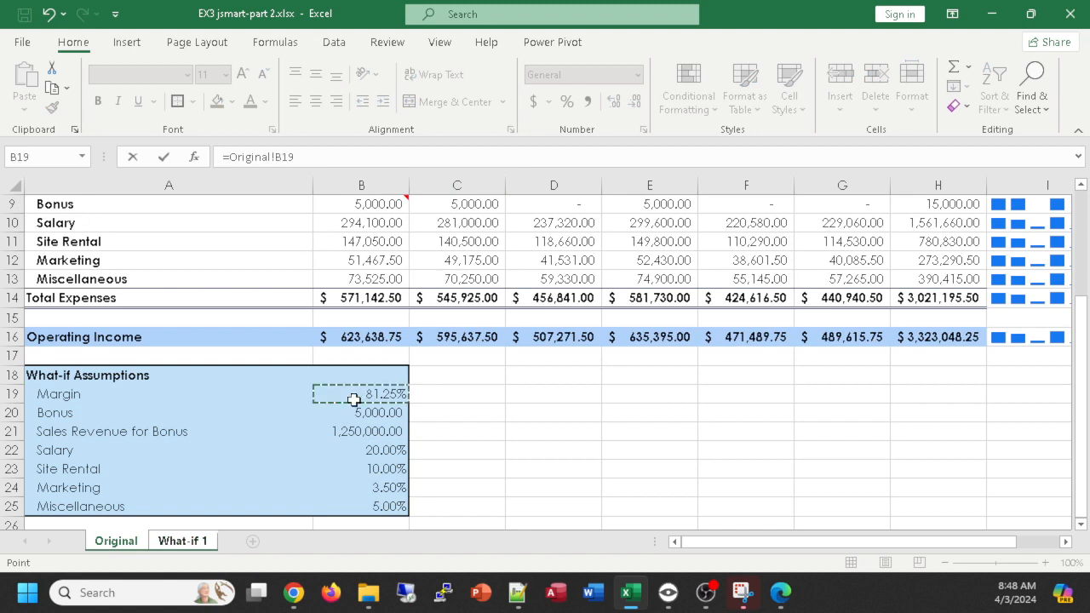
key(Return)
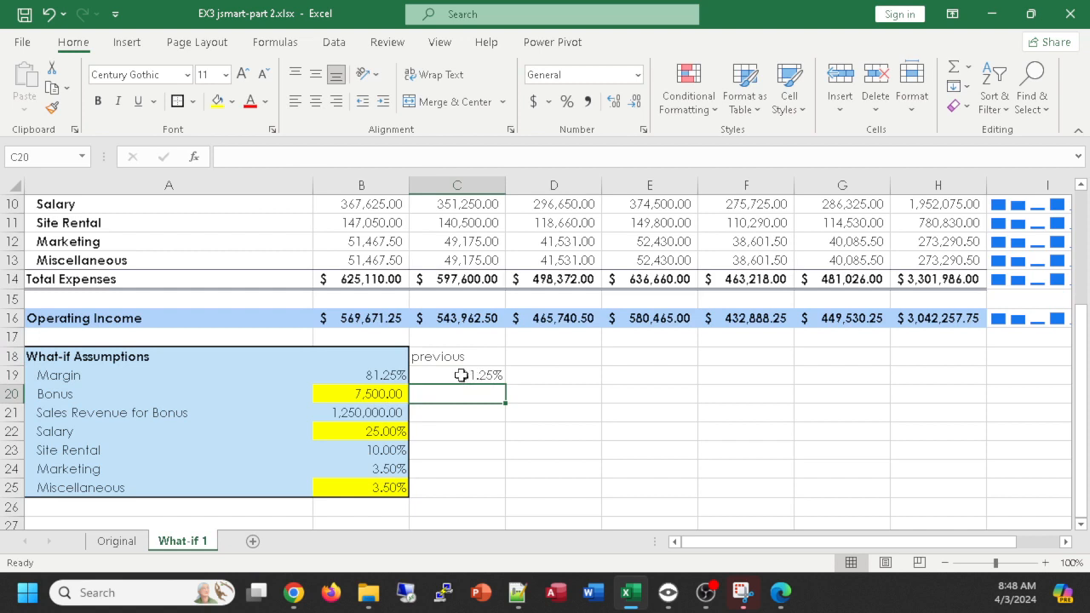
- Fill the C19 link formula down through C25 and apply the comma number format to C20:C21
click(461, 376)
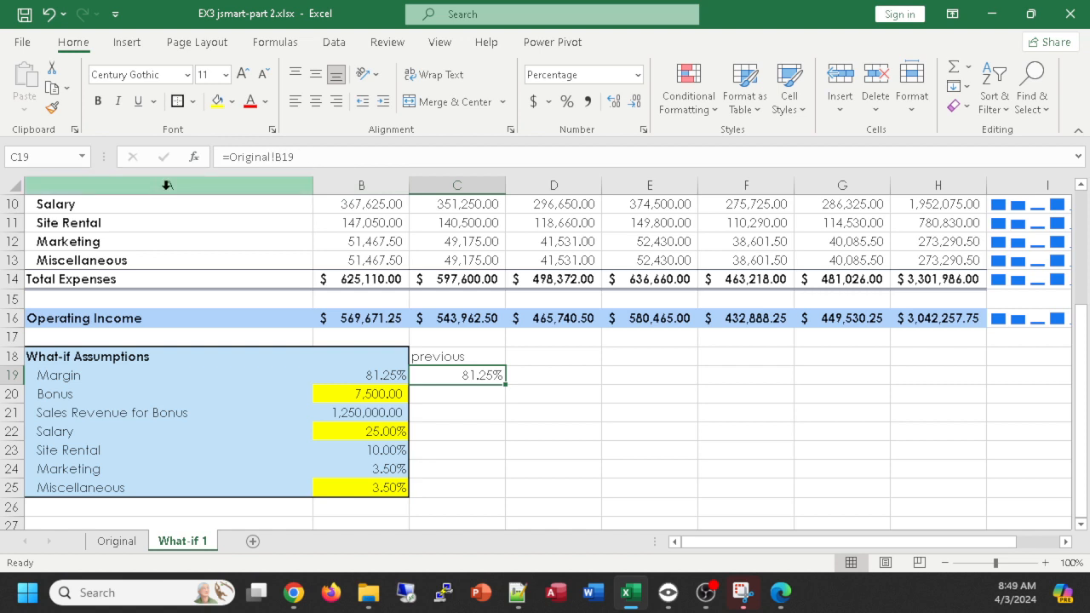
drag(505, 385, 494, 497)
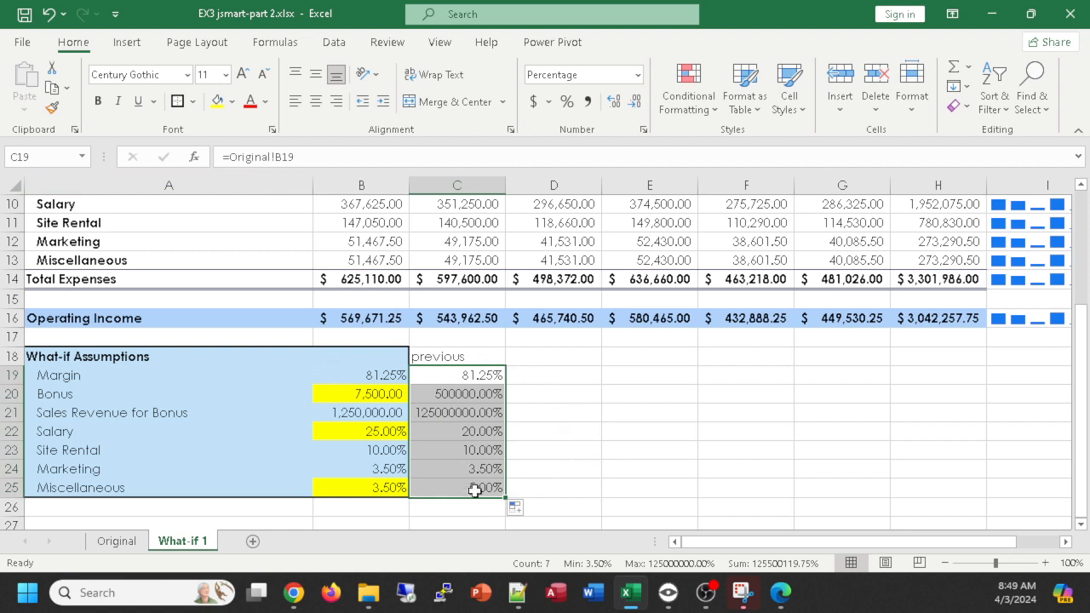
click(463, 414)
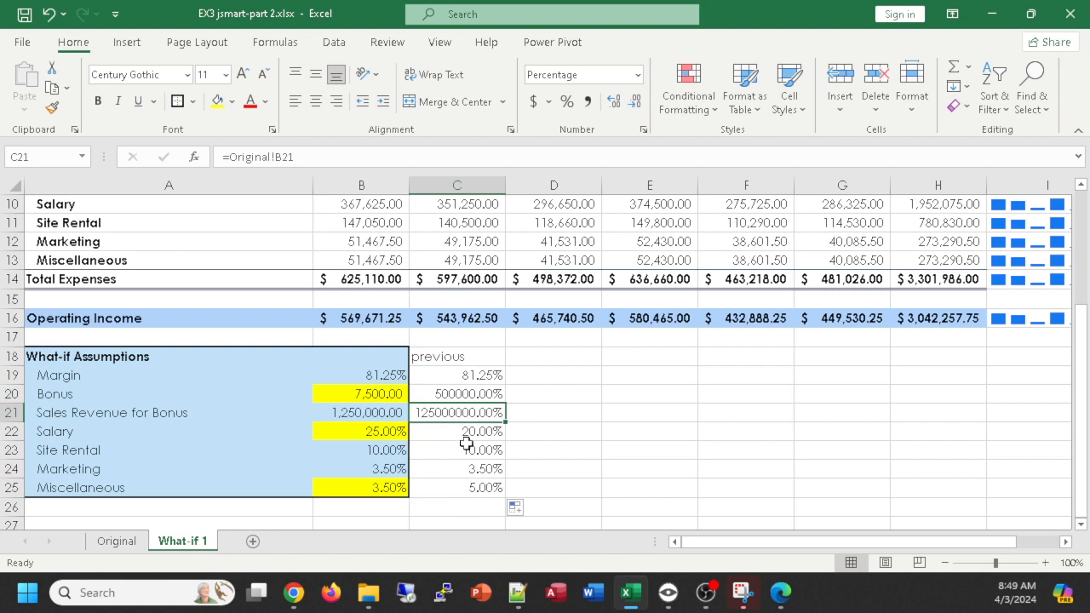
drag(471, 394, 469, 408)
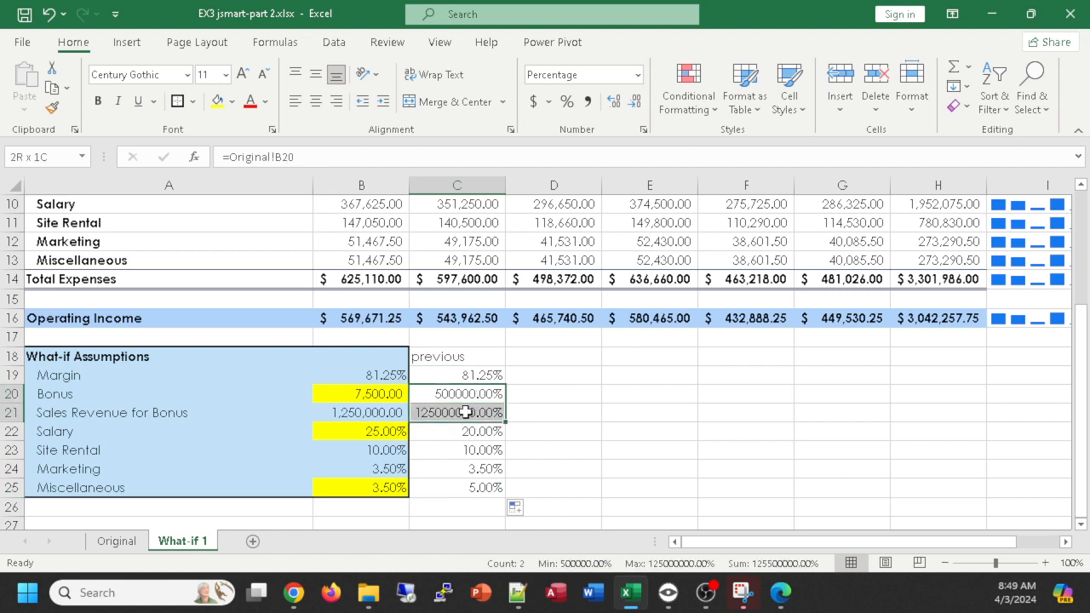
click(588, 101)
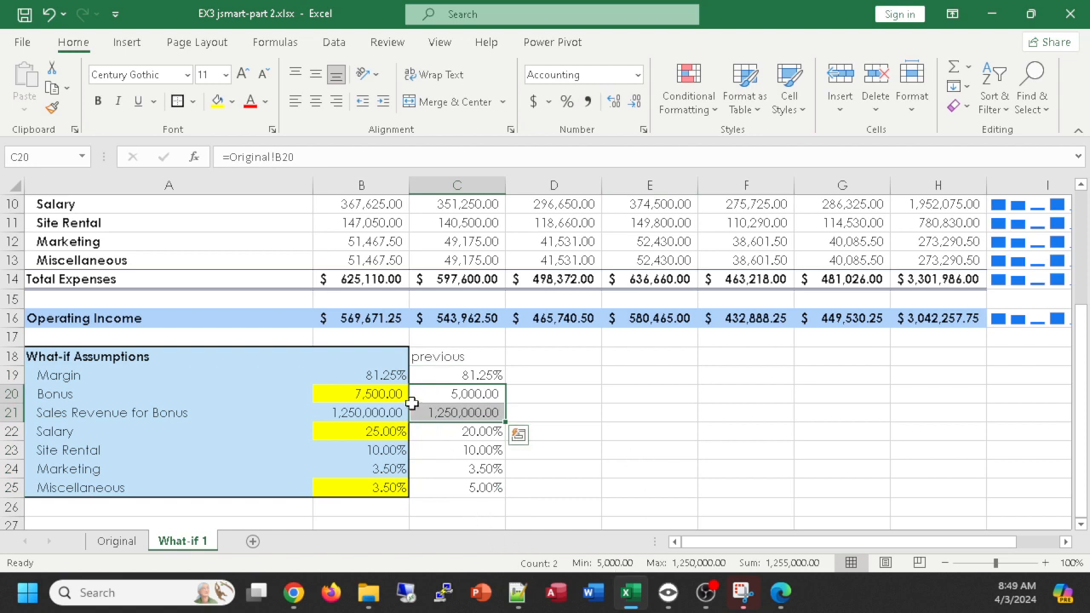
- Label G17 as original and link H17 to the total operating income in H16 of the Original worksheet
click(945, 337)
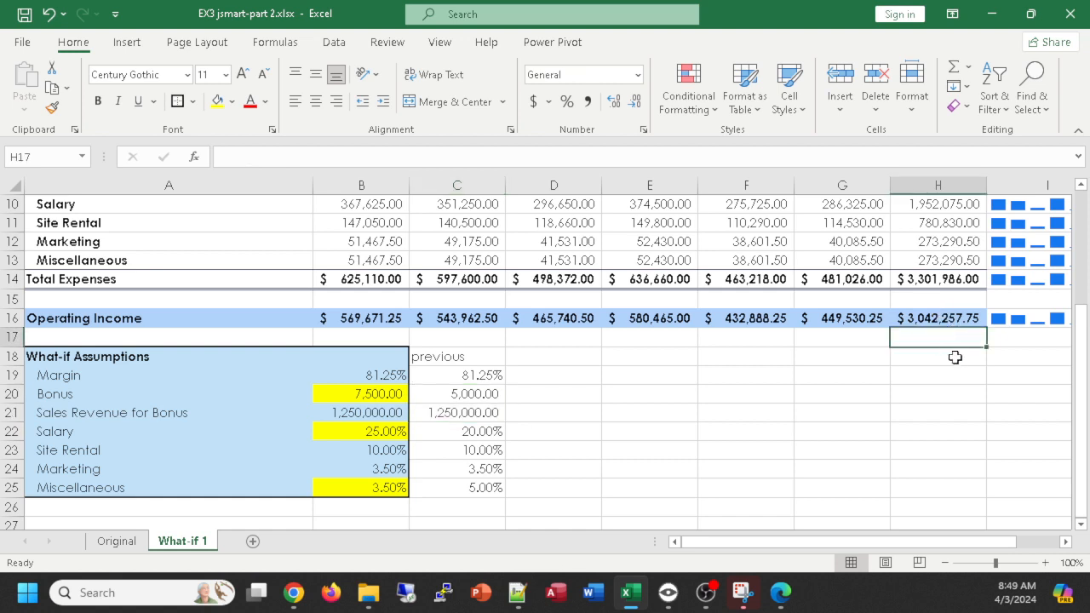
click(851, 338)
text(original)
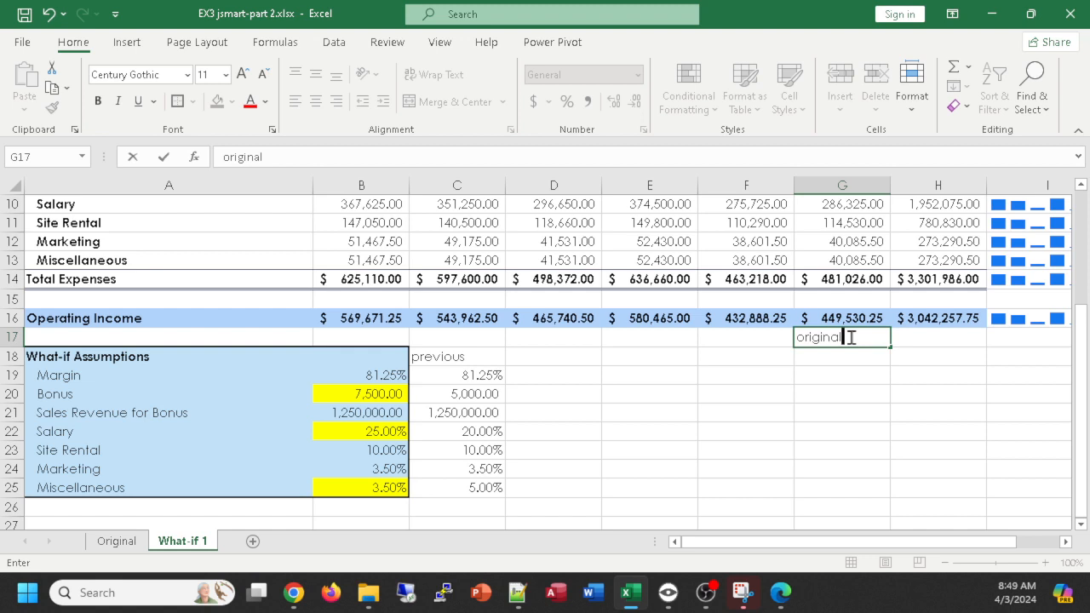
key(Tab)
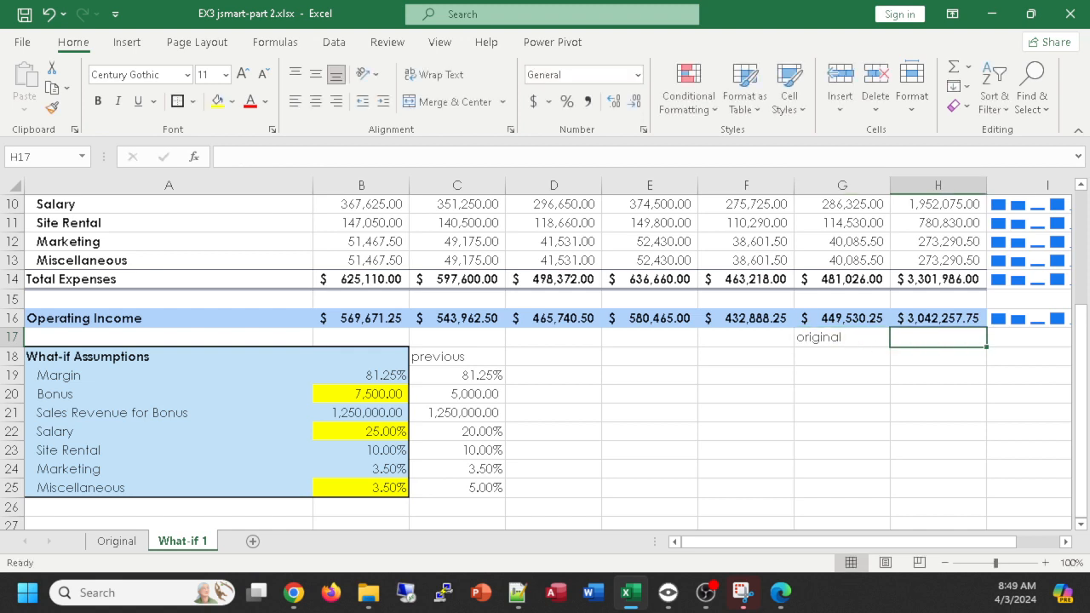
text(=)
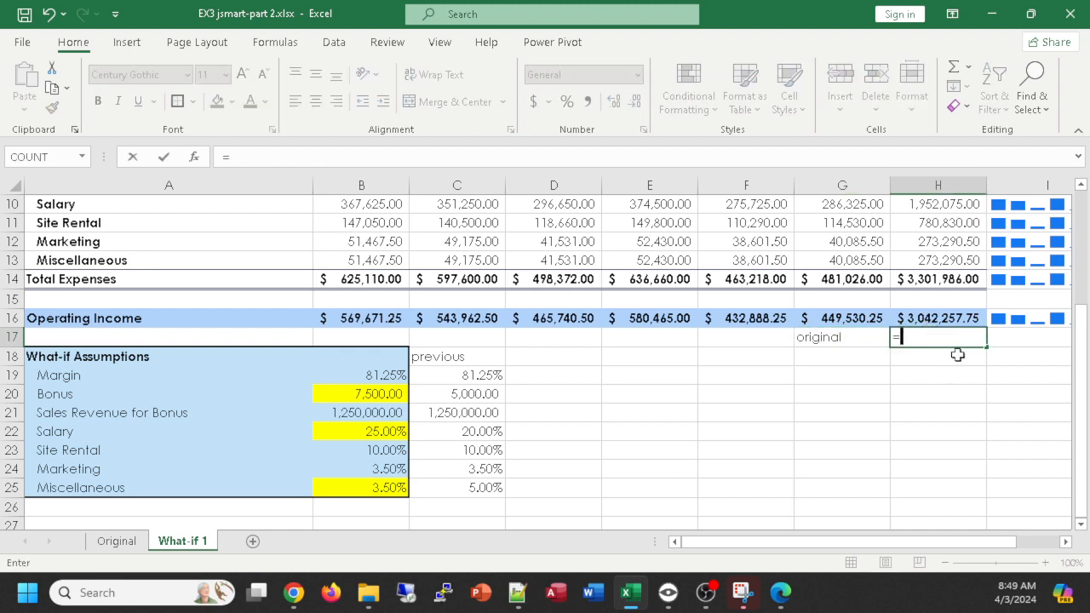
click(106, 545)
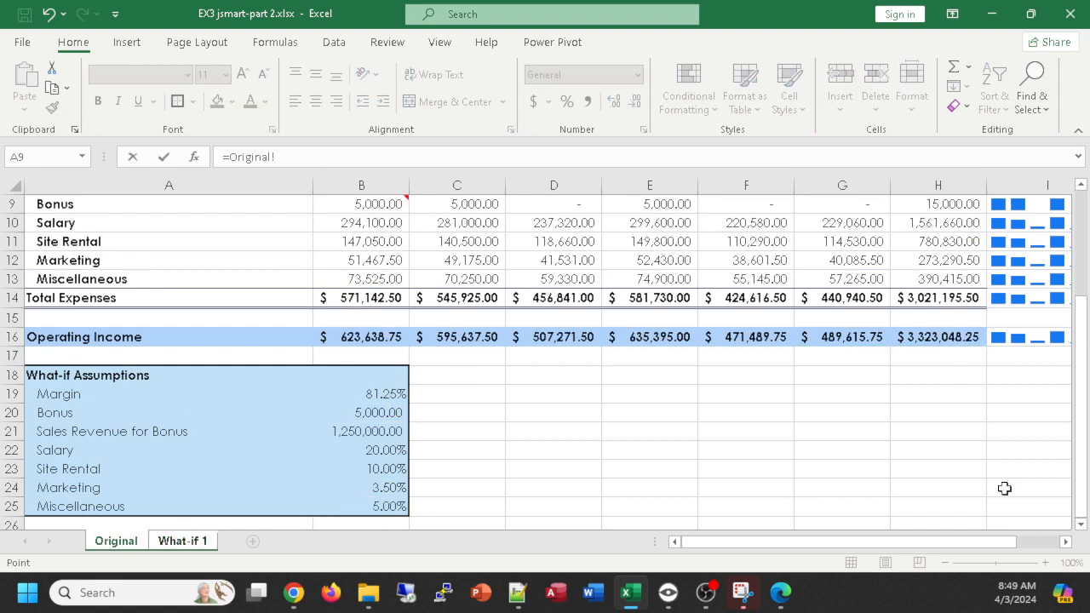
click(940, 338)
key(Return)
key(Left)
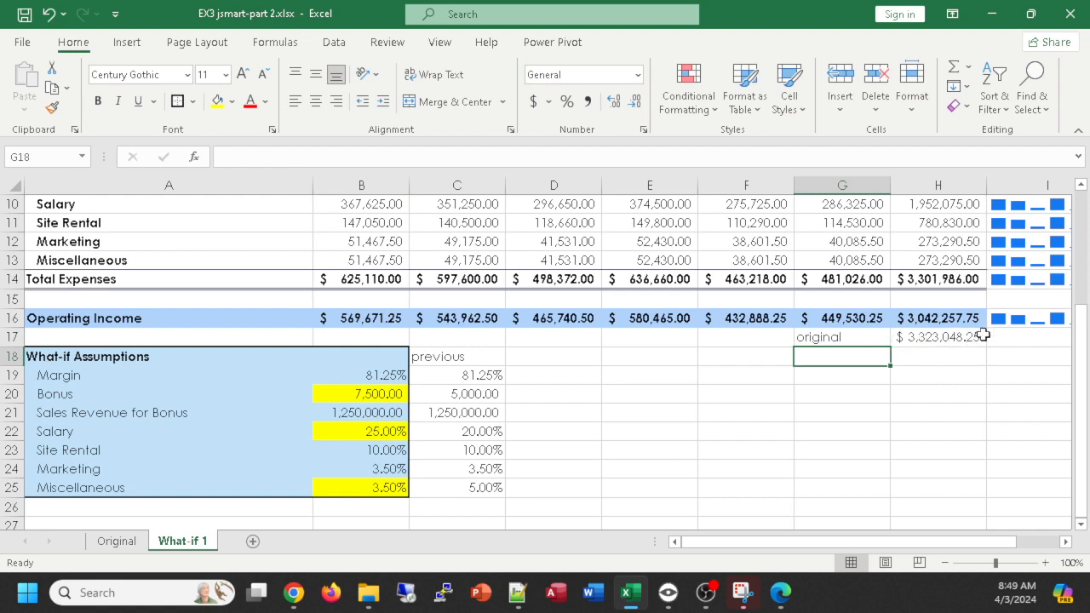
click(819, 339)
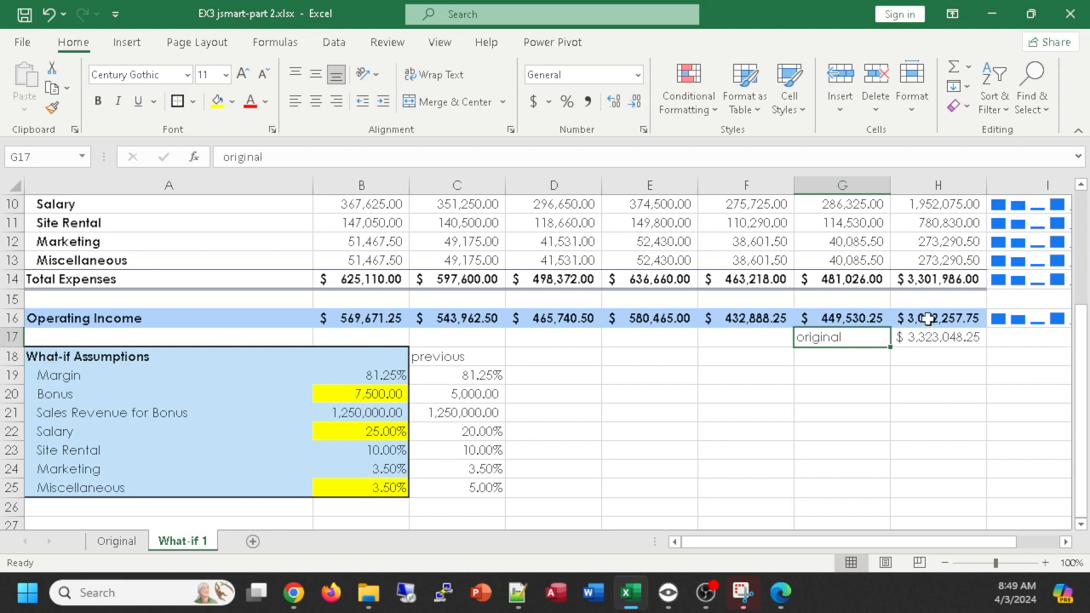
drag(927, 319, 935, 338)
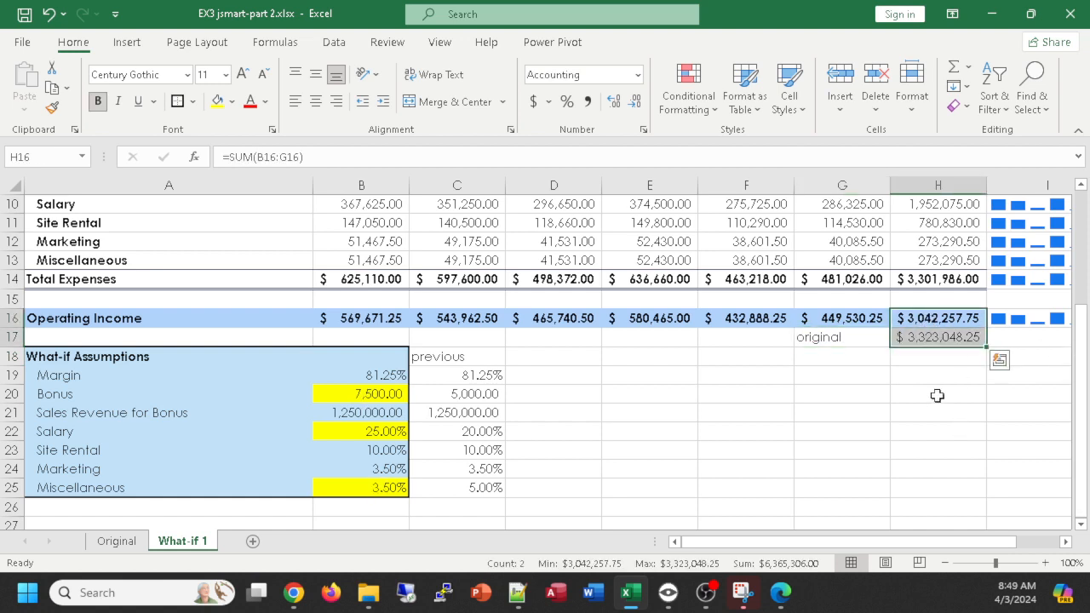
- Enter the notes Original values, changes? and results? in cells E19, E20 and E21 of What-if 1
click(620, 380)
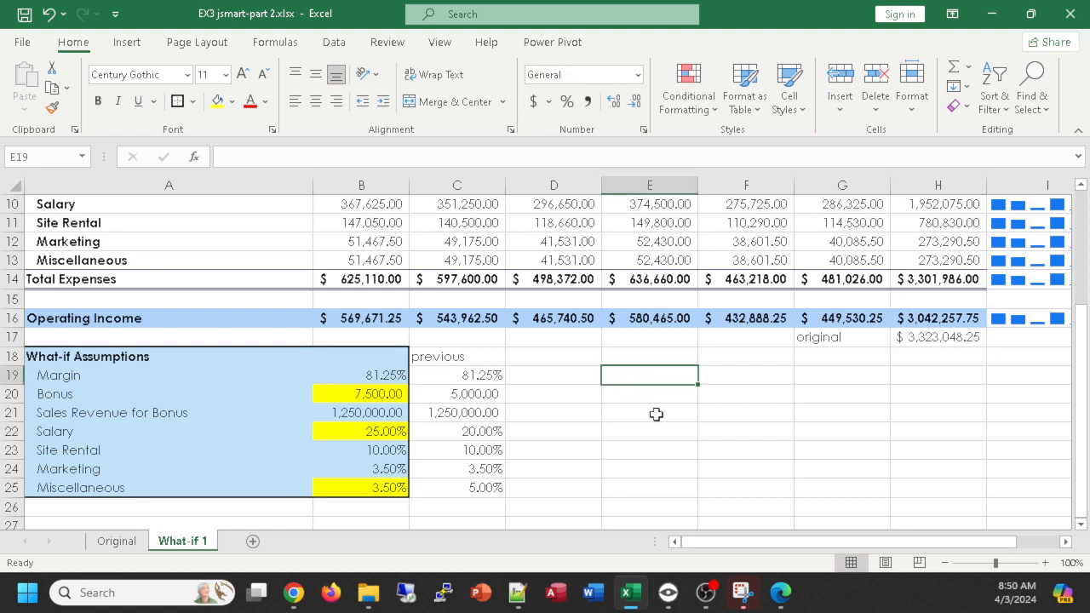
text(Original )
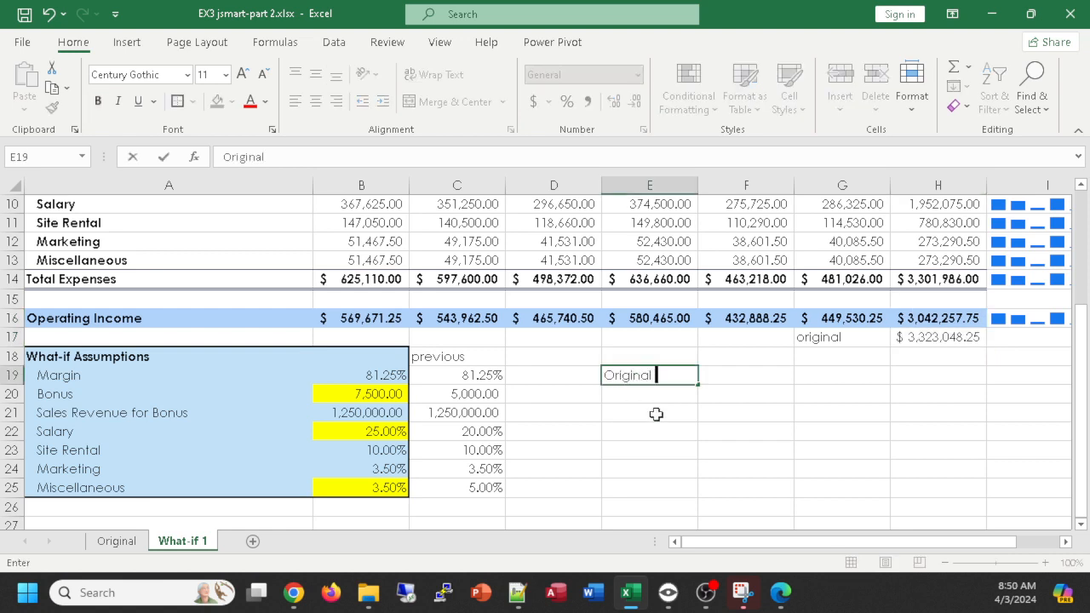
text(values)
key(Return)
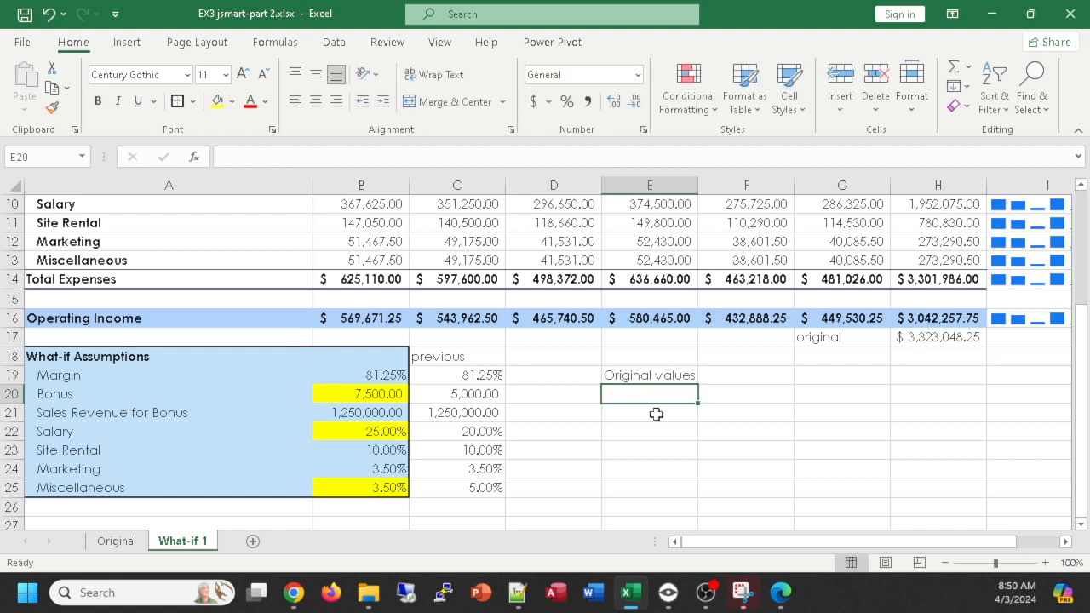
text(changes)
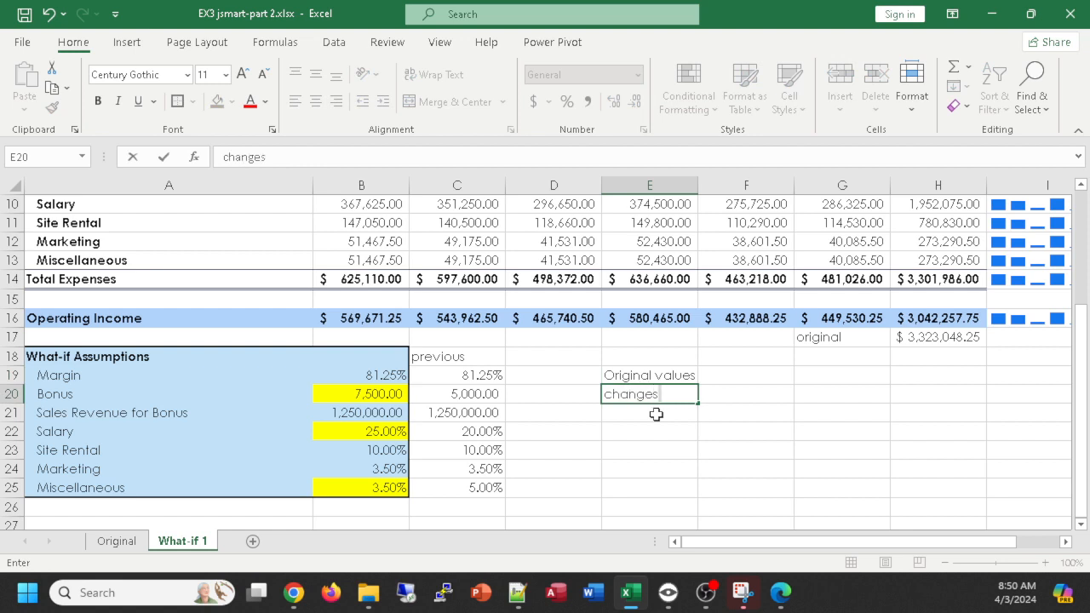
key(Return)
text(re)
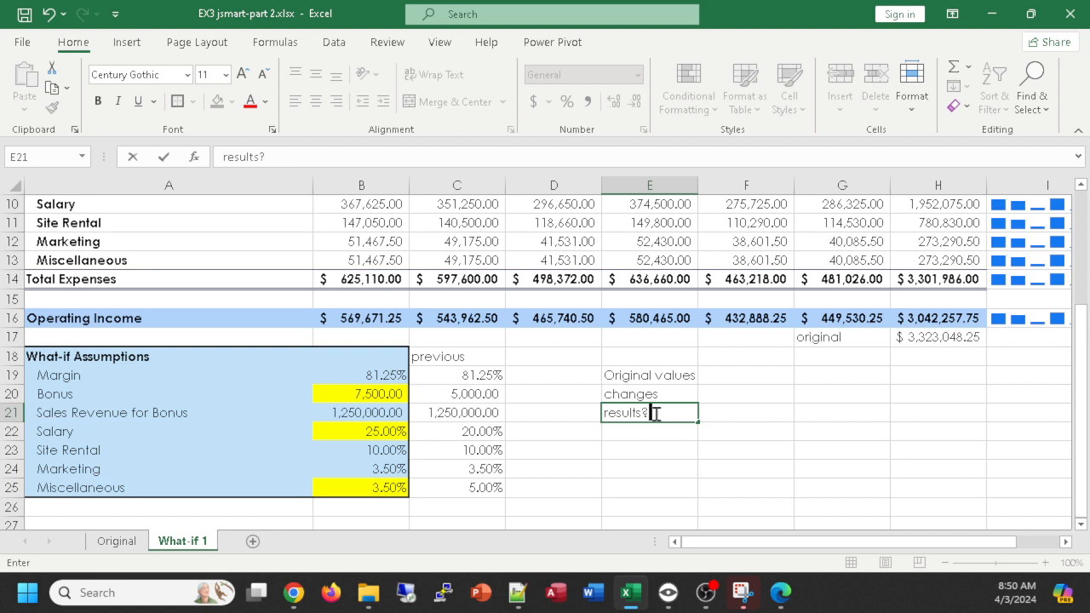
double_click(678, 394)
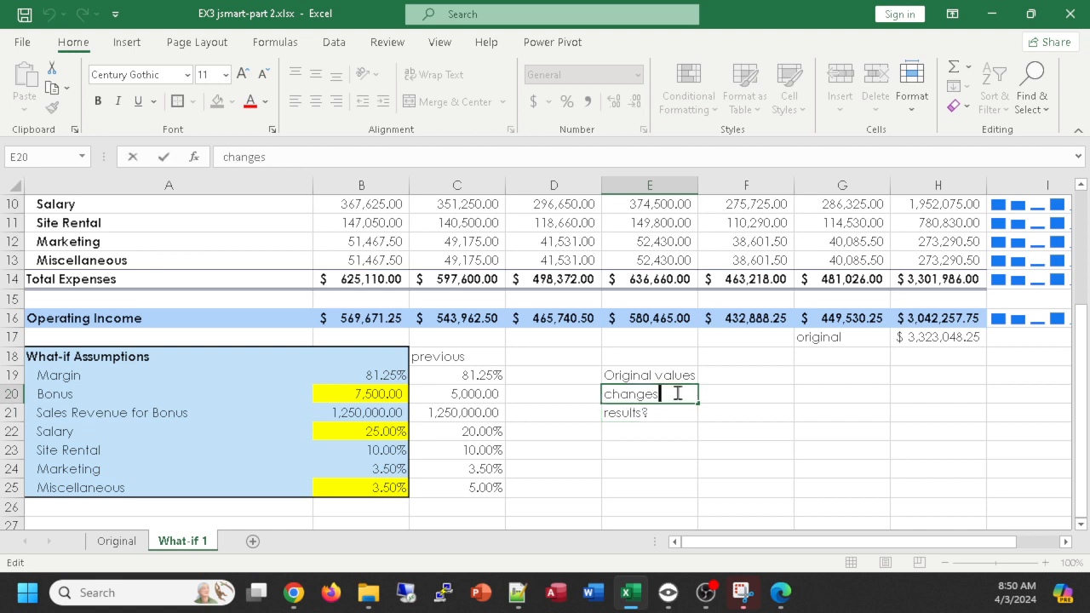
text(?)
- Review the previous, changed and original figures, and fill the total operating income in H16 with yellow
drag(436, 358, 447, 487)
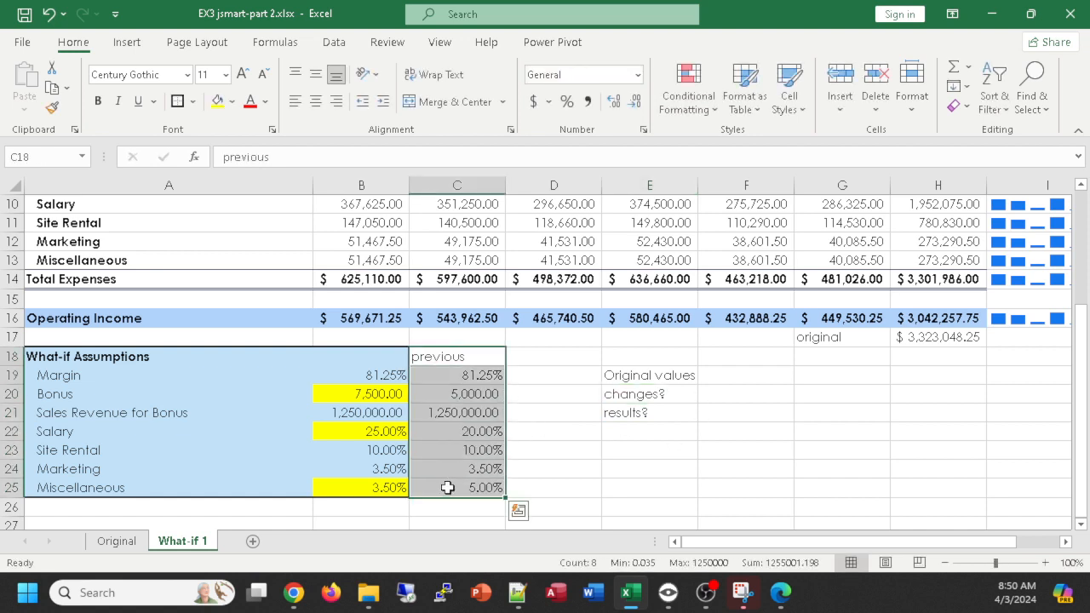
click(365, 402)
click(365, 431)
click(365, 484)
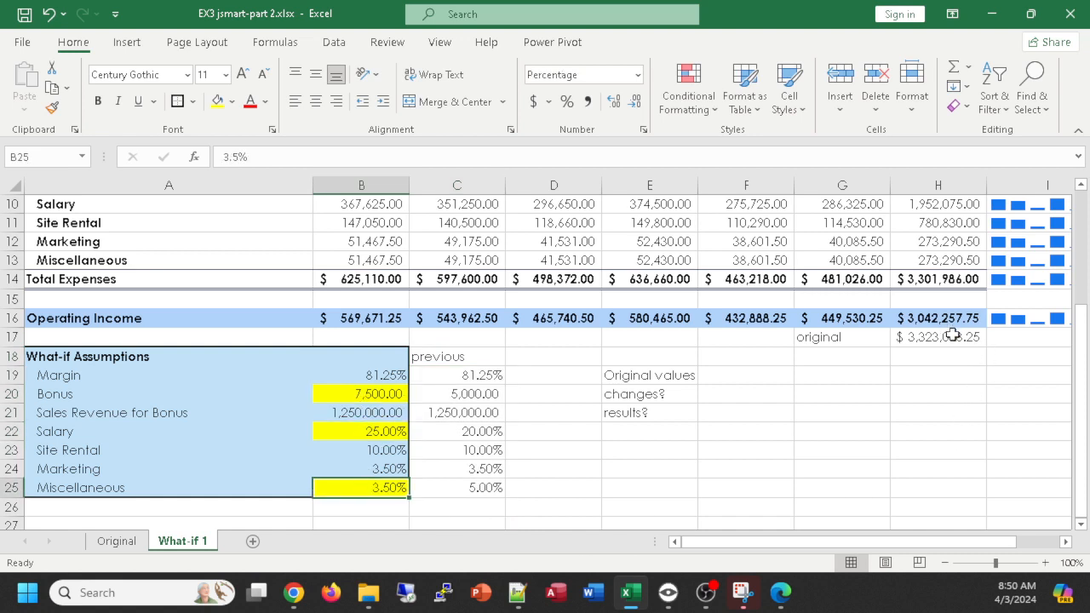
drag(950, 336, 848, 335)
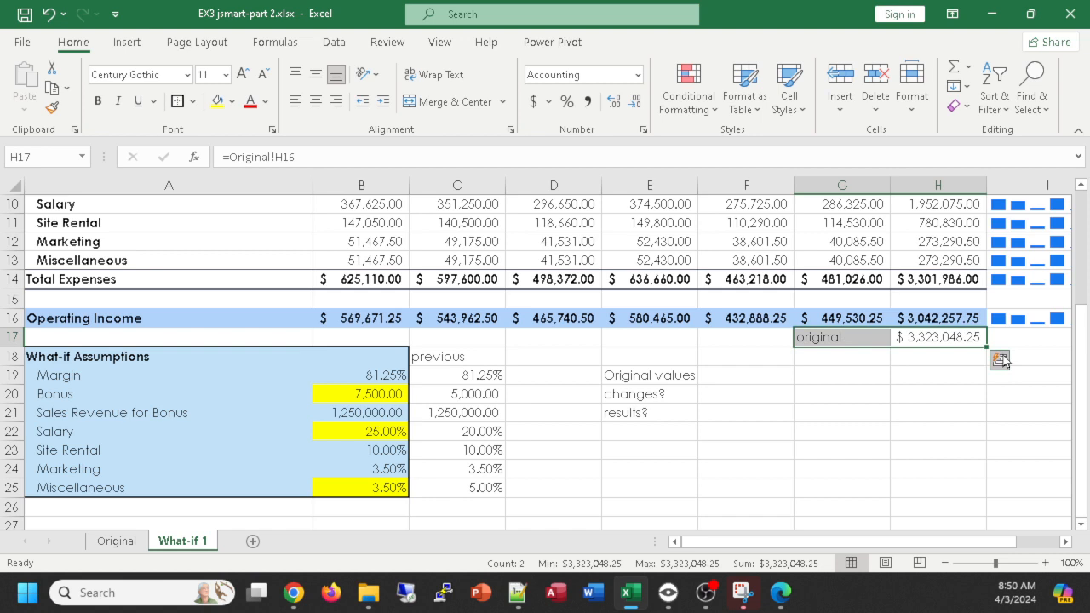
click(937, 357)
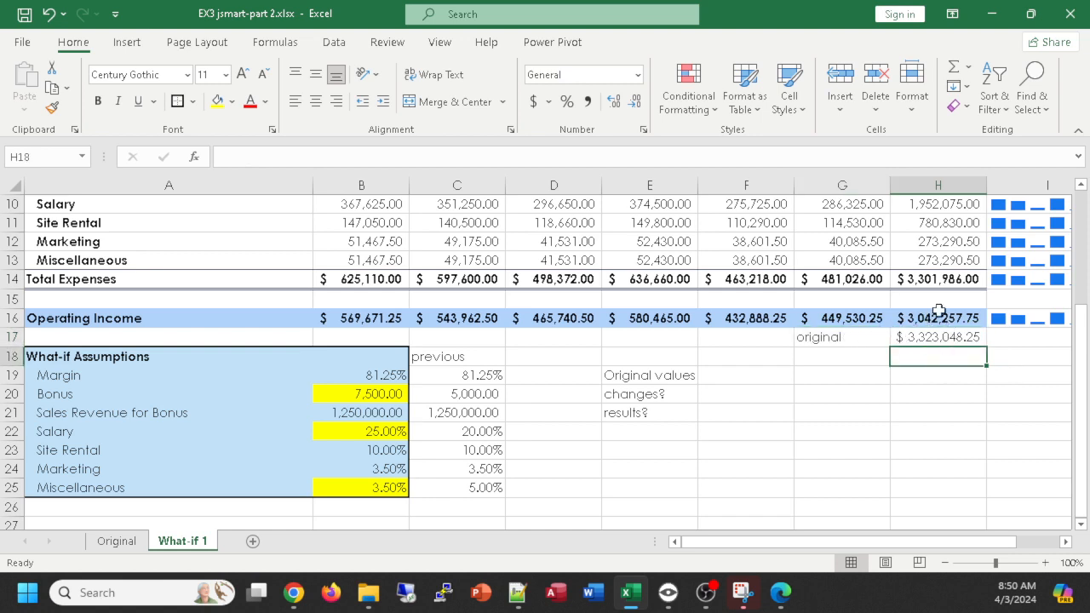
click(937, 317)
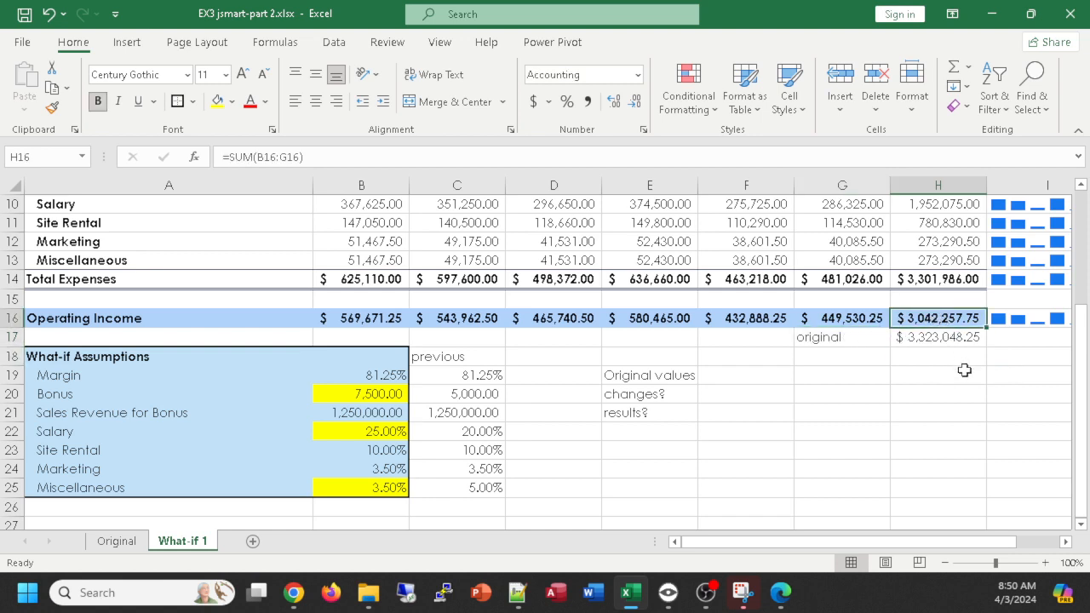
click(217, 102)
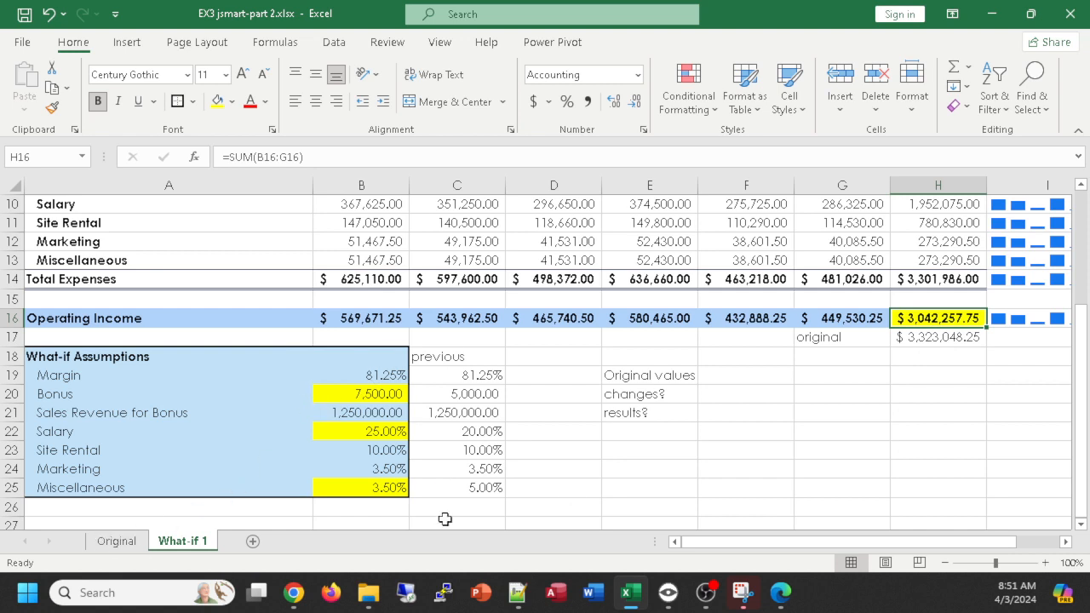
- Review the previous assumption values, the notes in E19:E21, and the changed and original operating income totals on What-if 1
click(457, 357)
drag(457, 357, 469, 487)
click(580, 484)
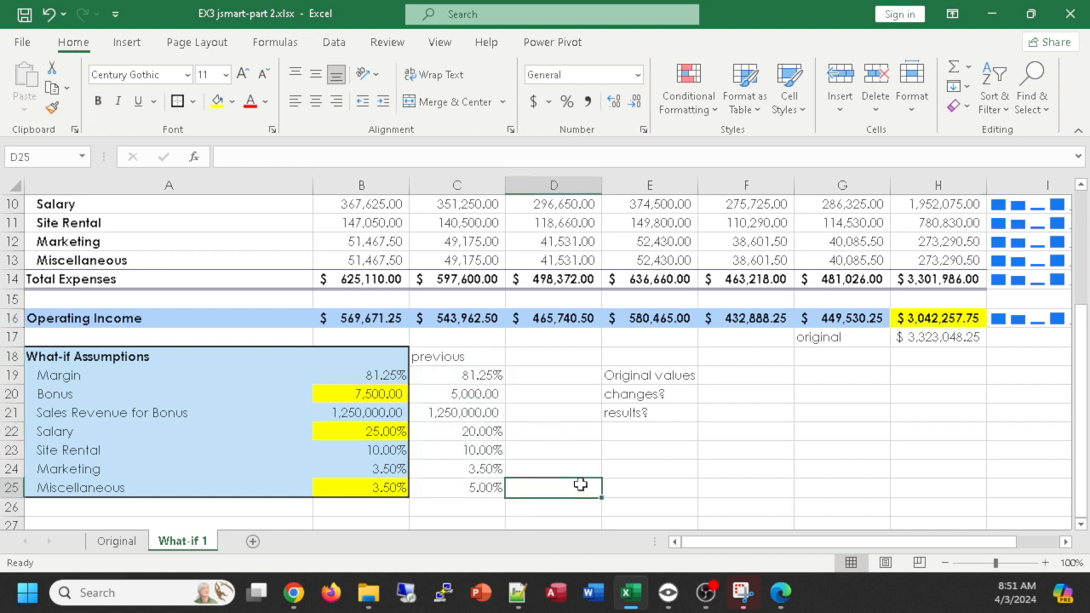
click(462, 375)
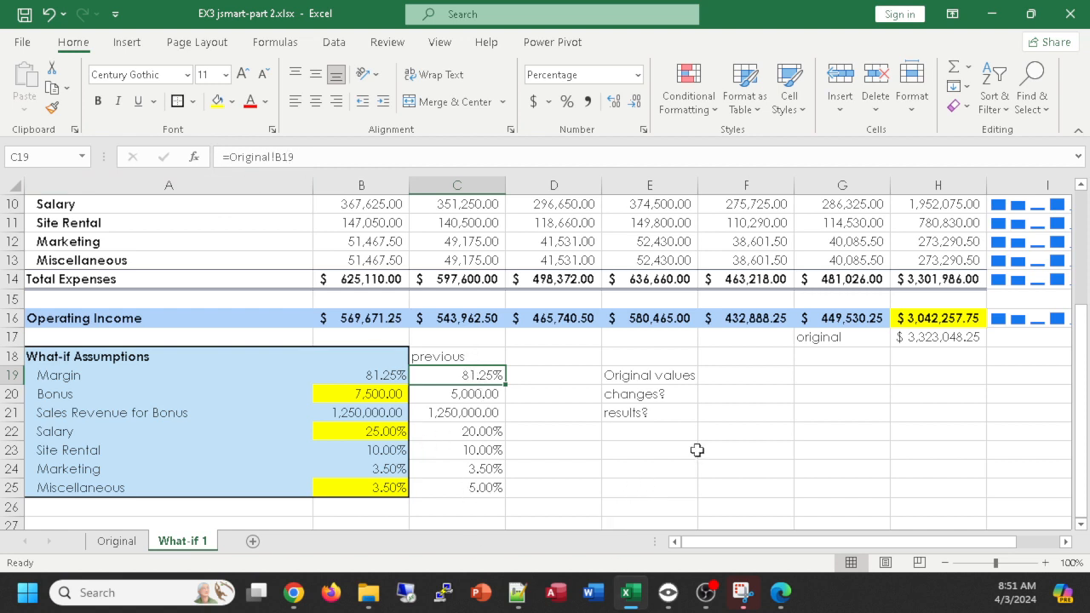
drag(633, 373, 633, 412)
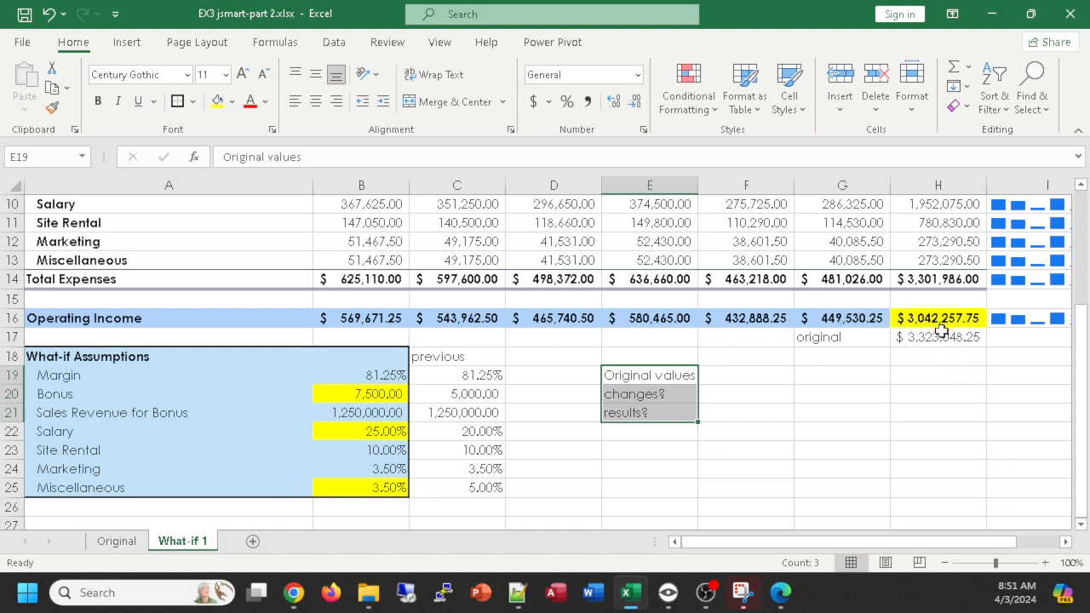
drag(939, 317, 930, 349)
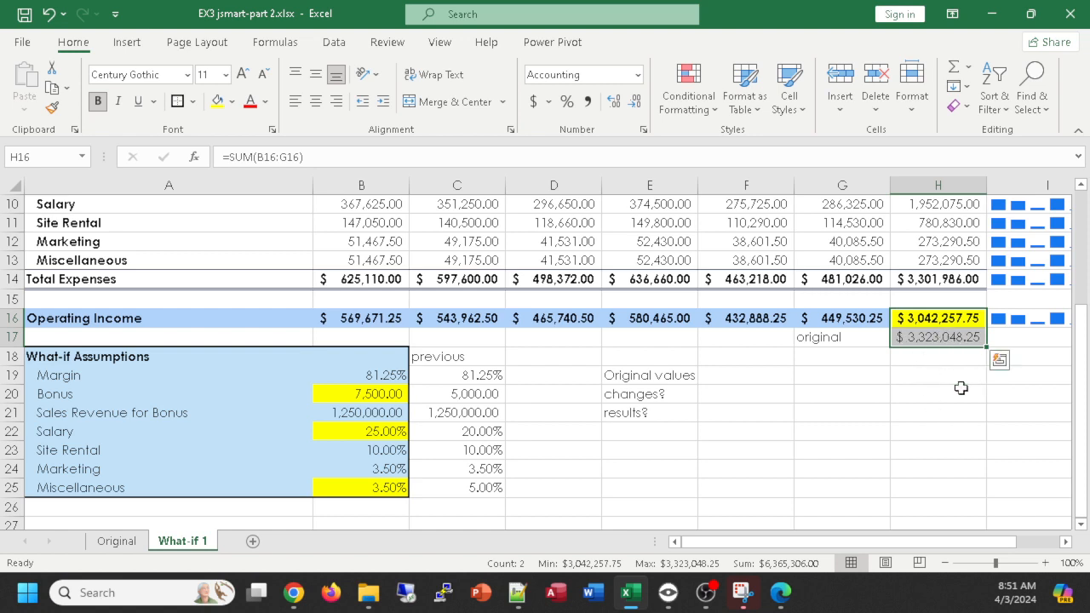
click(879, 473)
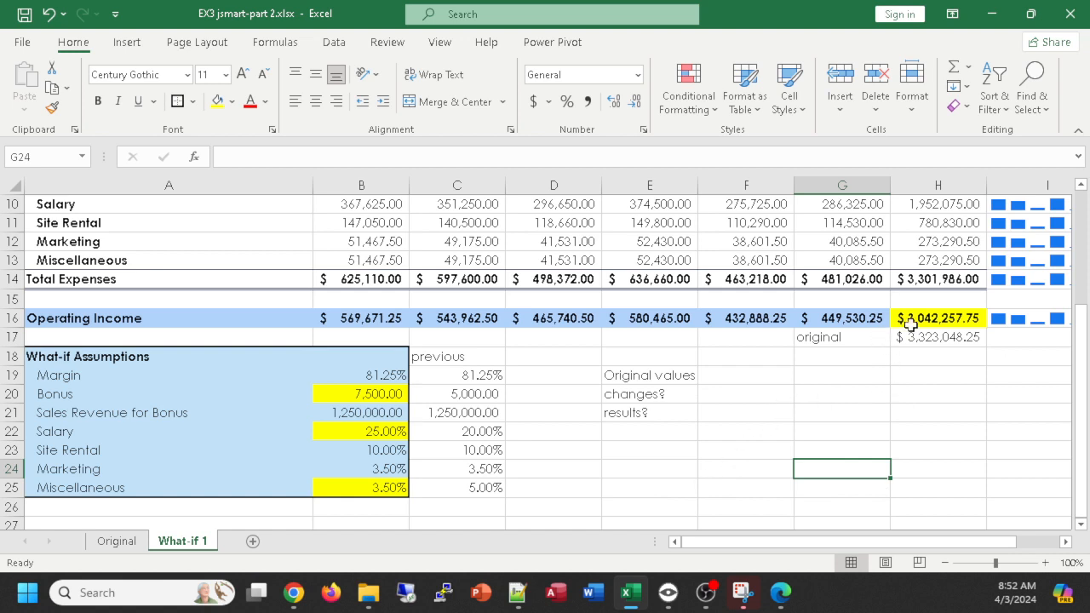
- Create a copy of the Original worksheet at the end of the EX3 jsmart-part 2.xlsx workbook
click(113, 541)
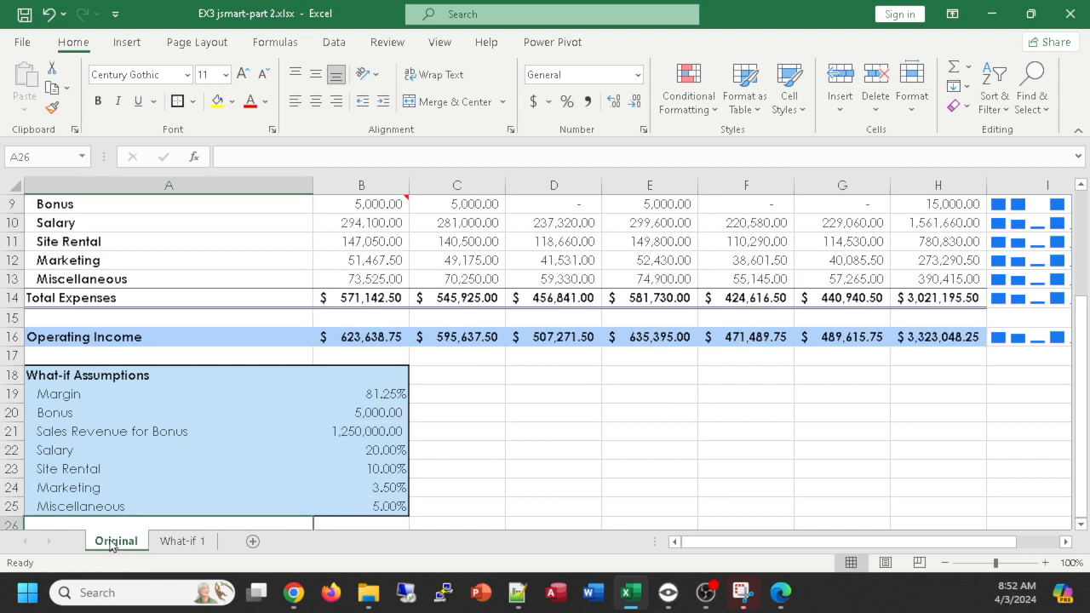
right_click(112, 545)
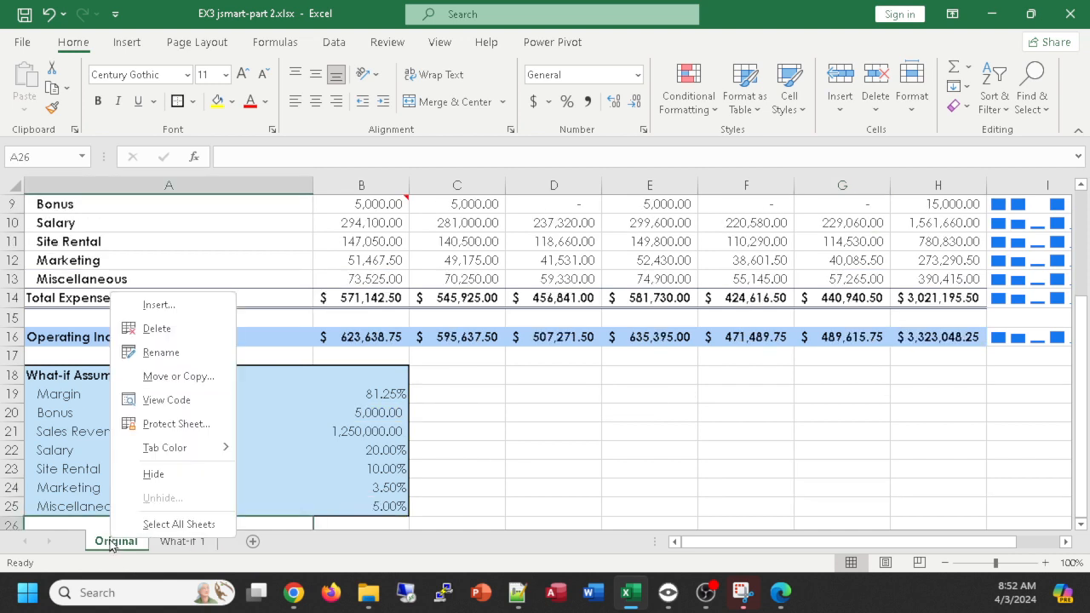
click(170, 377)
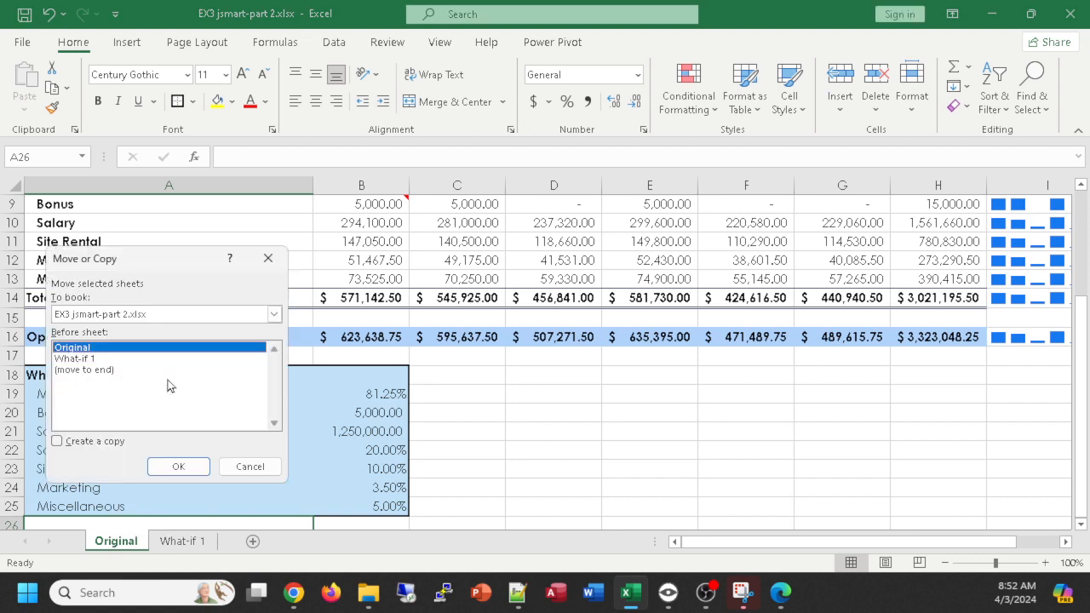
click(103, 372)
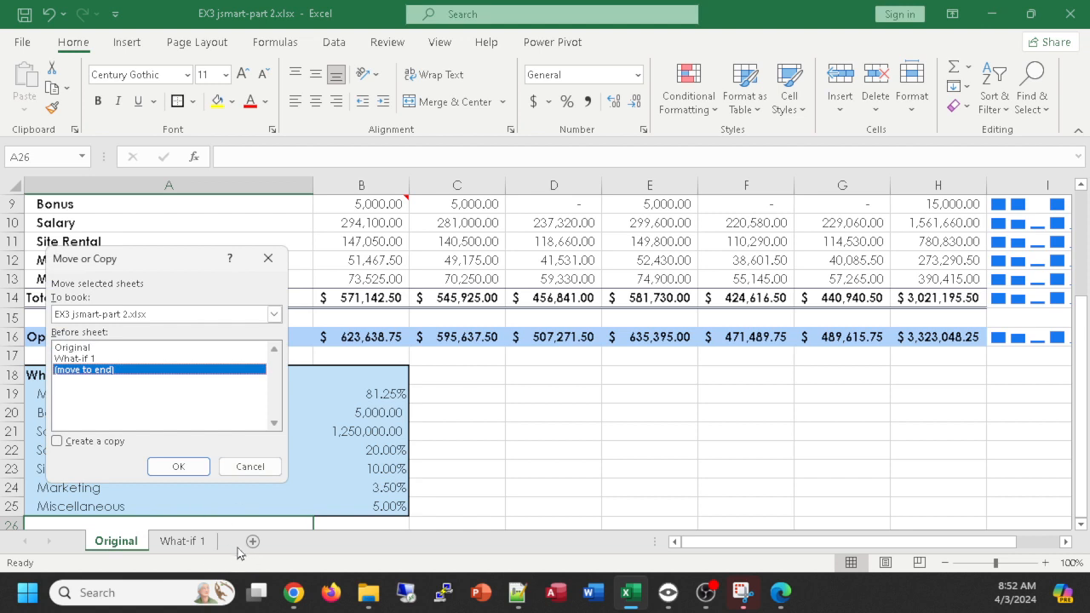
click(57, 442)
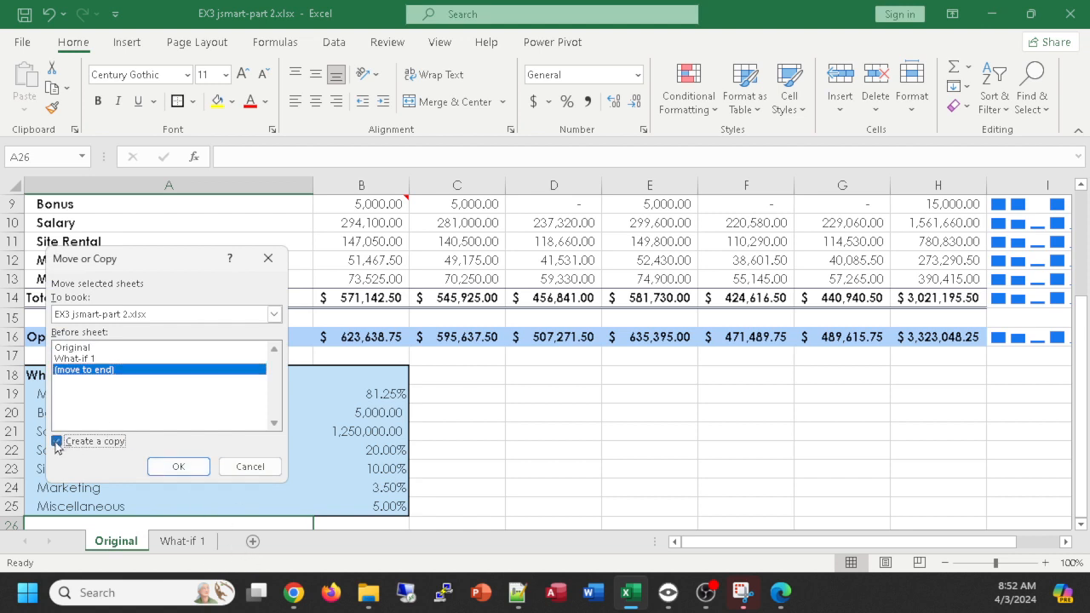
click(179, 467)
- Rename the copied worksheet as Goal Seek
double_click(260, 542)
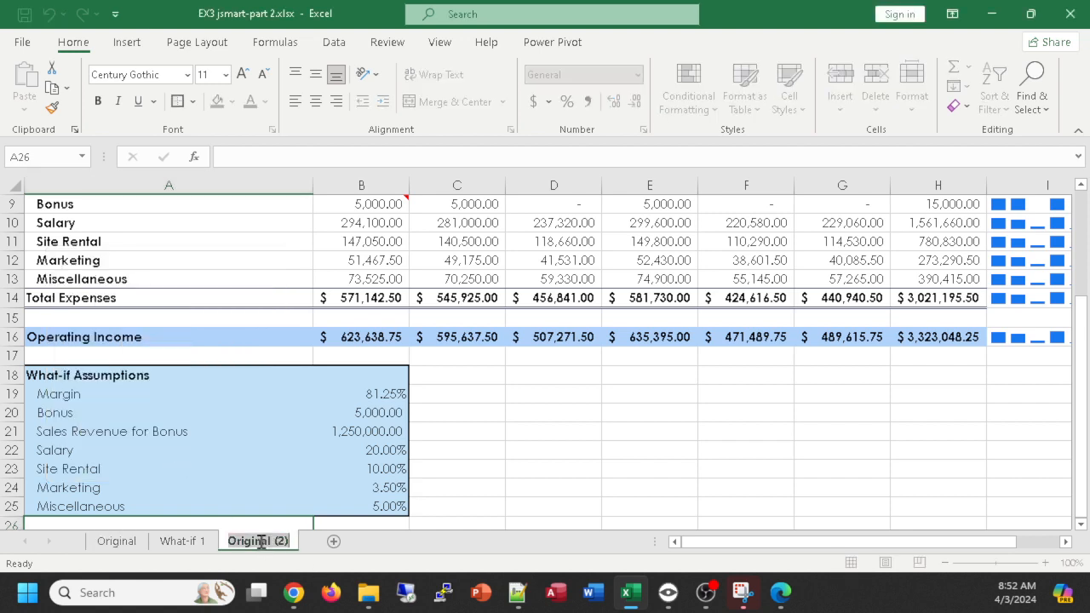
text(Goal Seek)
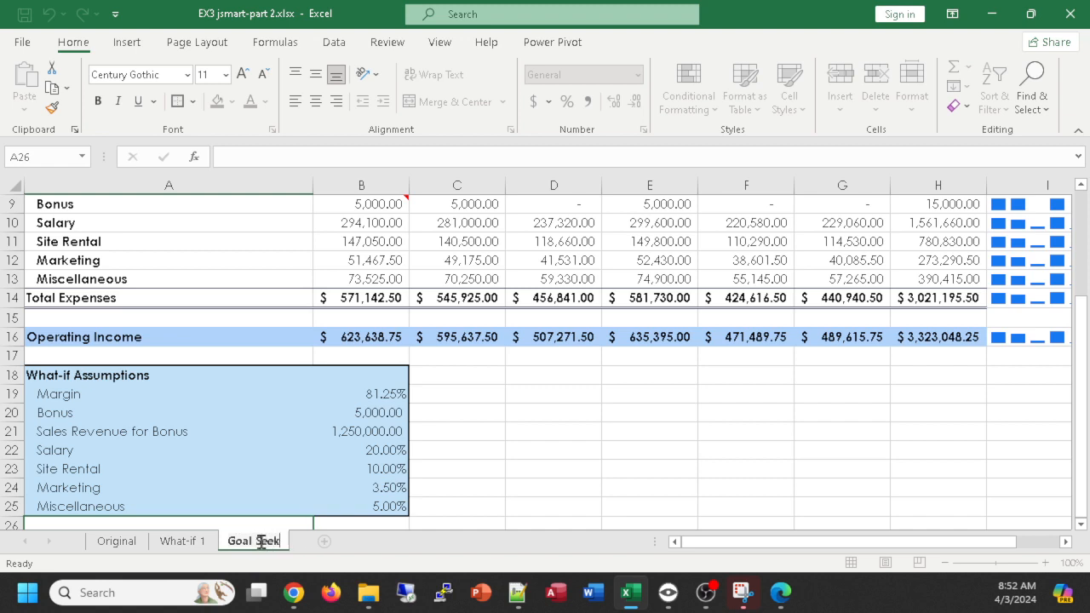
key(Return)
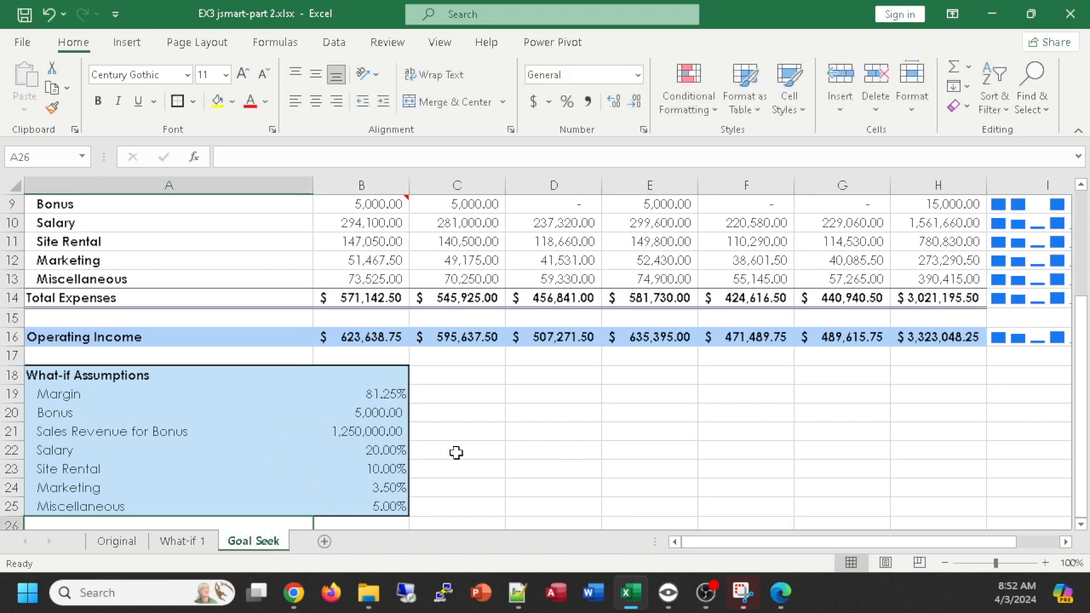
- Compare the Original and Goal Seek worksheets, and enter the heading Goal Seek: in cell D18 of the Goal Seek worksheet
click(109, 547)
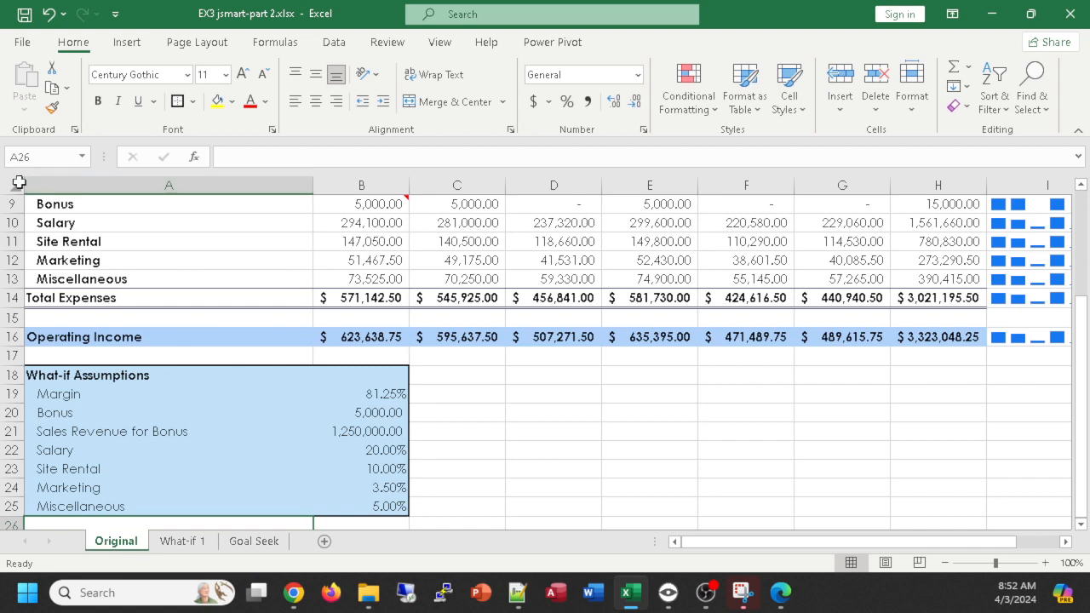
click(253, 543)
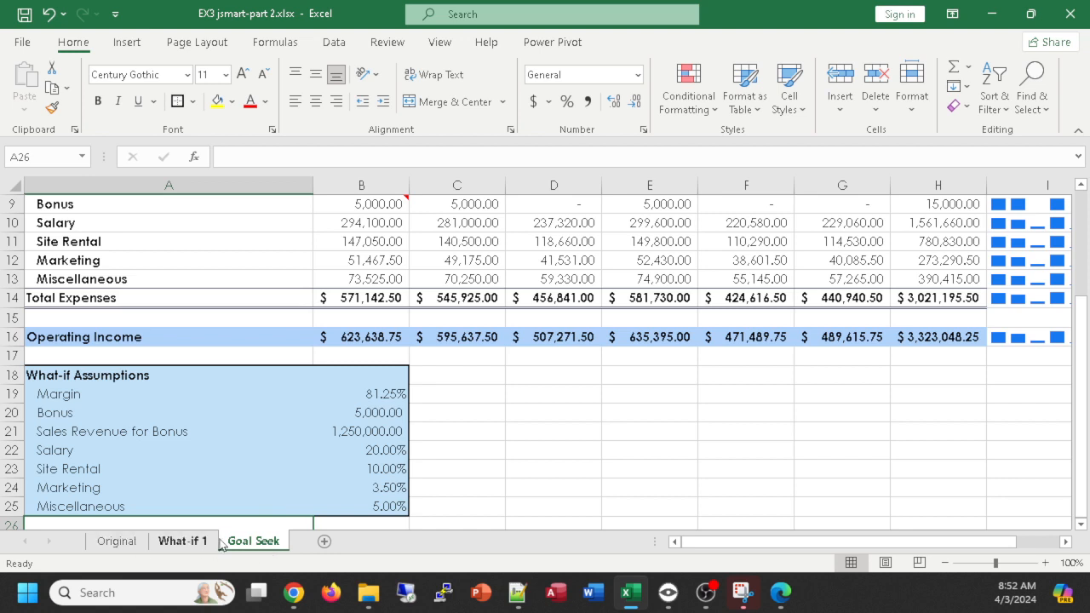
click(529, 376)
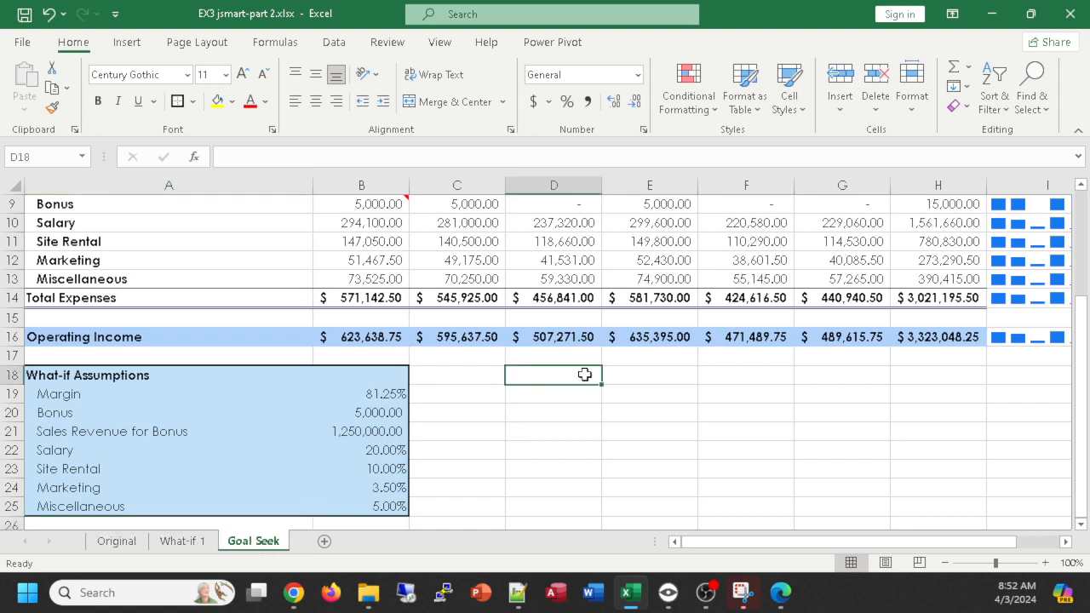
text(Goal)
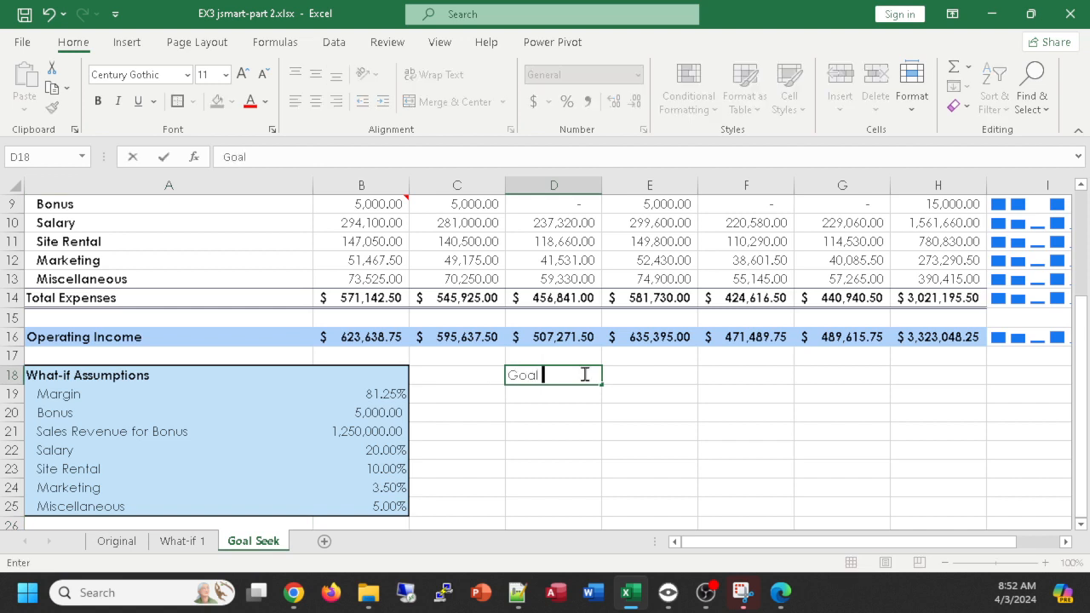
text( Seek:)
key(Return)
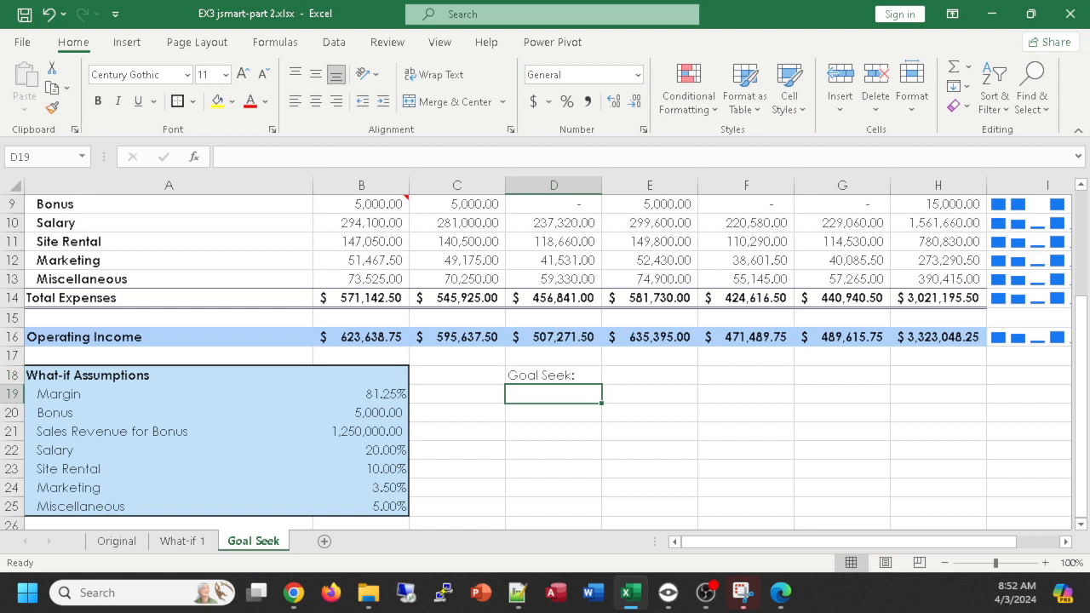
- Enter the question What site rental percent will help us achieve op income of 3,500,000? in cell D19
key(alt+Tab)
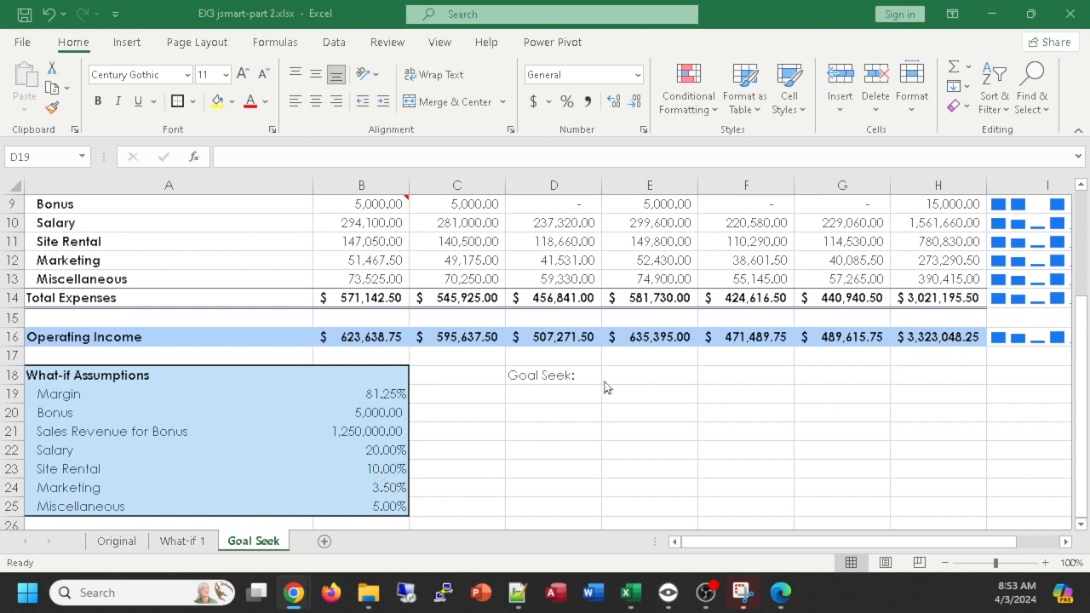
click(556, 396)
text(What site)
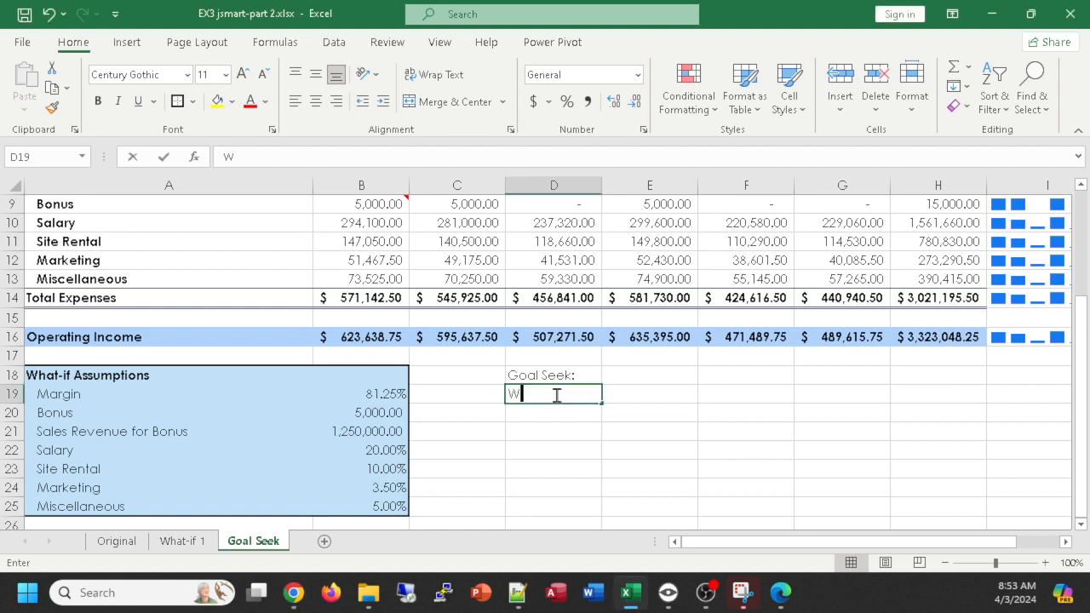
key(BackSpace)
key(BackSpace)
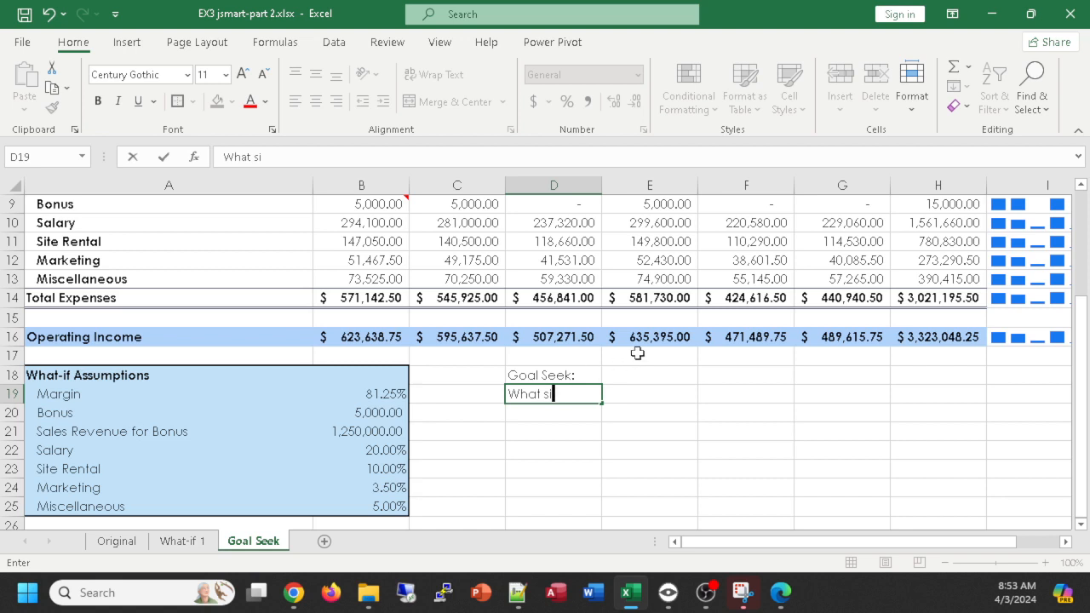
text(te rental)
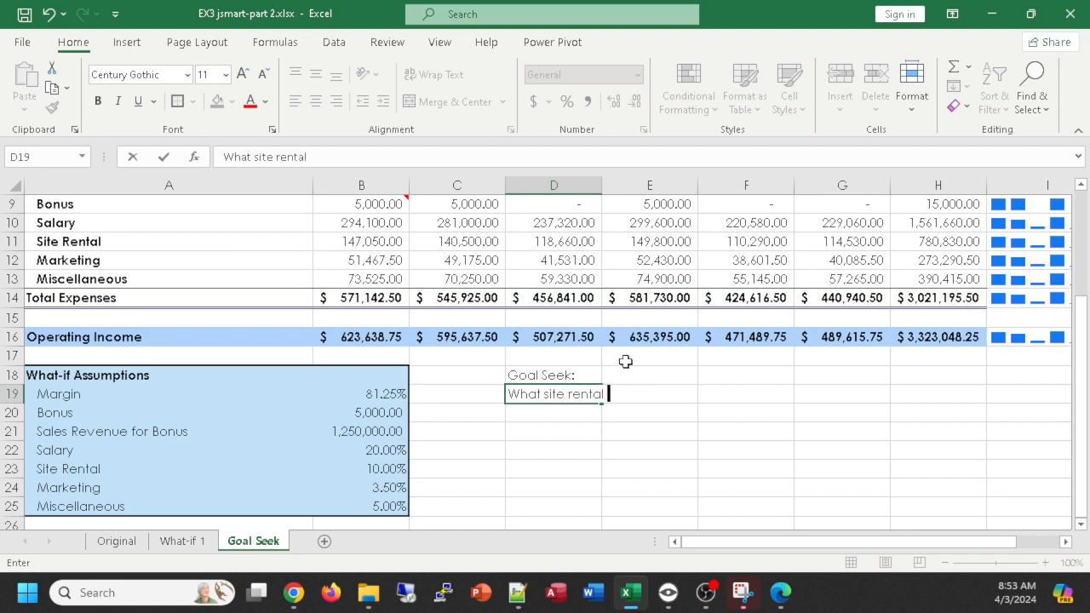
text( percent will help us a)
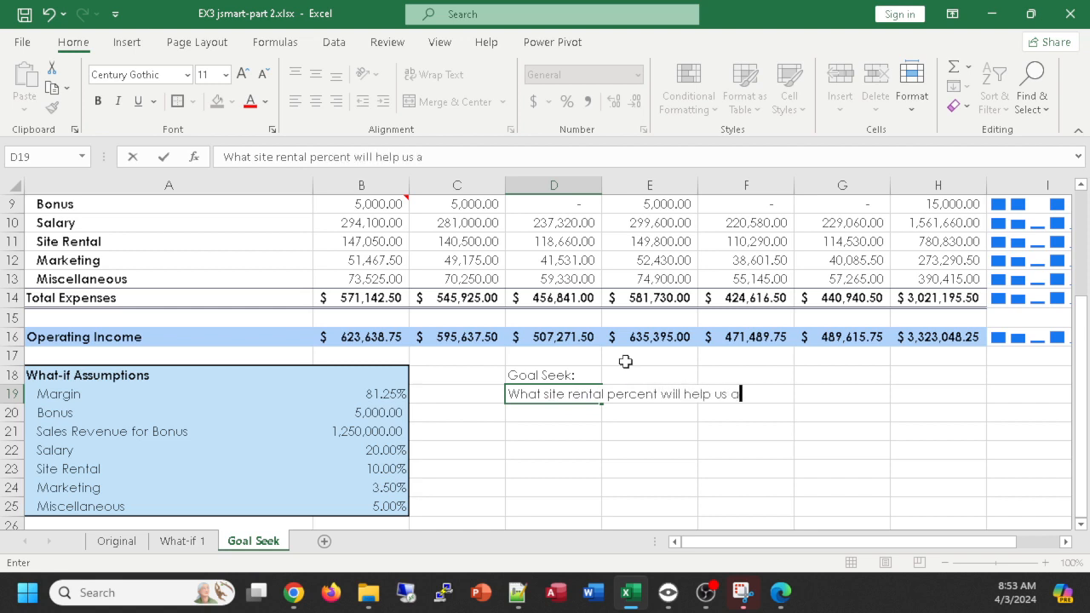
text(chieve)
text( a re)
key(BackSpace)
key(BackSpace)
key(BackSpace)
key(BackSpace)
text(op income of)
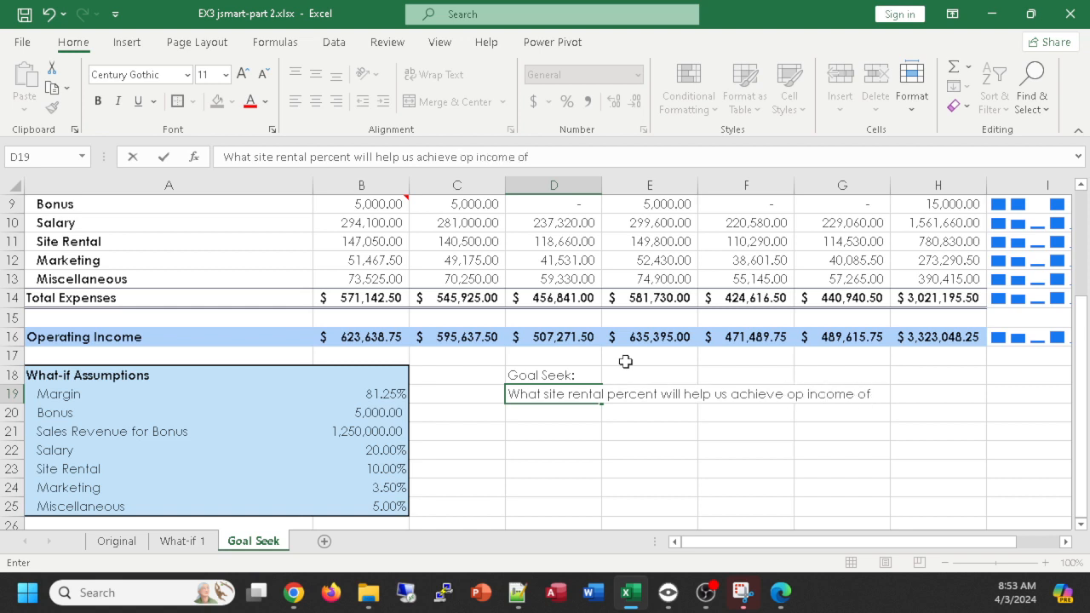
text( 3,500,000?)
key(Return)
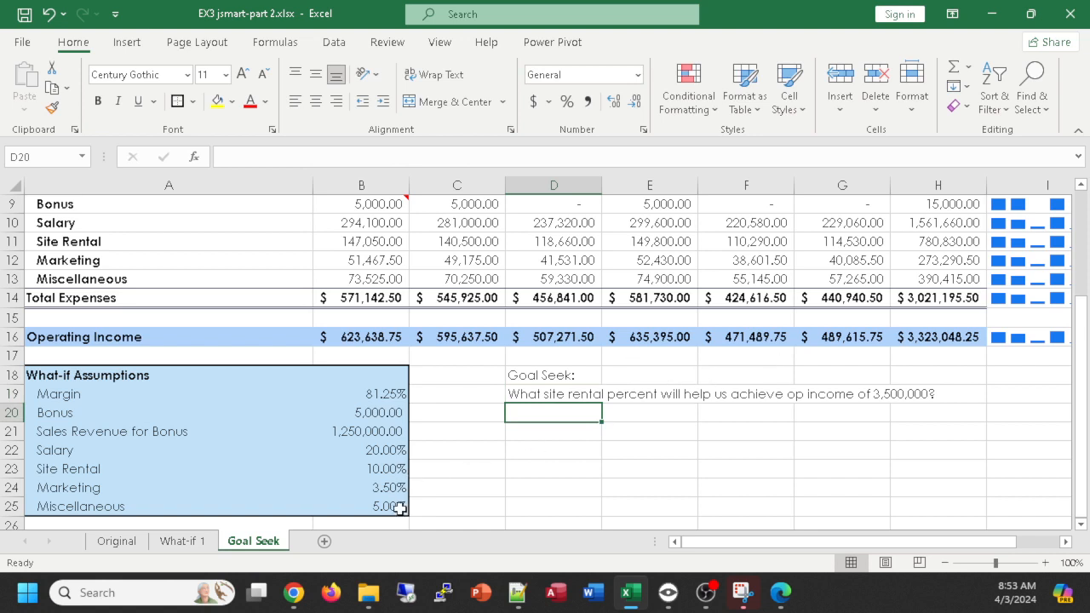
- Try site rental assumptions of 5% and 6% in cell B23 to approach the 3,500,000 operating income target
click(393, 468)
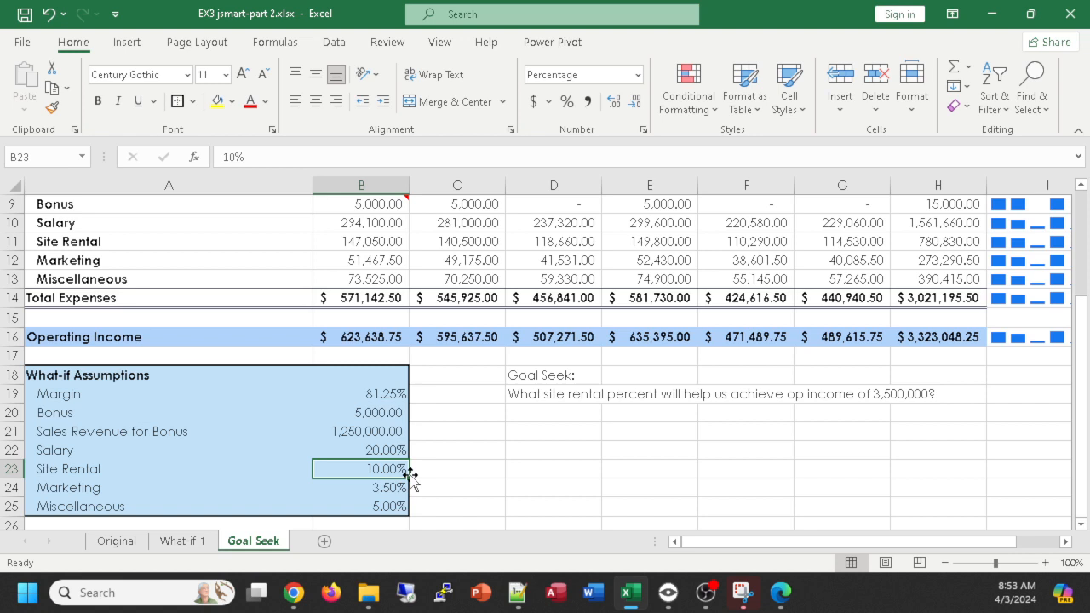
text(5)
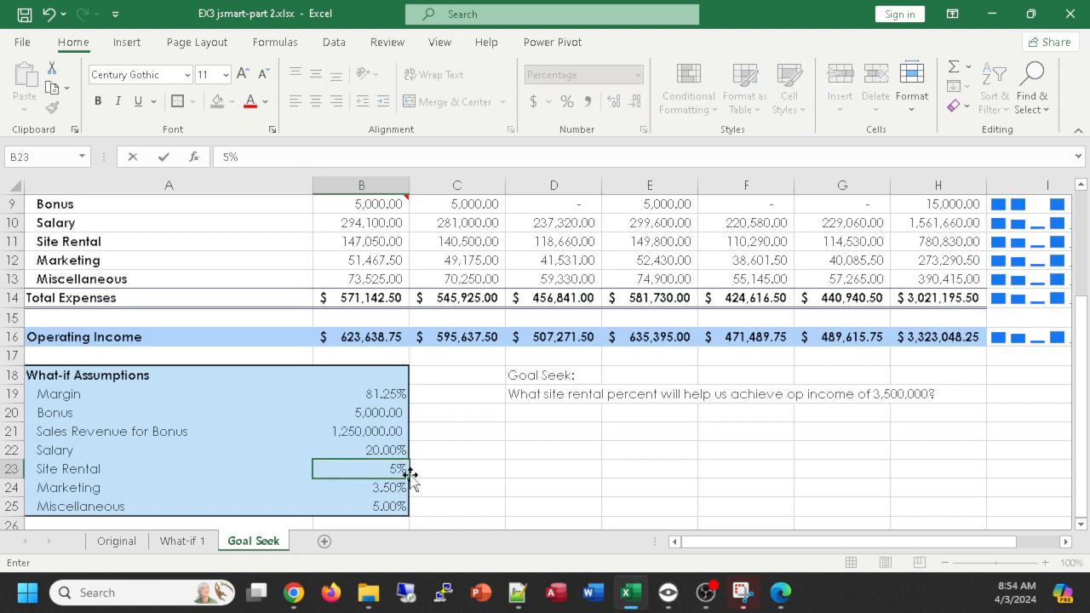
key(Return)
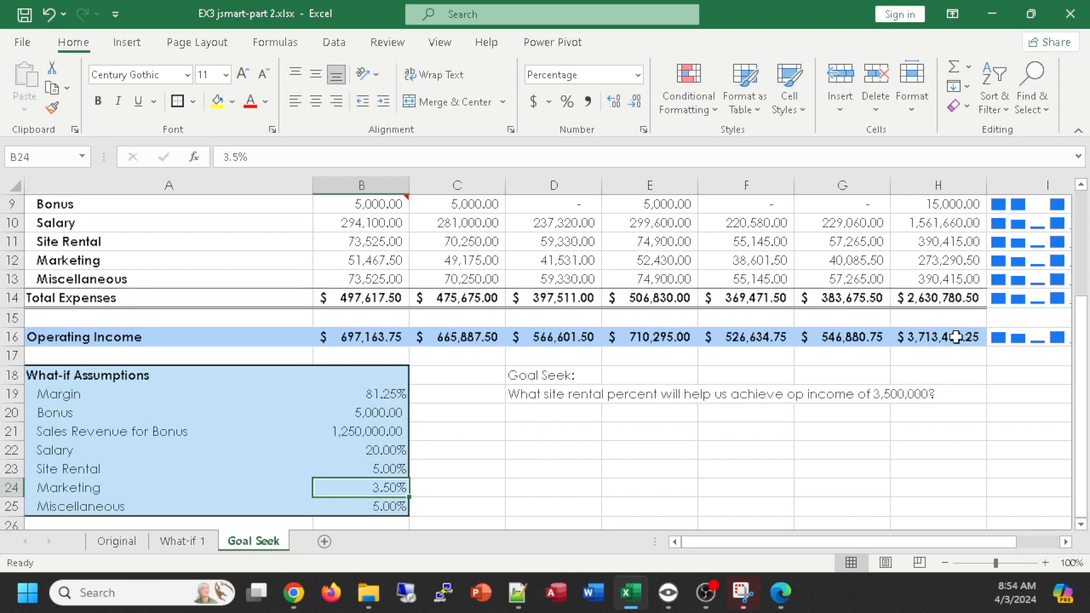
click(381, 471)
text(6)
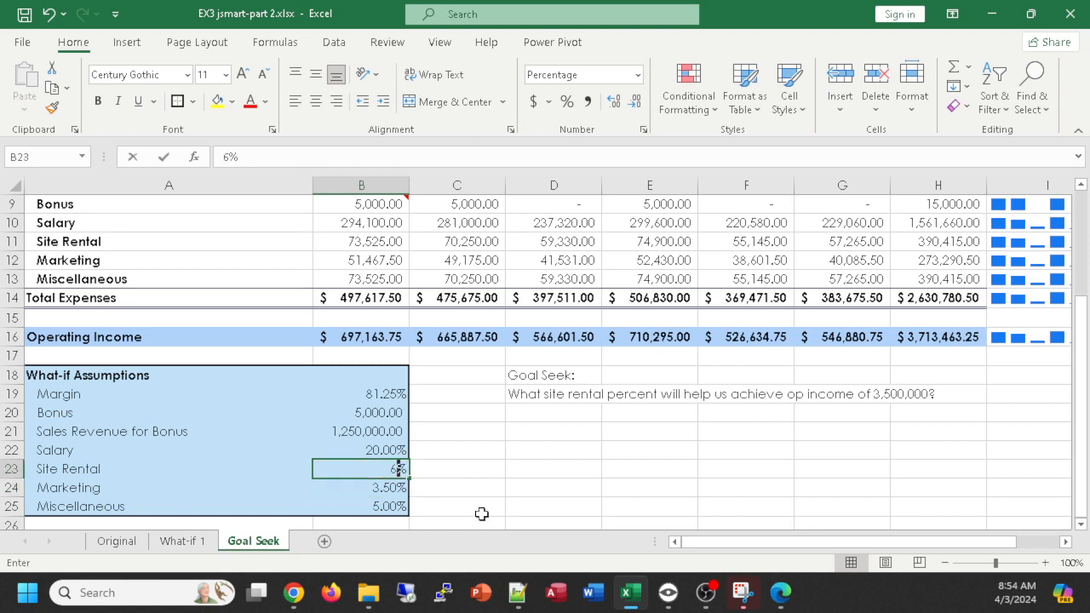
key(Return)
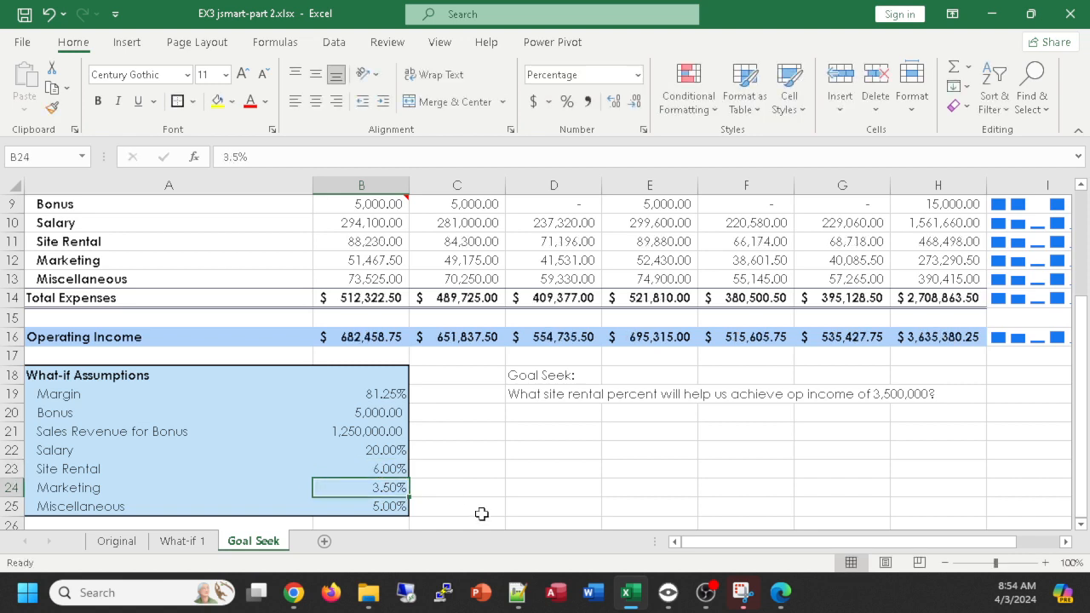
- Try site rental assumptions of 7% and 8% in B23 against the 3,500,000 operating income target
click(389, 471)
text(7)
key(Return)
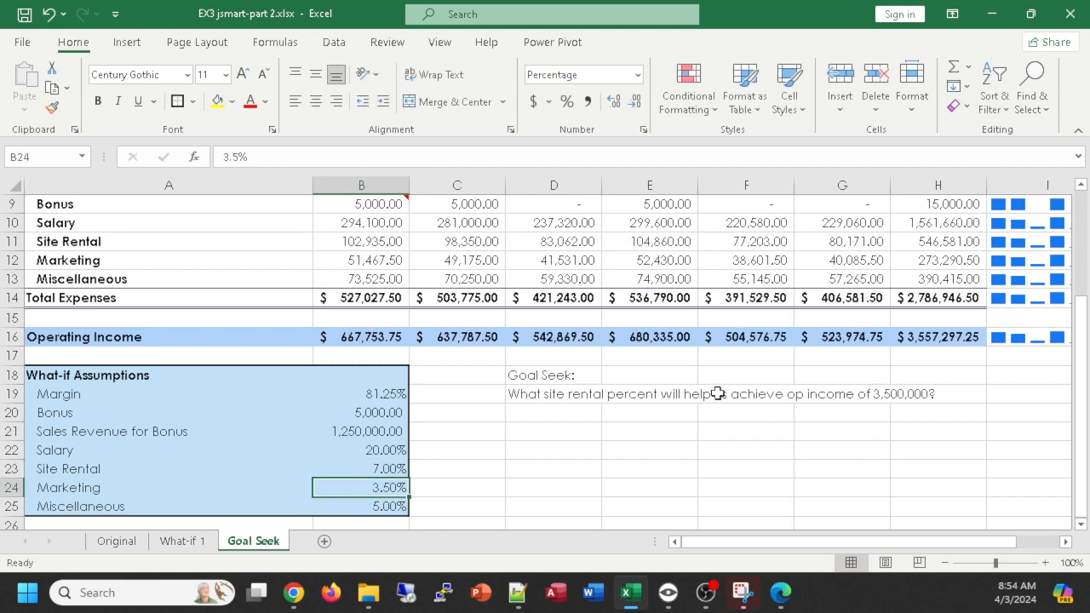
click(376, 469)
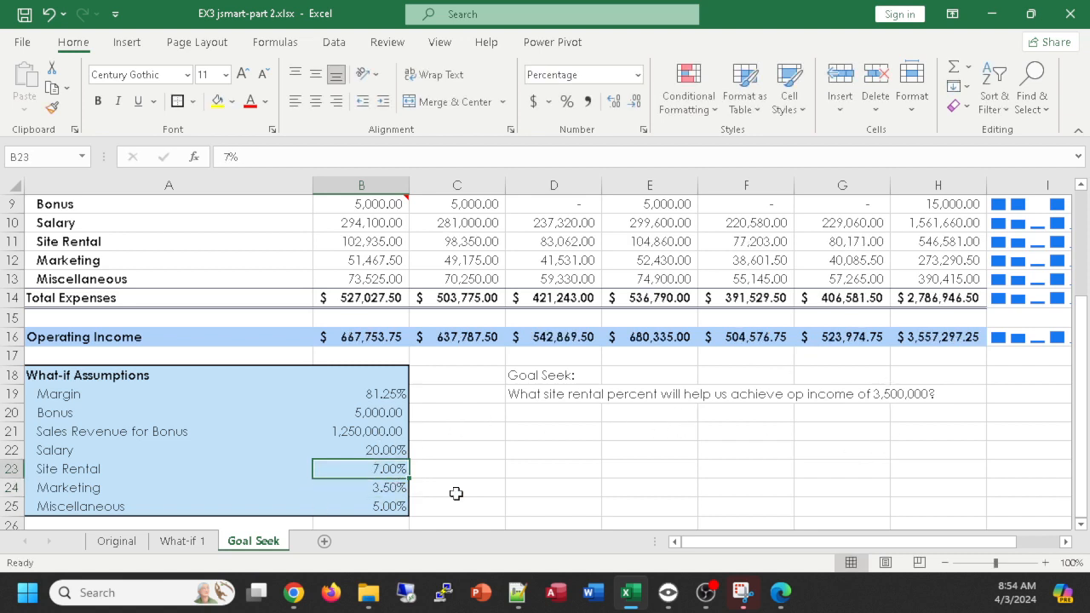
text(8)
key(Return)
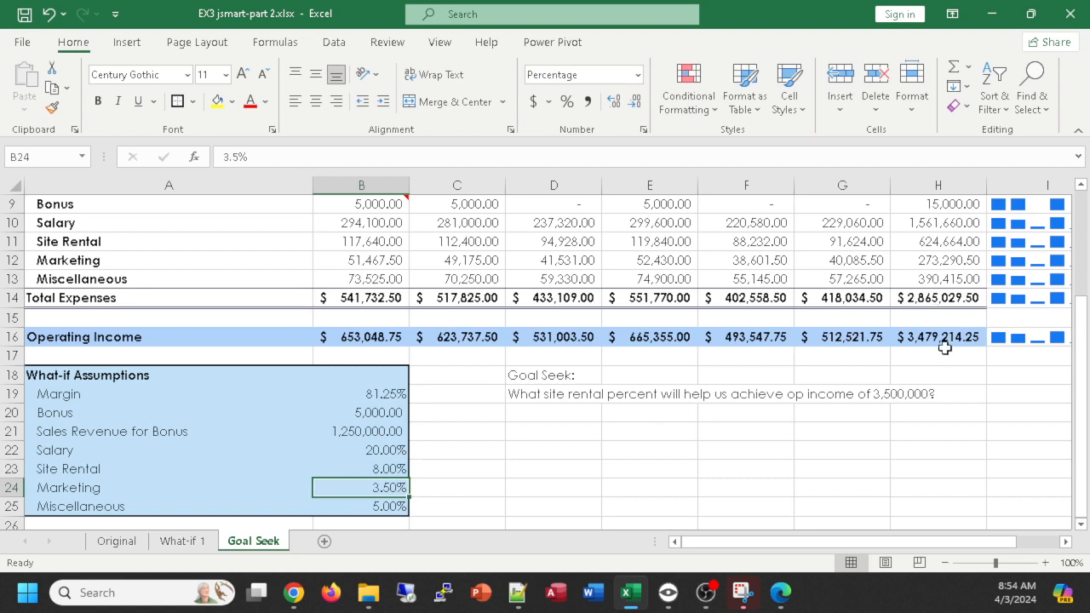
- Set the site rental assumption in B23 to 7%
click(378, 471)
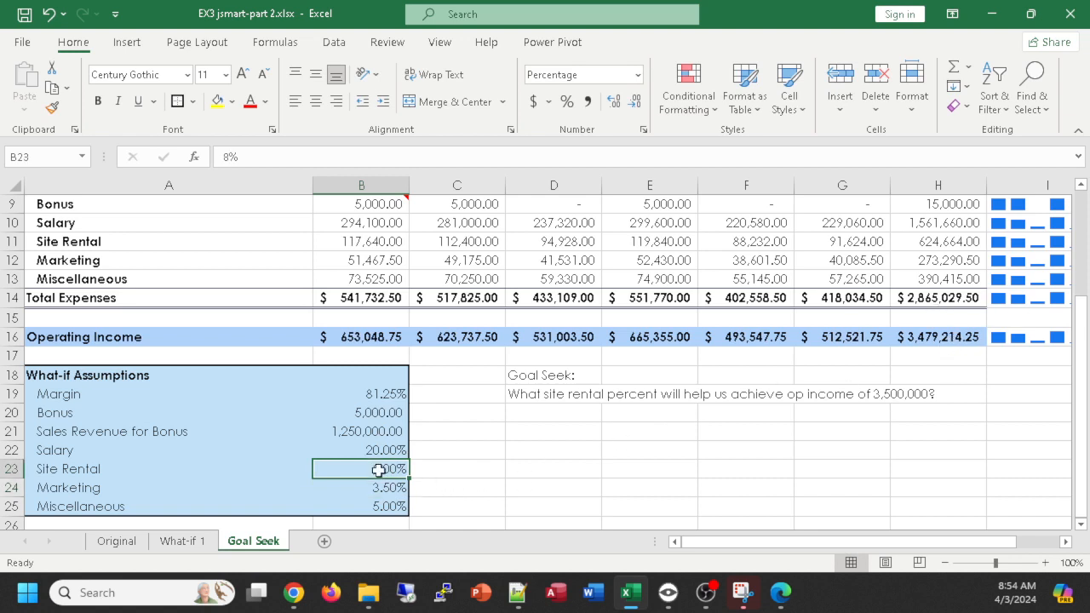
text(7)
key(Return)
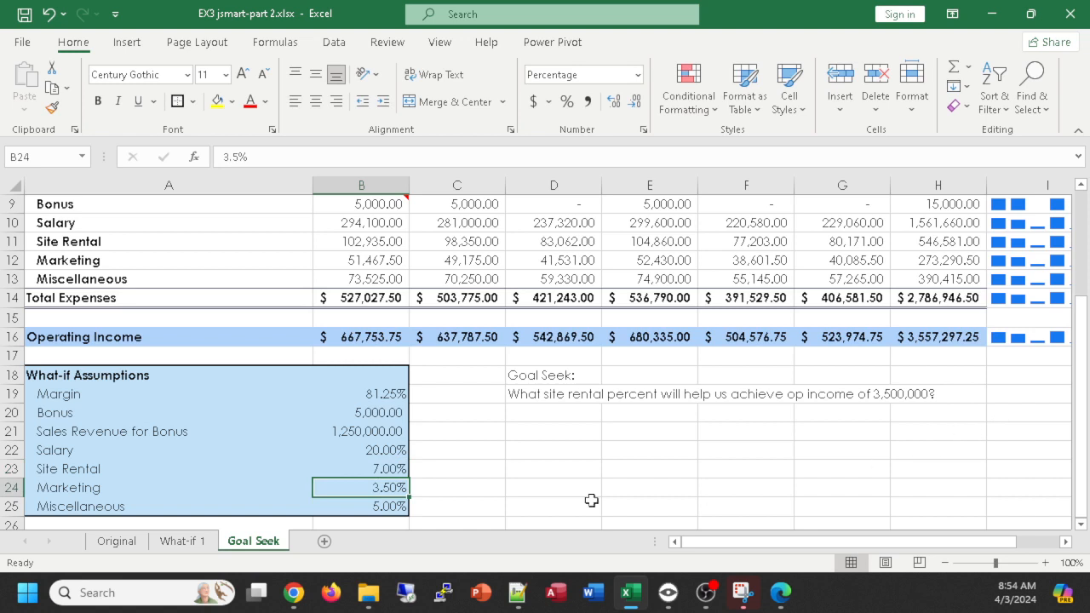
click(371, 471)
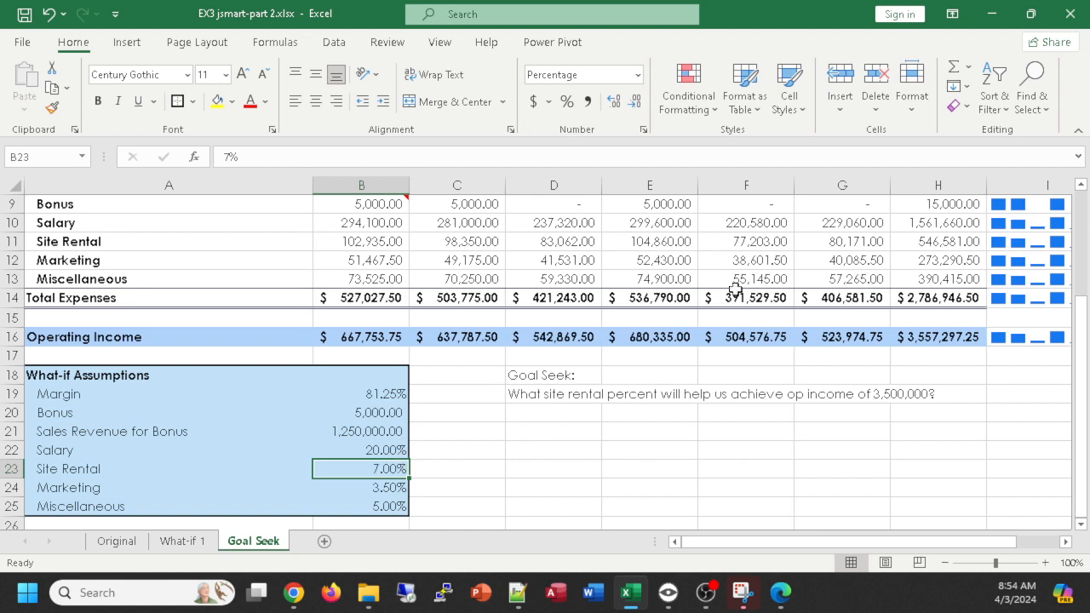
click(337, 43)
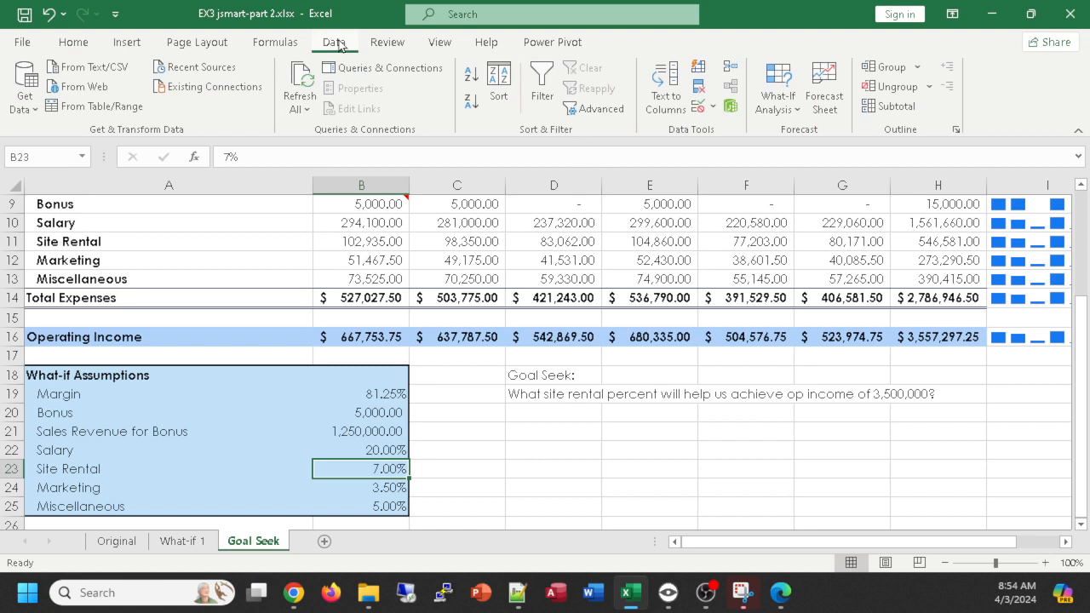
click(782, 88)
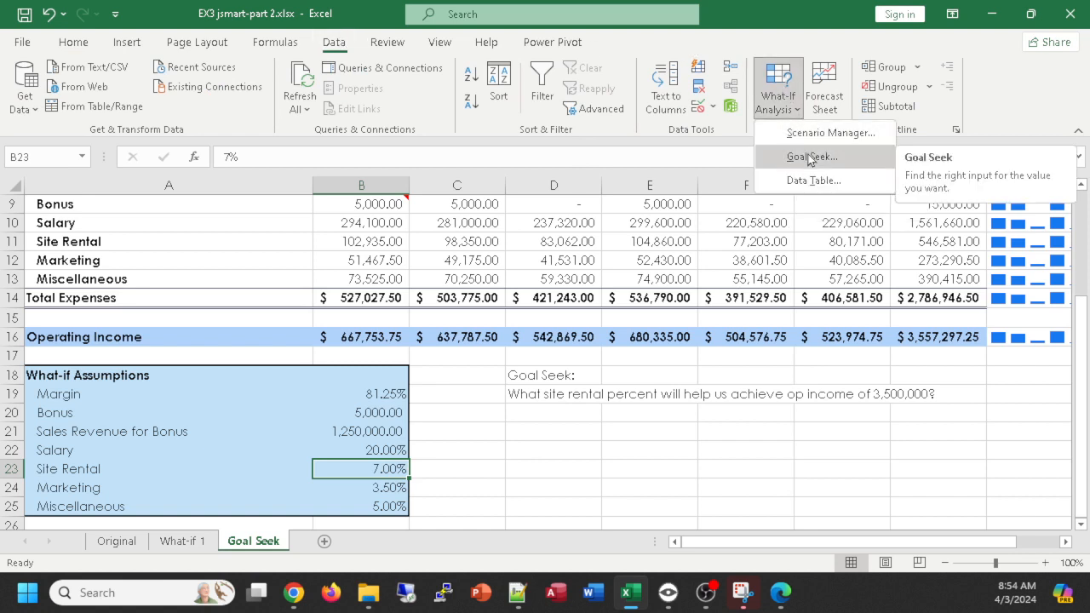
click(432, 464)
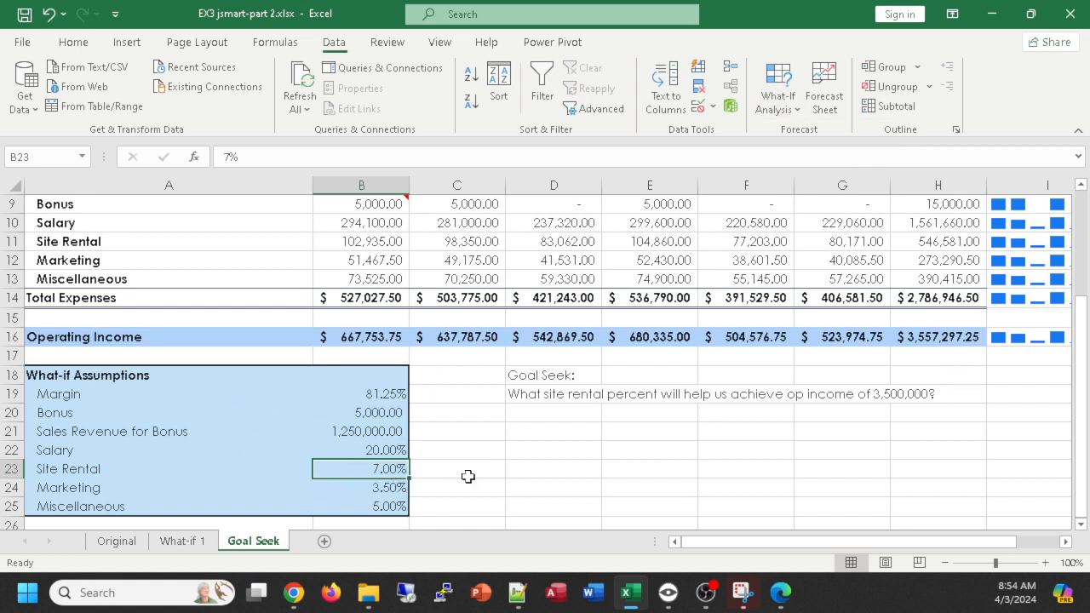
- Run Goal Seek to set total operating income in H16 to 3500000 by changing the site rental percent in B23
click(938, 336)
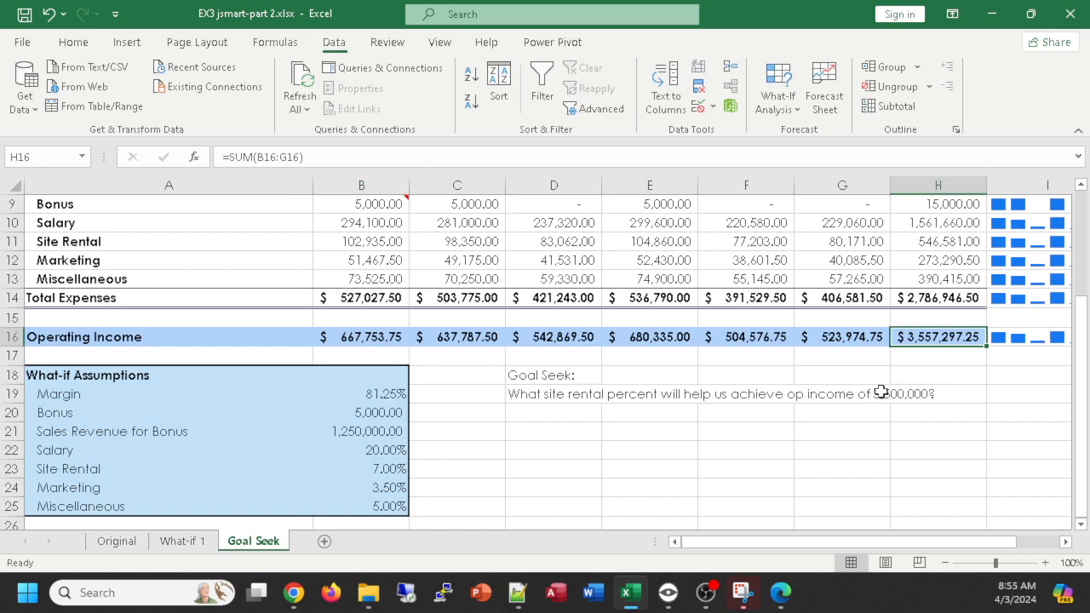
click(780, 98)
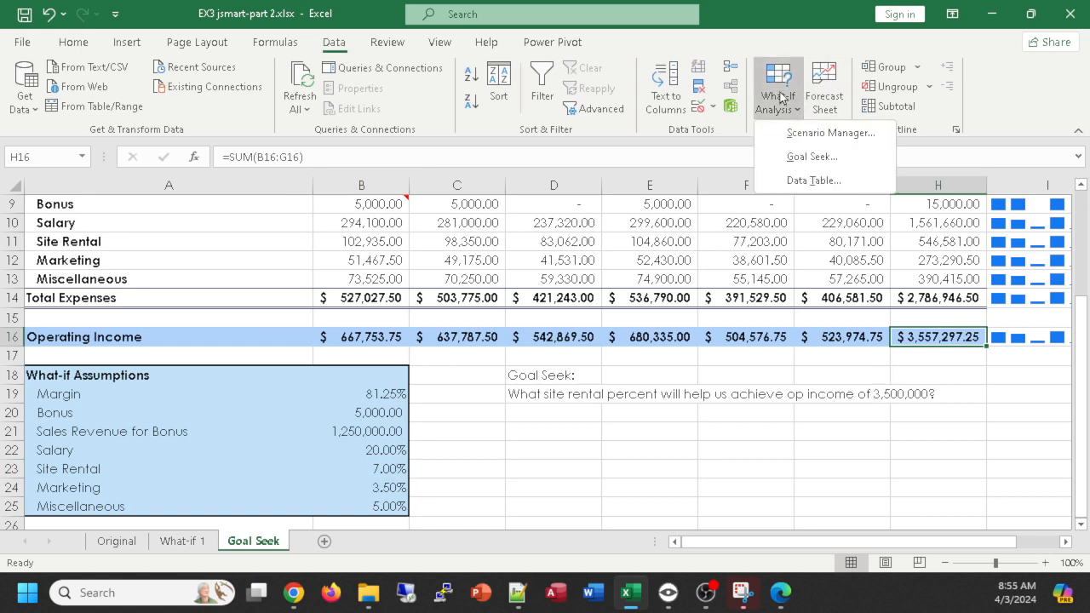
click(804, 157)
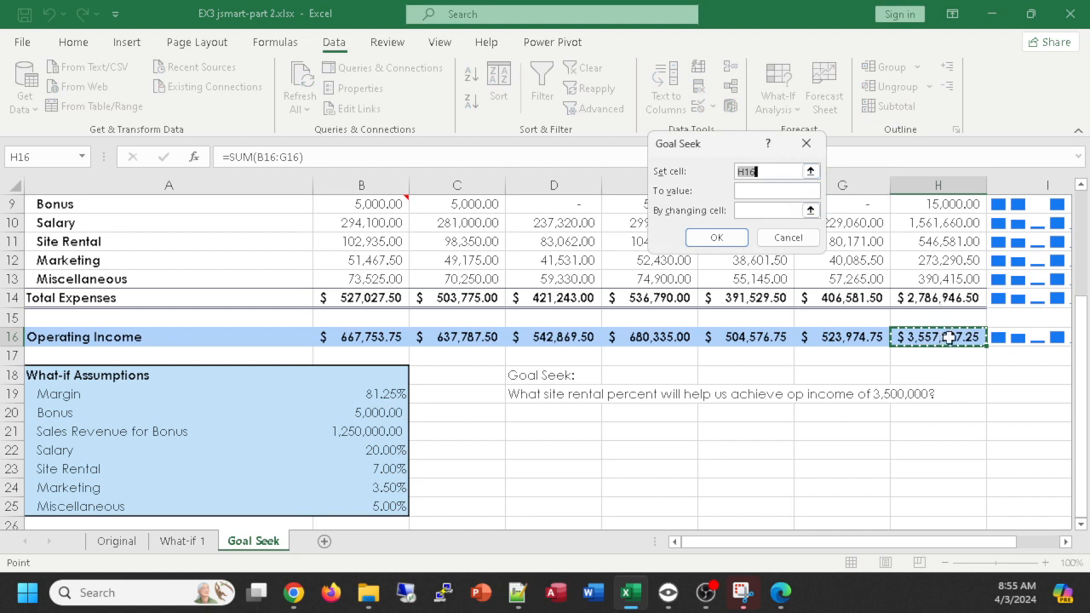
click(761, 192)
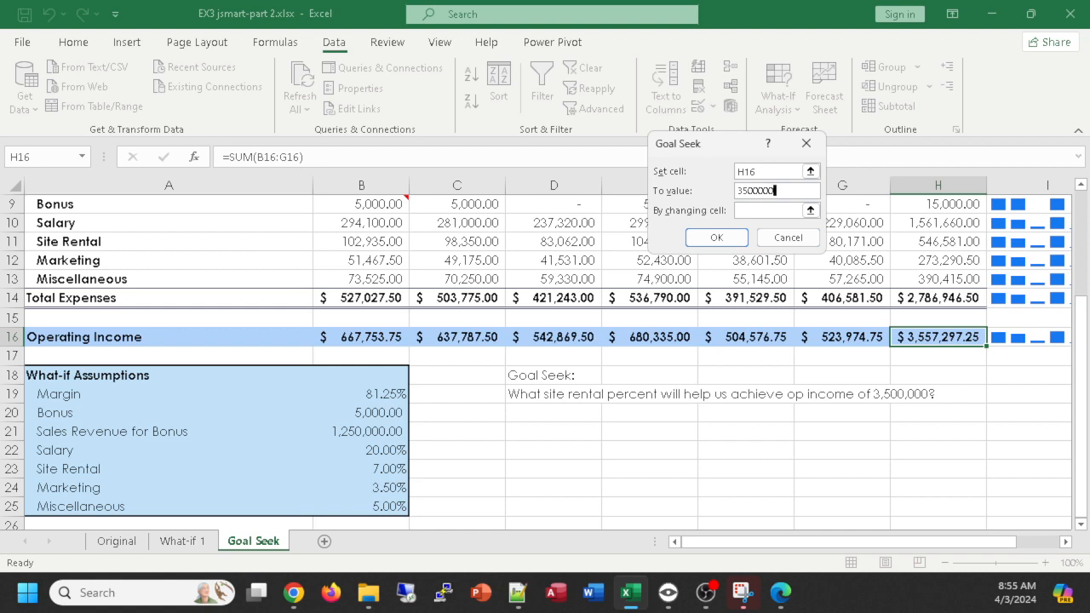
click(766, 211)
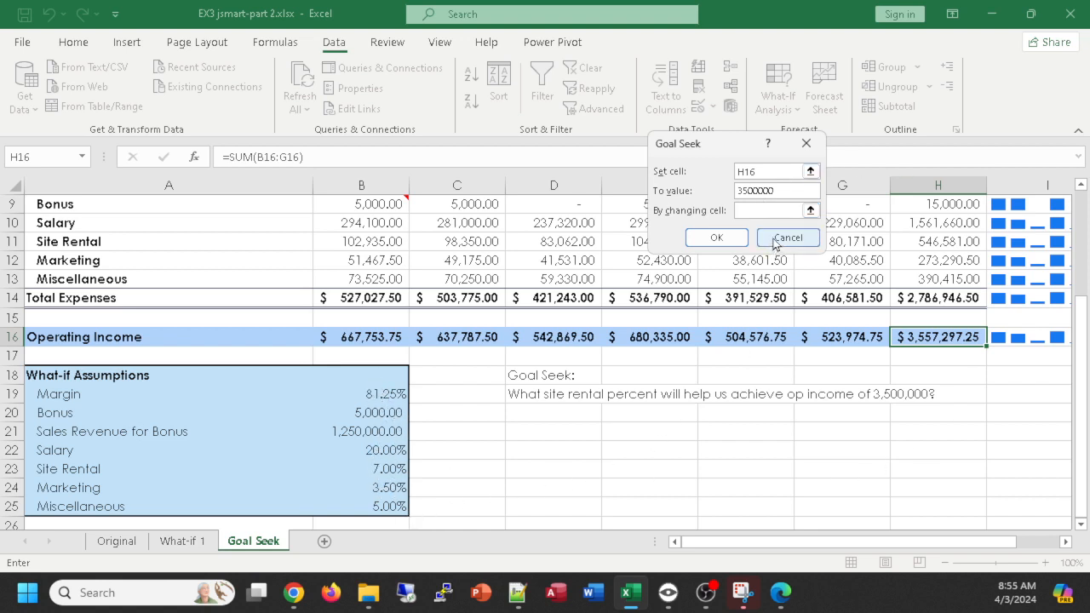
click(748, 210)
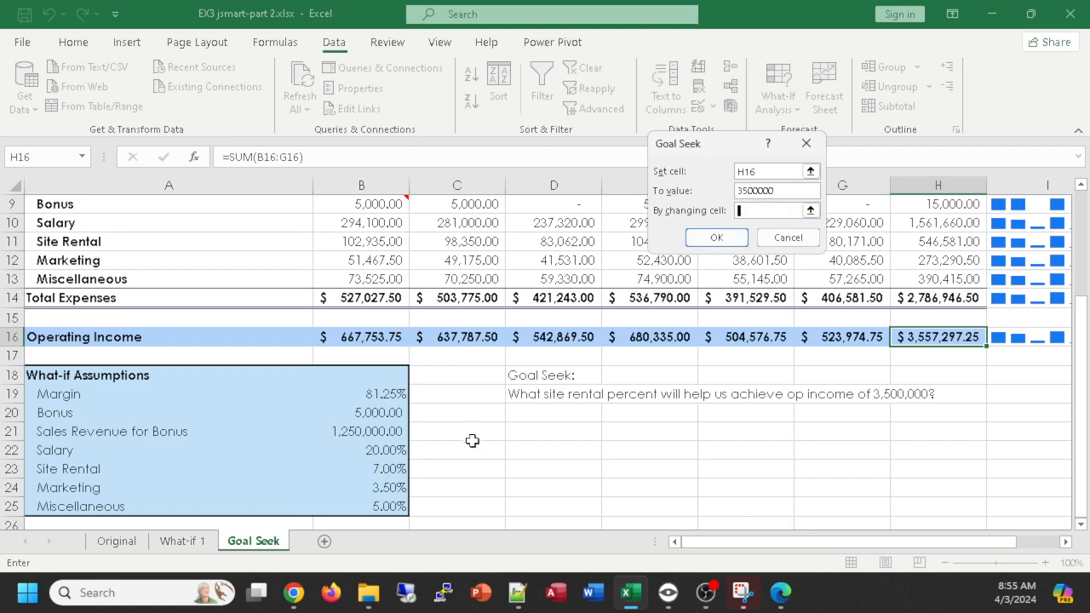
click(376, 472)
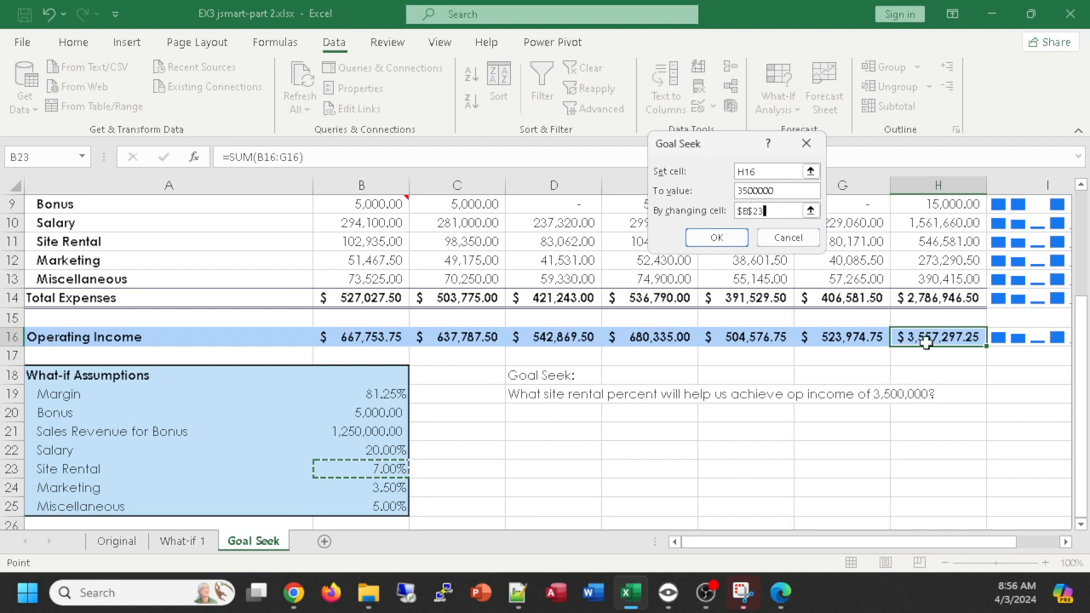
click(717, 238)
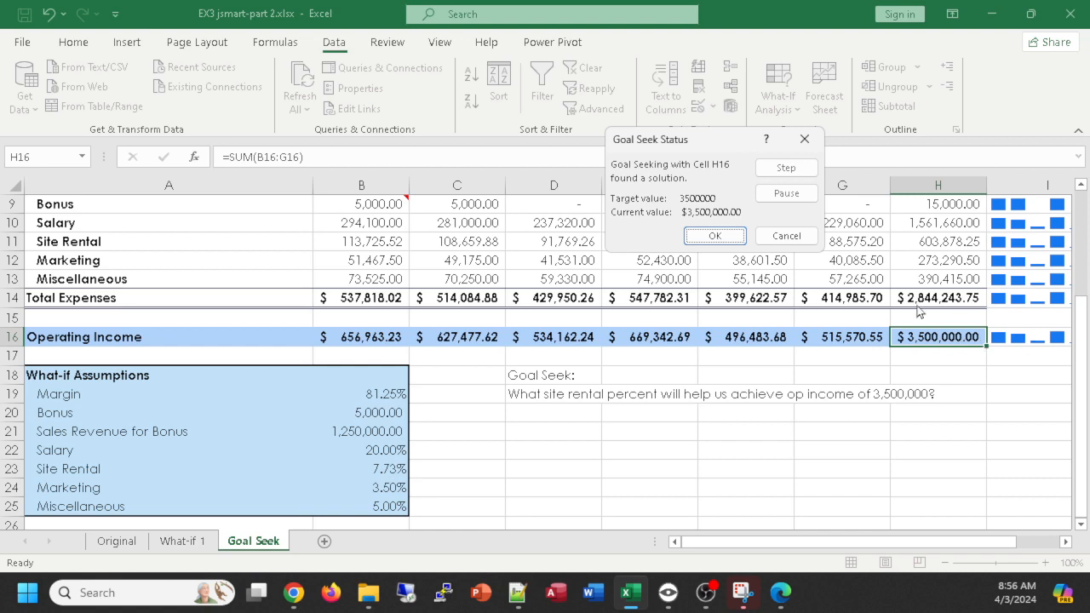
click(714, 237)
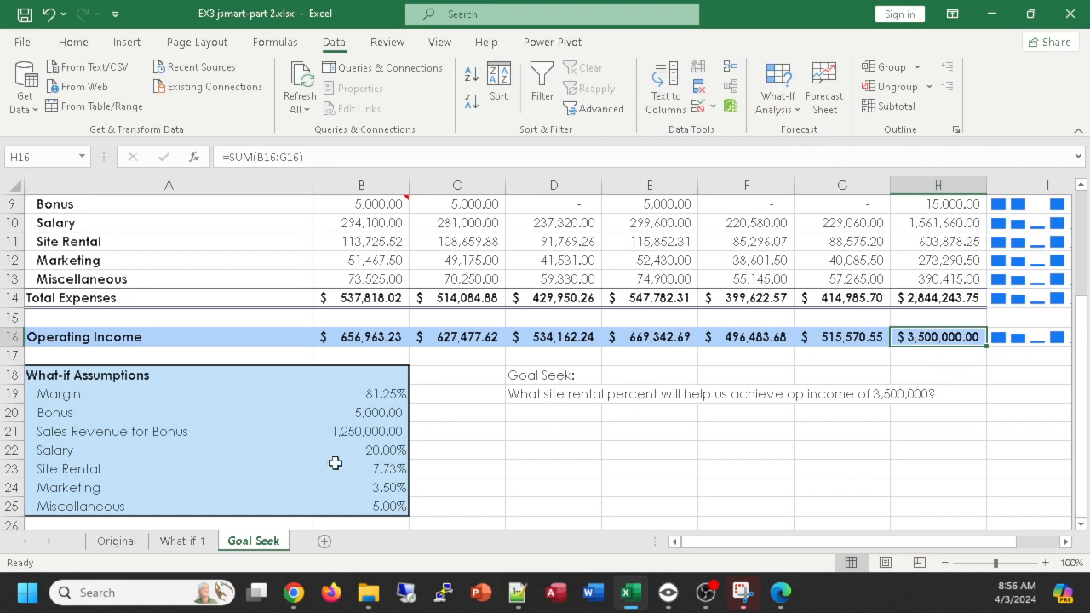
- Highlight the site rental percent in cell B23 with a yellow fill
click(380, 471)
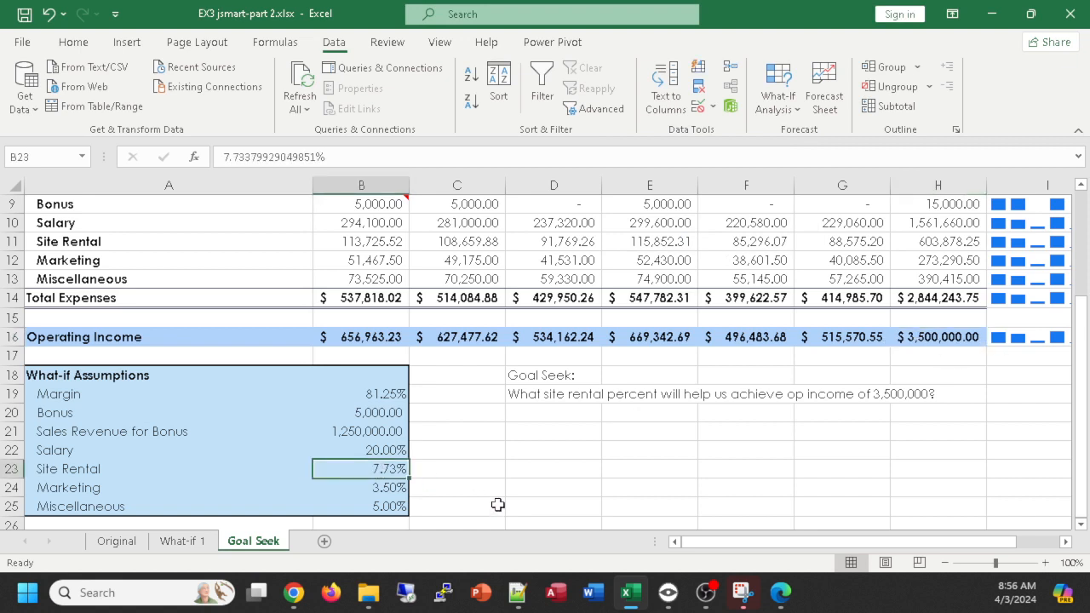
click(81, 52)
click(218, 101)
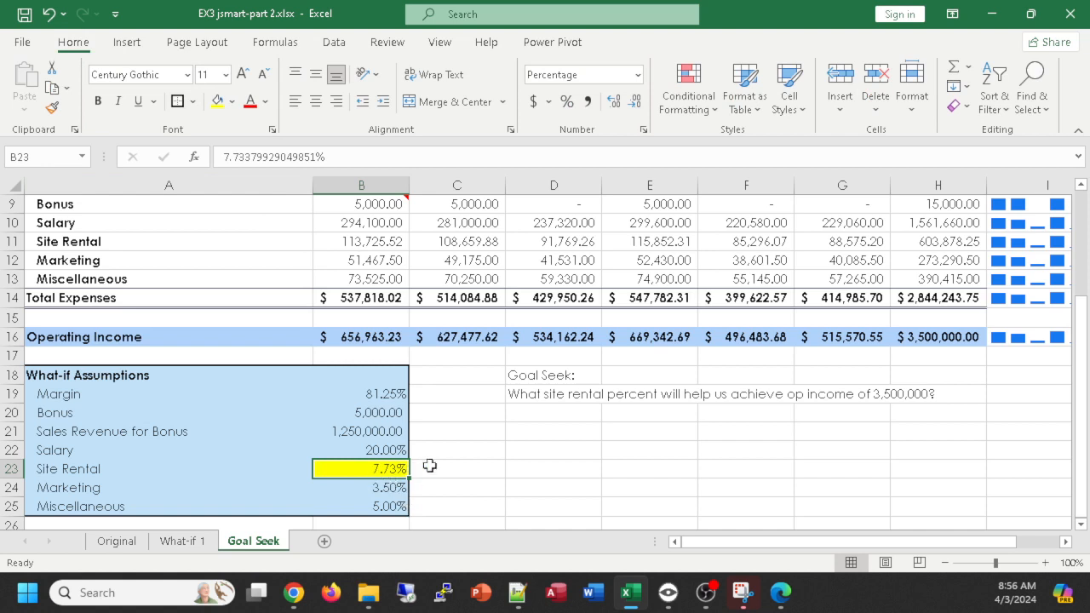
click(458, 469)
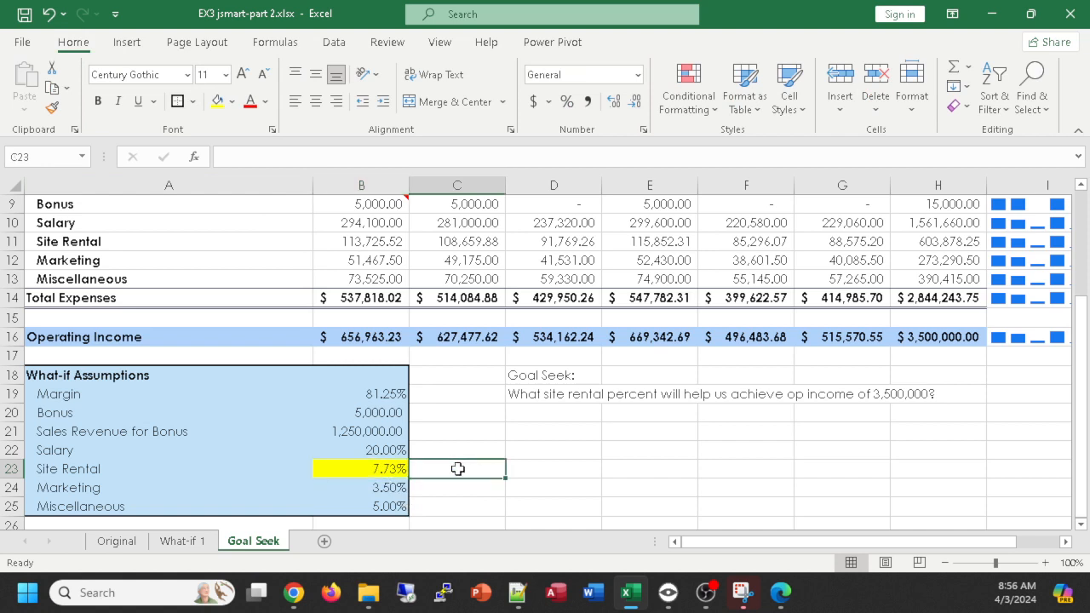
- Add a comment to the site rental percent in cell B23
click(366, 468)
right_click(373, 472)
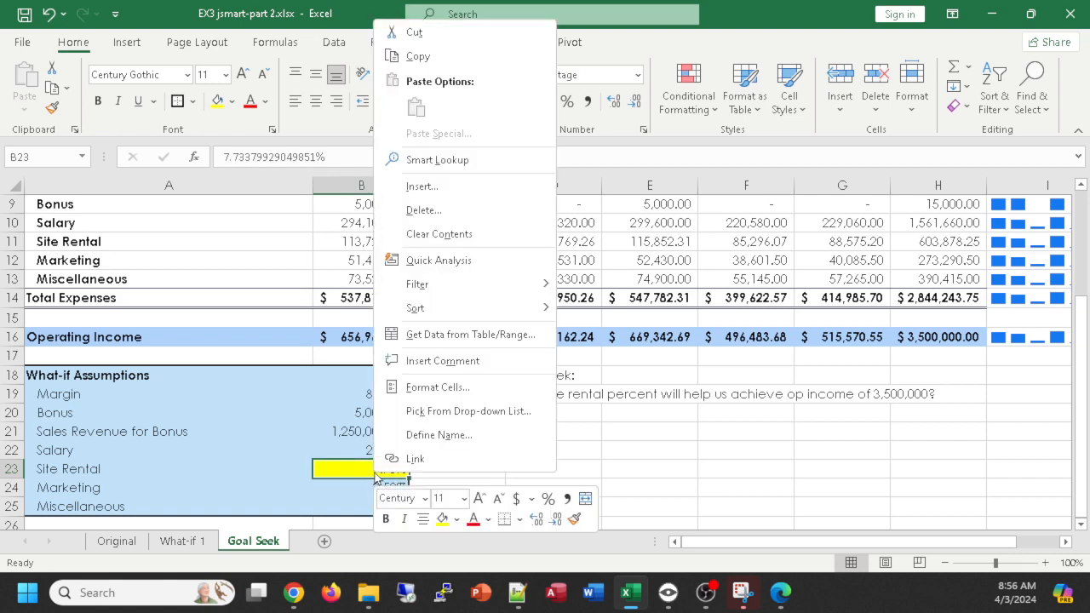
click(443, 360)
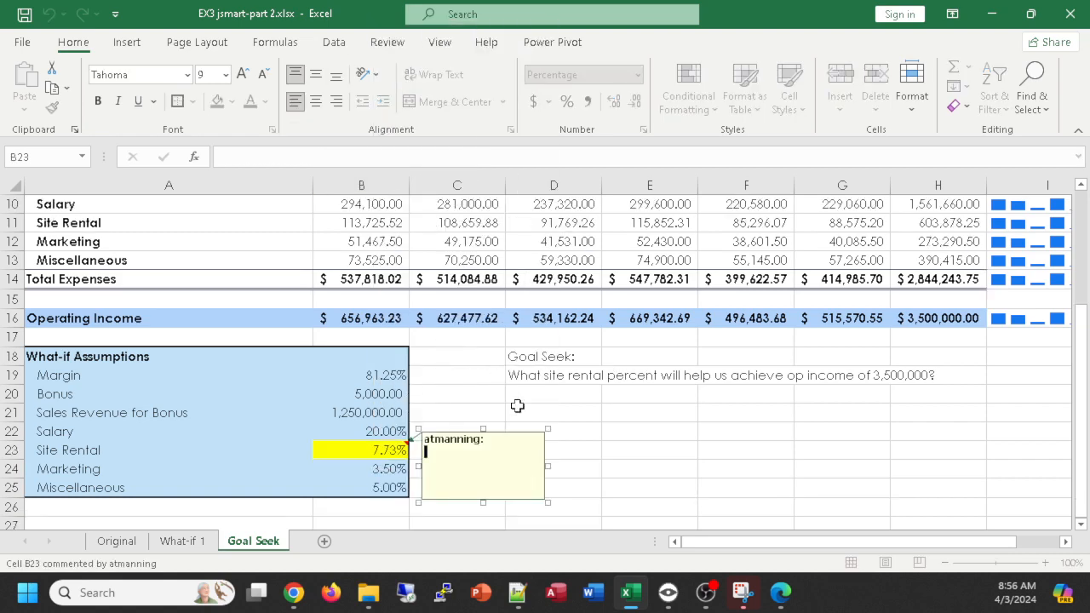
text(found via goal-seek)
click(700, 448)
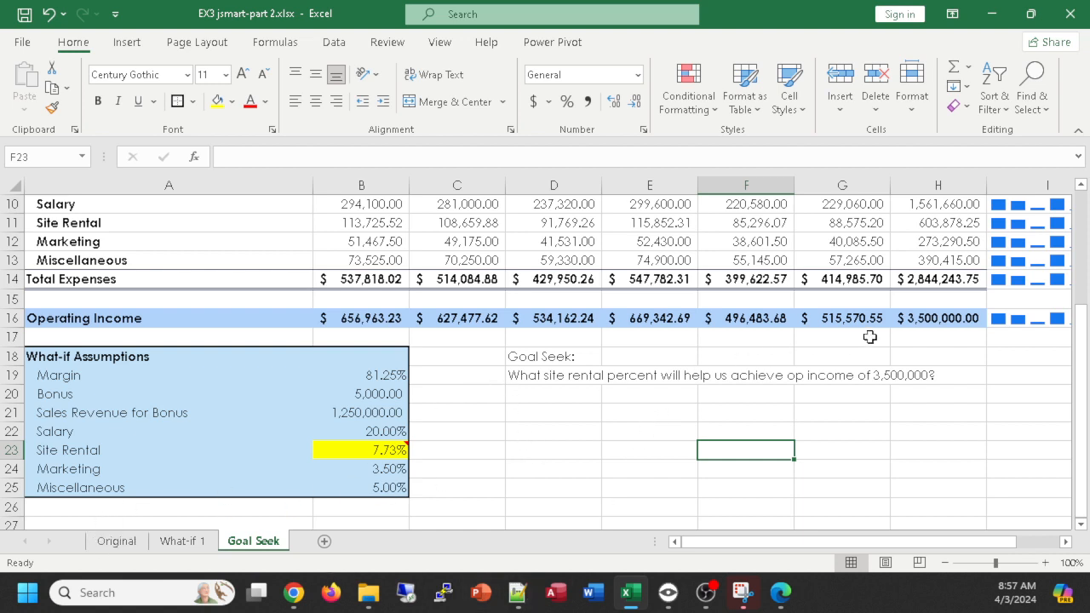
- Highlight the total operating income in cell H16 with a yellow fill
click(937, 318)
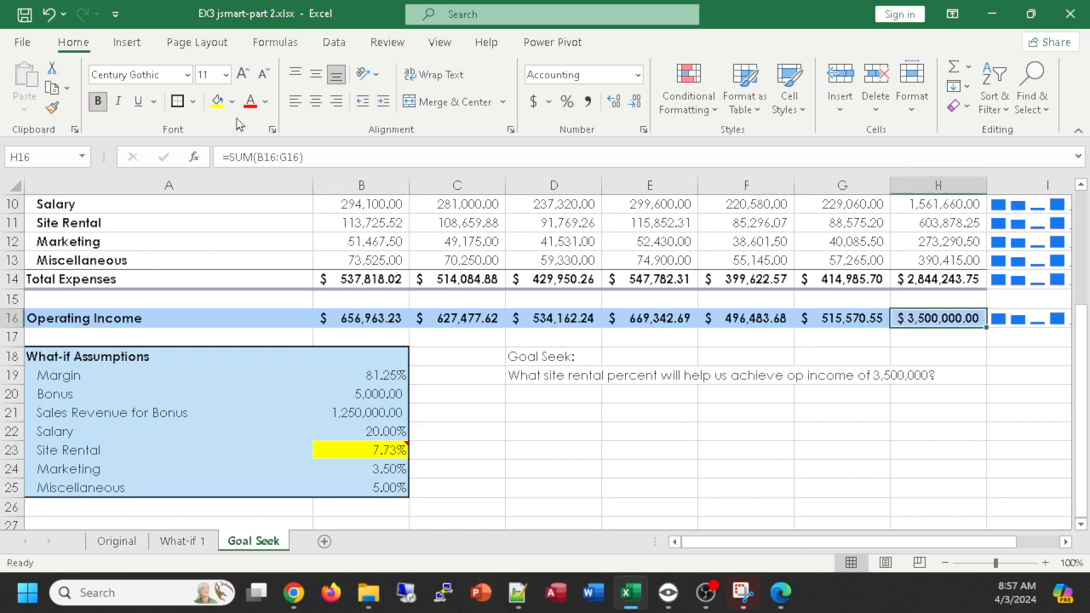
click(217, 100)
click(851, 454)
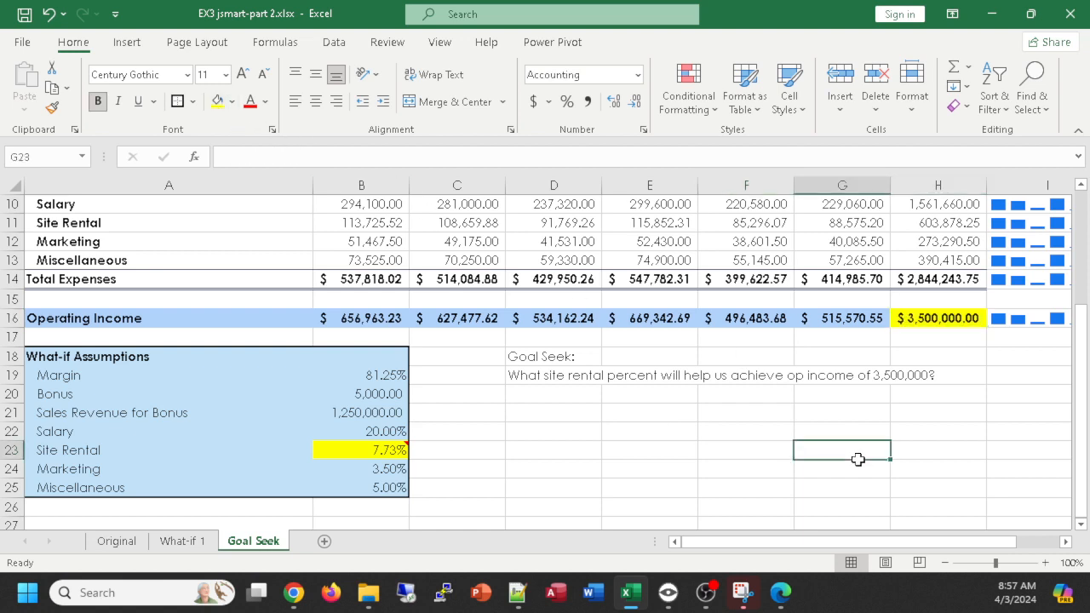
click(361, 453)
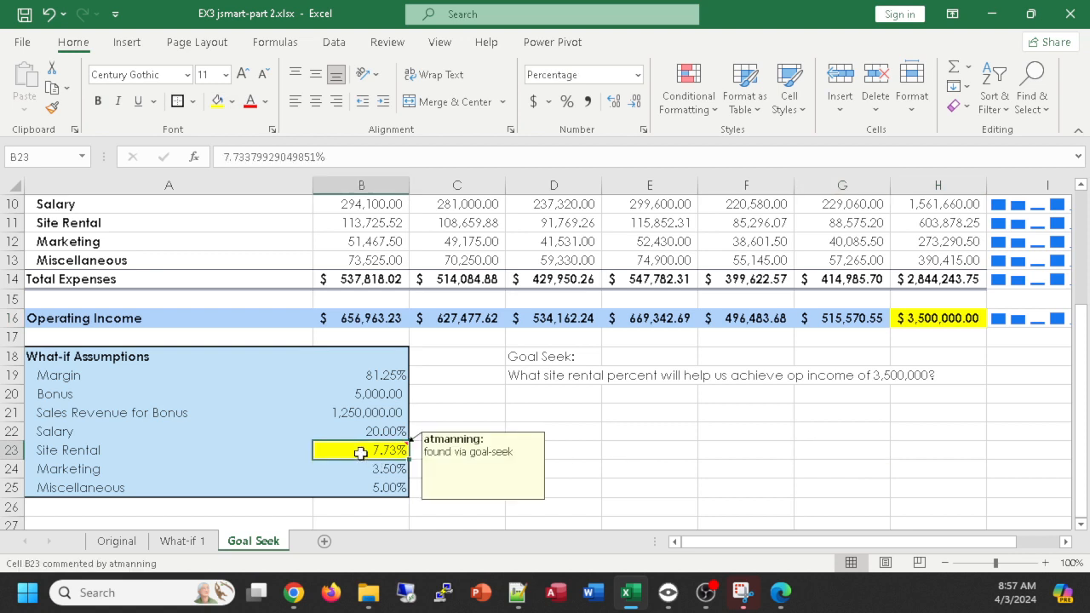
click(950, 316)
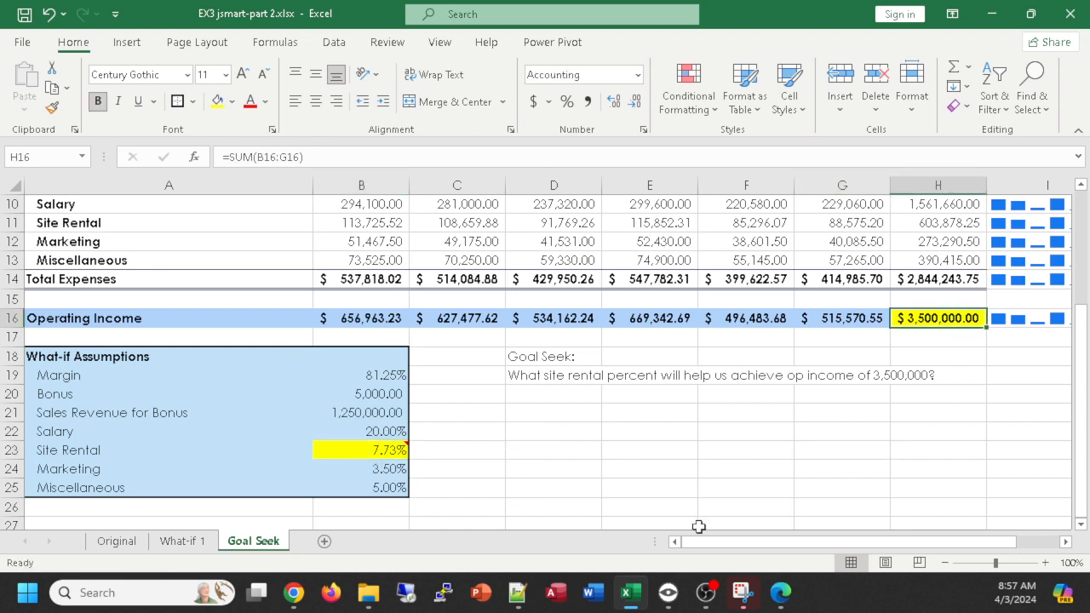
- Create a copy of the Original worksheet at the end of the workbook
click(103, 543)
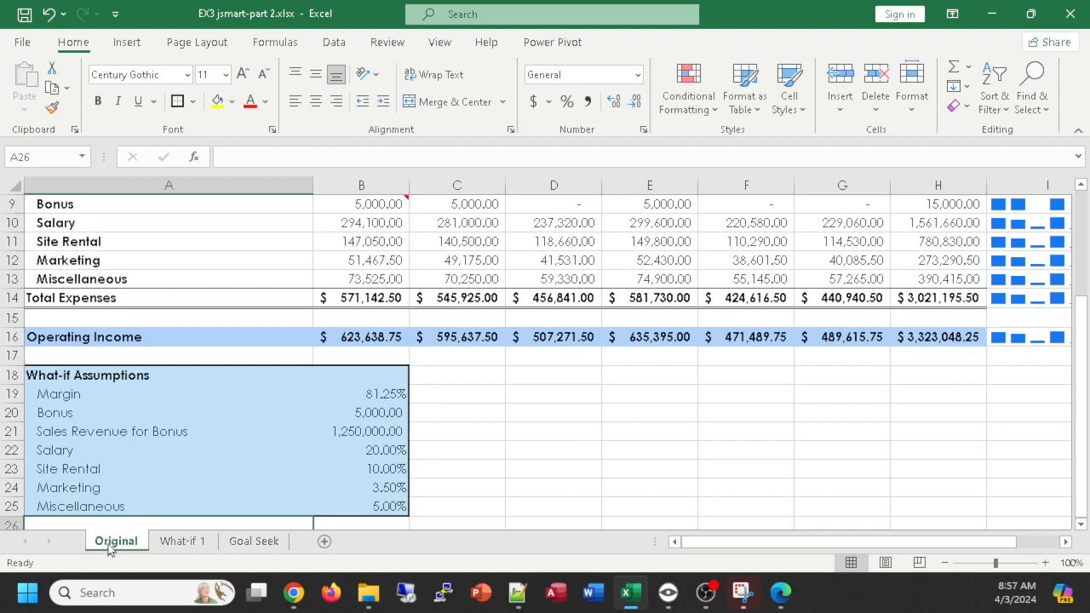
right_click(111, 545)
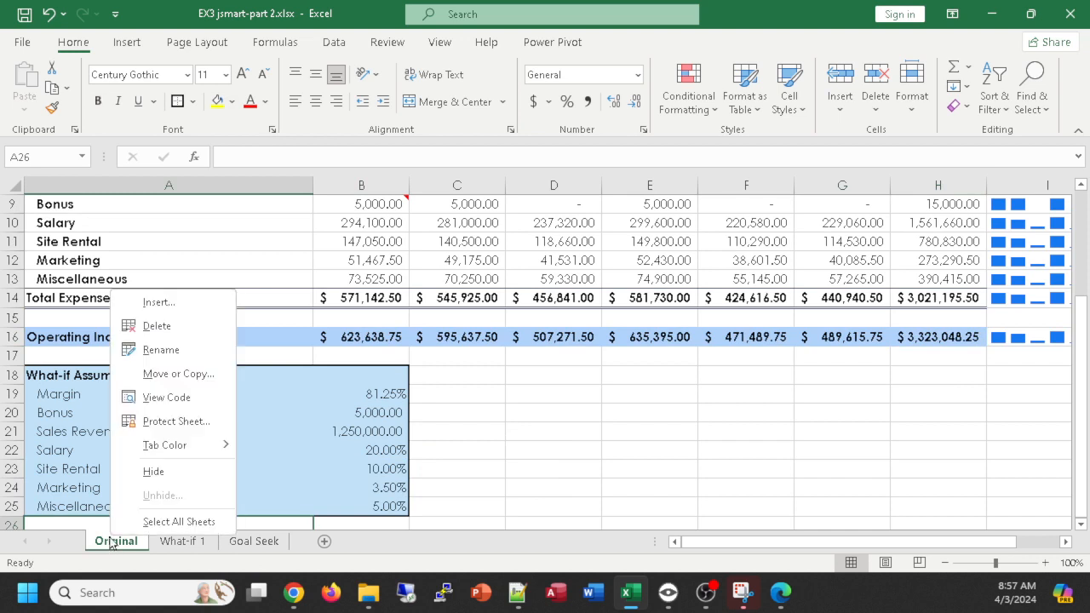
click(171, 373)
click(100, 376)
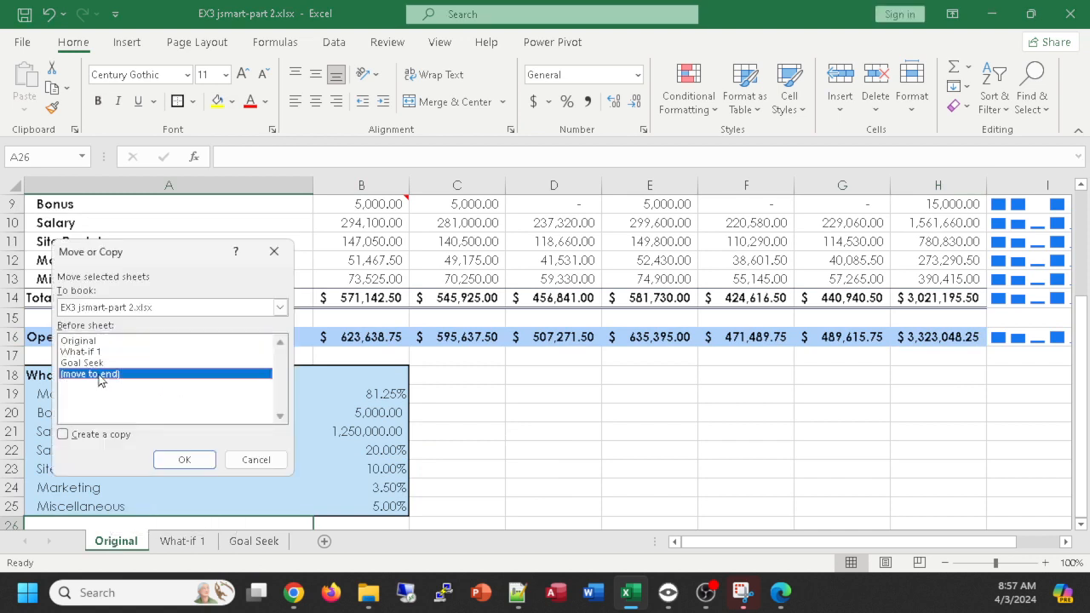
click(62, 436)
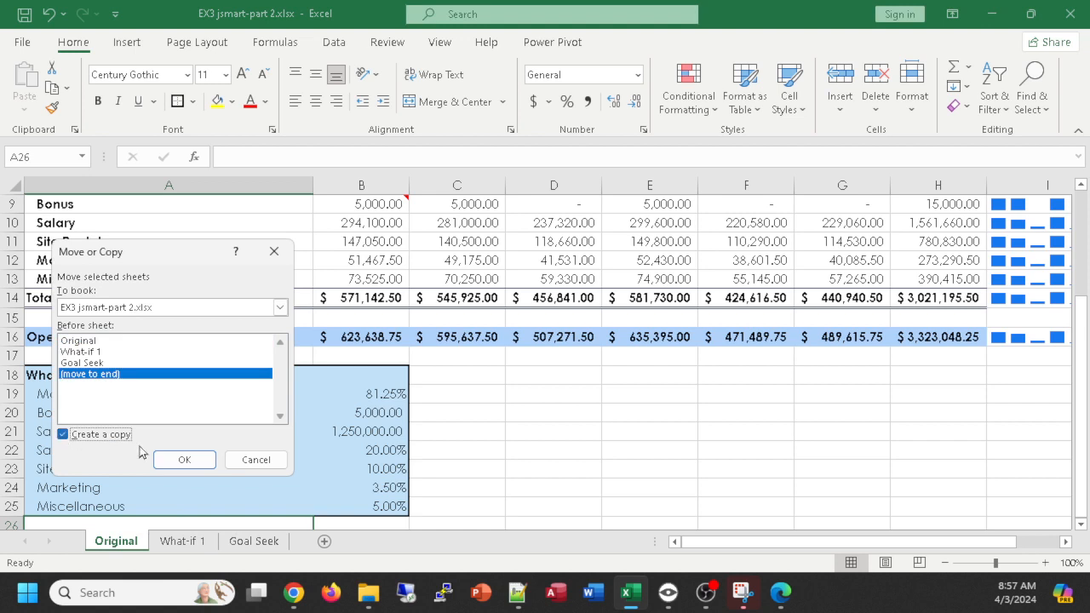
click(183, 458)
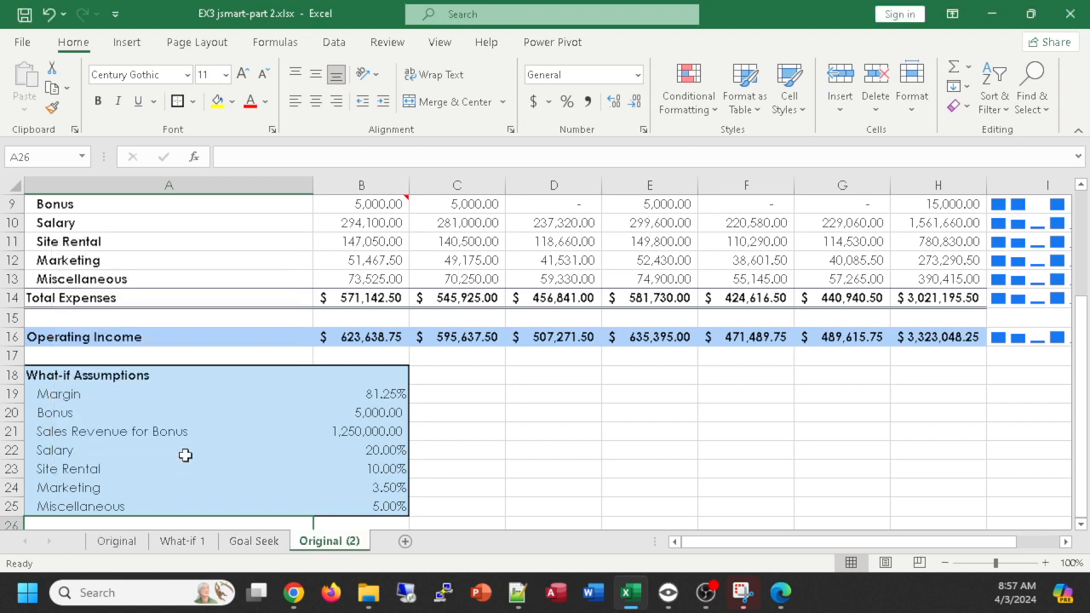
- Rename the copied worksheet as Goal Seek 2
double_click(313, 540)
text(Go)
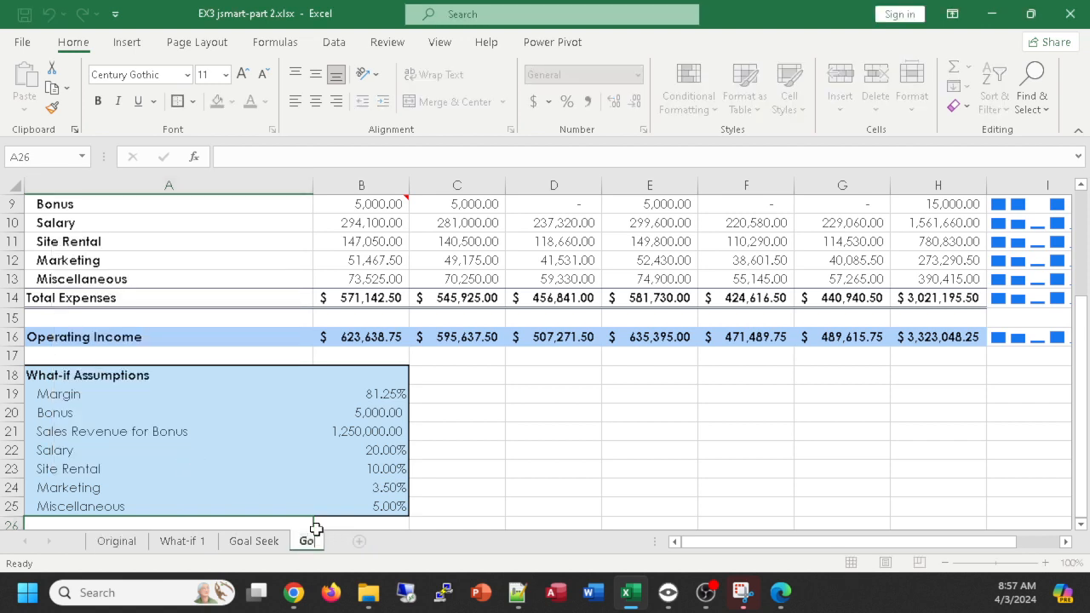
text(al Seek 2)
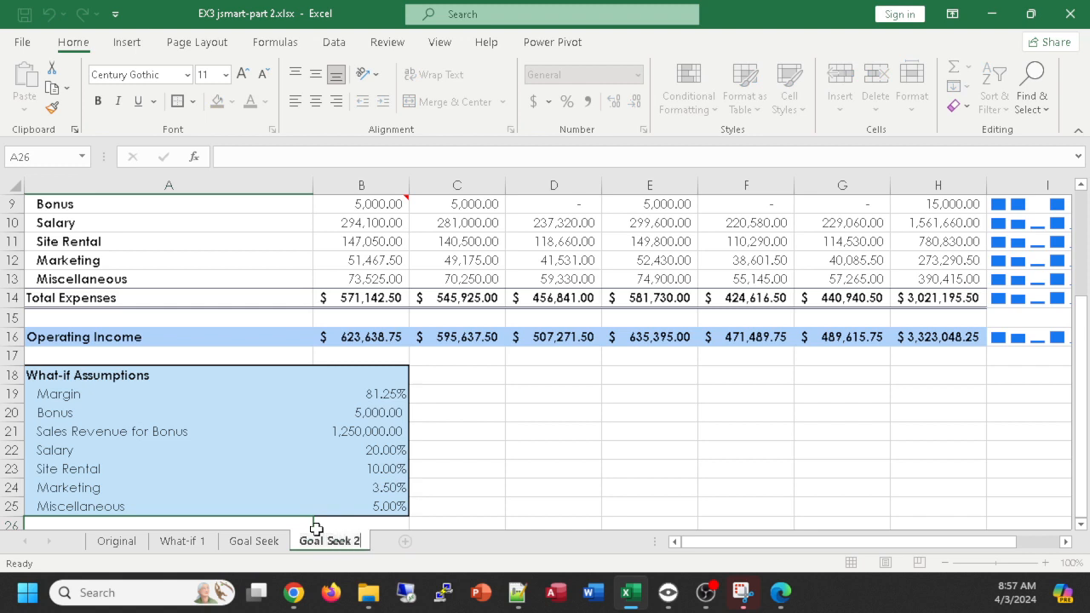
key(Return)
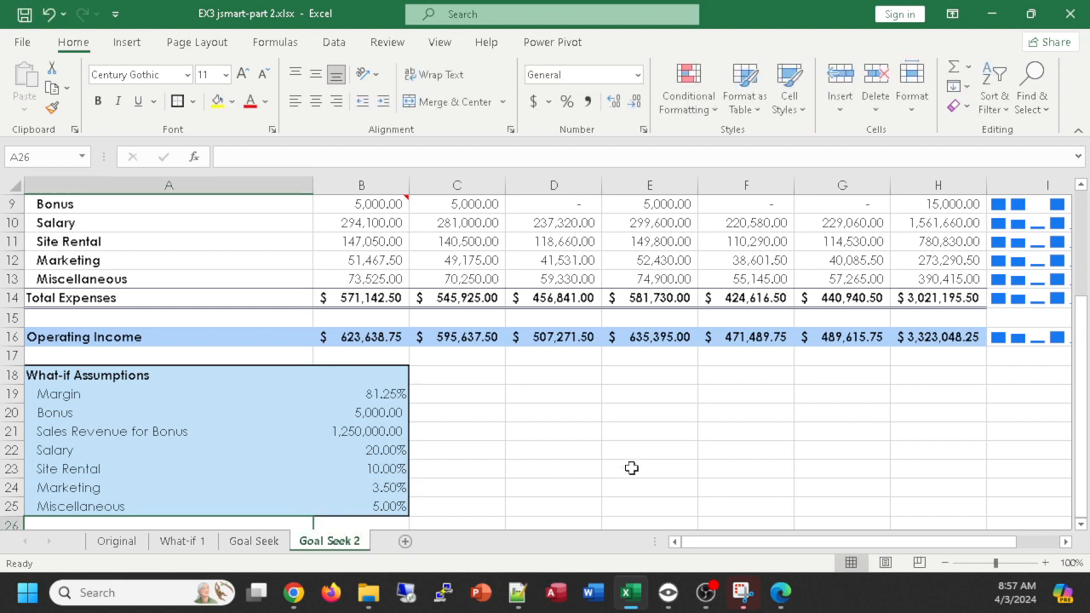
- Run Goal Seek on the total operating income in H16 with a target of 4000000 by changing the salary percent in B22
click(926, 338)
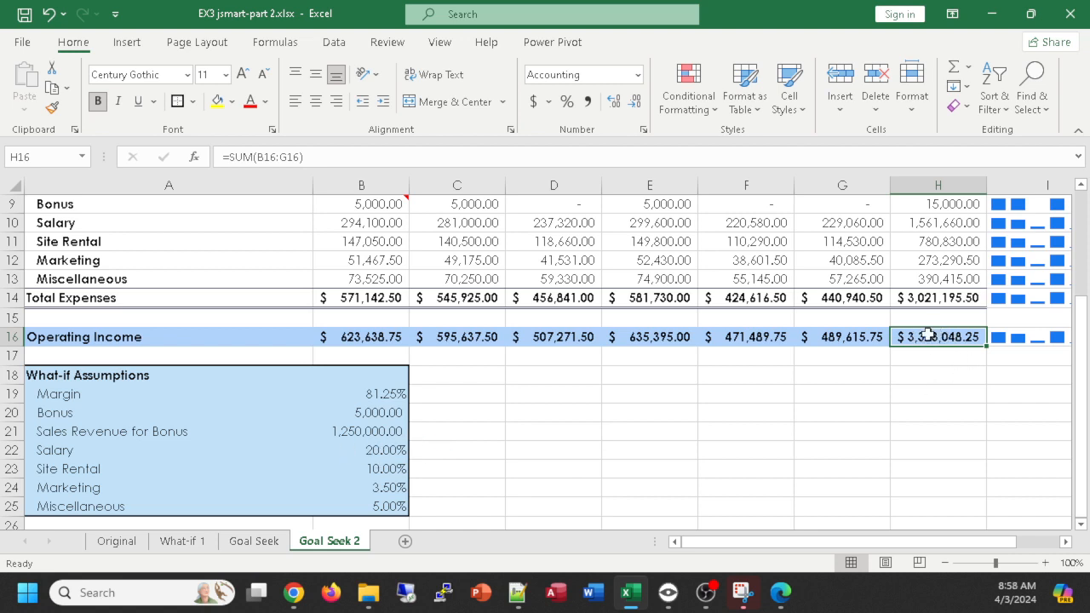
click(433, 450)
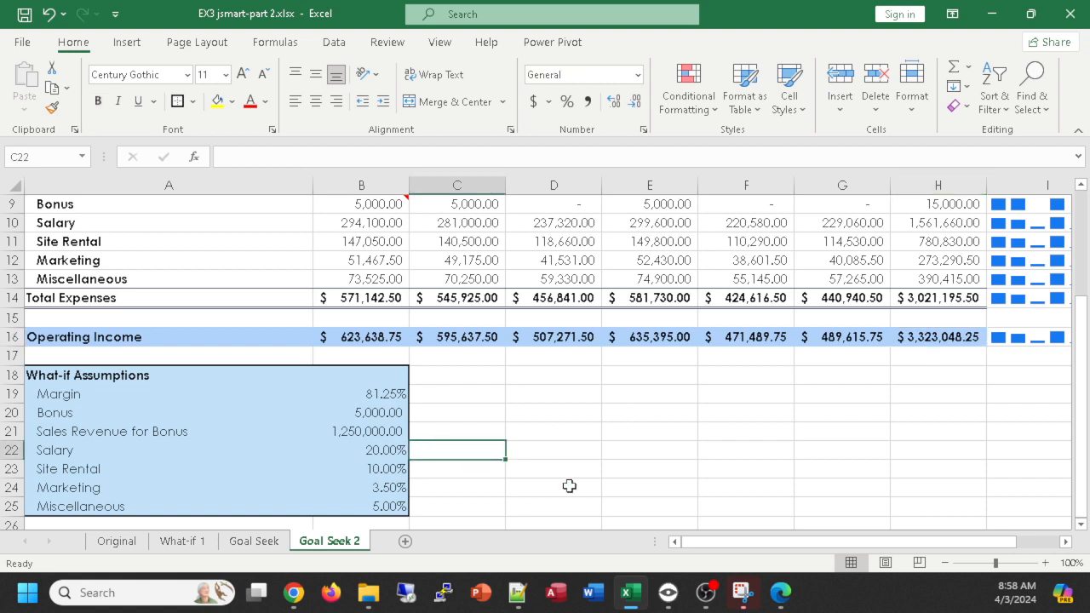
click(939, 338)
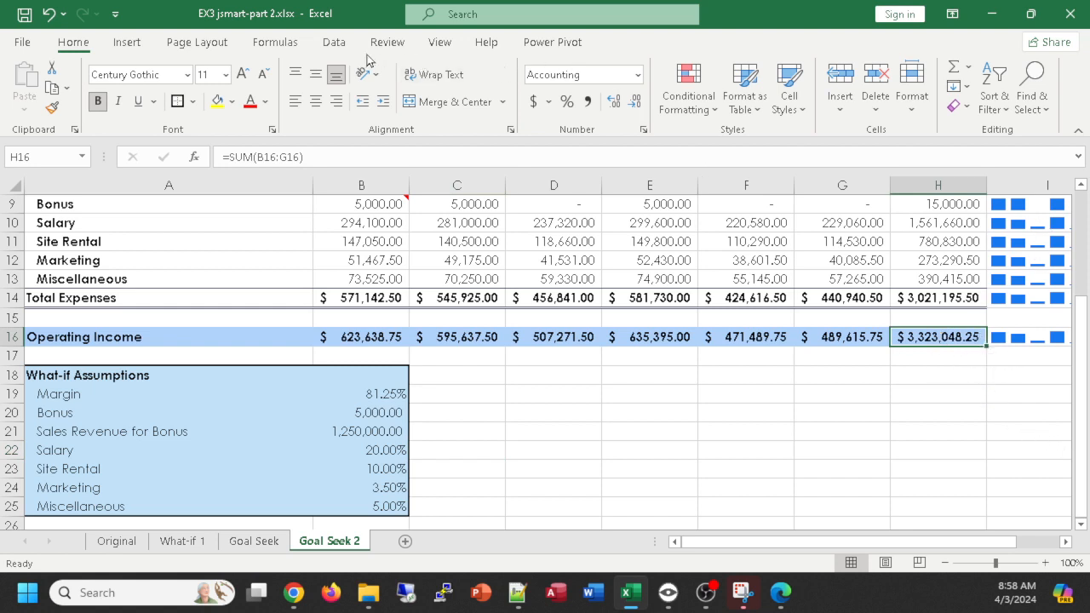
click(332, 43)
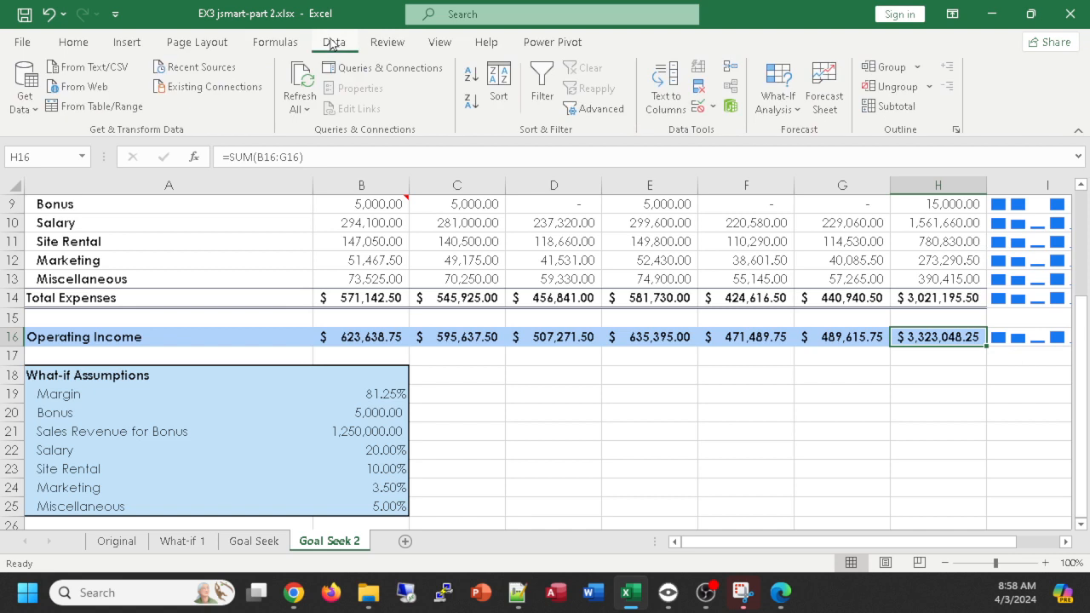
click(783, 100)
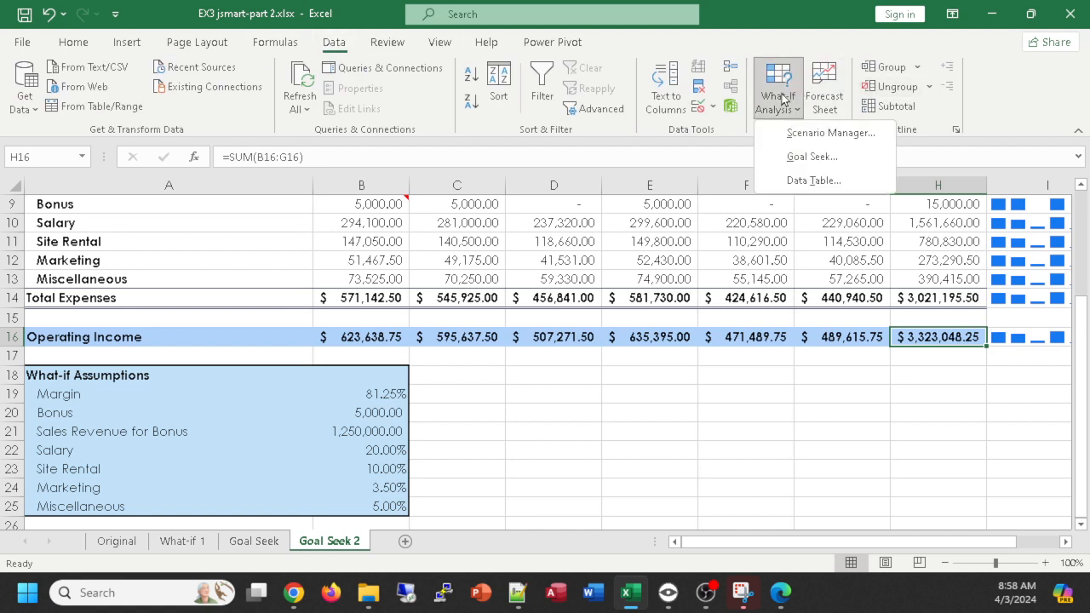
click(810, 158)
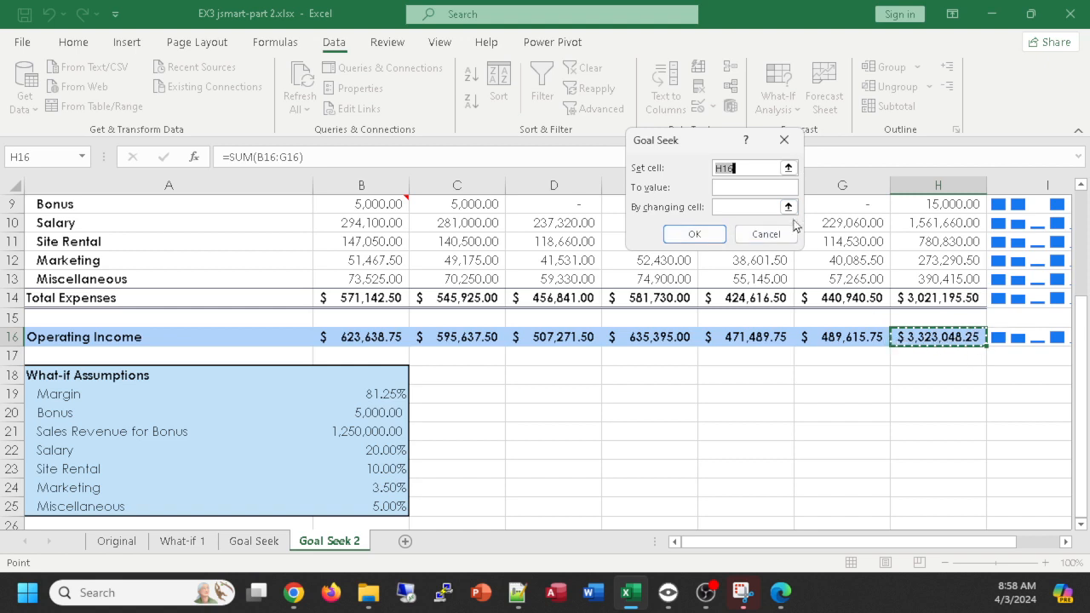
click(753, 188)
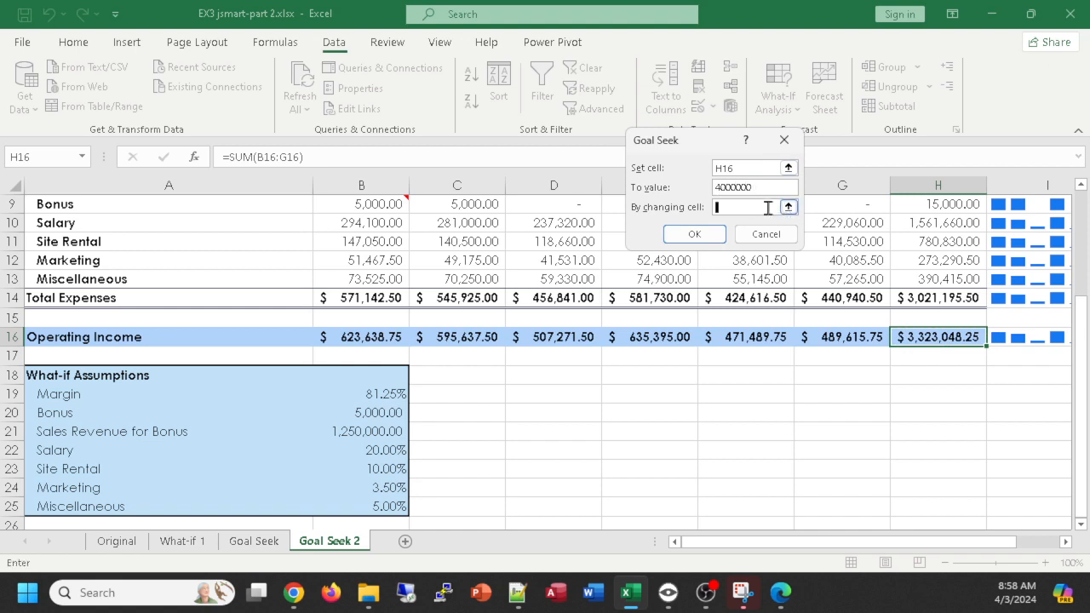
click(772, 211)
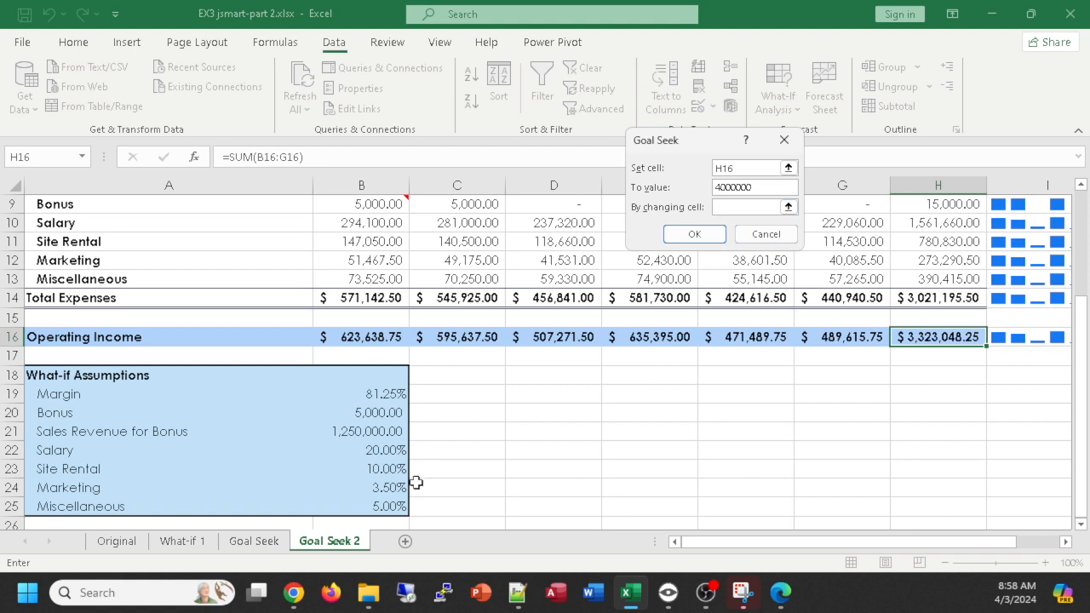
click(381, 456)
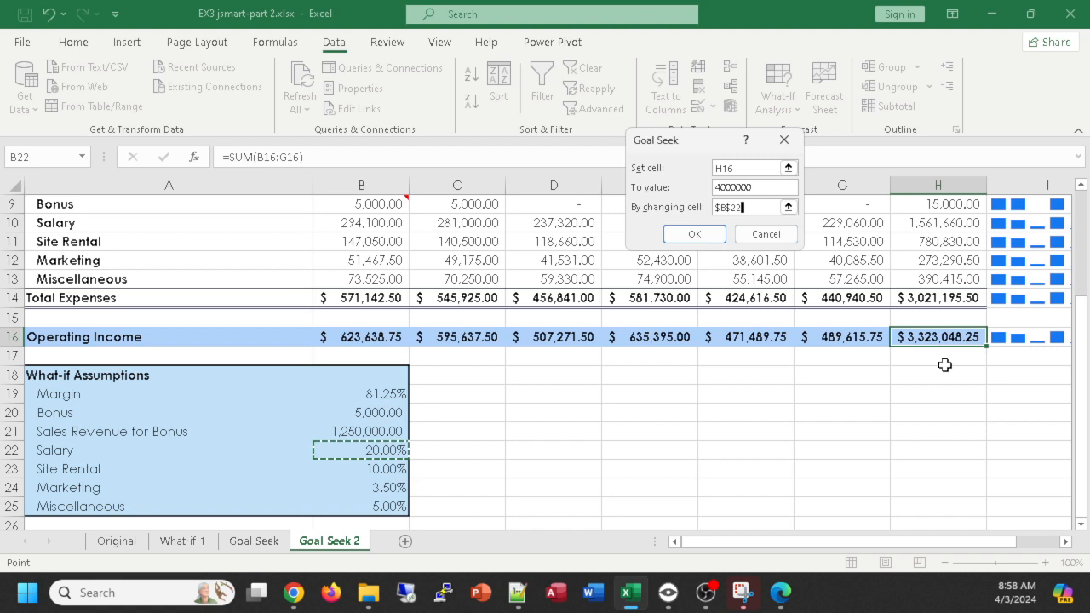
click(695, 235)
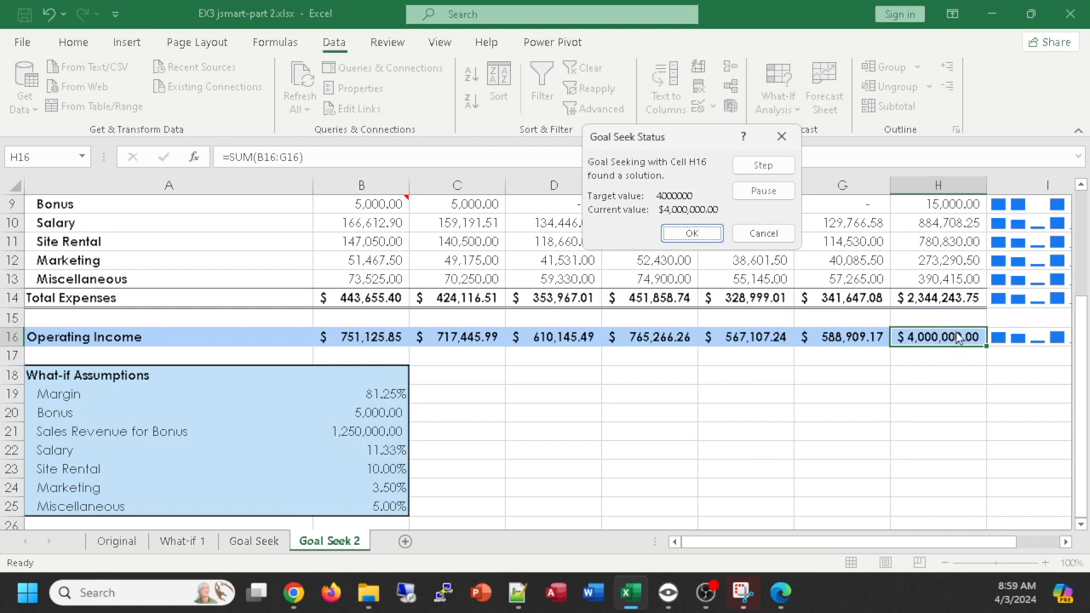
click(707, 240)
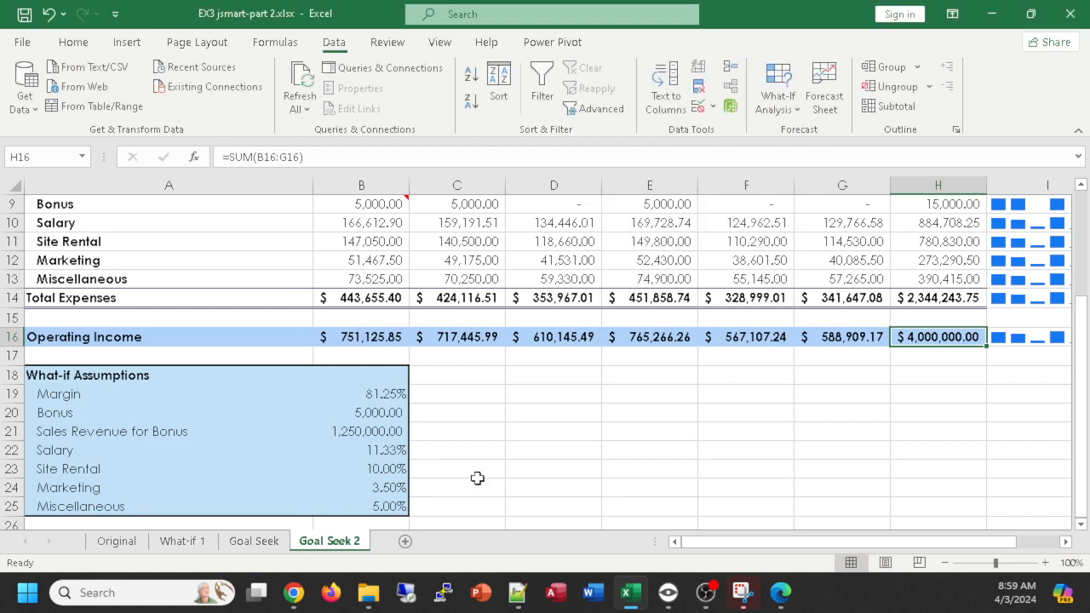
- Highlight the salary percent in B22 and the total operating income in H16 with a yellow fill
click(392, 452)
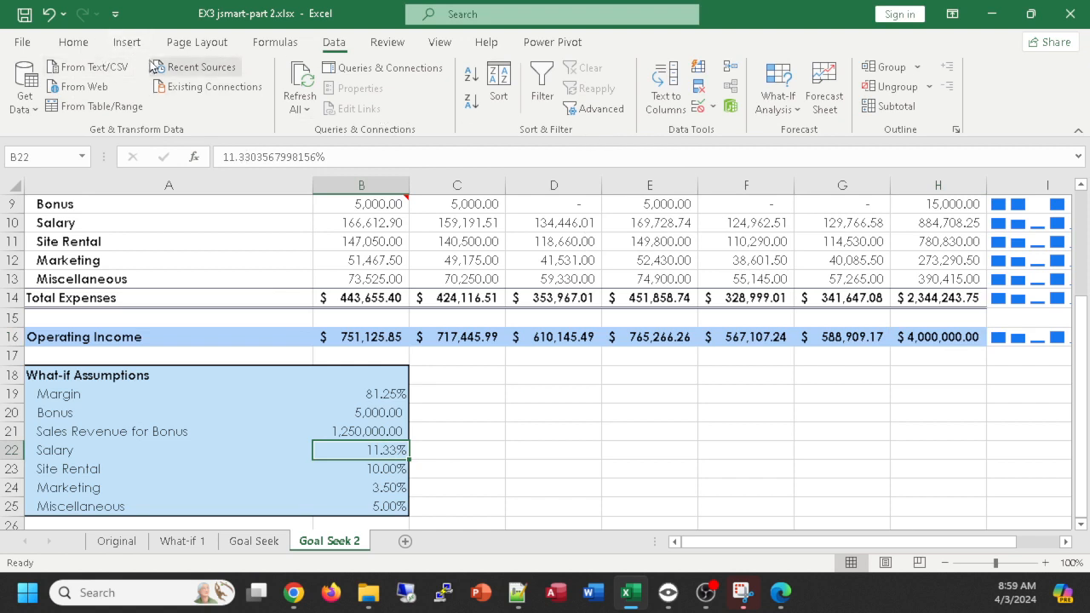
click(79, 44)
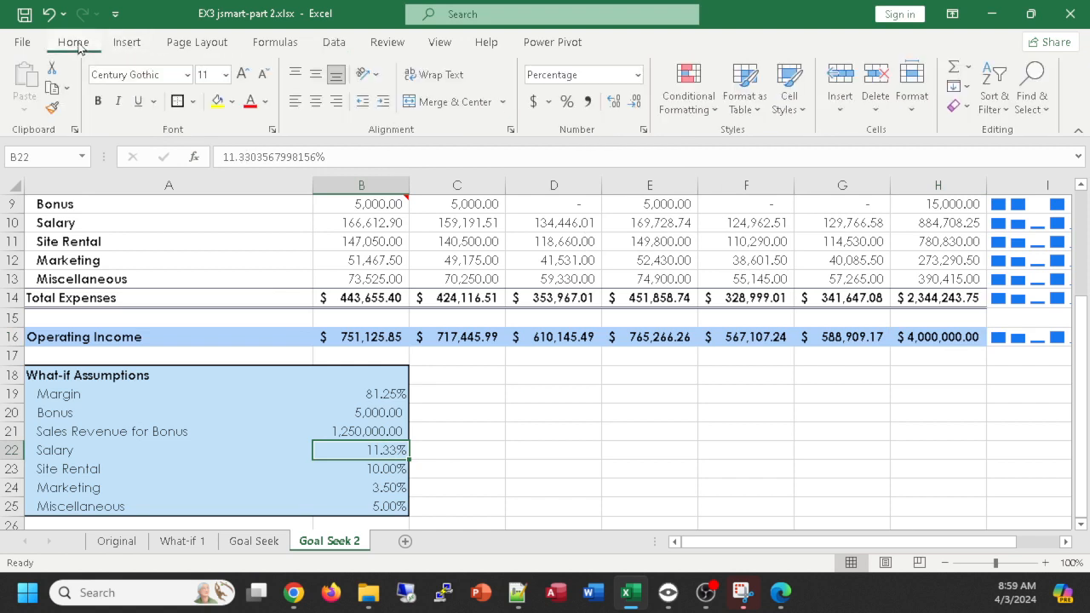
click(217, 101)
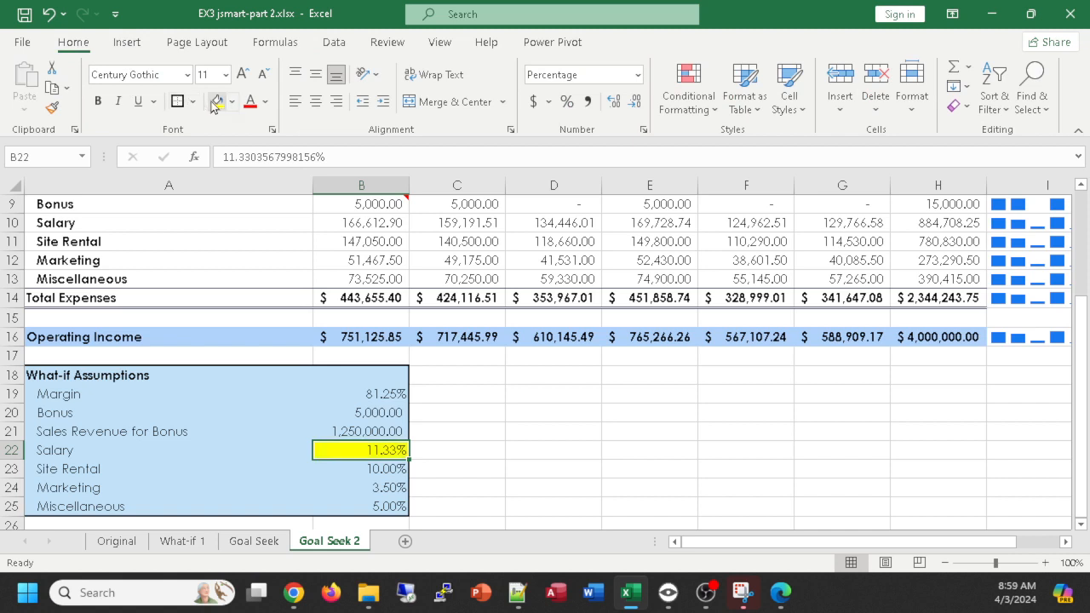
click(954, 338)
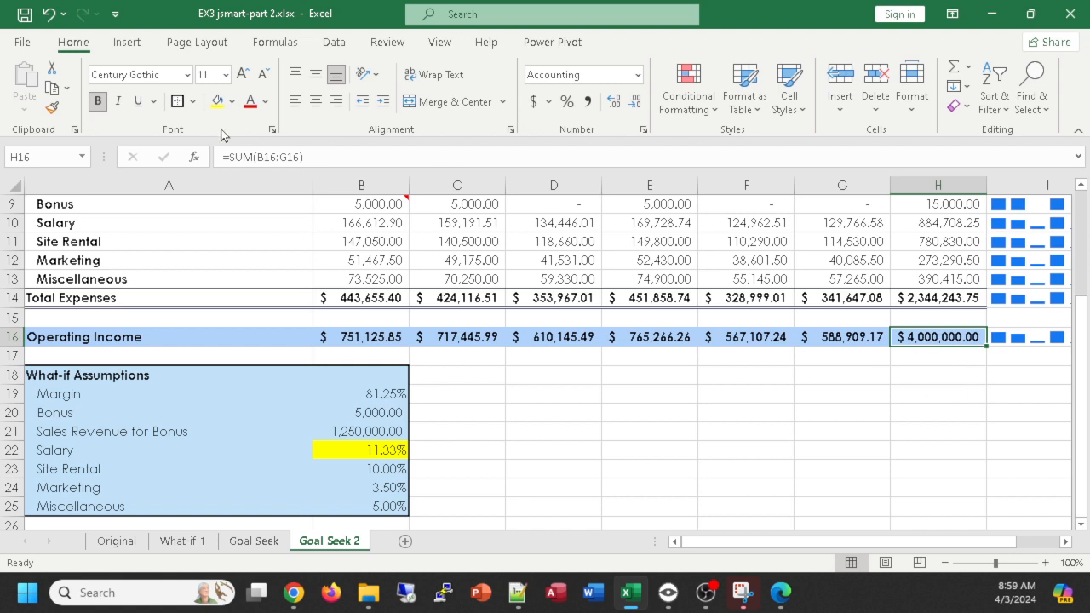
click(217, 100)
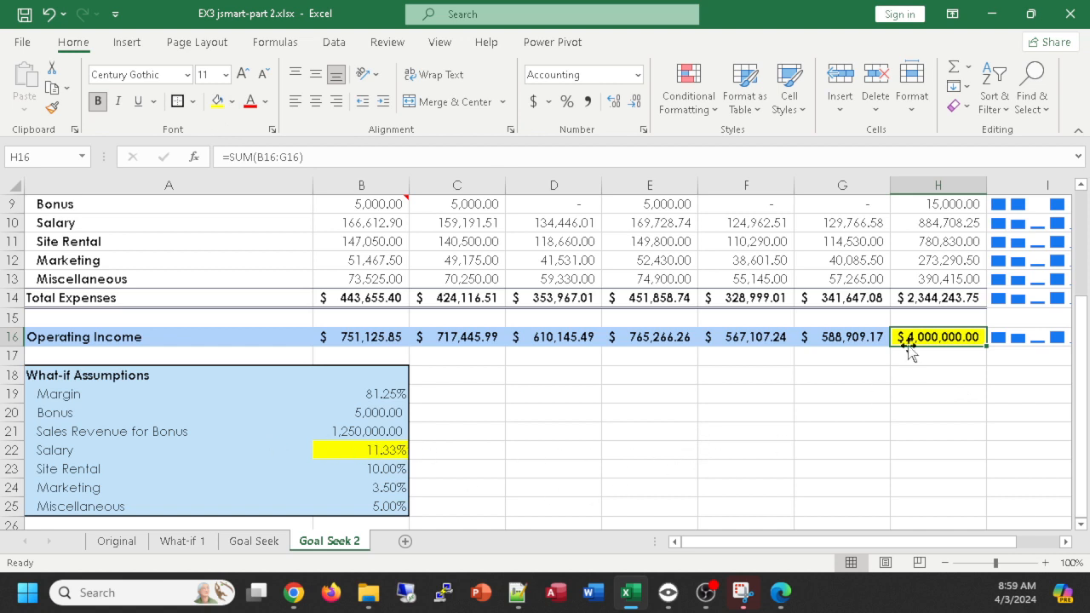
- Enter a formula in C22 that references the salary percent in cell B22 of the Original worksheet
click(467, 453)
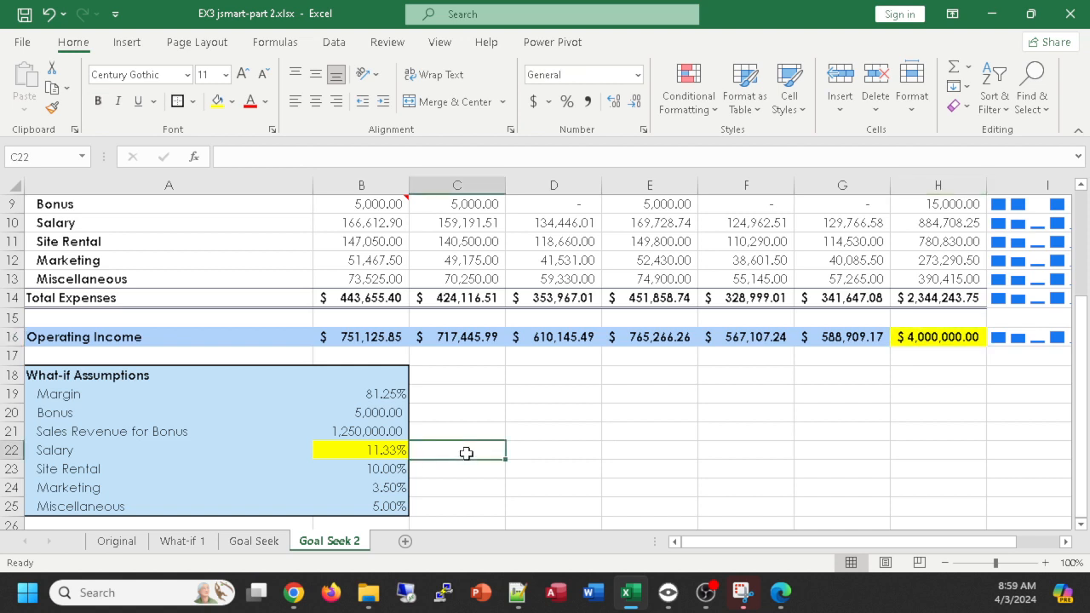
text(=)
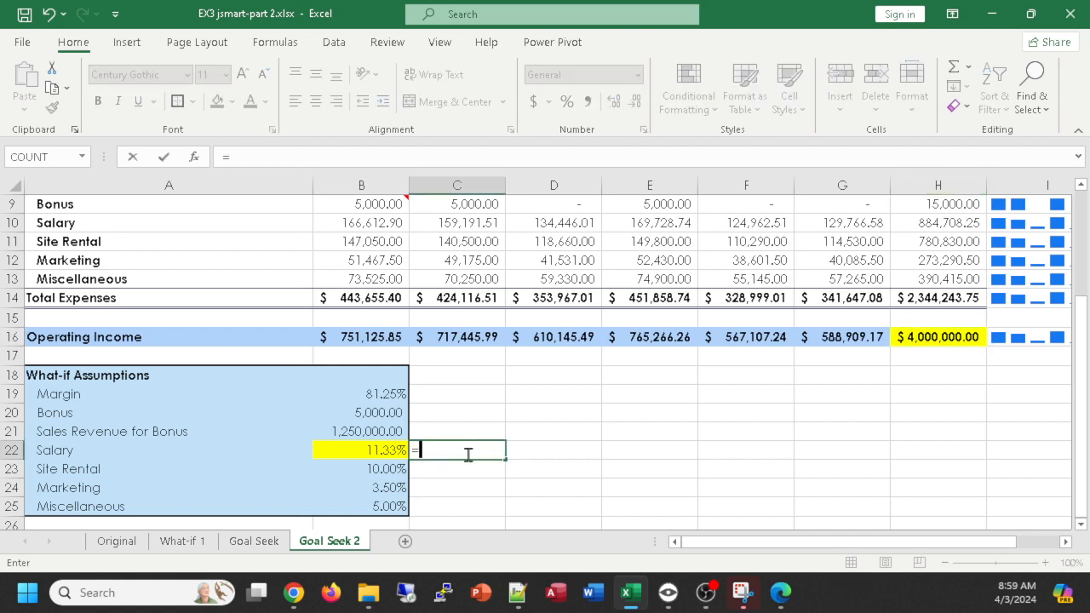
click(112, 545)
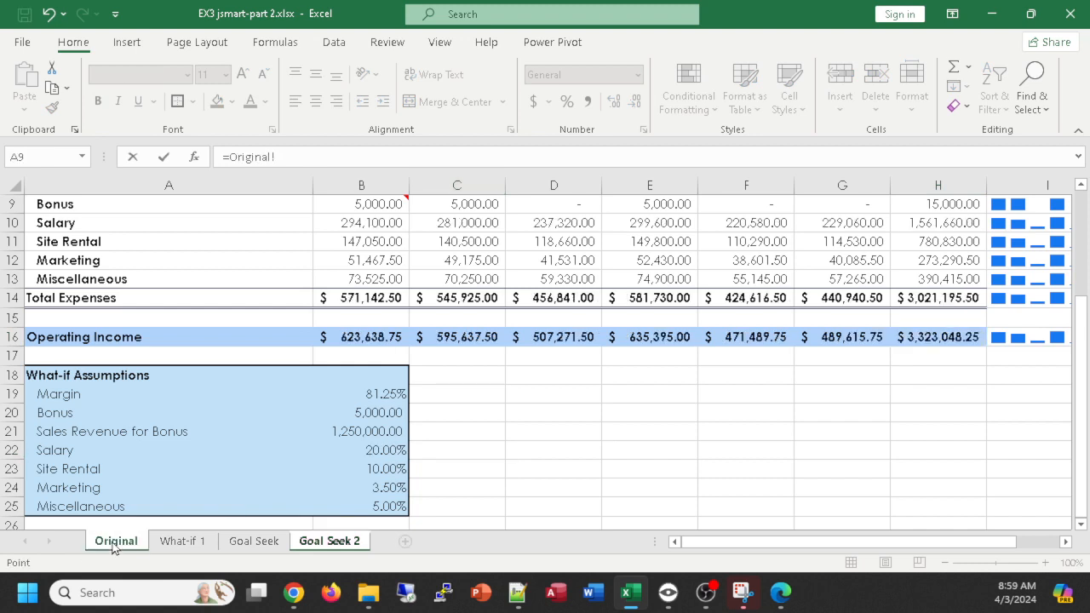
click(388, 454)
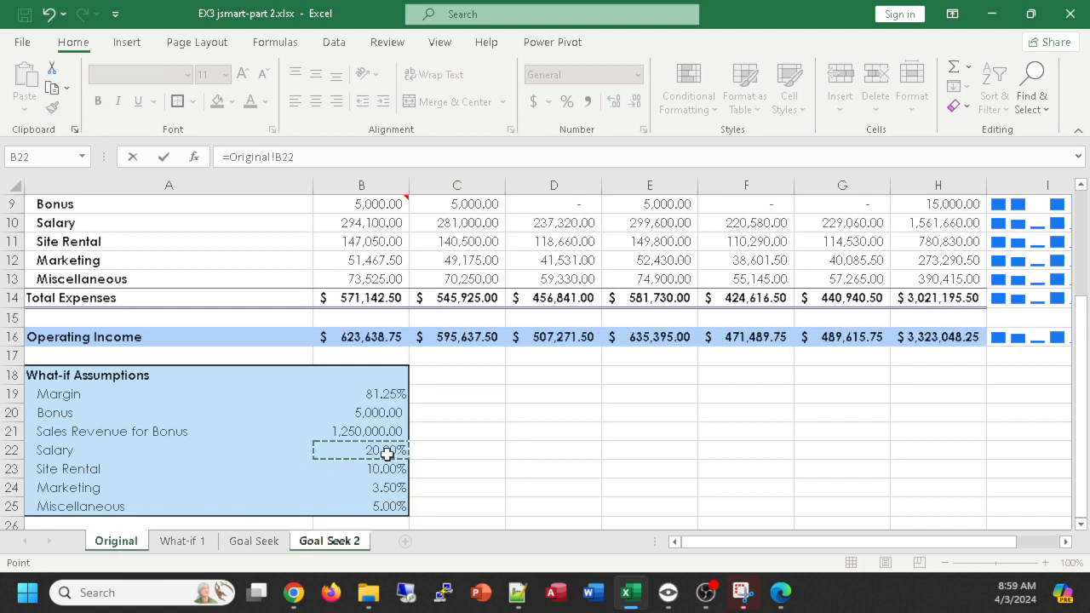
key(Return)
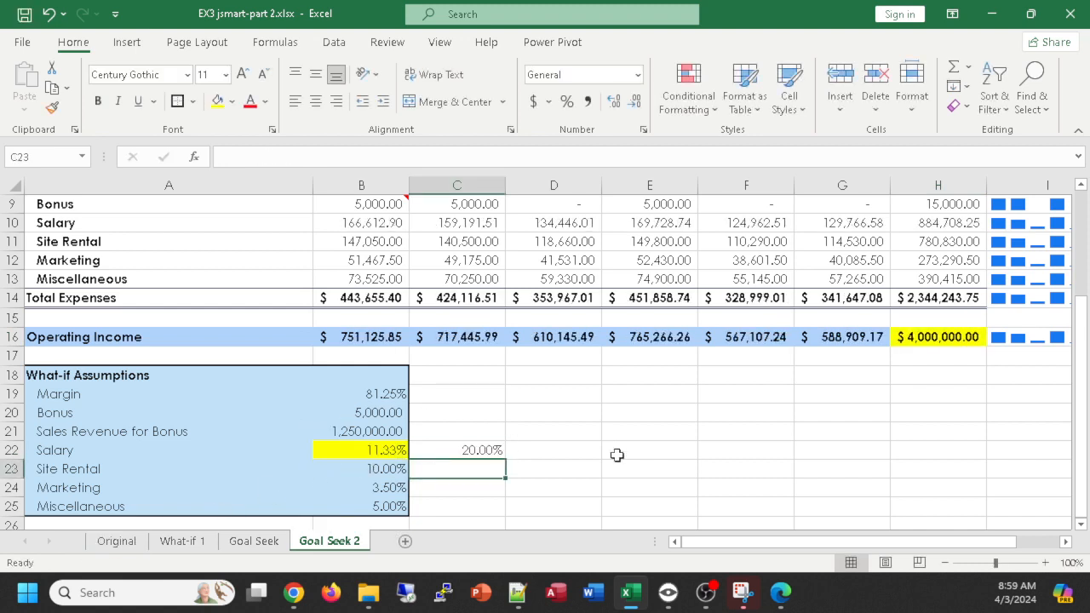
- Label G17 as "original" and link H17 to the total operating income in cell H16 of the Original worksheet
click(909, 362)
click(862, 356)
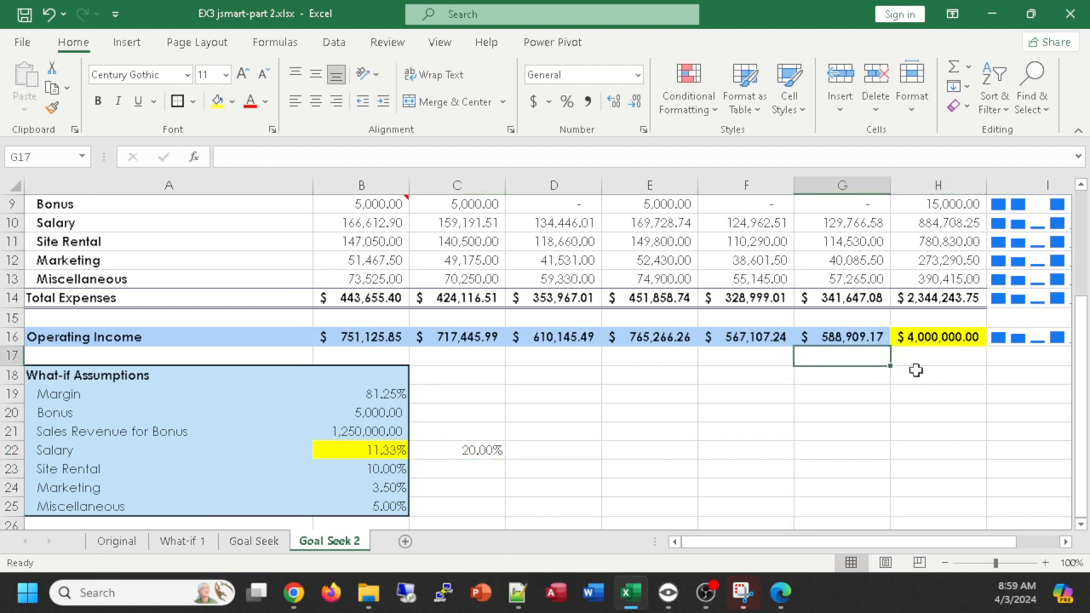
text(original)
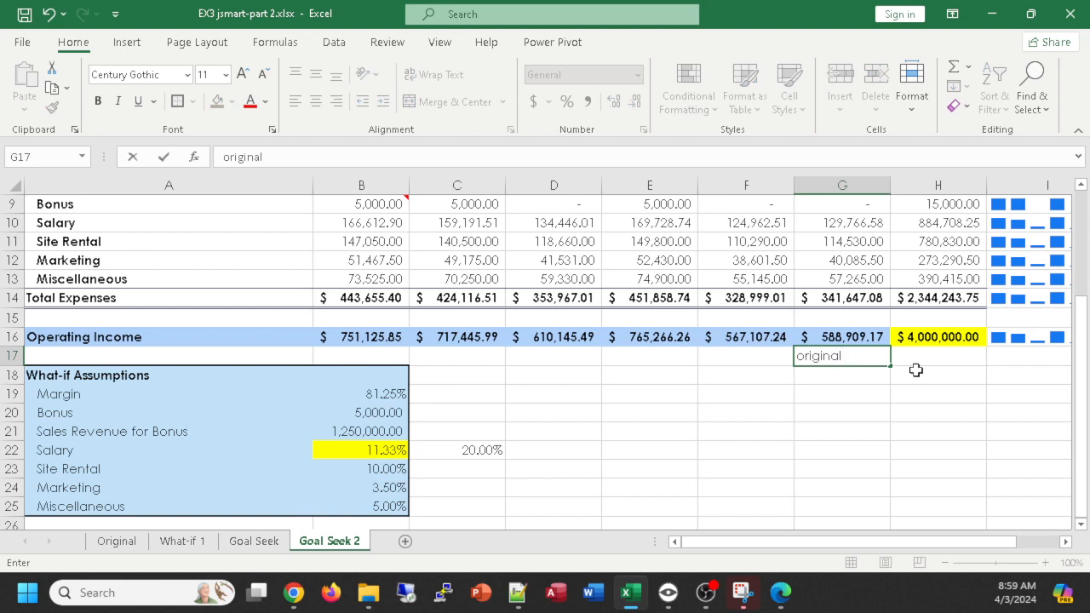
click(927, 357)
text(=)
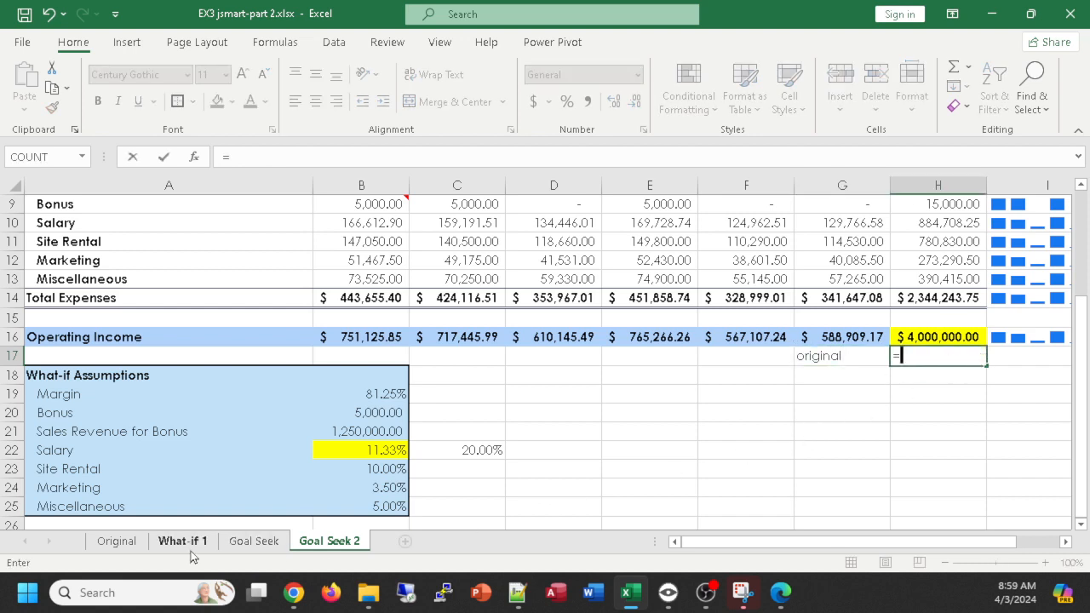
click(121, 547)
click(953, 338)
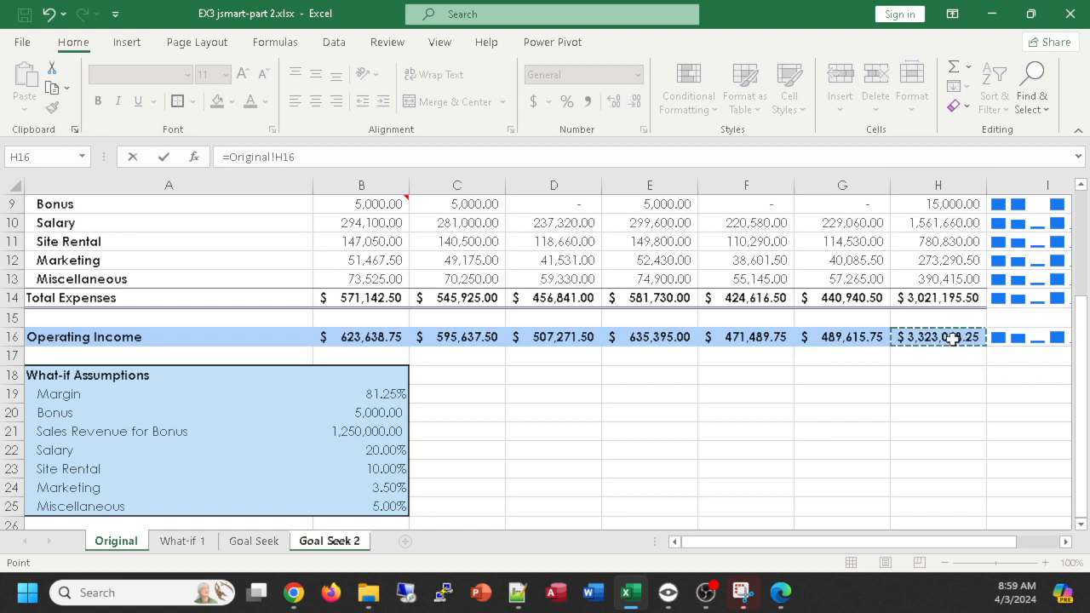
key(Return)
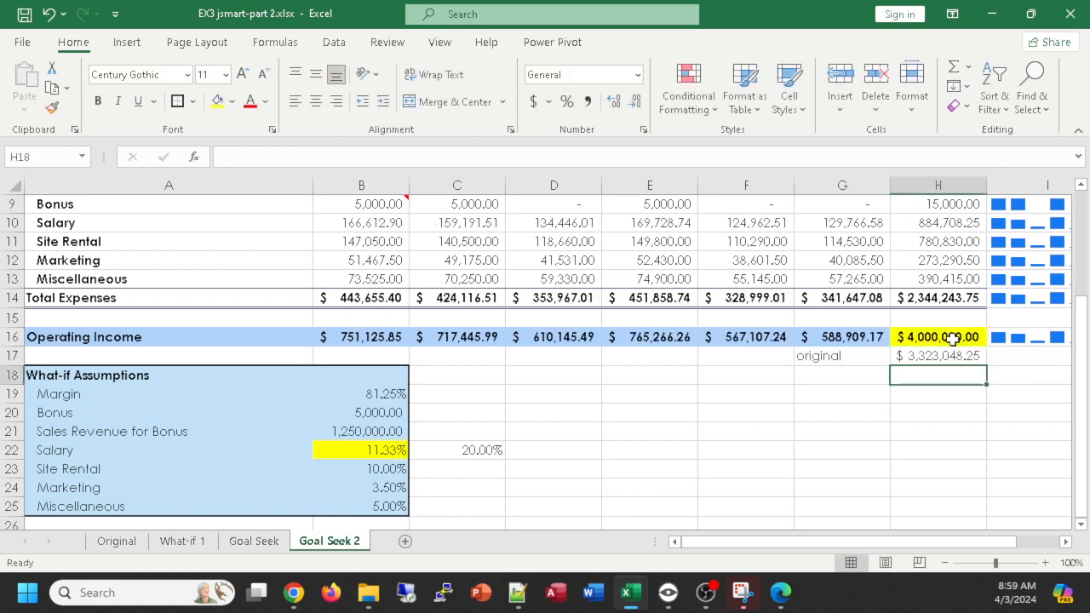
- Add a comment to the salary percent in cell B22 reading "found using goal-seek"
click(446, 452)
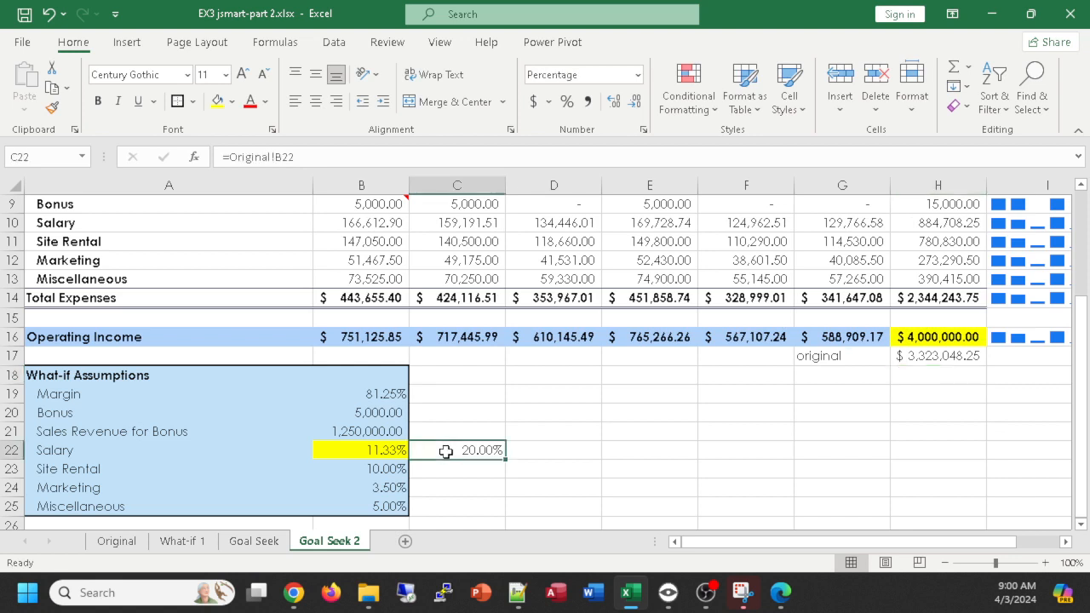
click(938, 343)
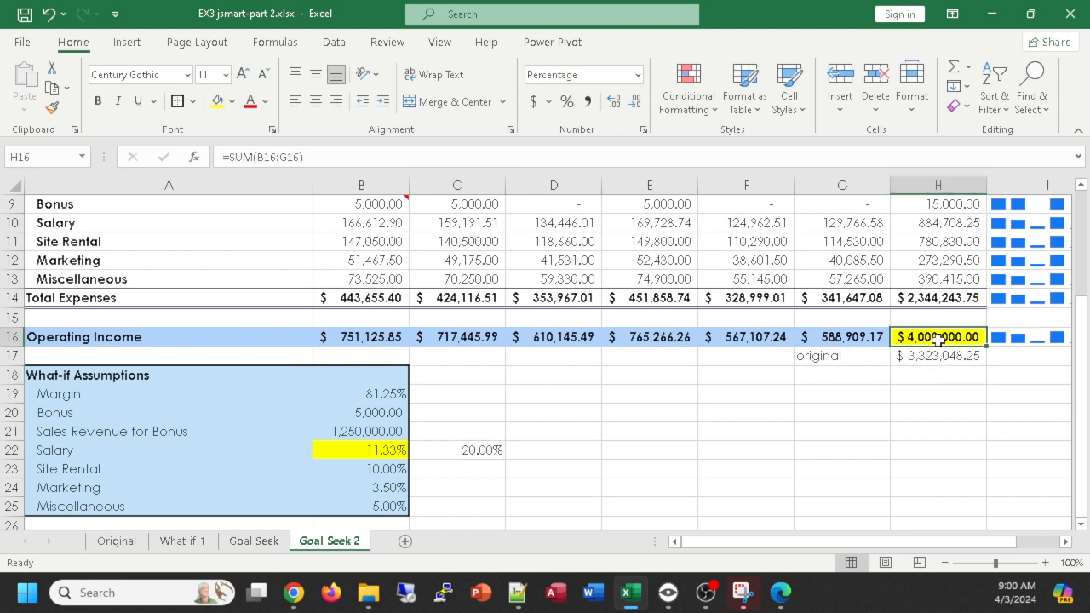
click(610, 452)
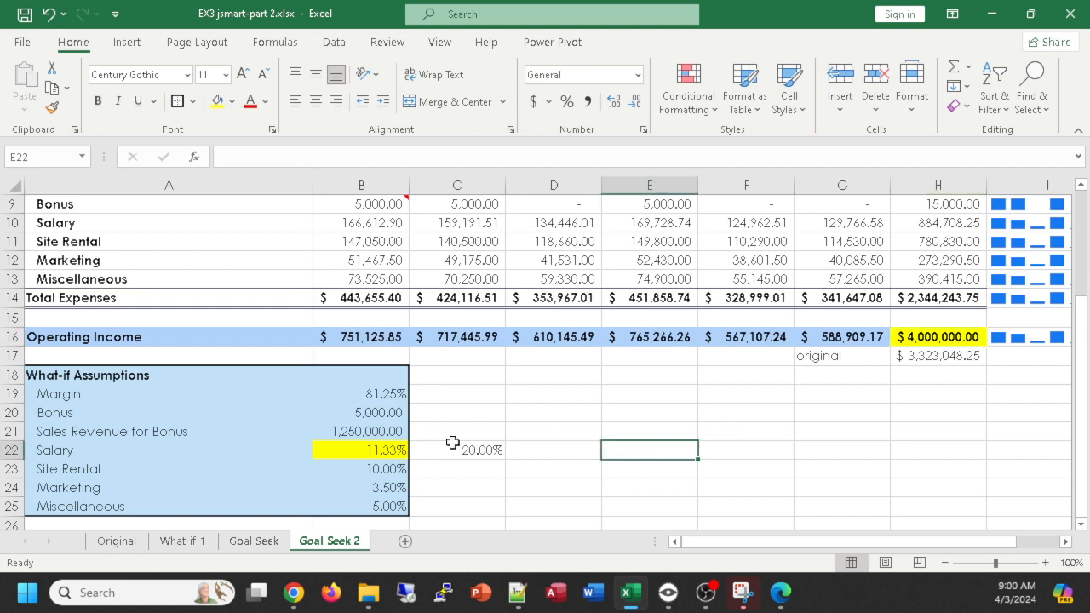
click(370, 449)
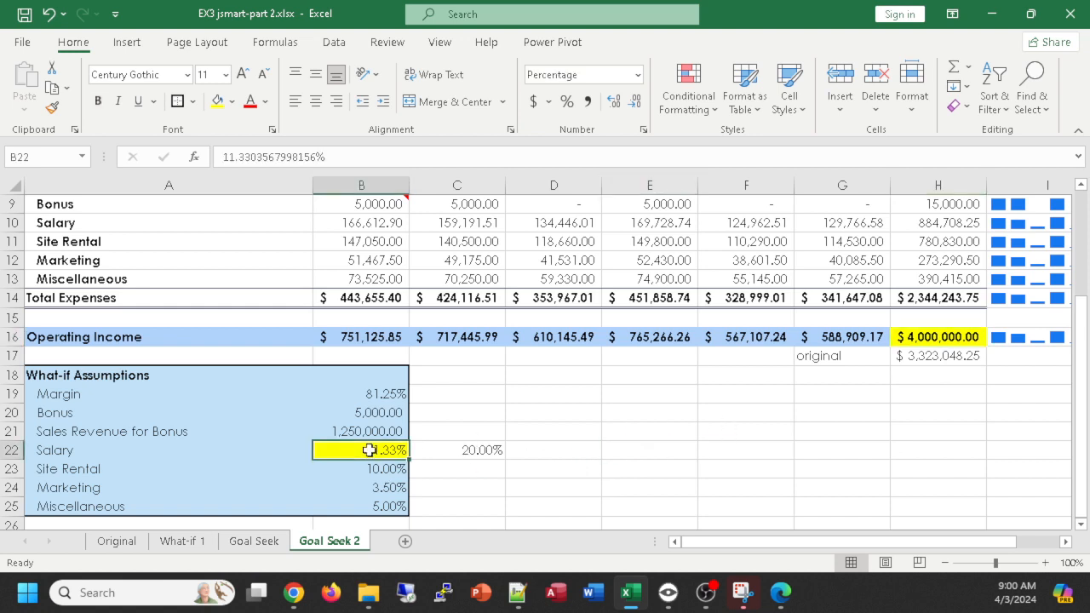
right_click(370, 450)
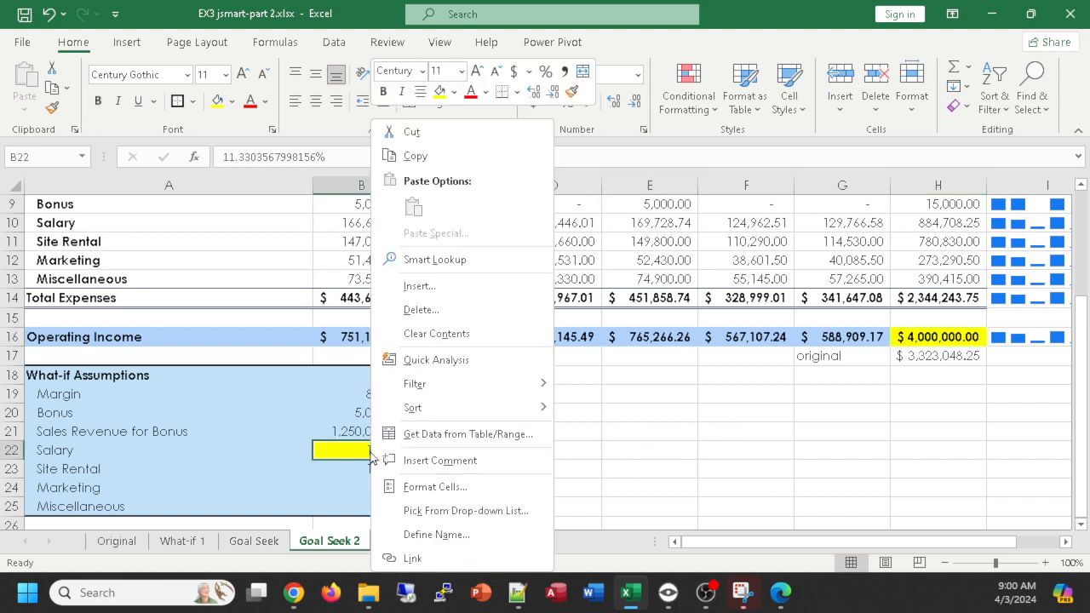
click(440, 460)
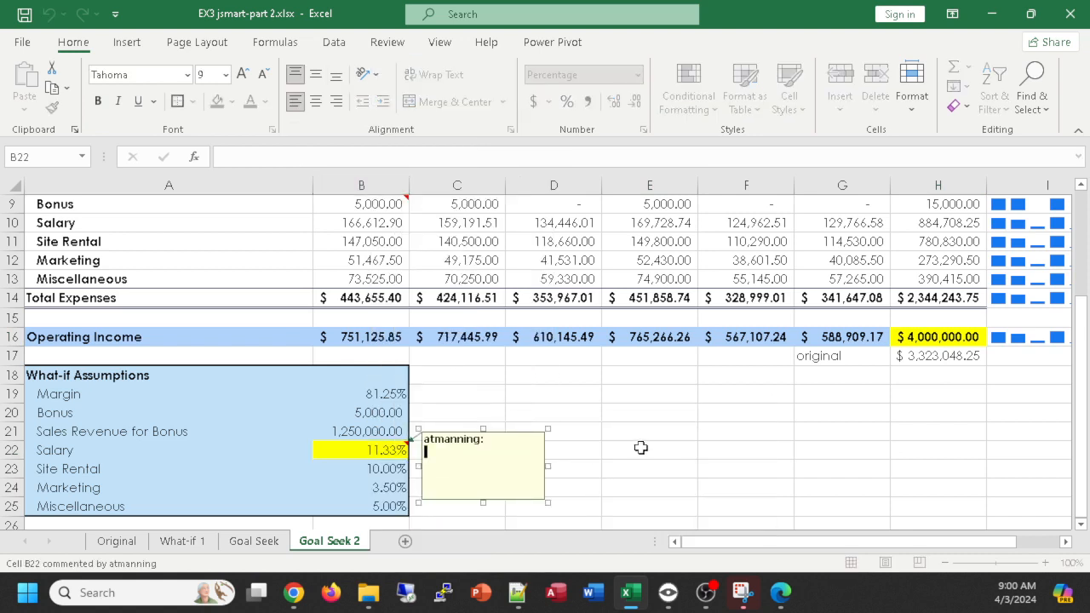
text(found using goal-seek)
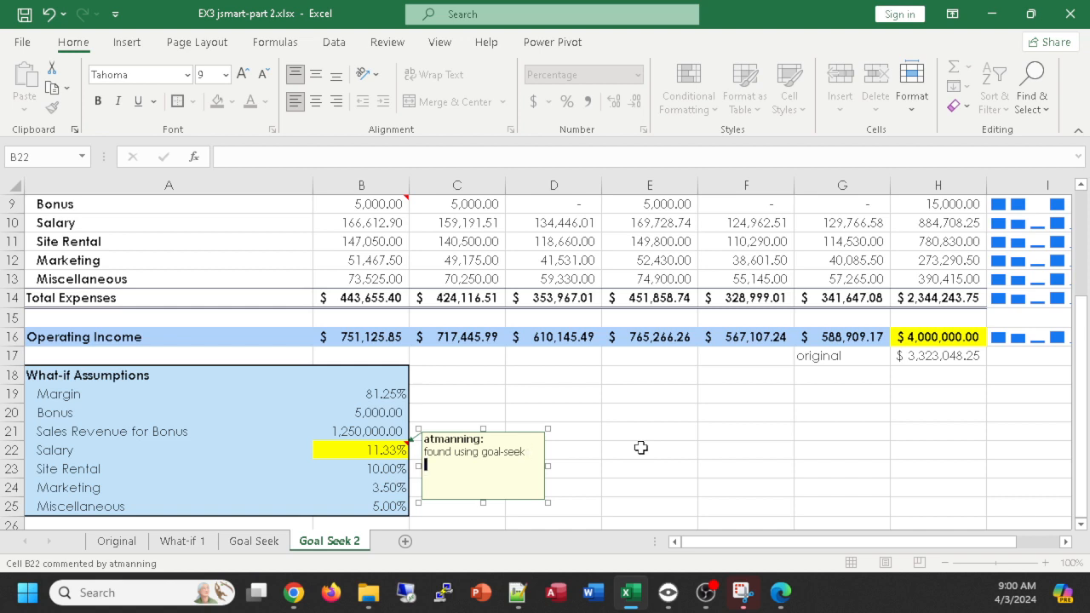
click(372, 450)
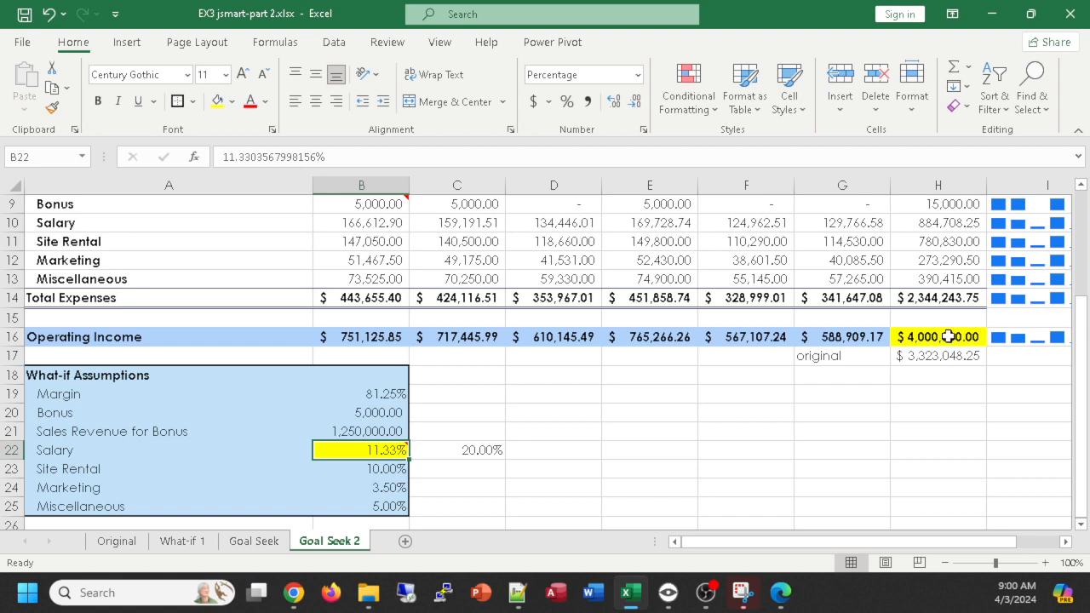
- Review the B22 comment and the revenue, expense and operating income rows, and select the expense labels in A9:A13
mouse_move(358, 449)
mouse_move(370, 450)
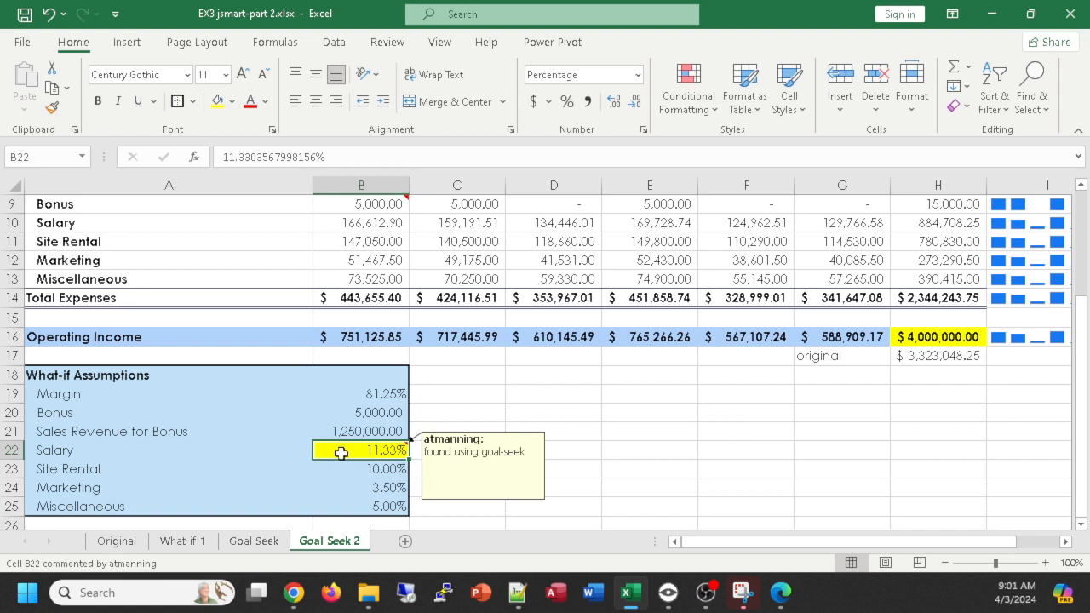
click(771, 433)
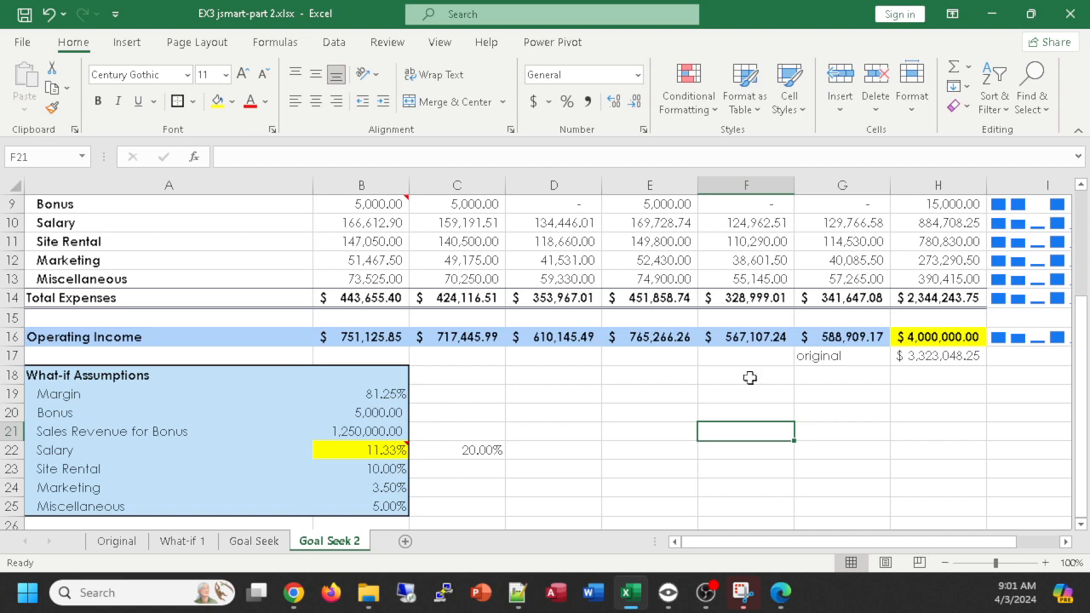
scroll(596, 429, up, 2)
scroll(594, 429, down, 2)
scroll(567, 419, up, 3)
scroll(575, 398, down, 1)
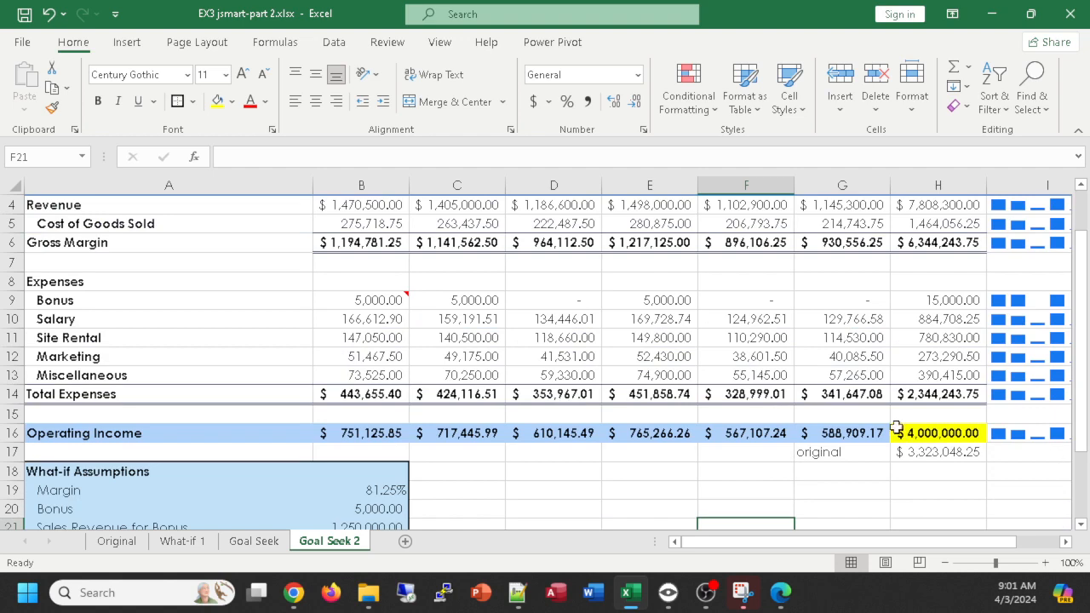
scroll(897, 428, up, 1)
scroll(538, 452, down, 1)
drag(97, 303, 85, 368)
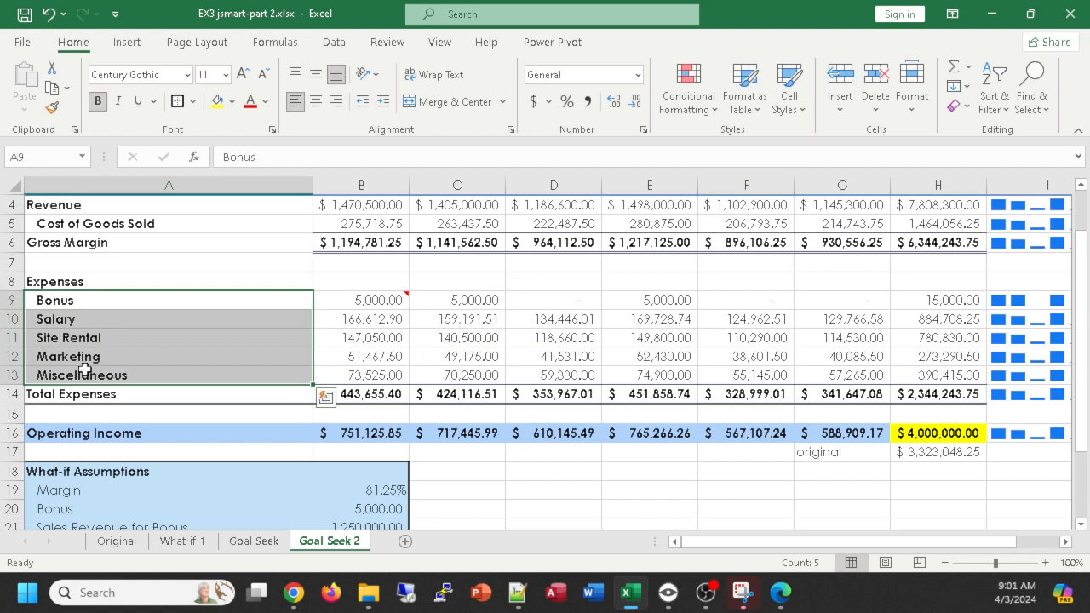
- Select the expense labels together with their January to June amounts in A9:G13 of the Goal Seek 2 worksheet
mouse_move(372, 300)
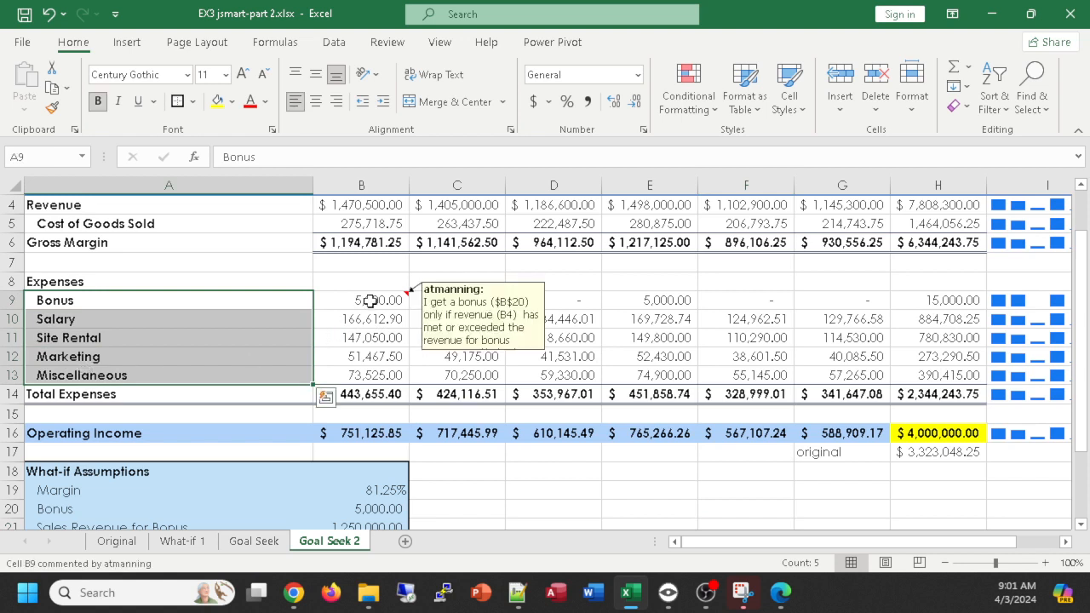
scroll(417, 304, up, 1)
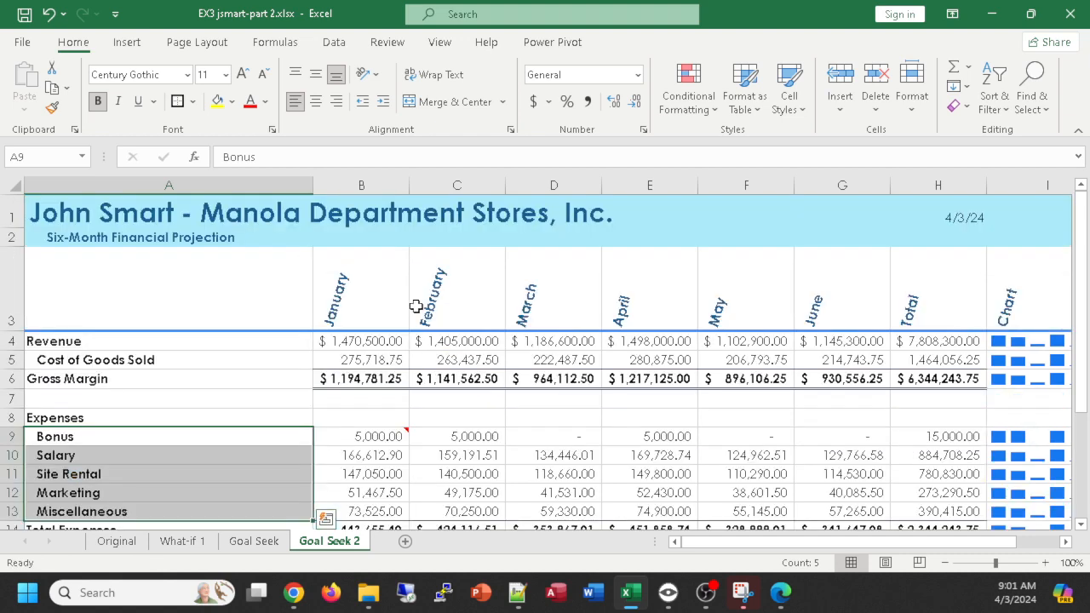
scroll(417, 306, down, 1)
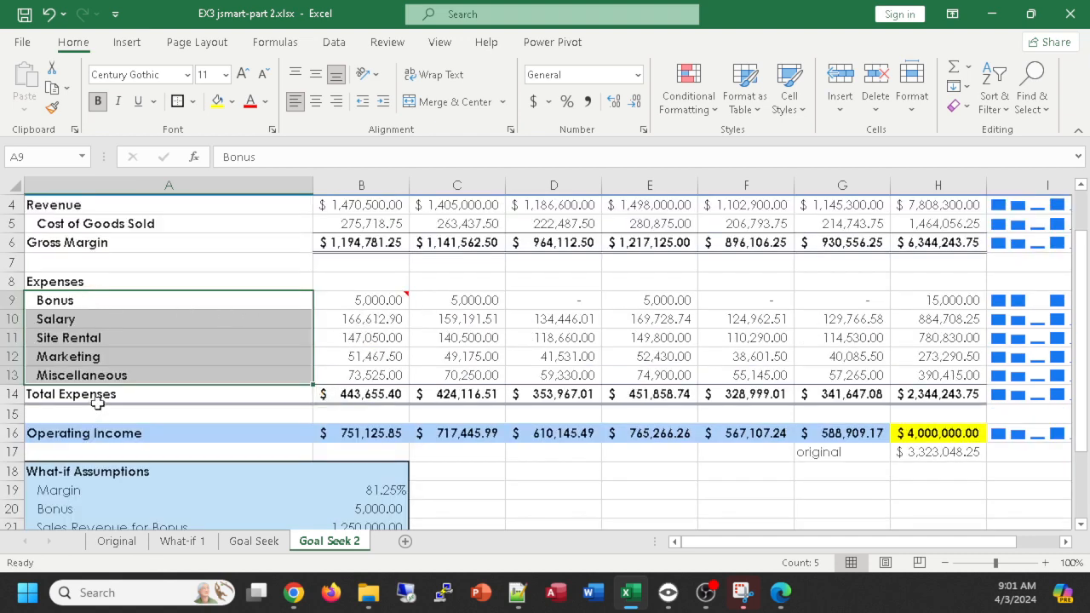
drag(345, 298, 868, 375)
scroll(889, 375, up, 1)
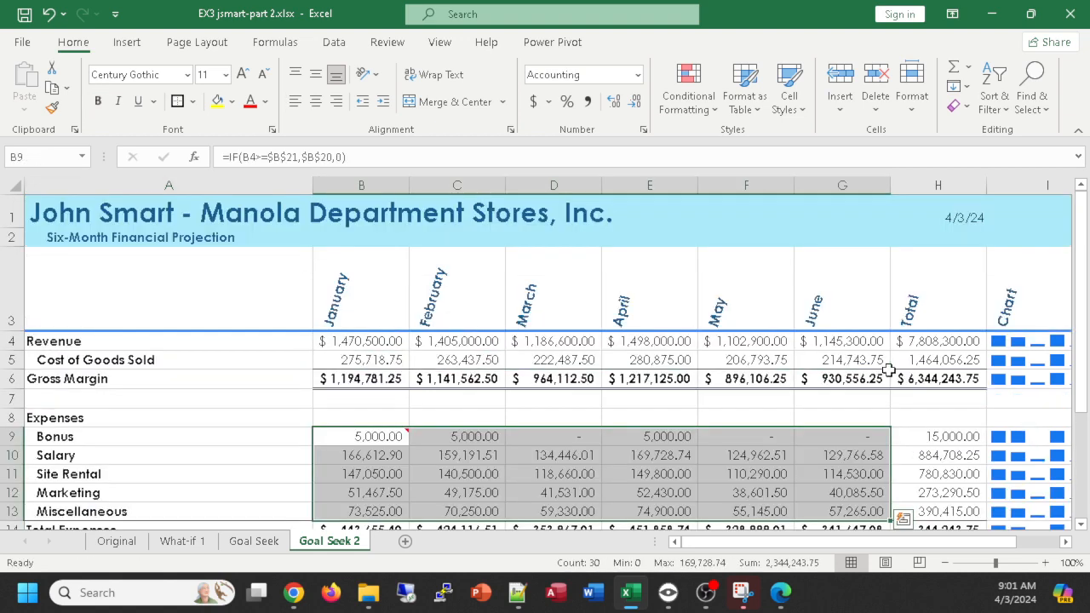
scroll(889, 369, down, 1)
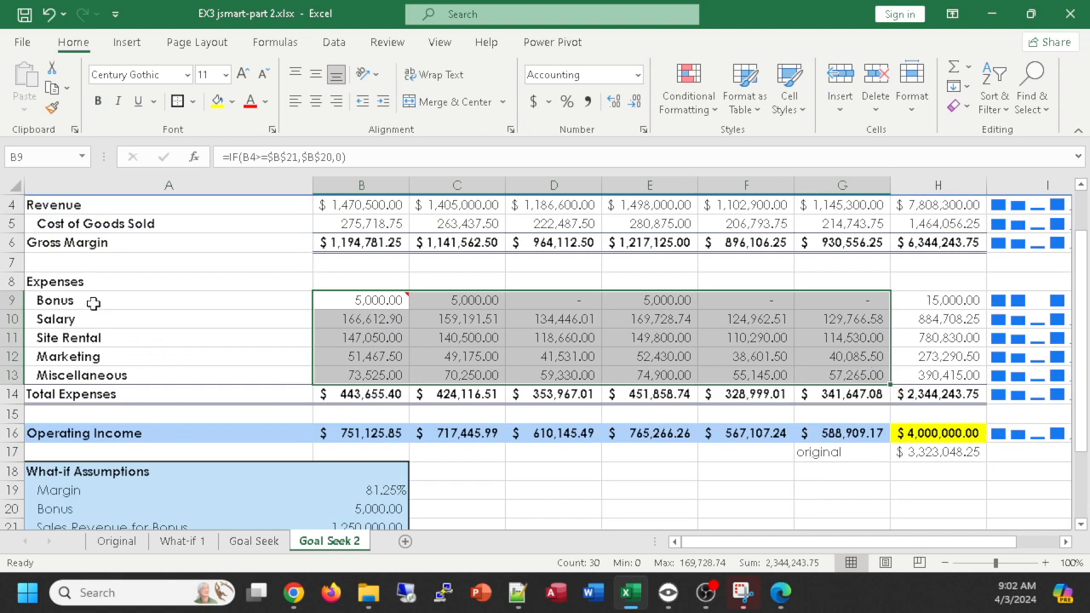
drag(93, 303, 849, 378)
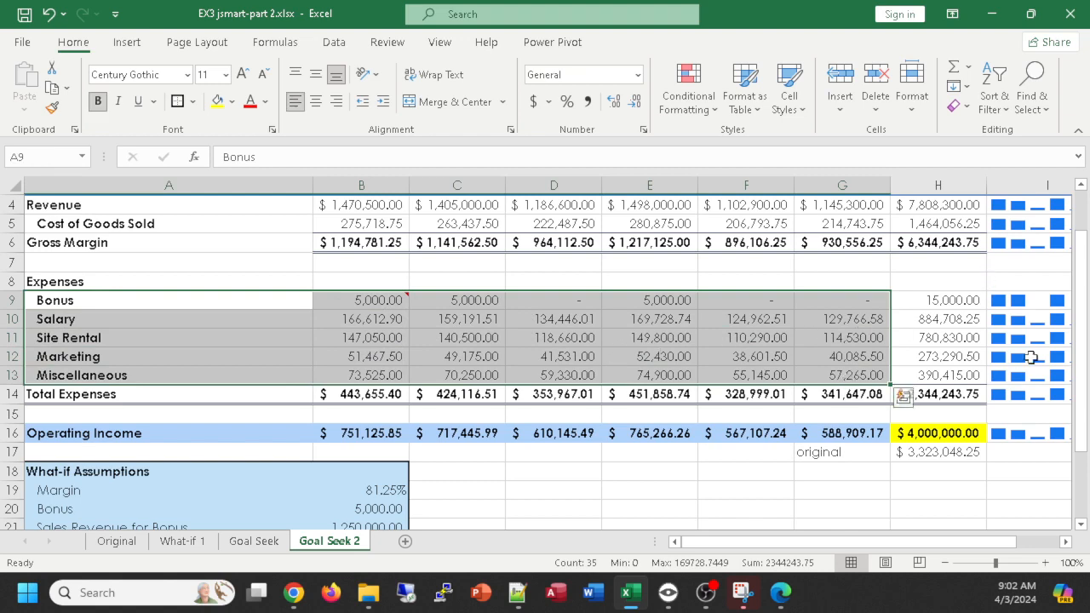
scroll(976, 364, up, 1)
scroll(1034, 464, down, 2)
scroll(1011, 450, up, 1)
- Insert a recommended clustered column chart of the selected expenses, with the six months as categories and the expense types as series
click(124, 42)
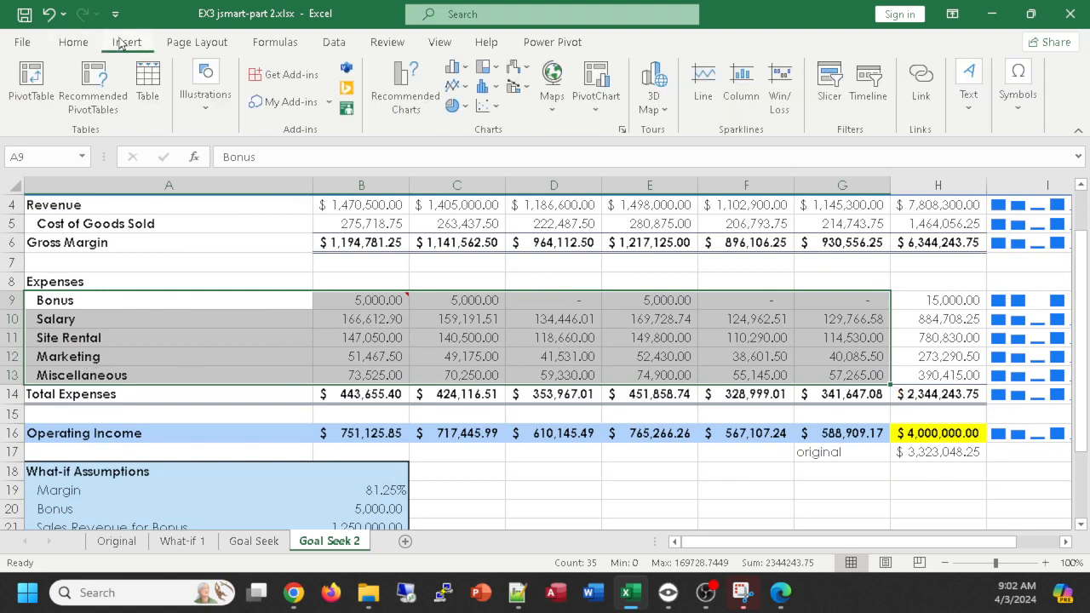
click(408, 88)
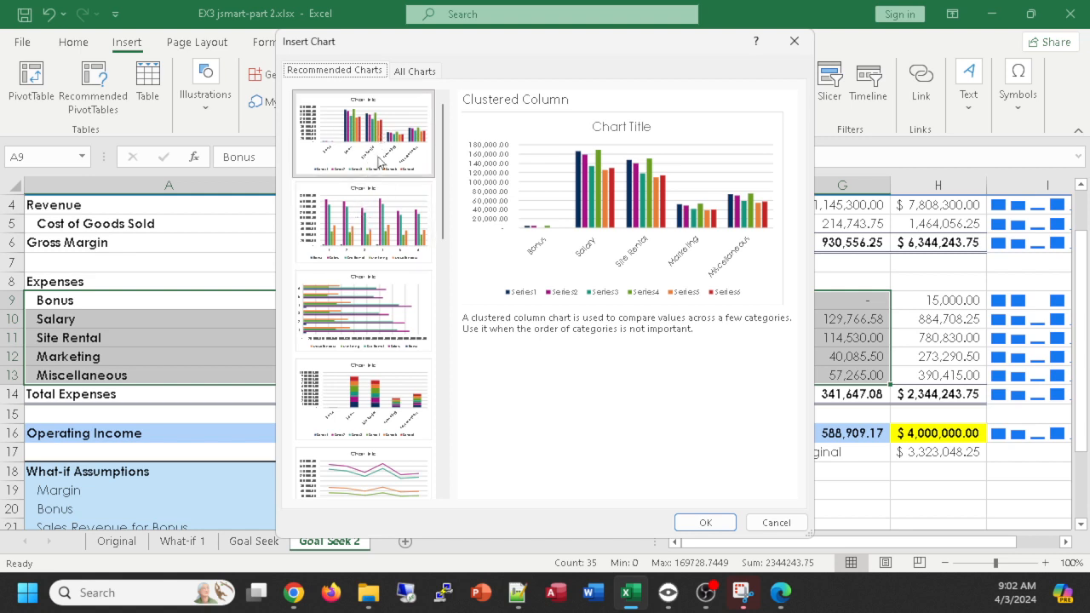
click(392, 226)
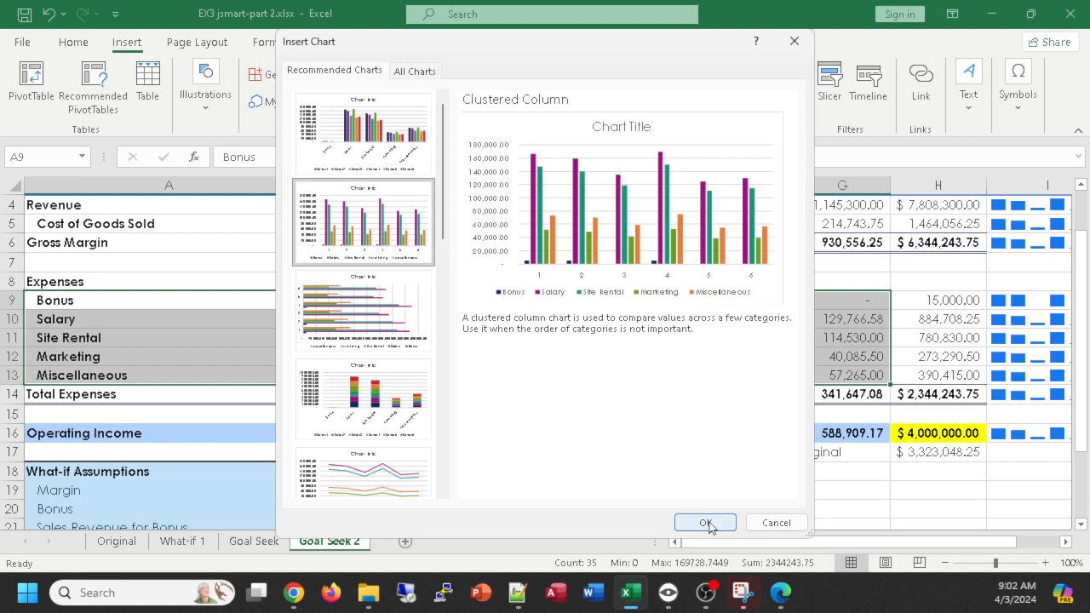
click(706, 523)
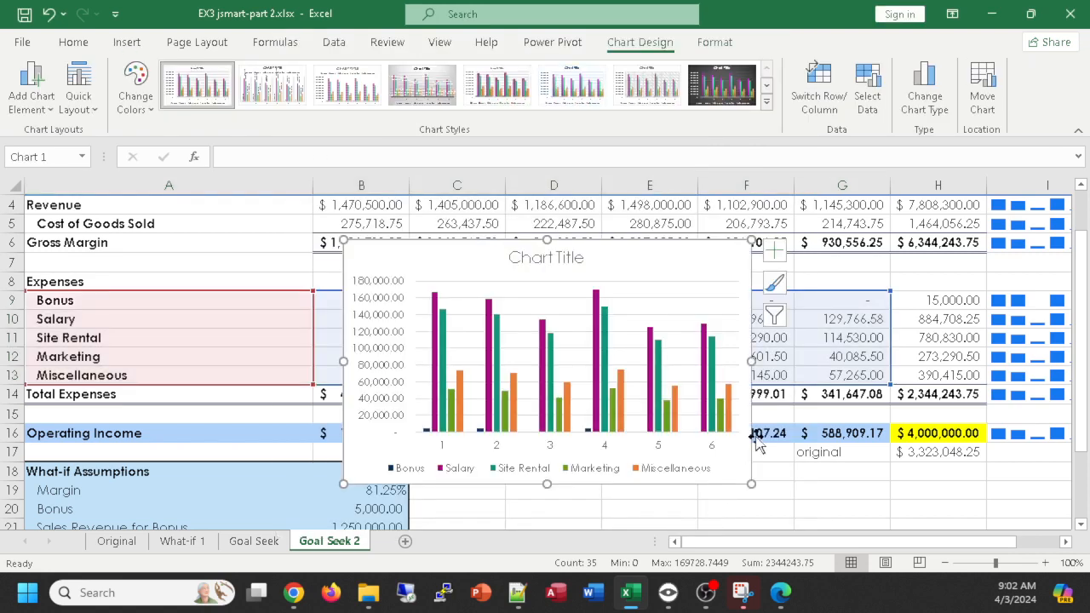
- Replace the chart's placeholder title with "Projected Expenses" and close the title formatting options
triple_click(546, 264)
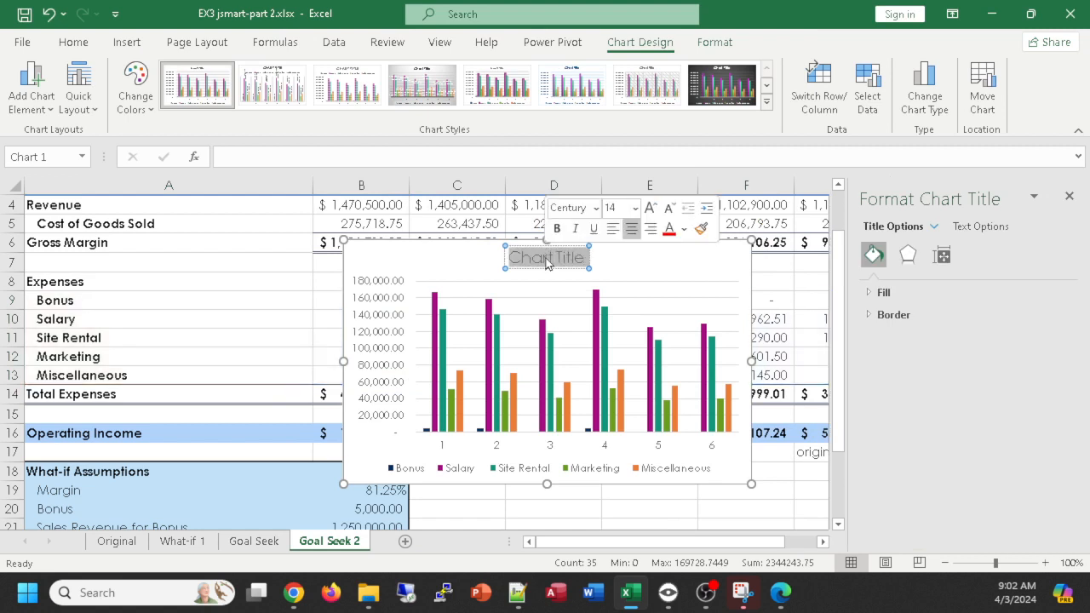
text(Pro)
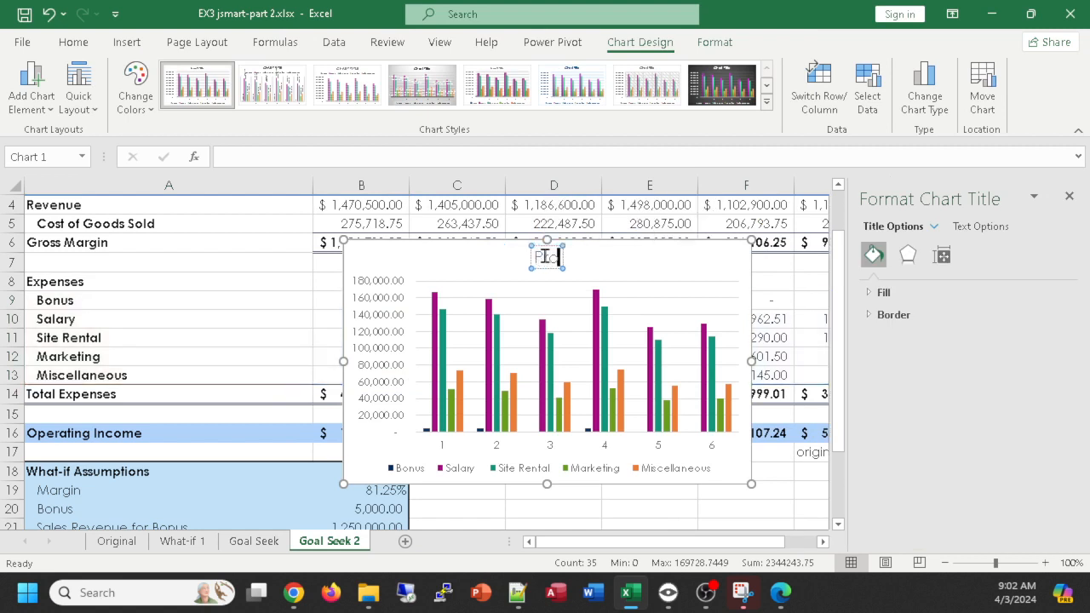
text(jected Expenses)
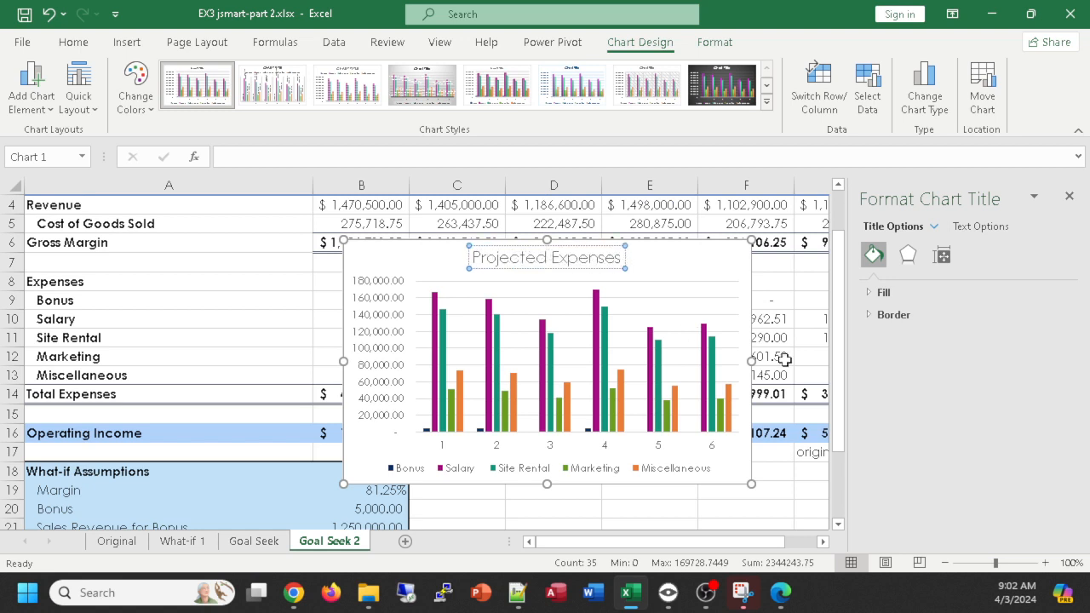
click(1070, 197)
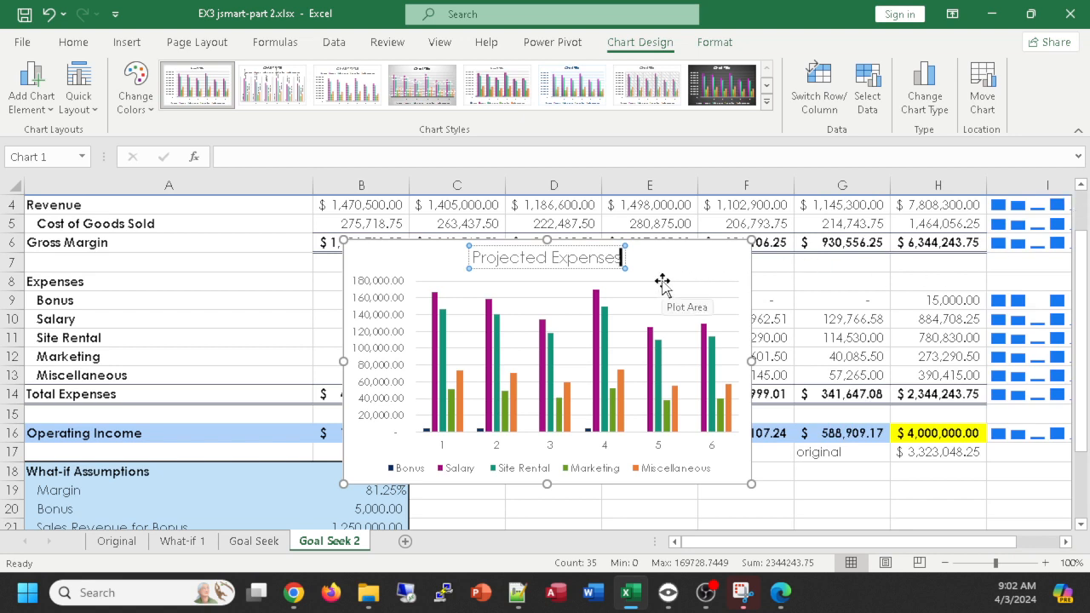
click(691, 256)
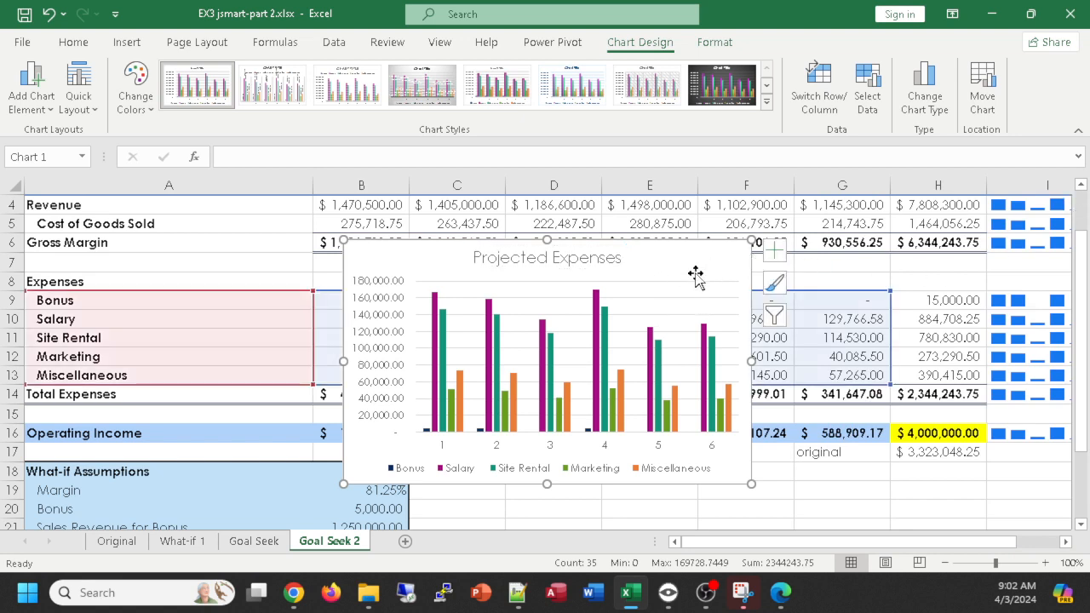
- Move the chart to a new sheet named "Projected Expenses"
right_click(698, 258)
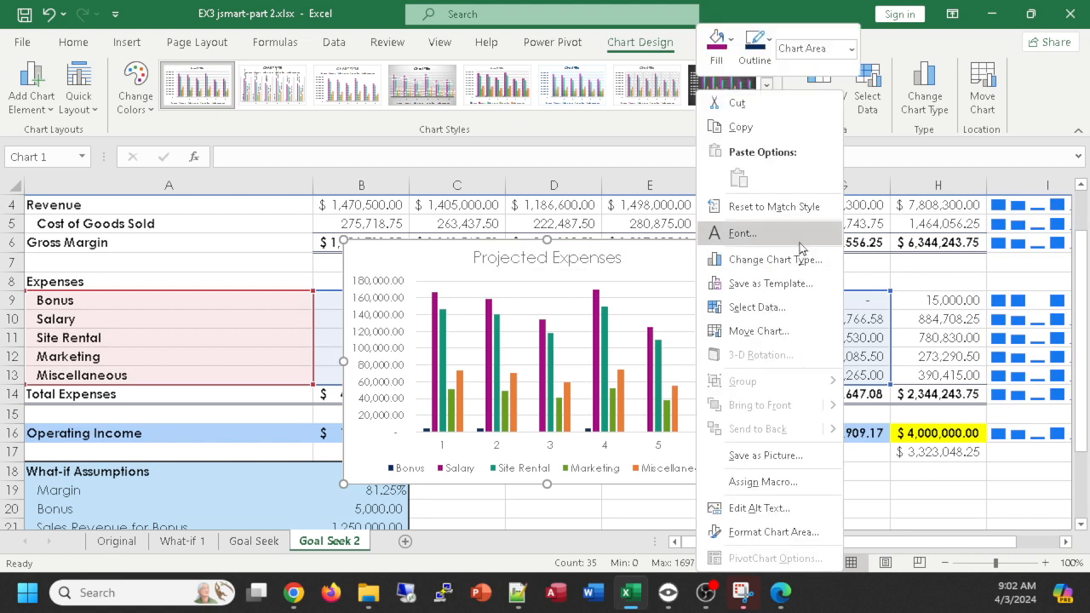
click(760, 330)
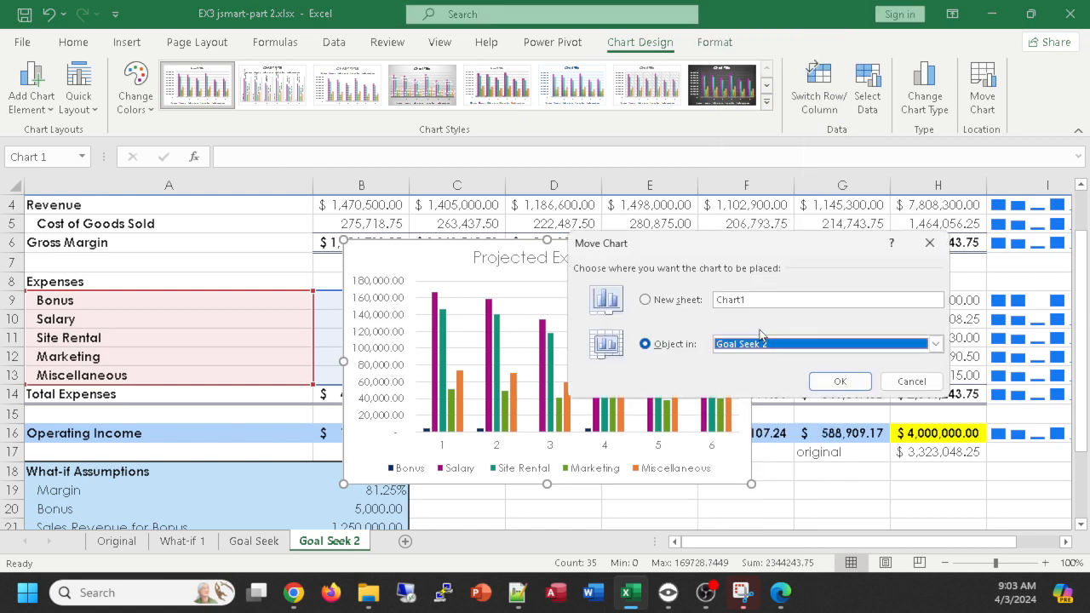
click(679, 304)
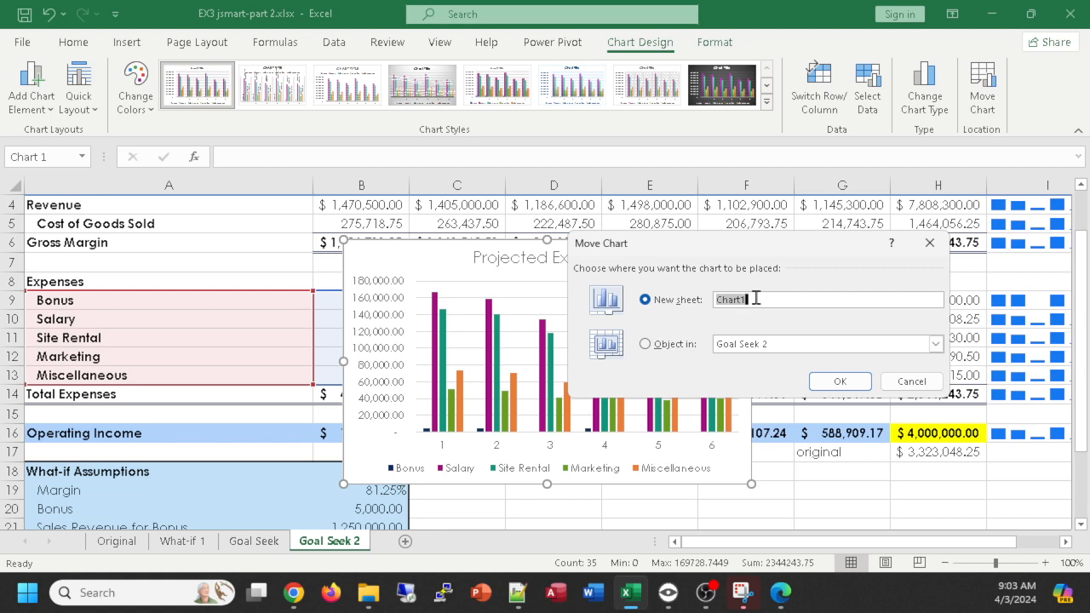
text(Projected Expenses)
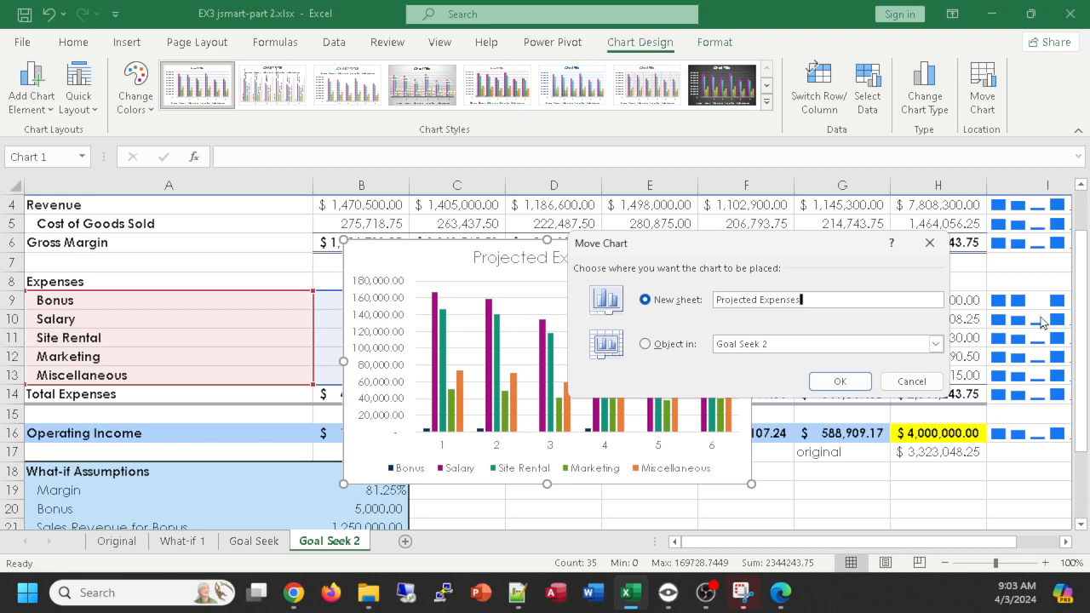
click(832, 385)
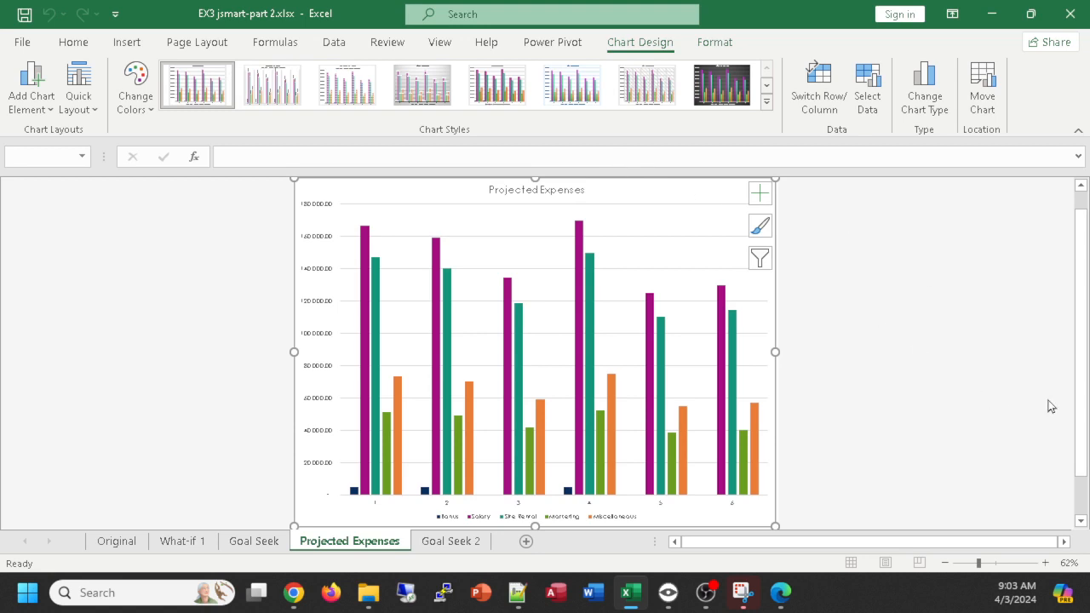
- Enlarge the text of the chart title on the Projected Expenses sheet
double_click(538, 190)
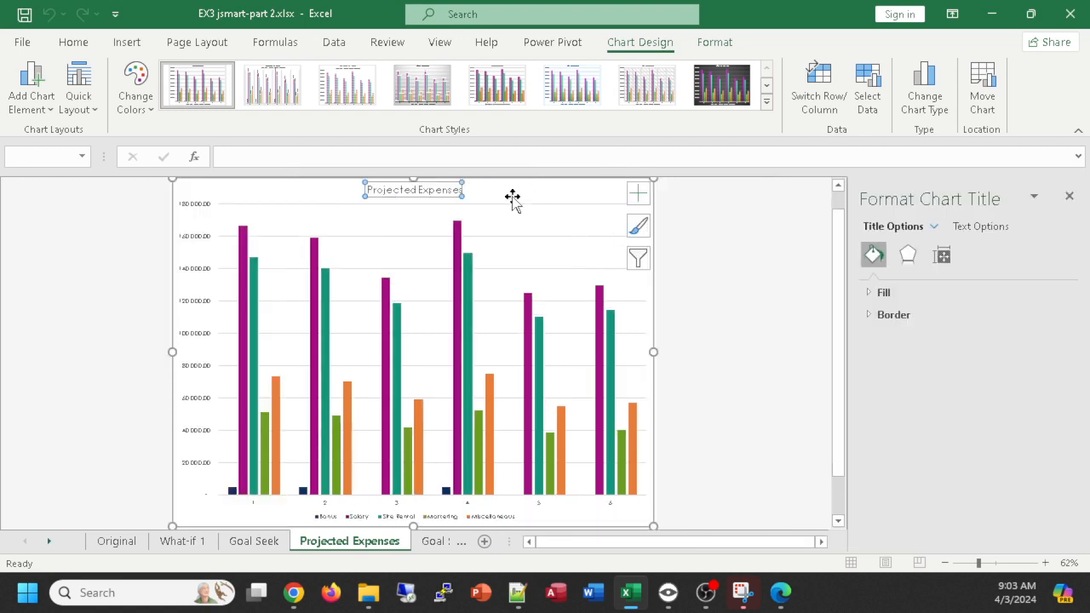
triple_click(420, 190)
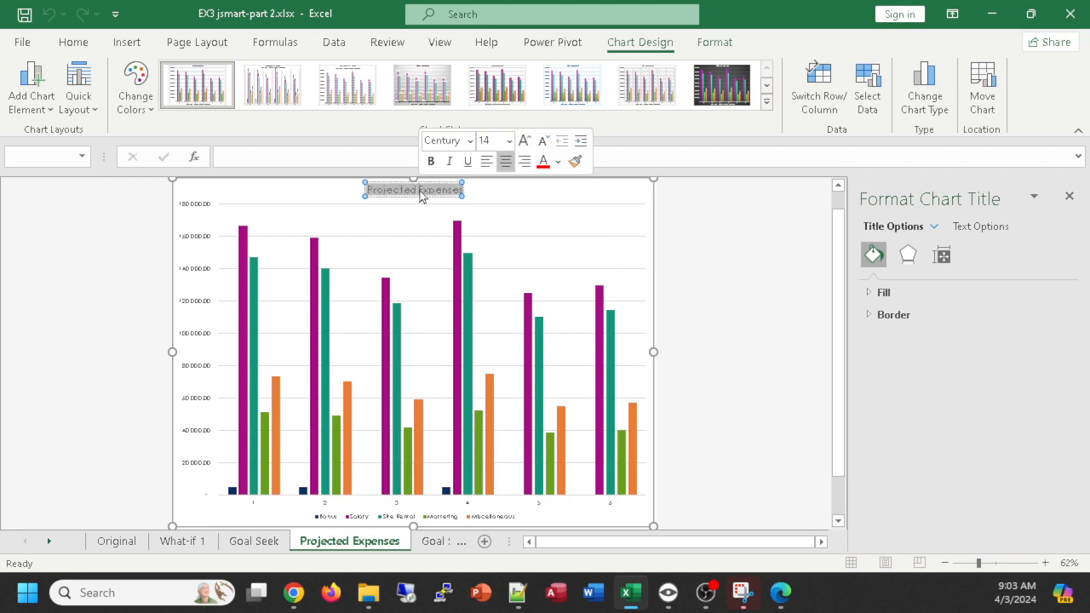
key(ctrl+shift+period)
key(ctrl+shift+period)
key(ctrl+shift+period)
key(ctrl+shift+period)
key(ctrl+shift+period)
key(ctrl+shift+period)
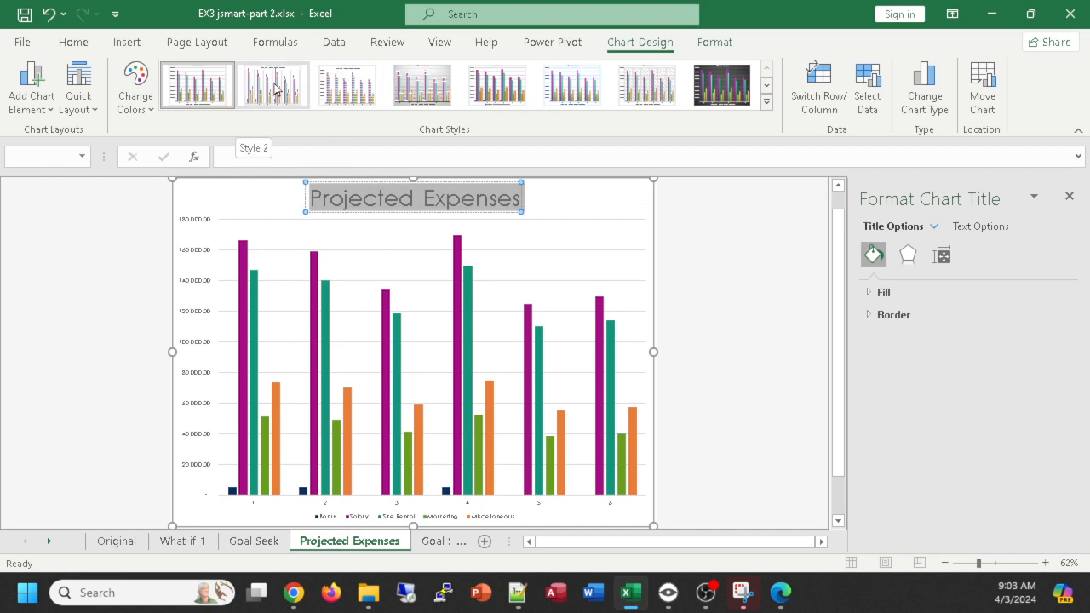
click(694, 211)
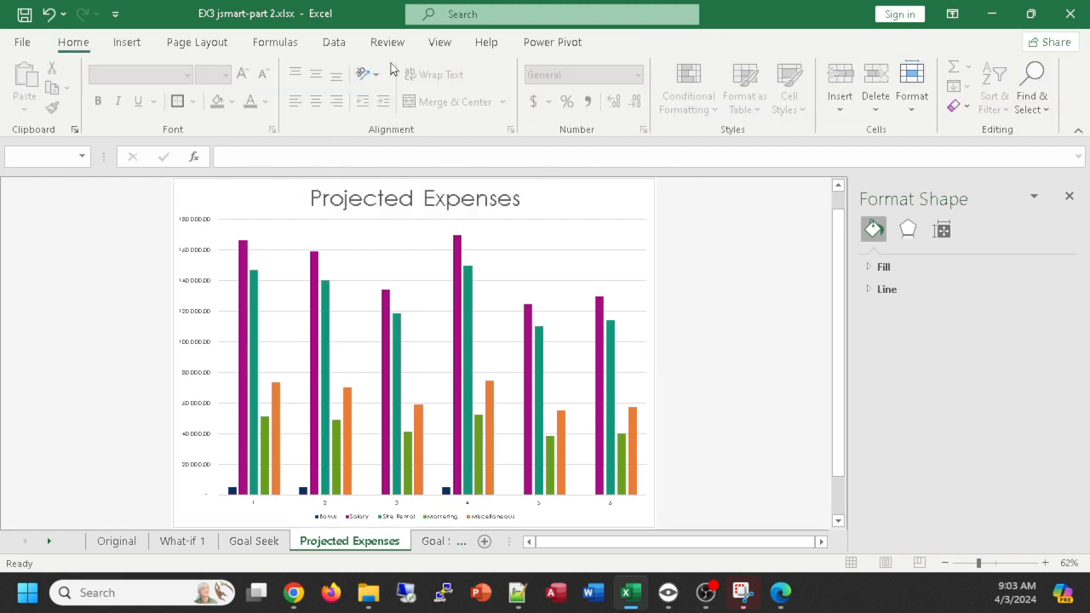
- Apply chart Style 4 to the Projected Expenses chart
click(538, 234)
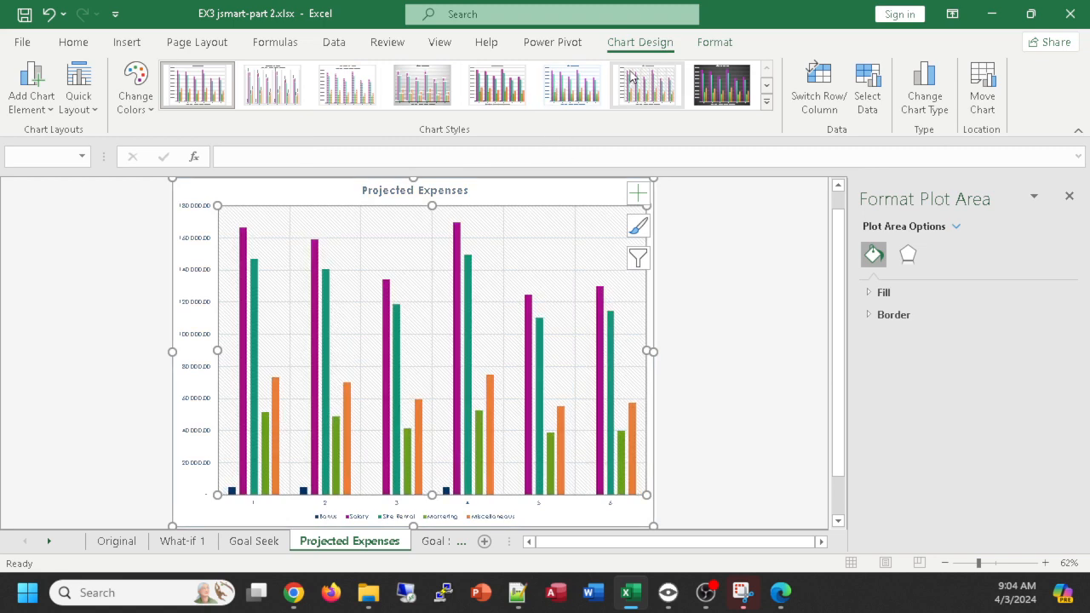
scroll(630, 76, down, 1)
scroll(629, 79, up, 2)
scroll(629, 80, down, 2)
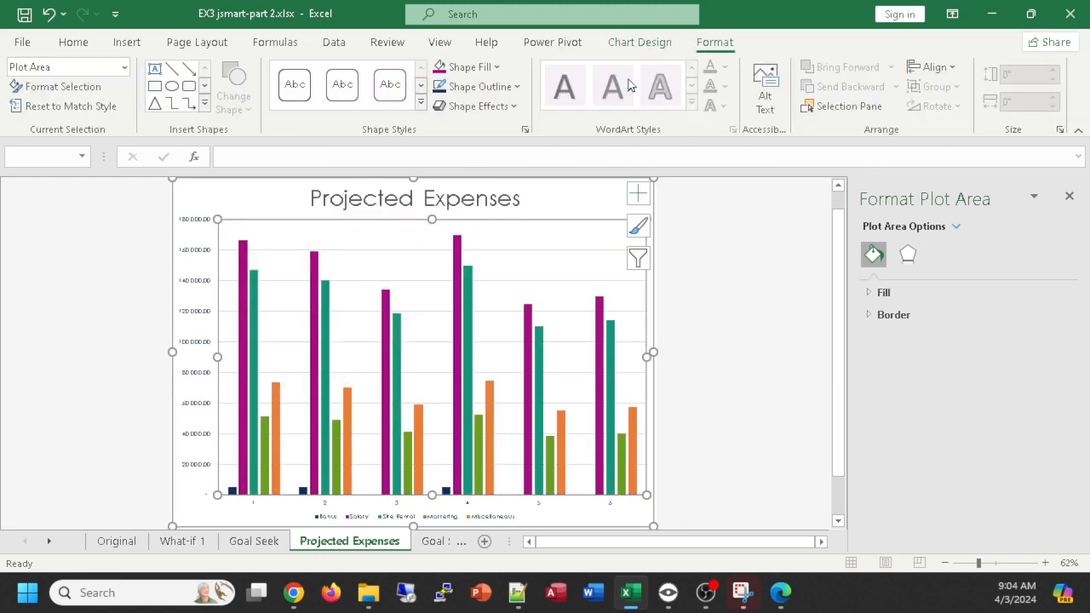
scroll(626, 88, up, 2)
scroll(625, 90, down, 1)
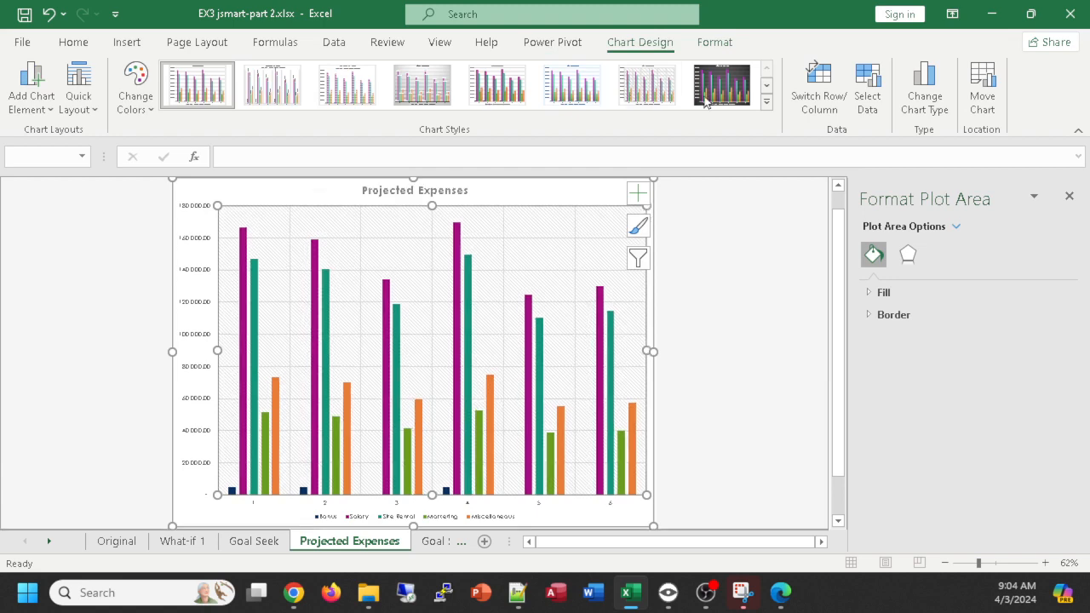
click(766, 103)
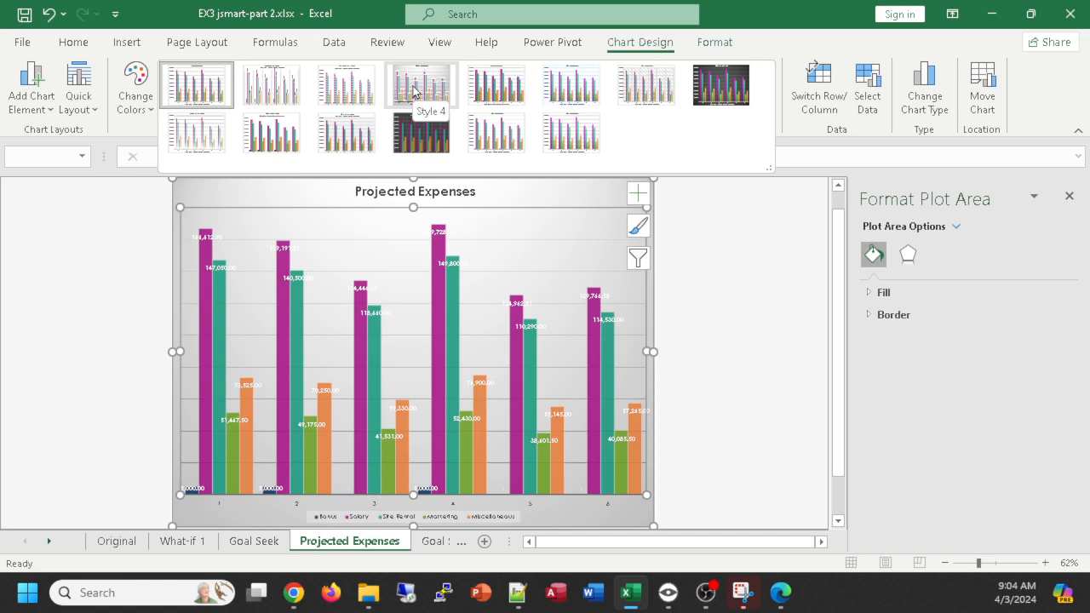
click(415, 90)
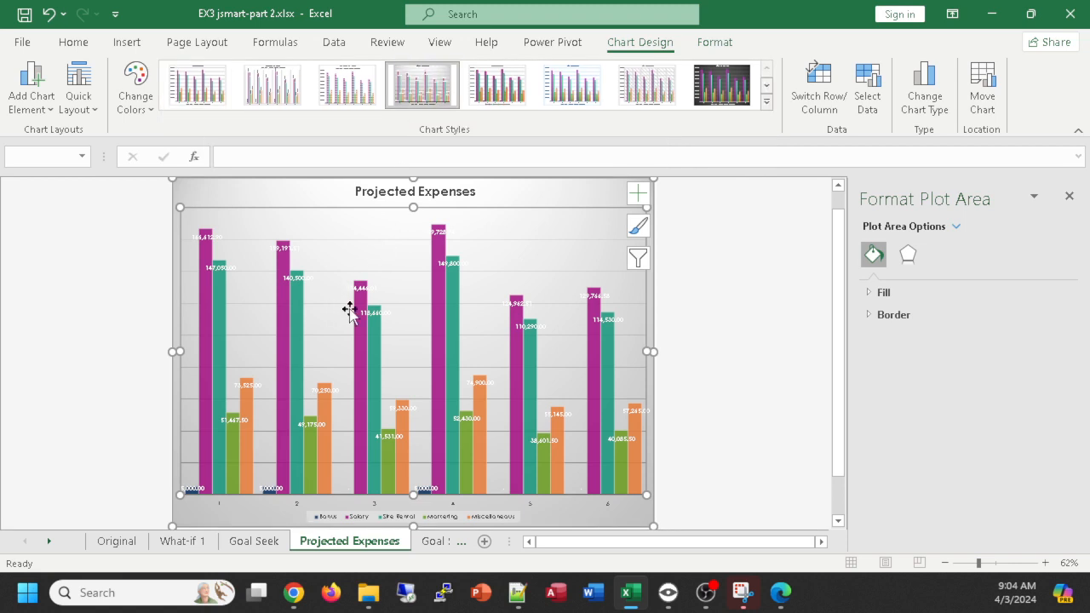
- Remove the data labels and the legend from the Projected Expenses chart, and open the axis title options
click(638, 194)
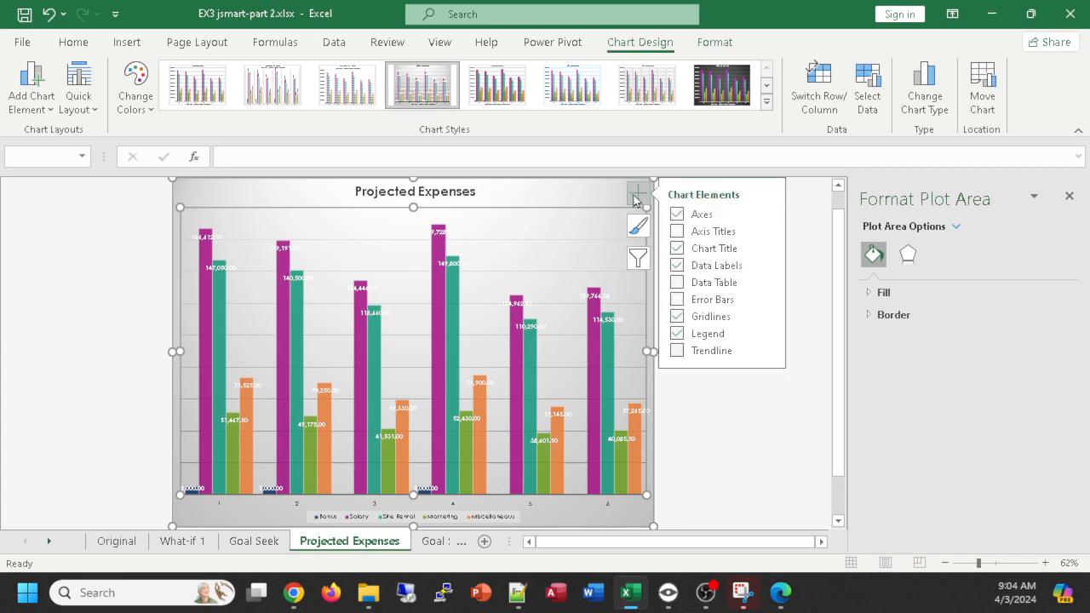
click(765, 268)
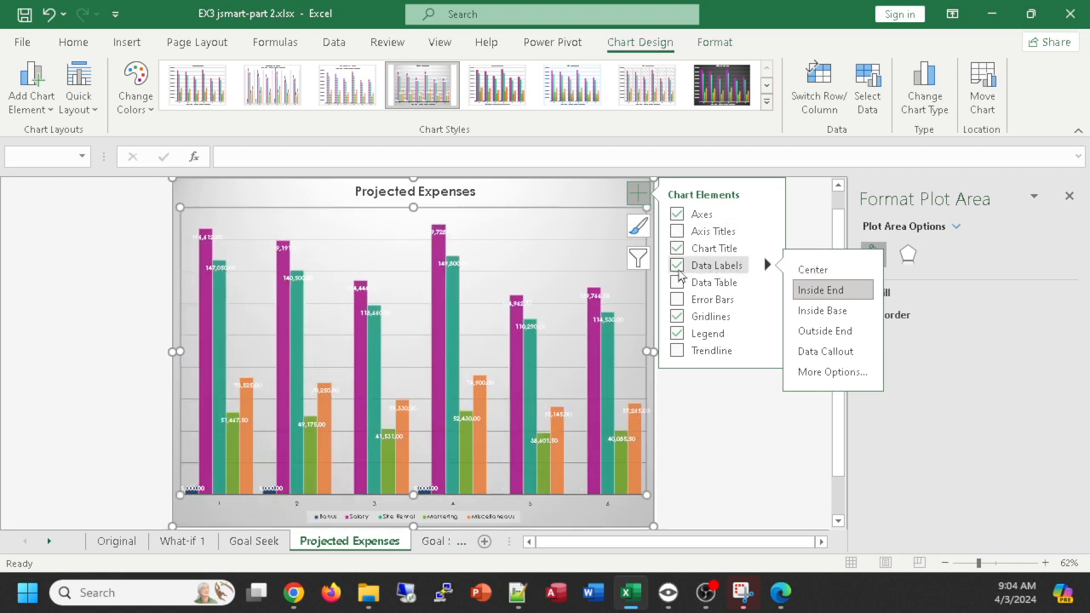
click(678, 265)
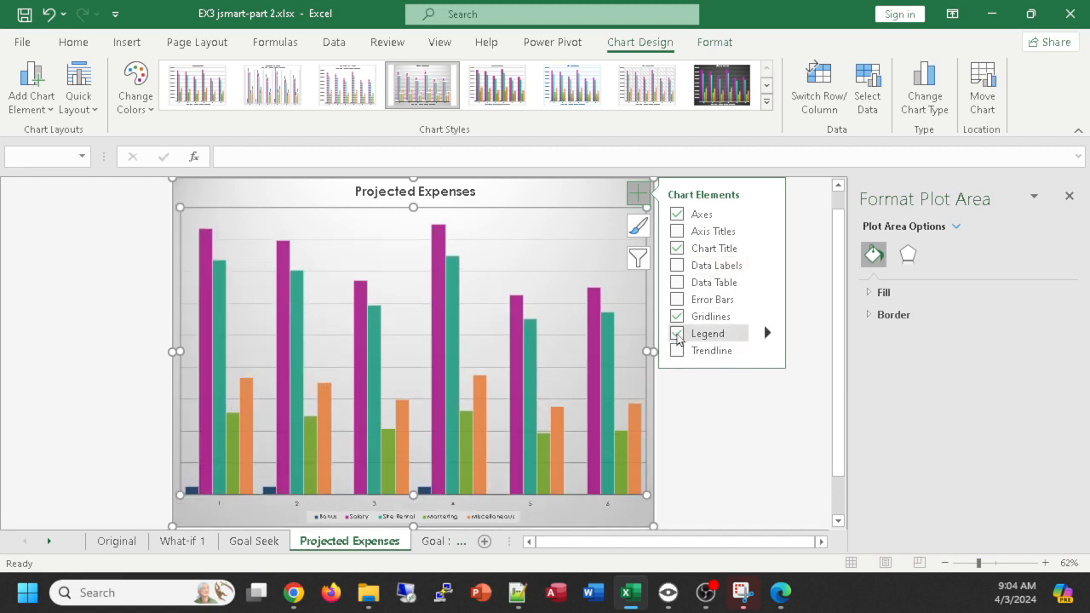
click(677, 334)
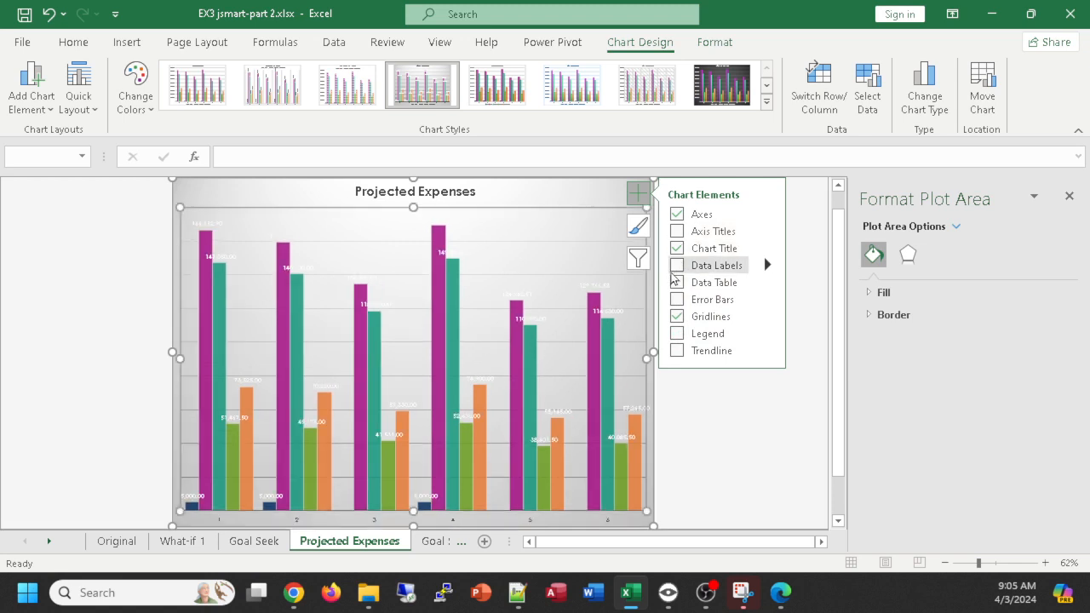
click(677, 248)
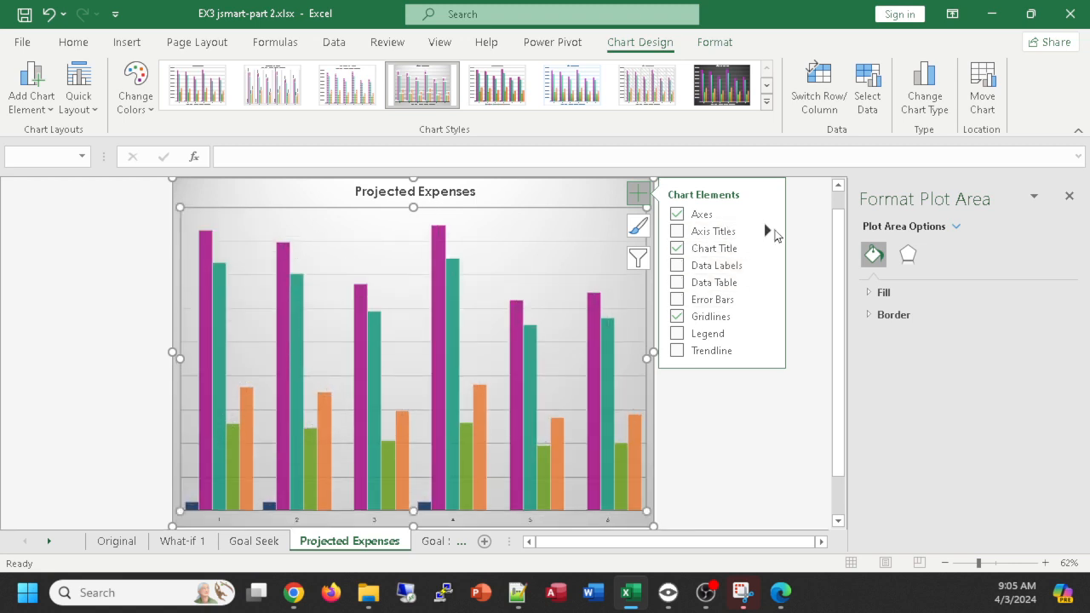
click(767, 231)
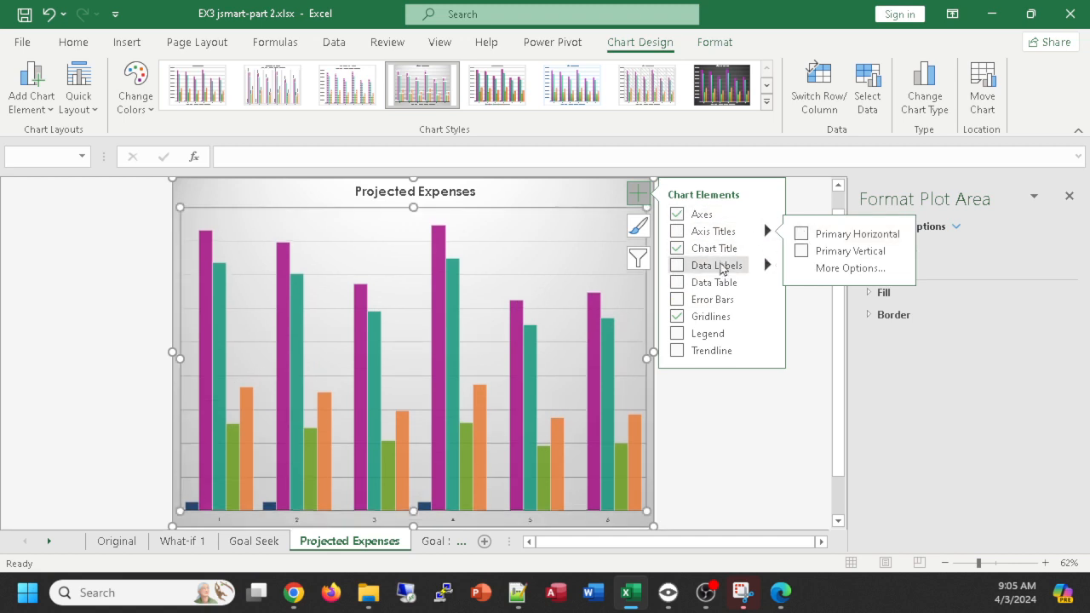
click(697, 267)
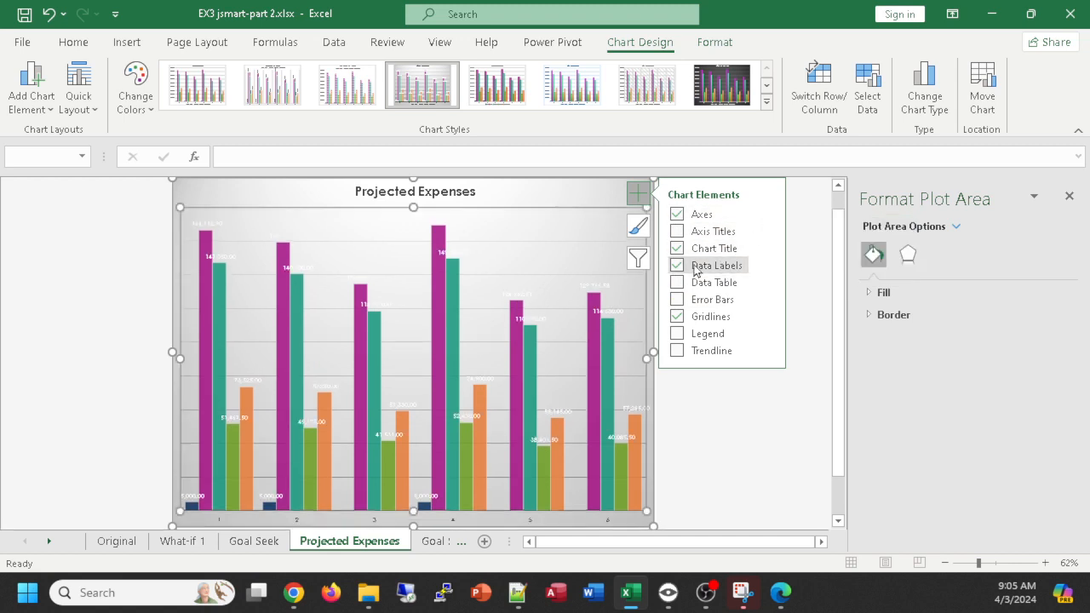
click(702, 268)
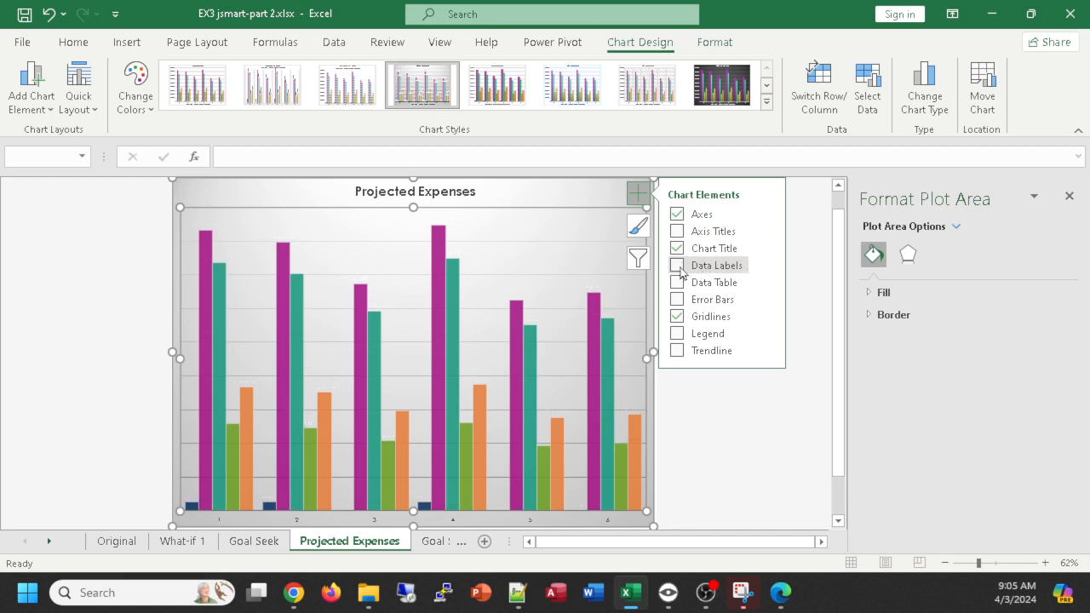
click(767, 334)
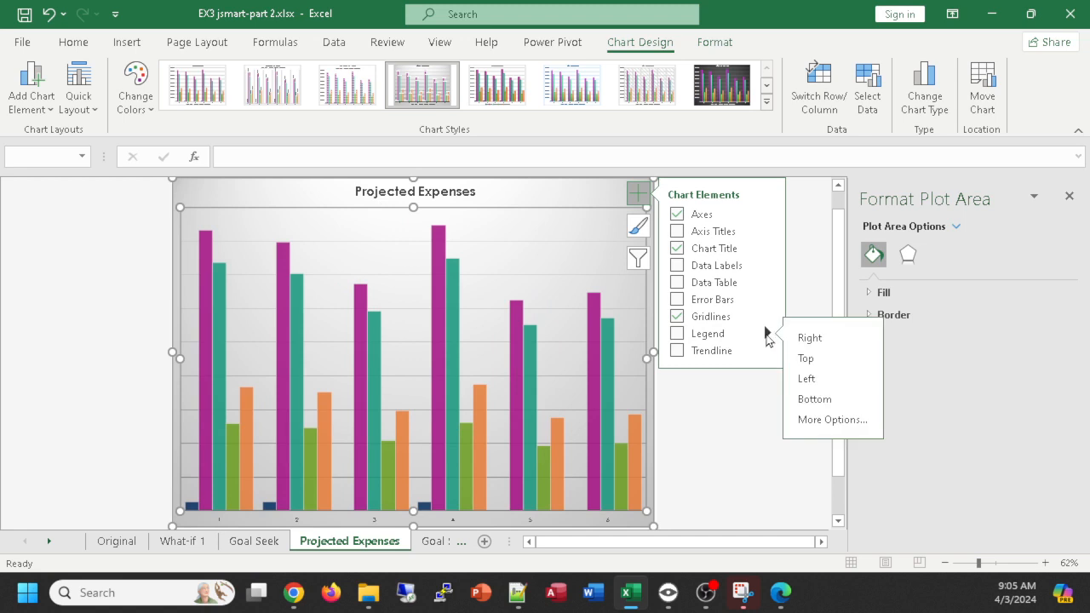
click(831, 419)
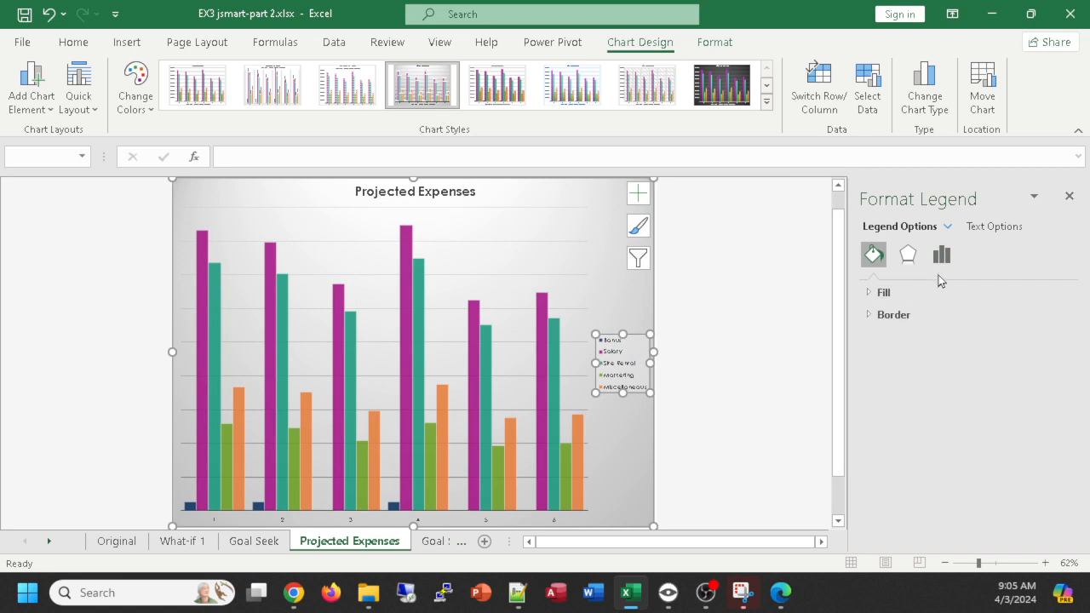
click(943, 257)
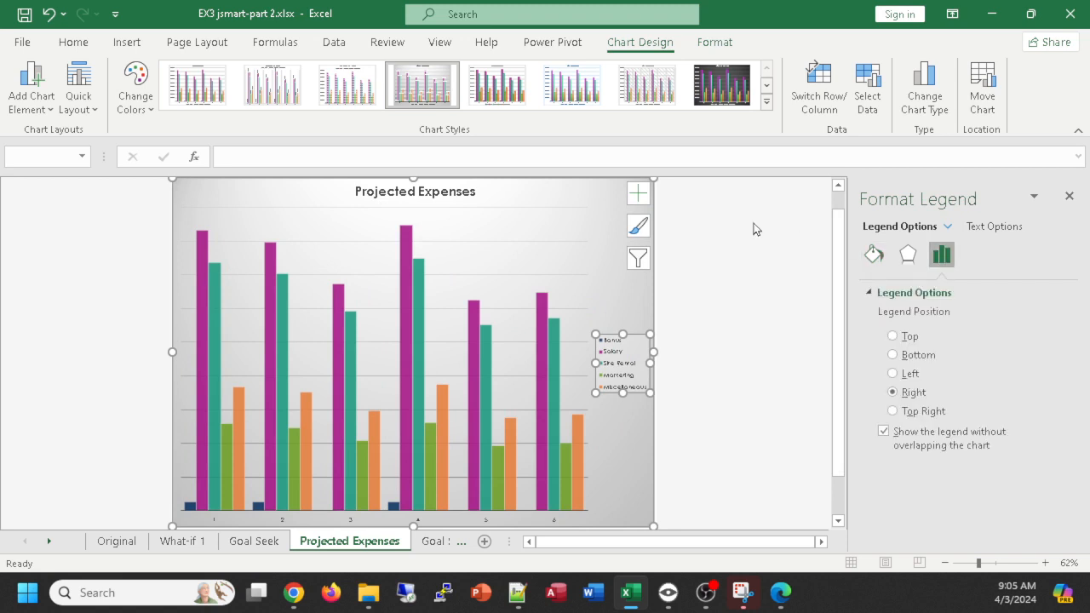
click(1070, 197)
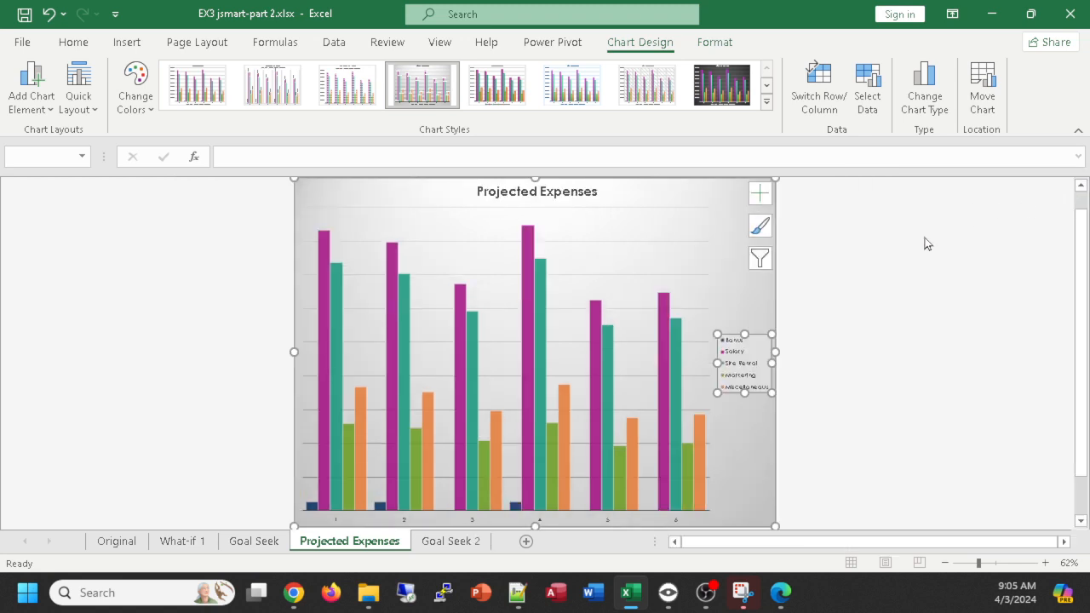
click(760, 194)
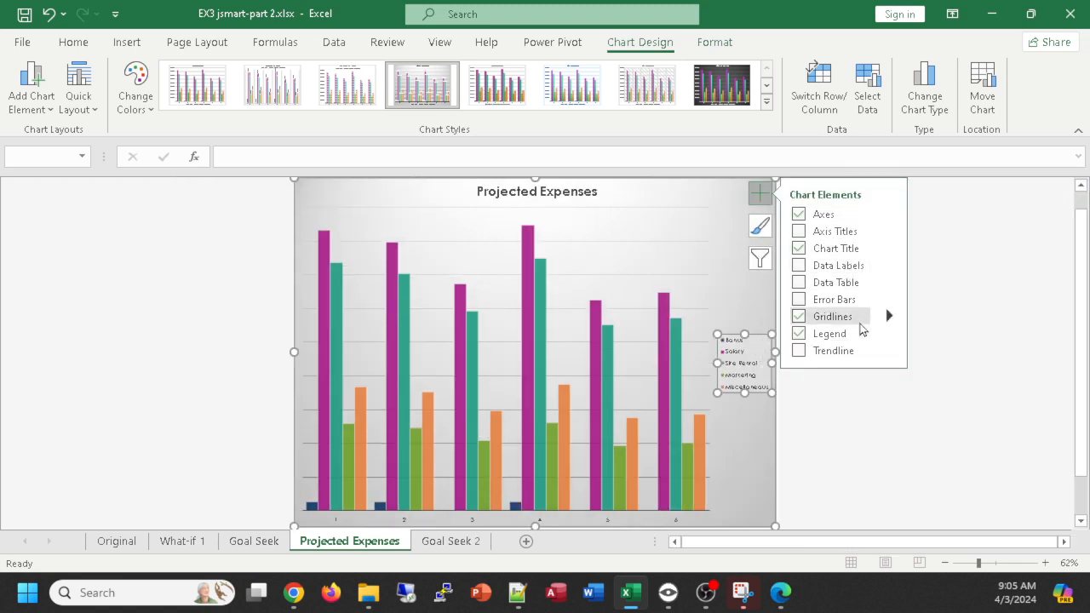
click(808, 334)
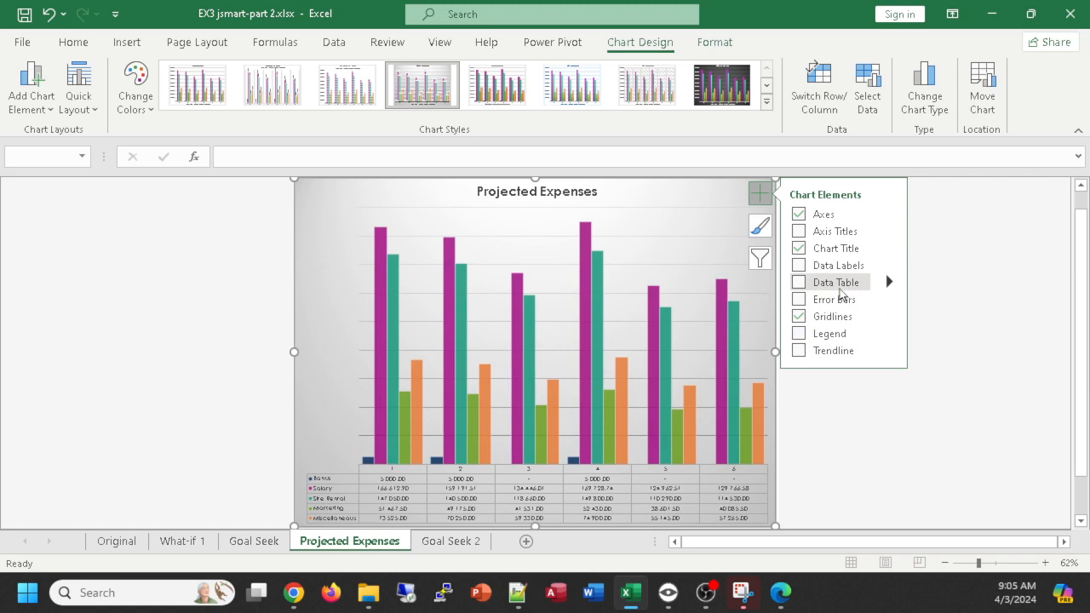
- Add a data table and data labels to the Projected Expenses chart, and open the detailed data label options
click(800, 284)
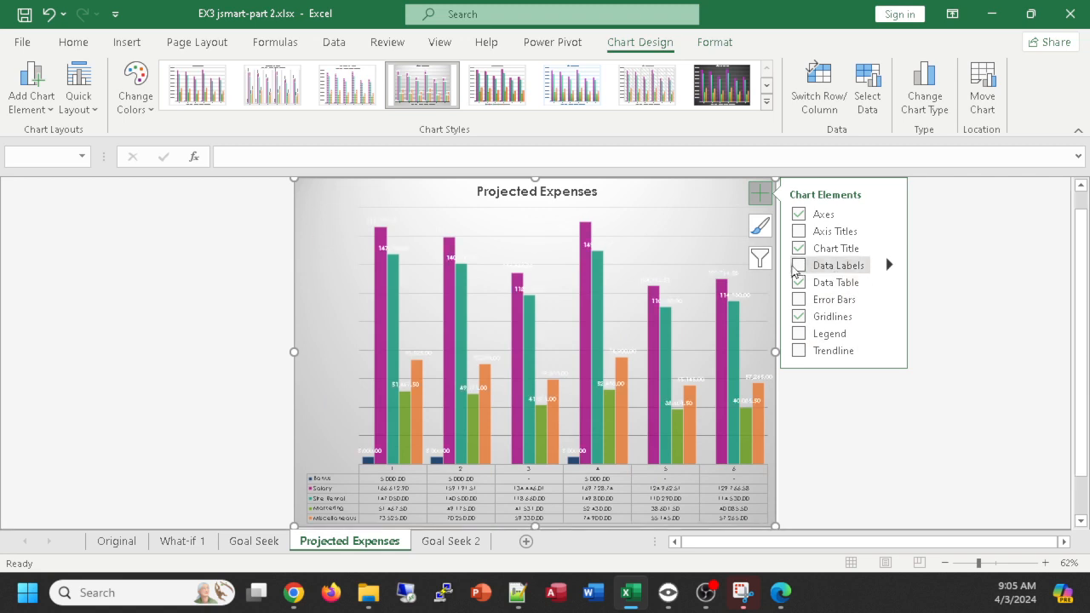
click(887, 265)
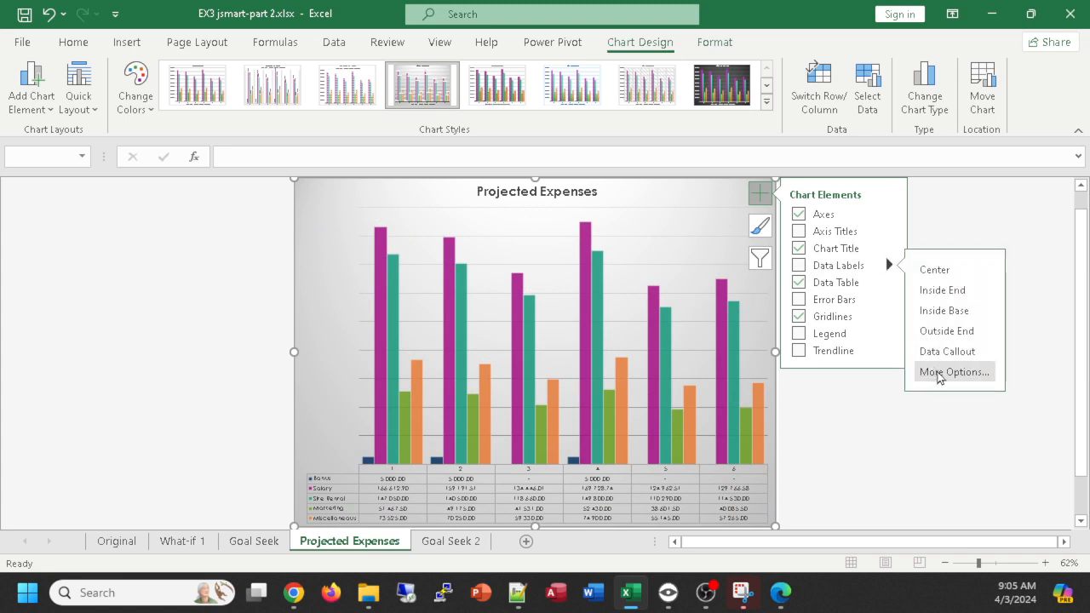
click(939, 375)
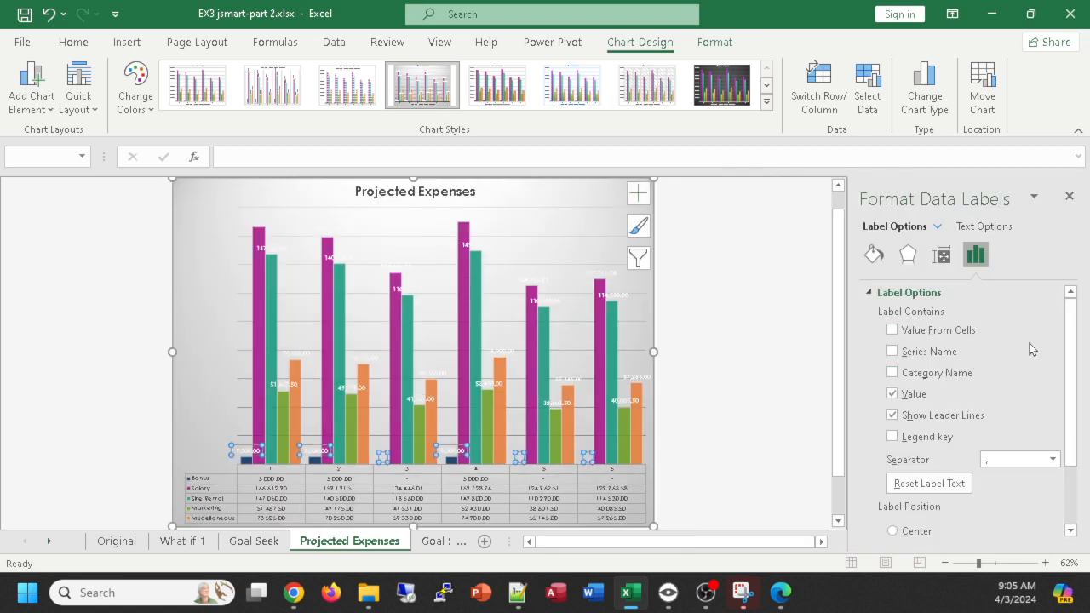
- Make the Bonus data labels show the category name instead of the value, and set their position to Center
click(893, 373)
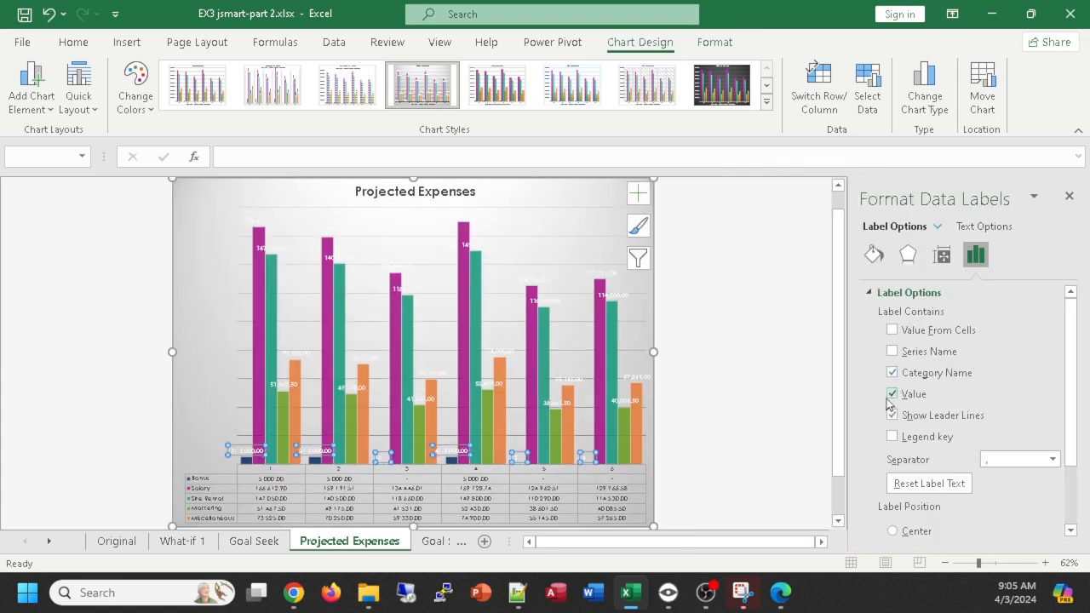
click(893, 393)
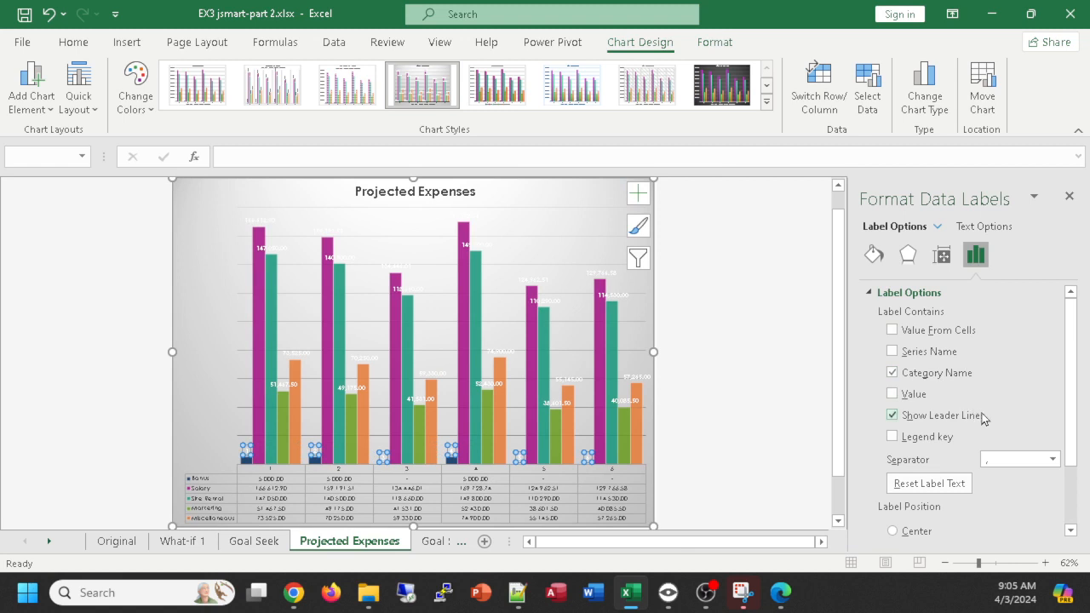
scroll(937, 400, down, 2)
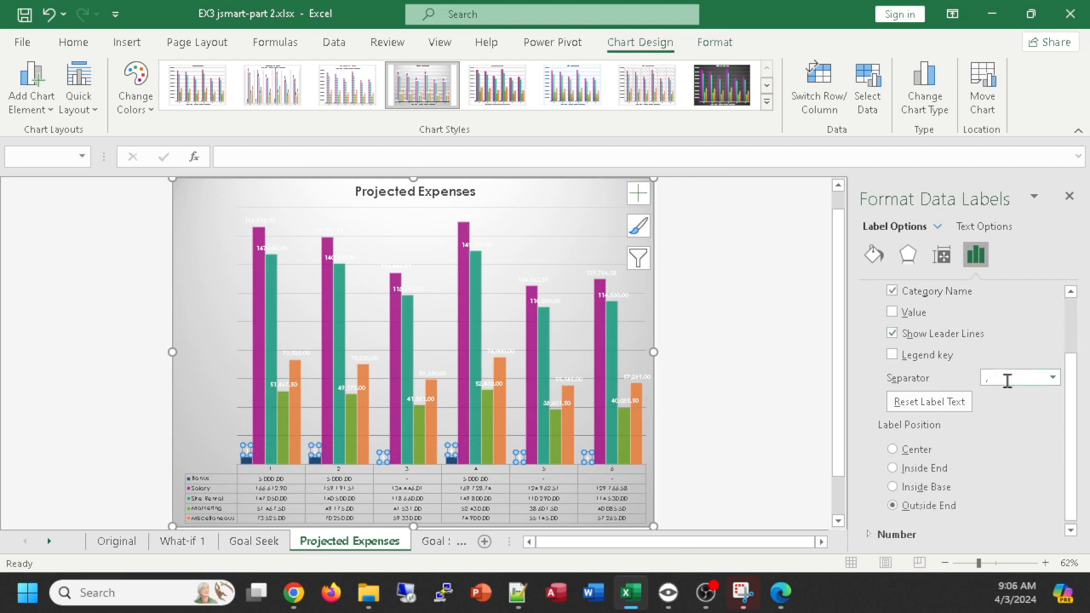
click(893, 488)
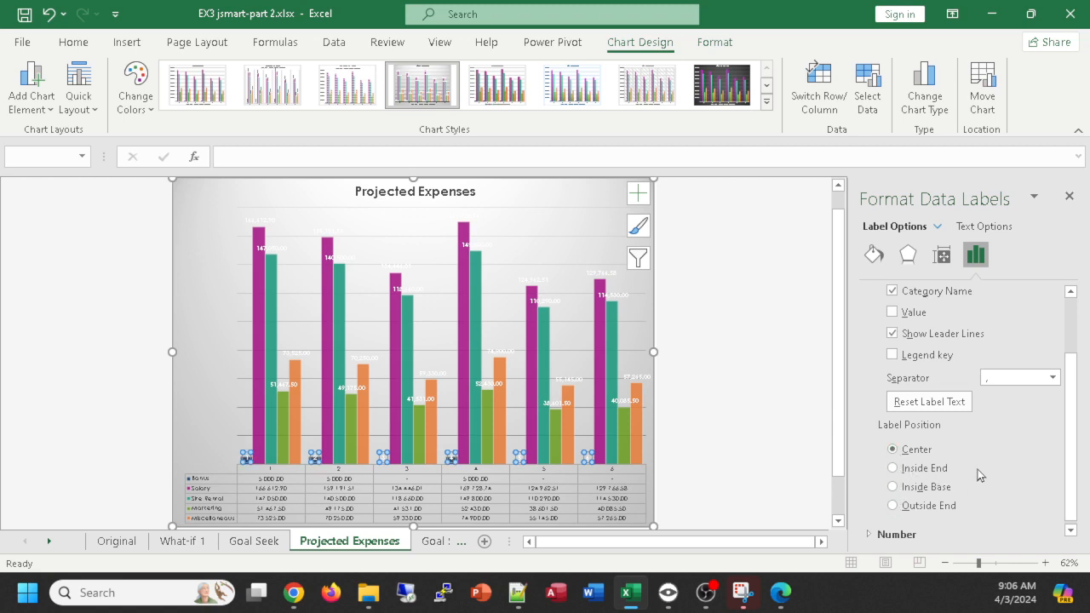
scroll(954, 430, up, 1)
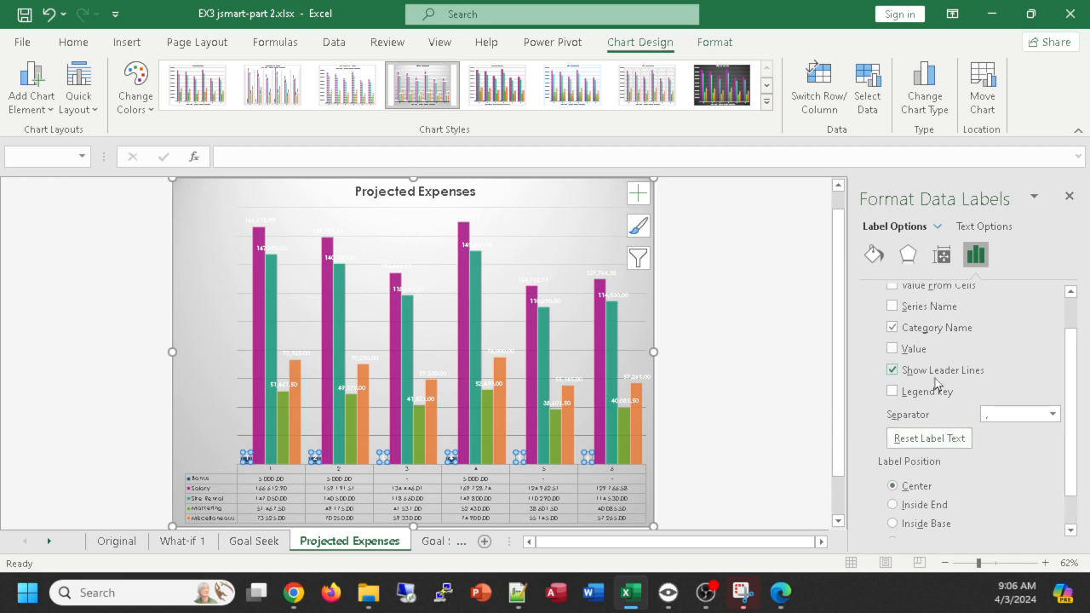
scroll(937, 383, down, 1)
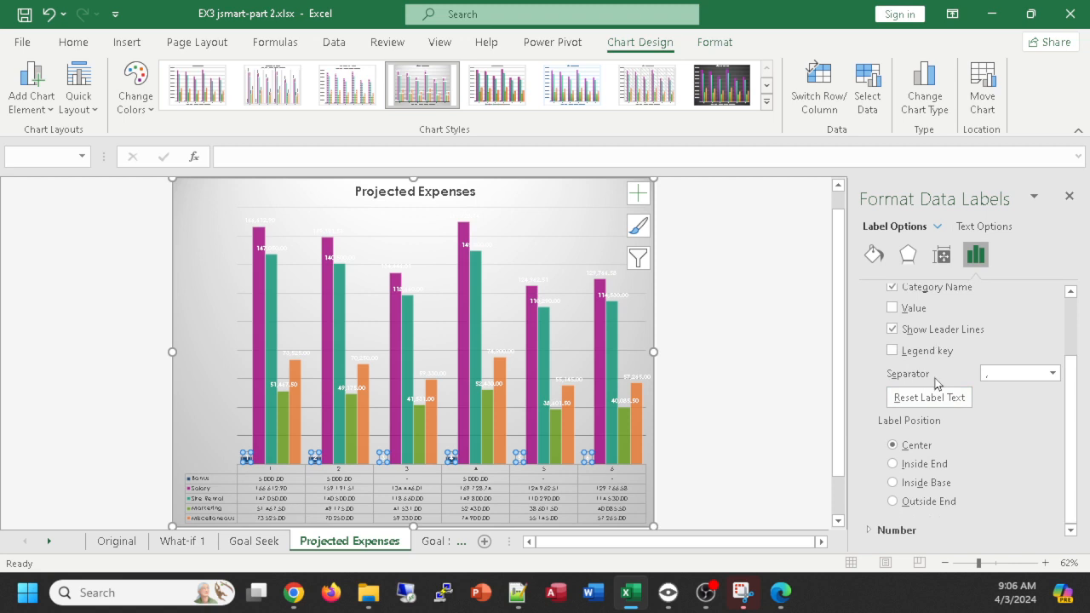
scroll(969, 417, up, 2)
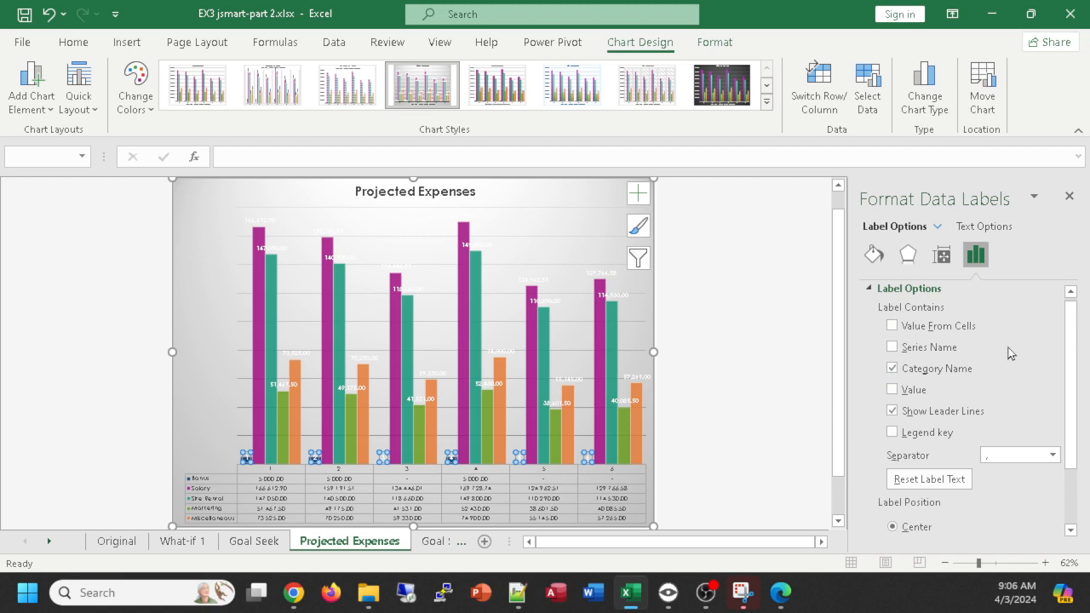
- Include the series name in the Bonus data labels, and close the label formatting options
click(892, 349)
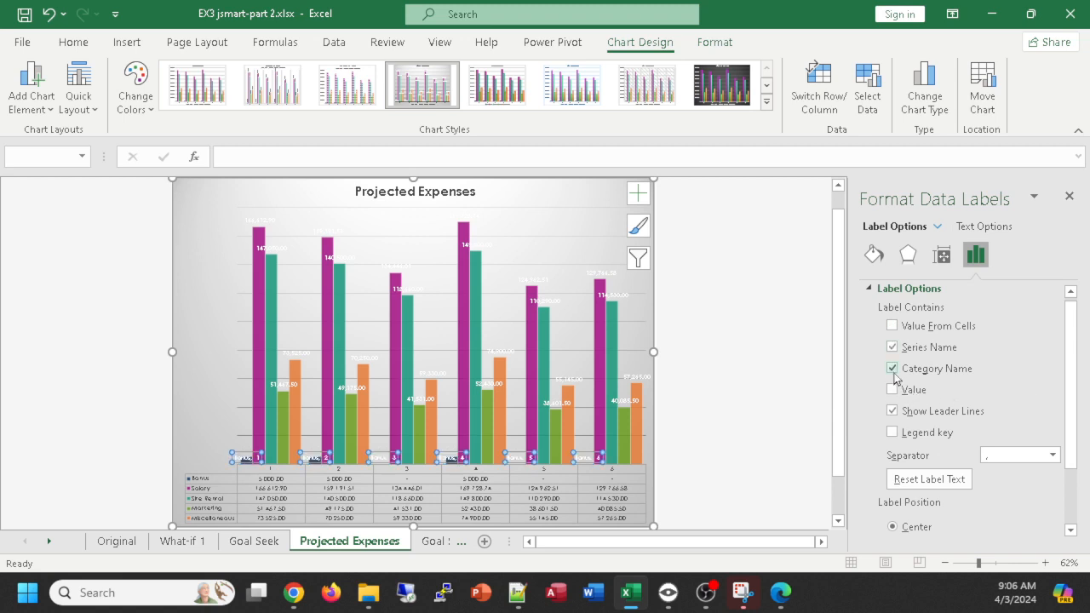
click(891, 327)
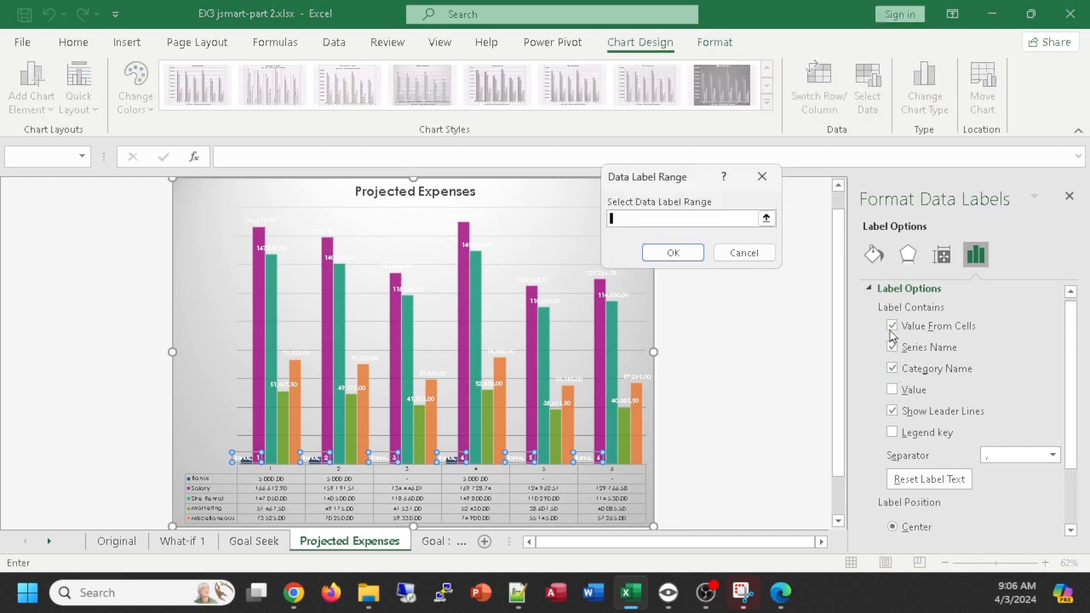
click(743, 252)
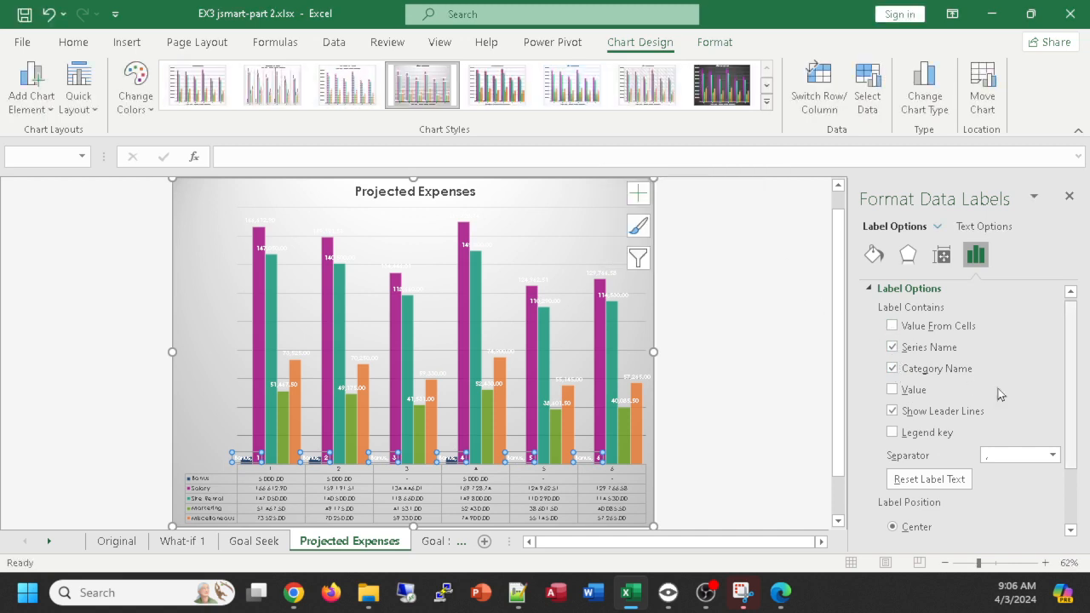
click(1061, 194)
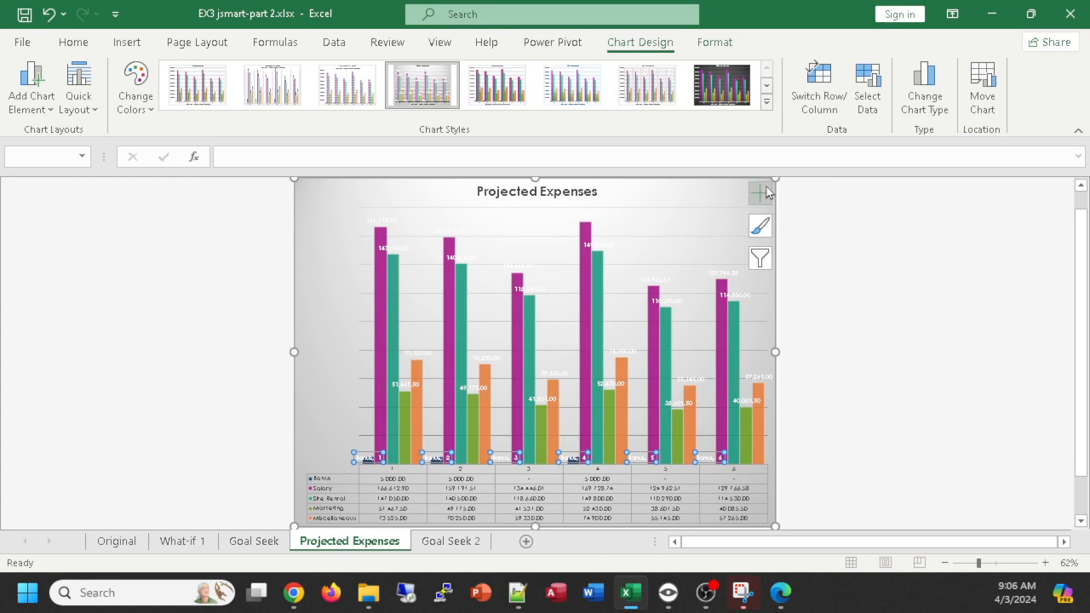
- Apply chart Style 6 to the Projected Expenses chart
click(720, 82)
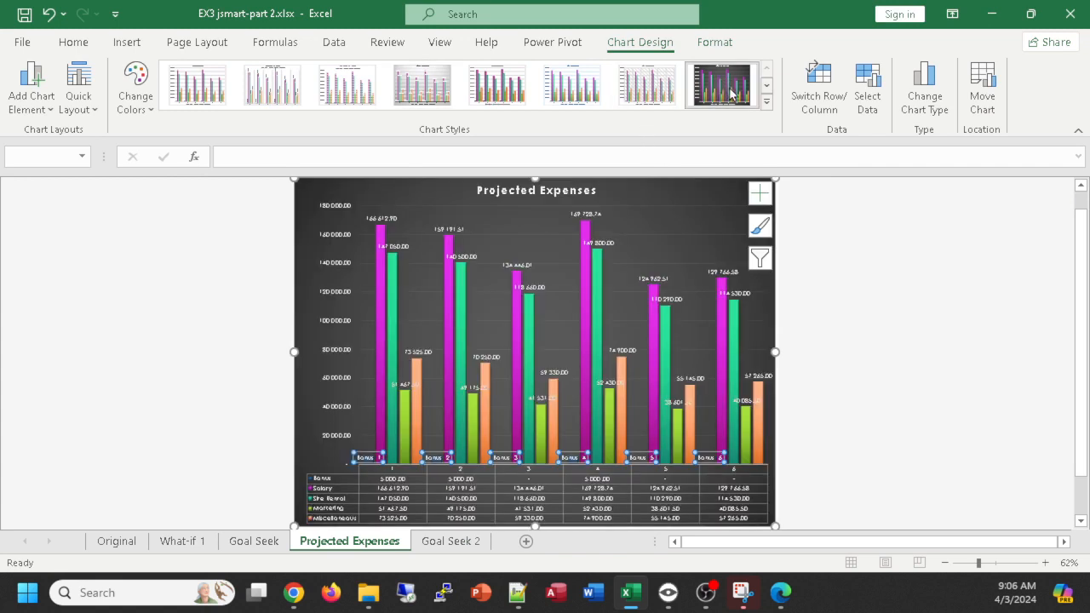
click(576, 100)
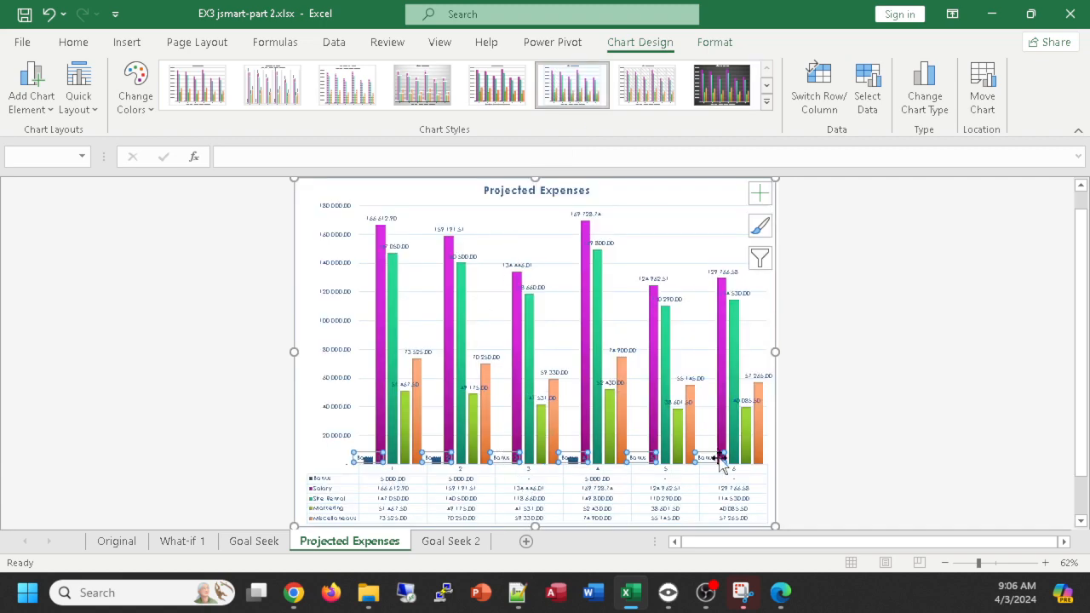
- Reopen the data label options for the Bonus series and remove the category name from its labels
click(761, 196)
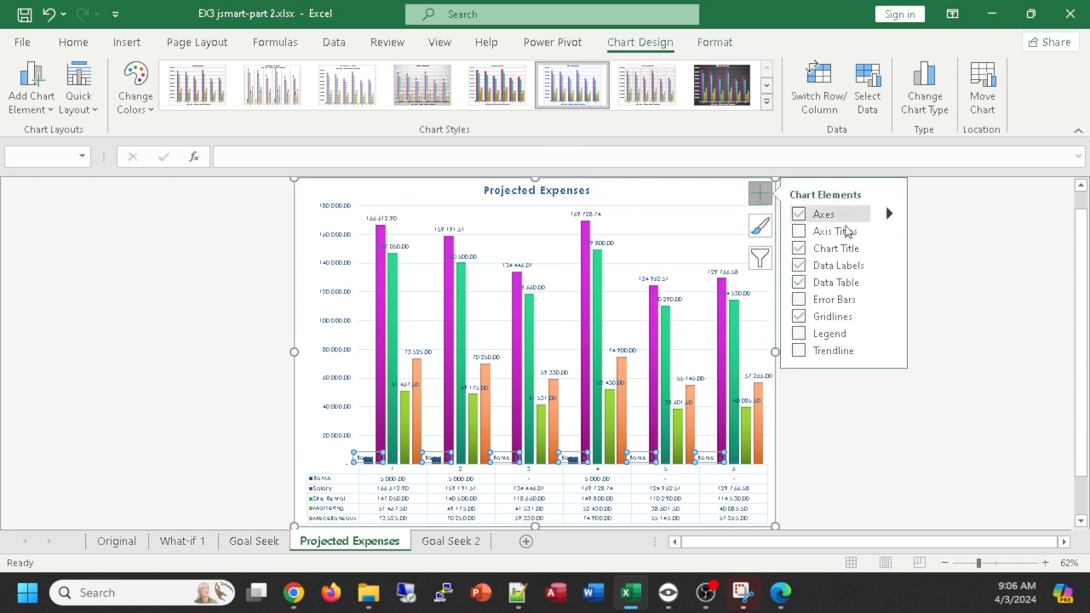
click(891, 267)
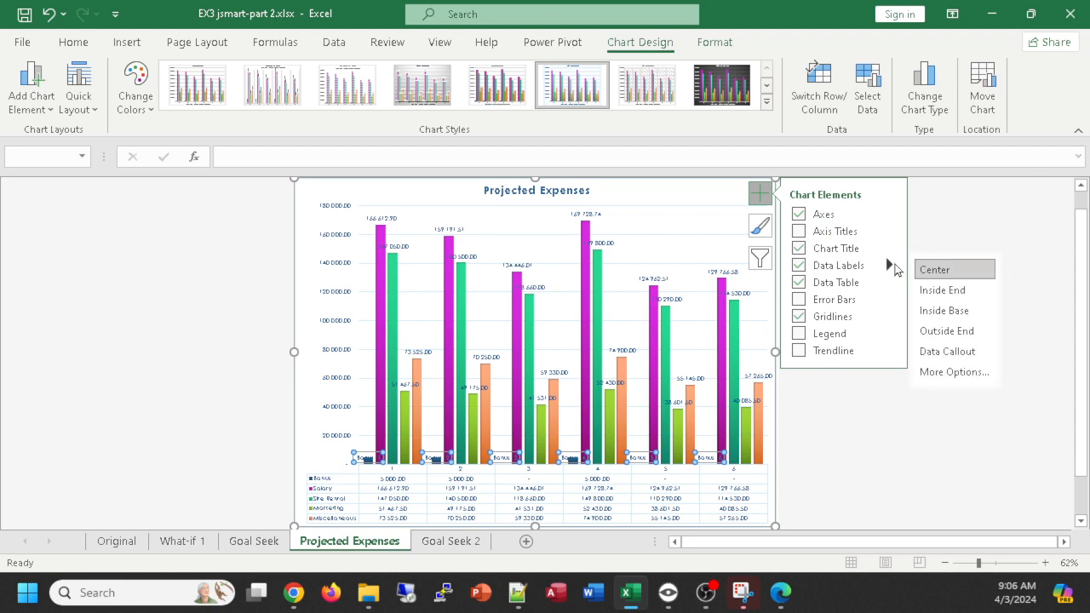
click(953, 372)
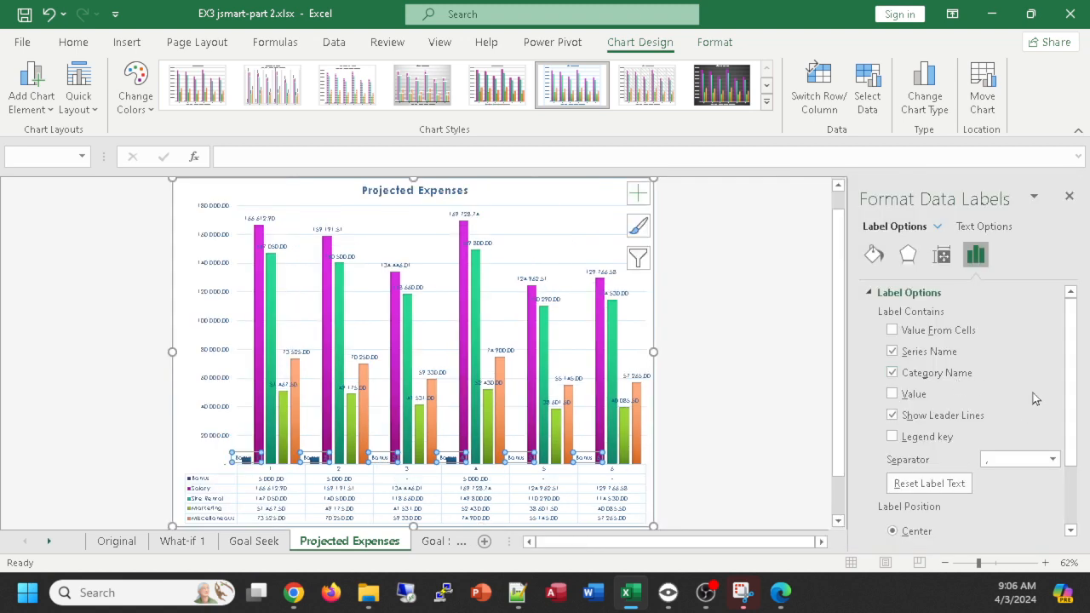
click(892, 331)
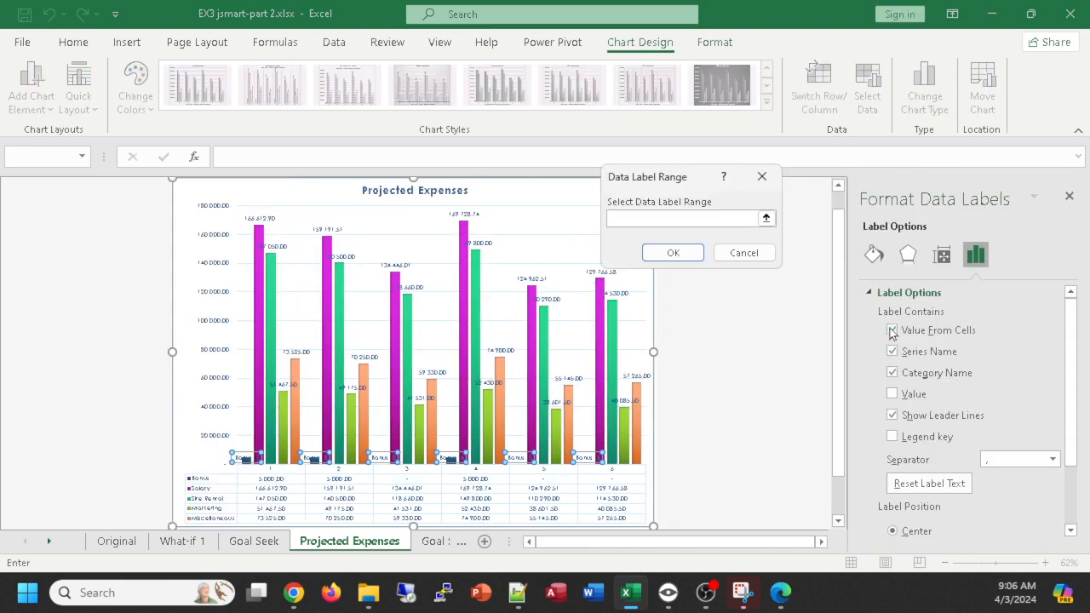
click(762, 177)
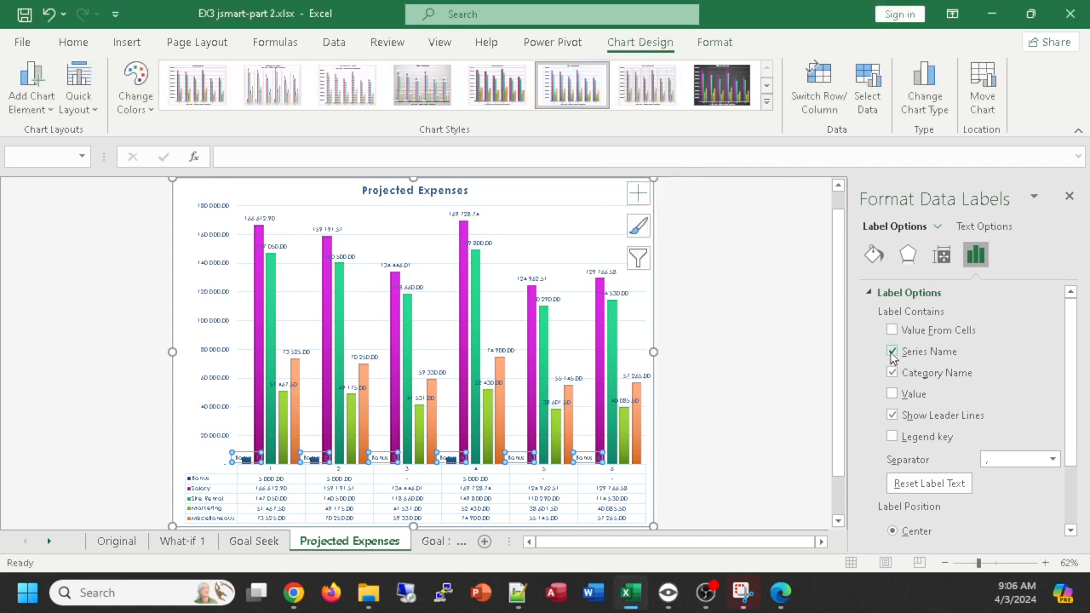
click(892, 351)
click(892, 351)
click(892, 373)
click(892, 373)
click(893, 375)
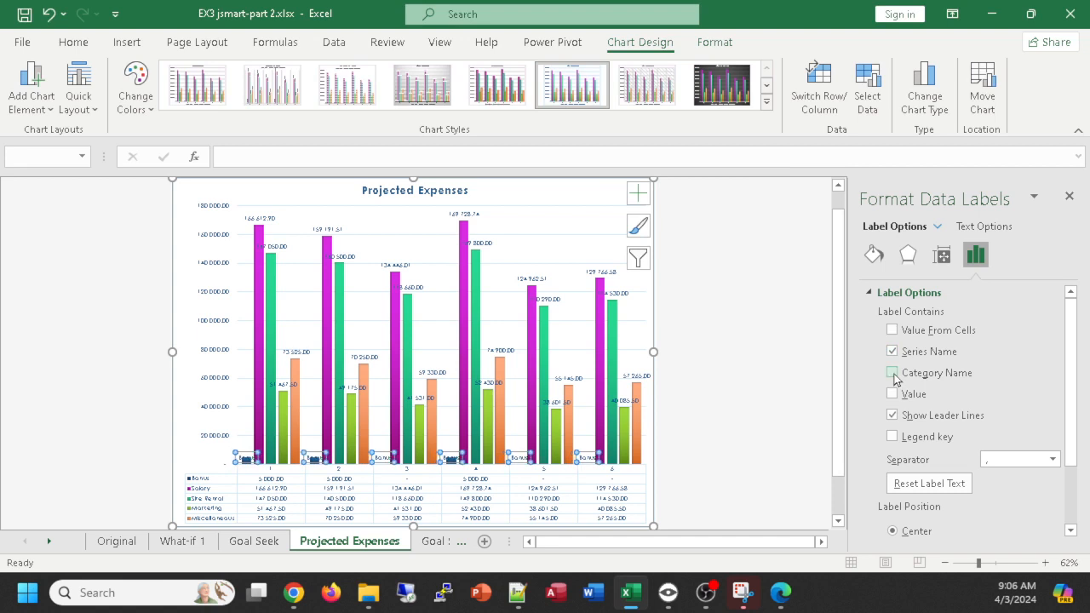
click(893, 375)
click(893, 374)
- Examine the value, leader line, position and number format options for the Bonus data labels
click(892, 394)
click(892, 394)
click(893, 415)
scroll(962, 426, down, 3)
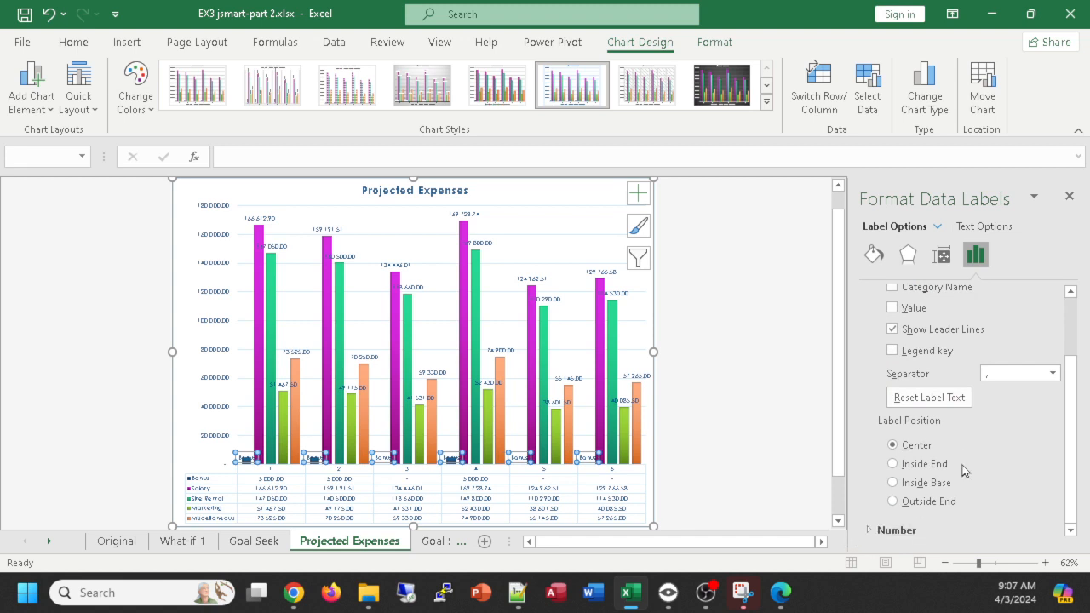
click(864, 530)
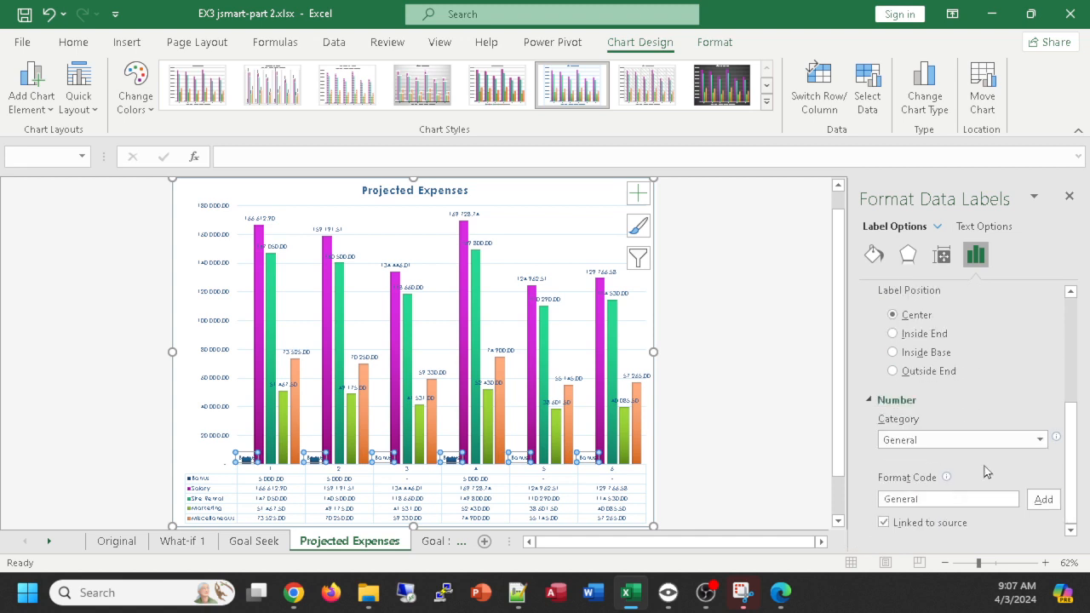
scroll(1025, 469, up, 5)
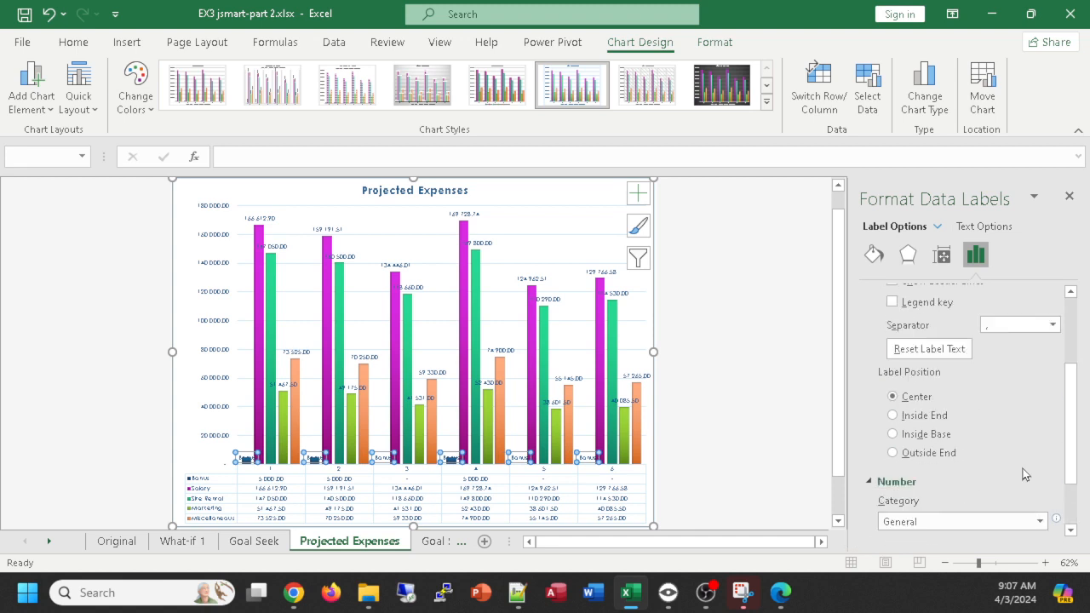
scroll(998, 446, up, 1)
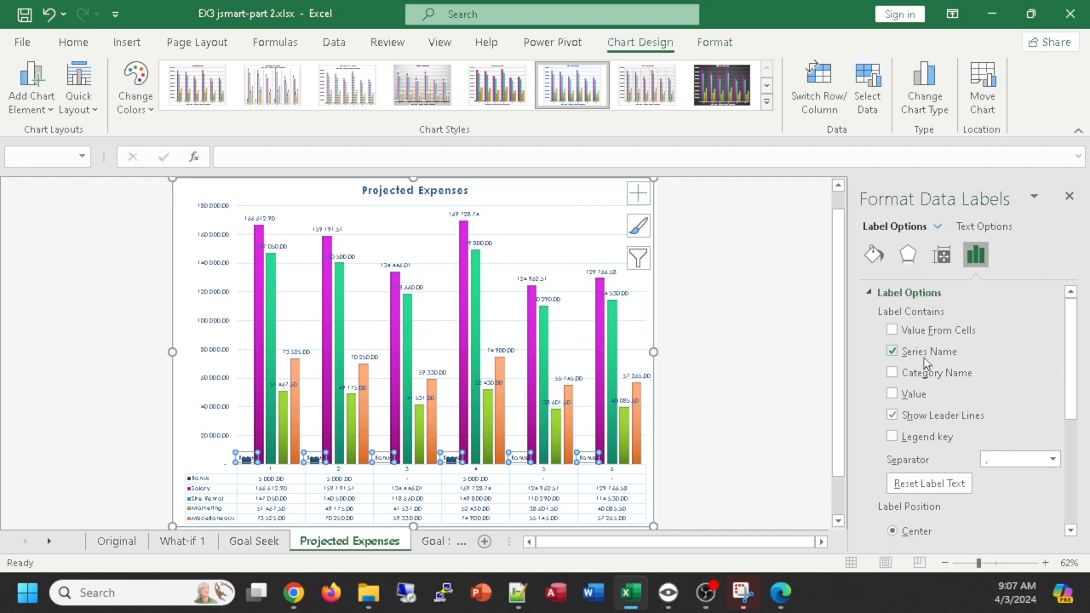
- Try the cell-range, category name and legend key options for the Bonus data labels, cancelling the label range selection
click(890, 332)
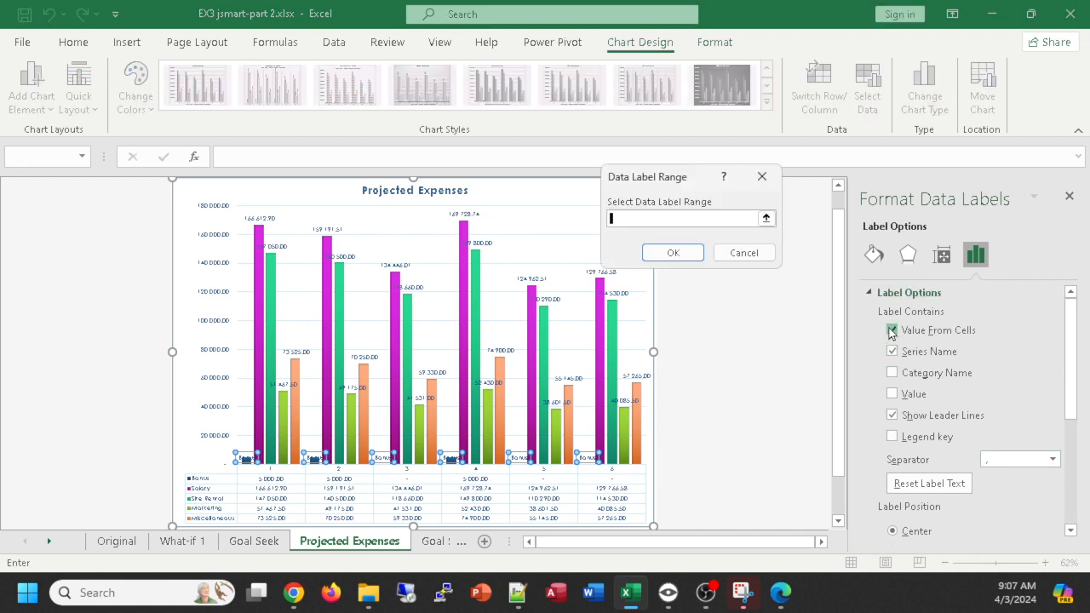
click(758, 258)
click(891, 373)
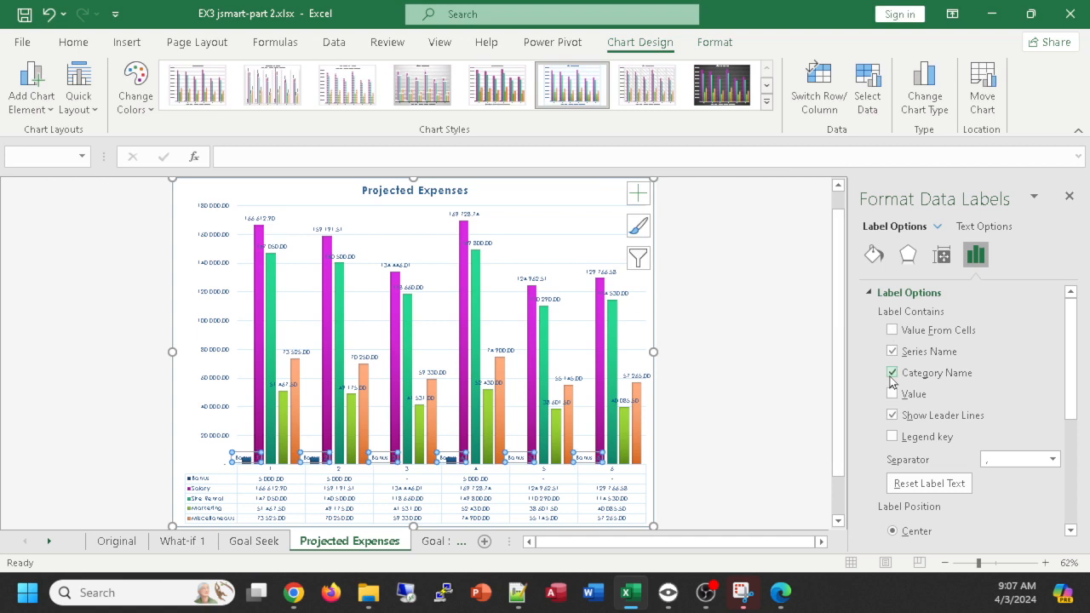
click(891, 379)
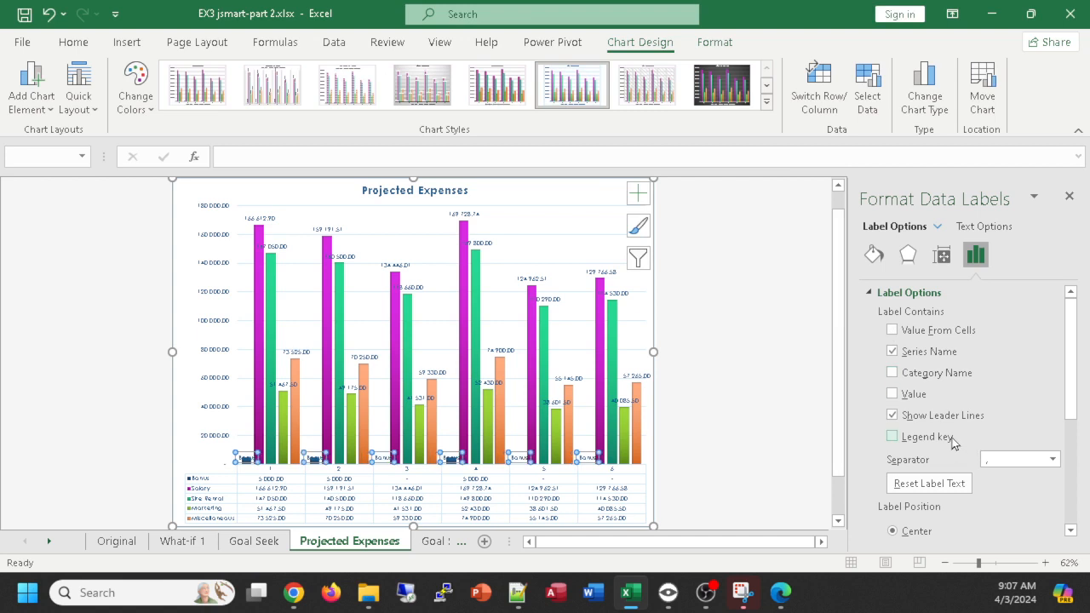
click(892, 437)
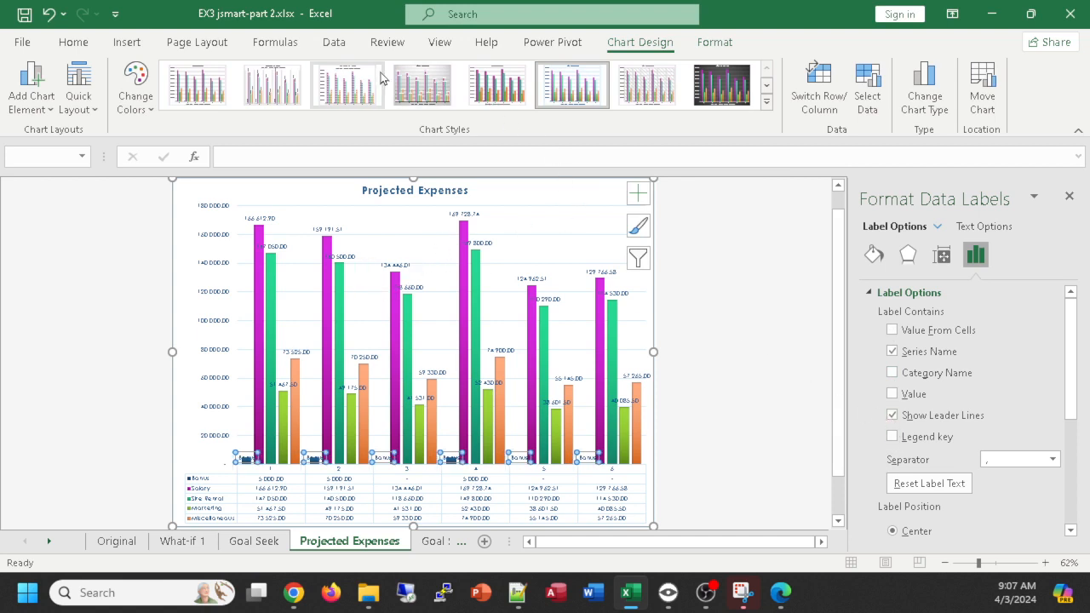
- Try chart Style 4 on the Projected Expenses chart and remove the series name and value from the Bonus data labels
click(422, 83)
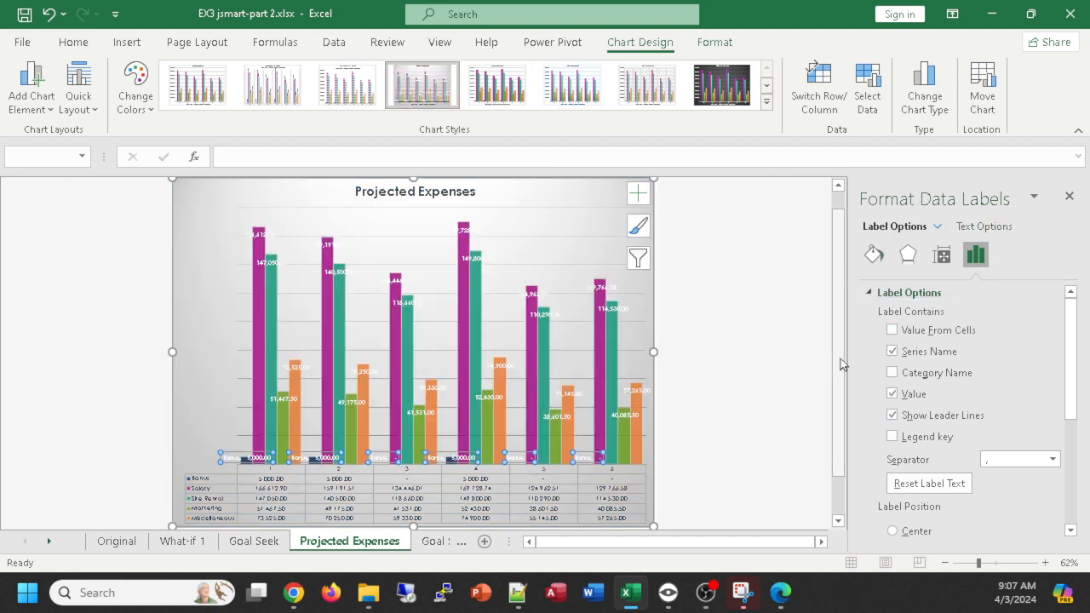
click(892, 352)
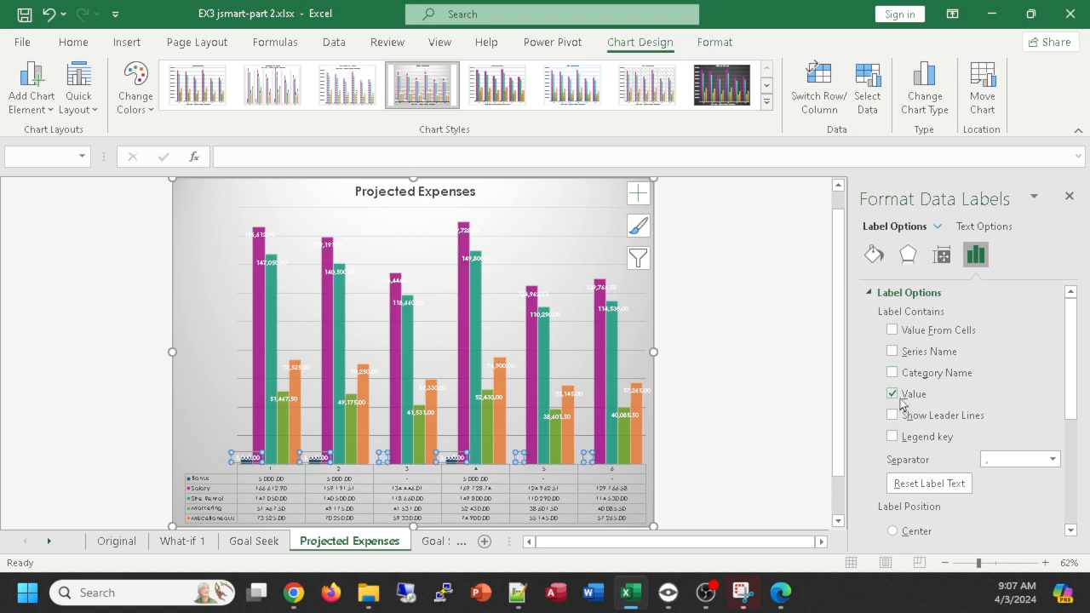
key(Escape)
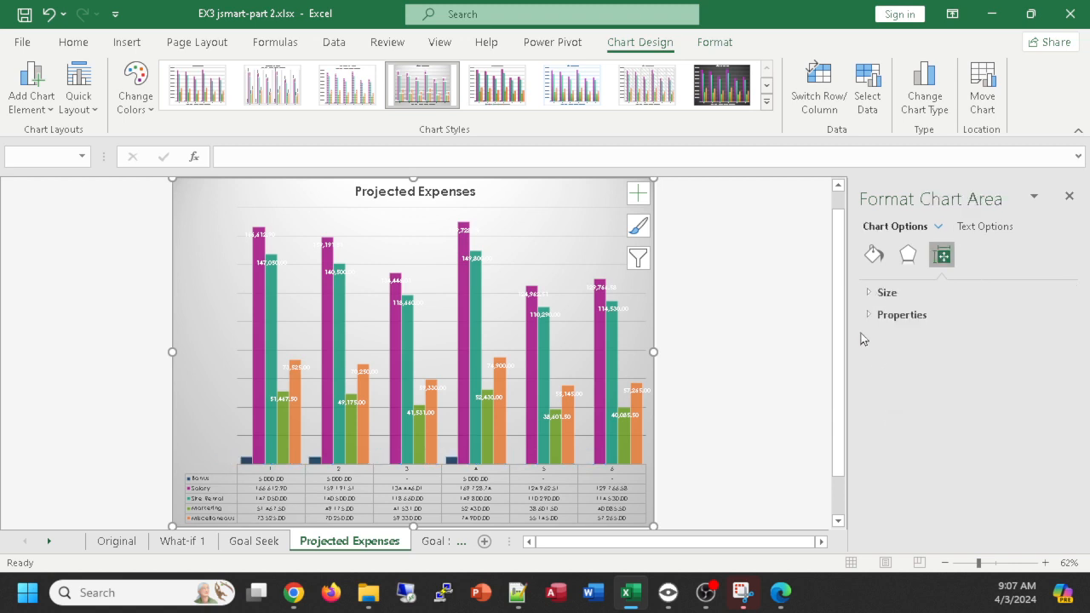
- Try chart Styles 5, 6, 14 and 11 on the Projected Expenses chart to compare their looks
scroll(707, 300, down, 1)
scroll(709, 302, up, 2)
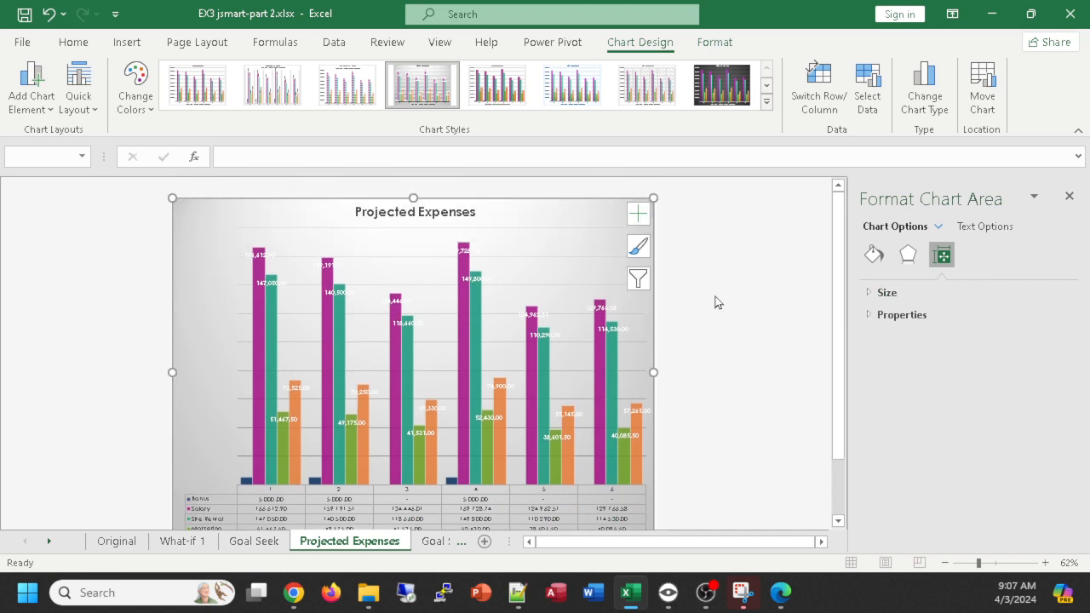
scroll(718, 303, down, 1)
scroll(719, 304, up, 1)
scroll(718, 304, down, 1)
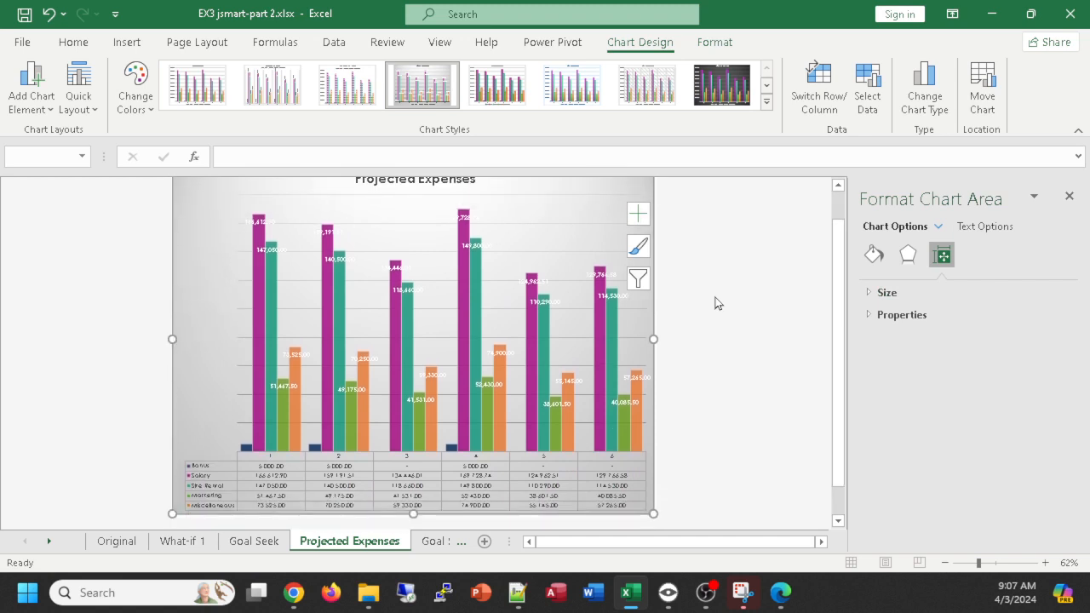
scroll(667, 322, up, 1)
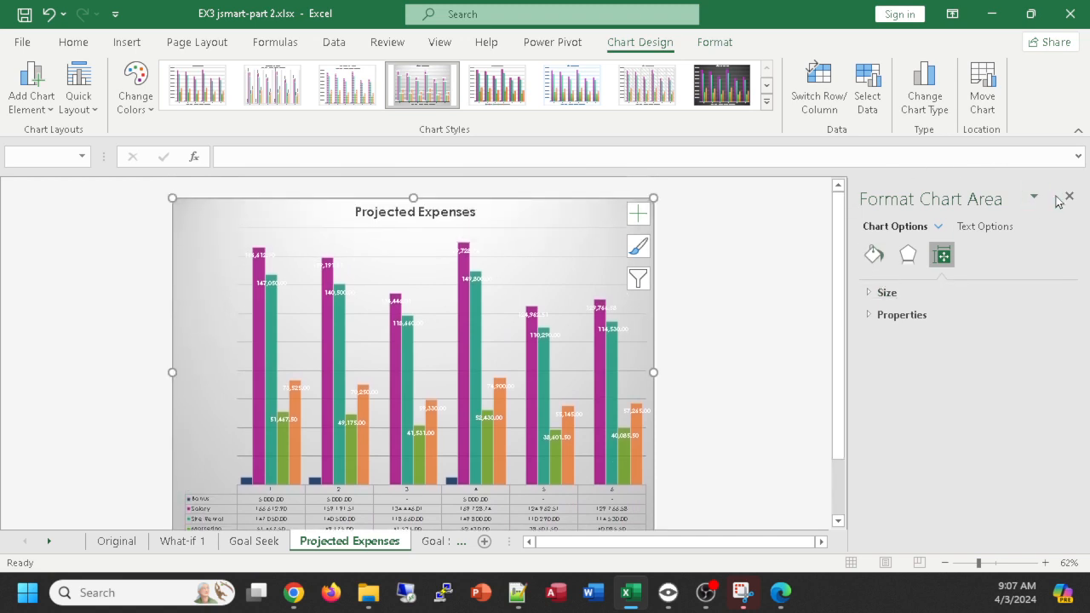
click(508, 88)
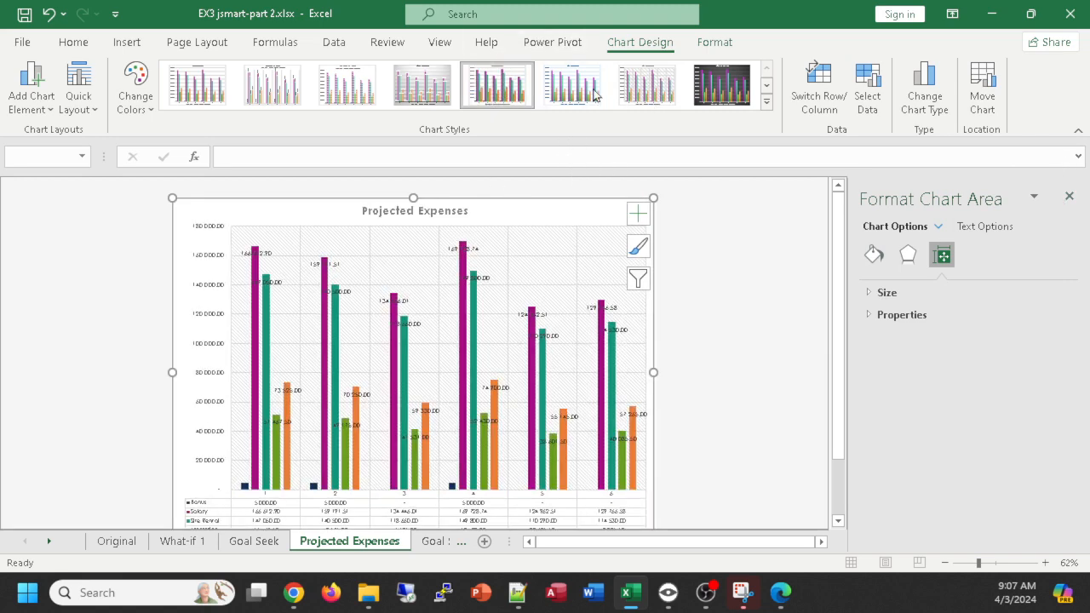
click(571, 86)
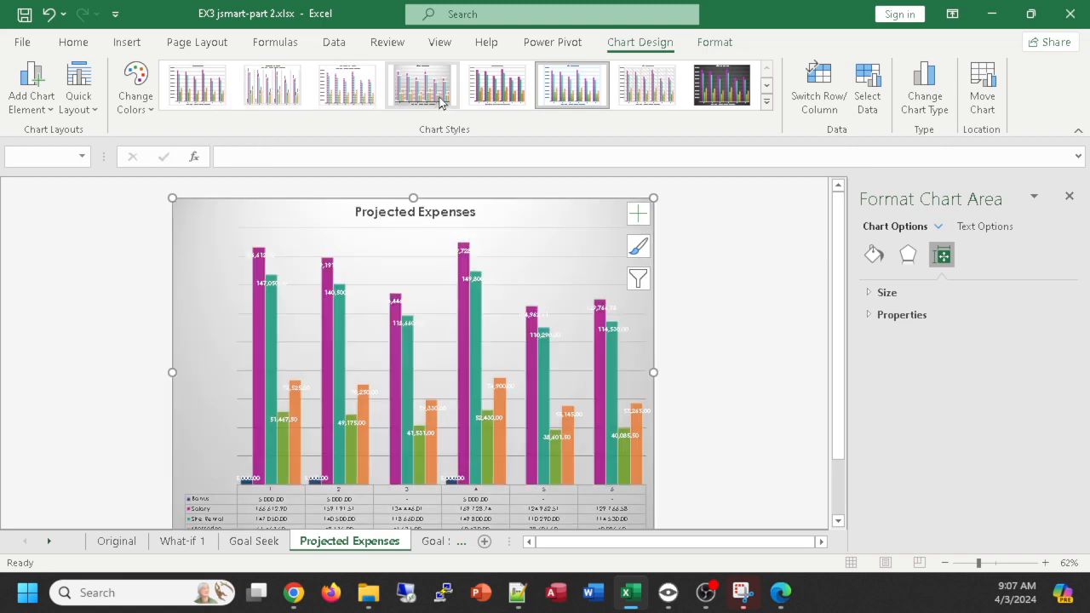
click(768, 103)
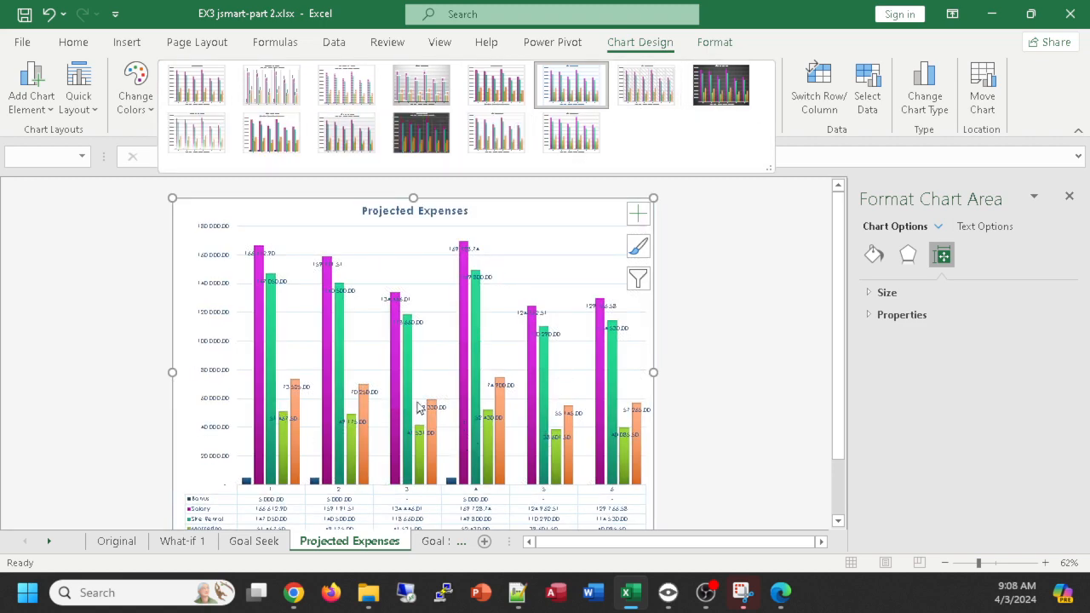
click(593, 132)
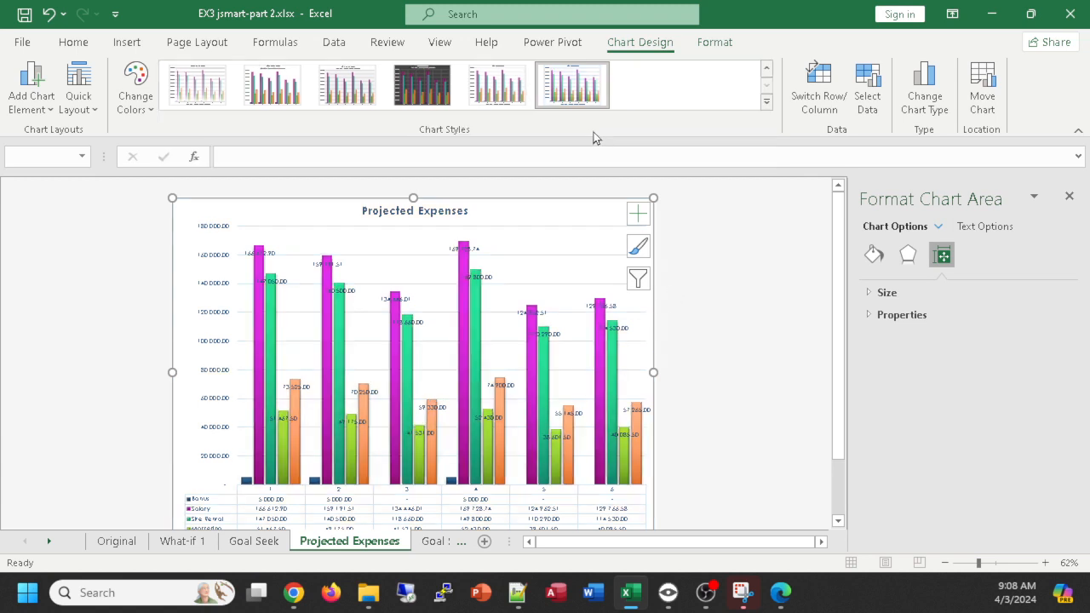
click(343, 81)
- Apply chart Style 8 to the Projected Expenses chart, and close the chart area formatting options after viewing the text effects
click(764, 102)
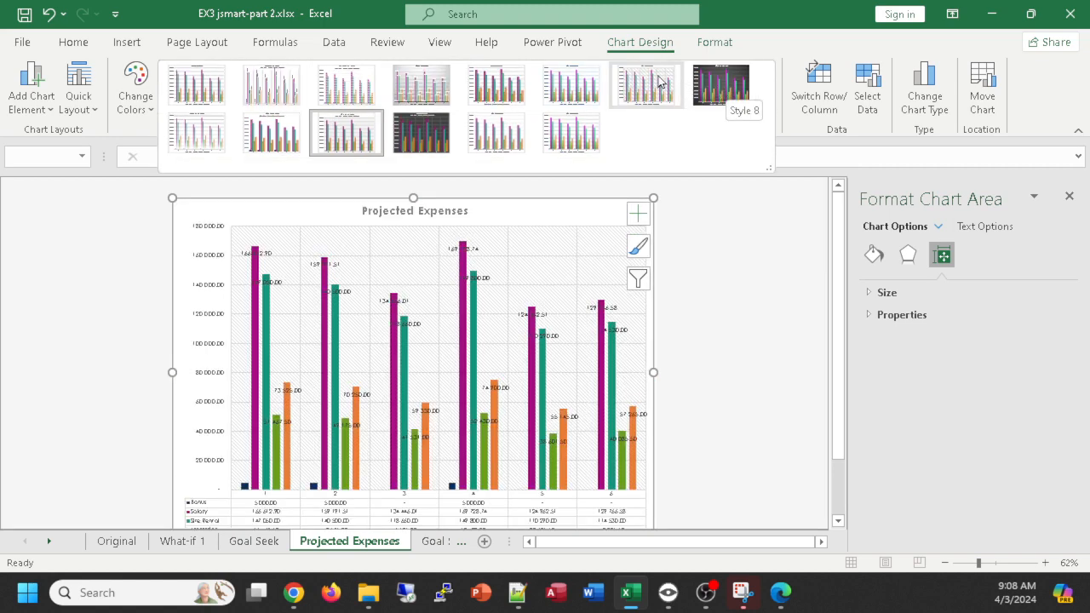
click(724, 85)
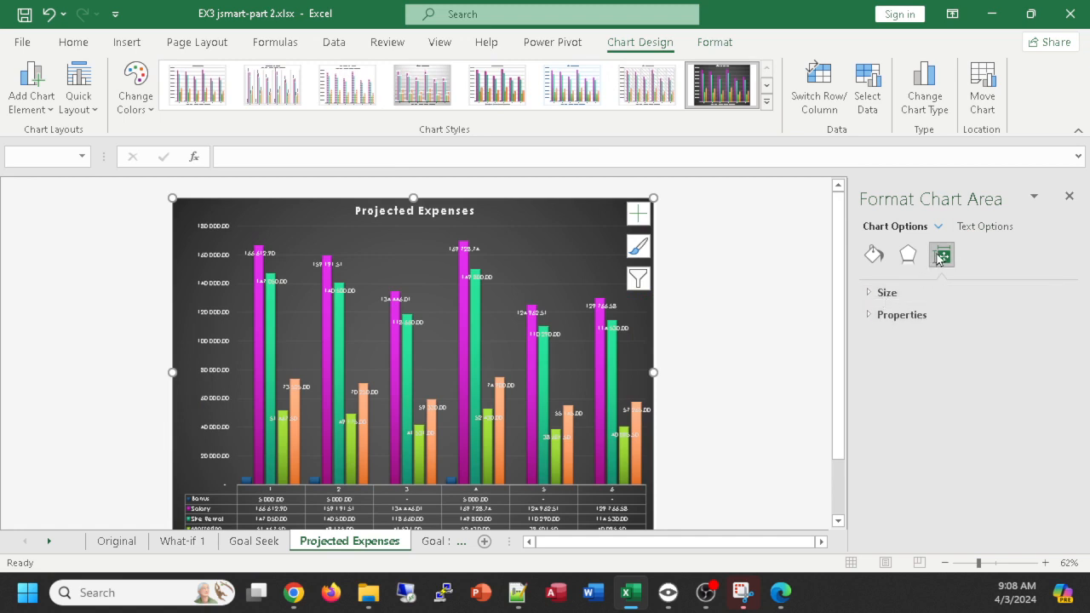
click(974, 228)
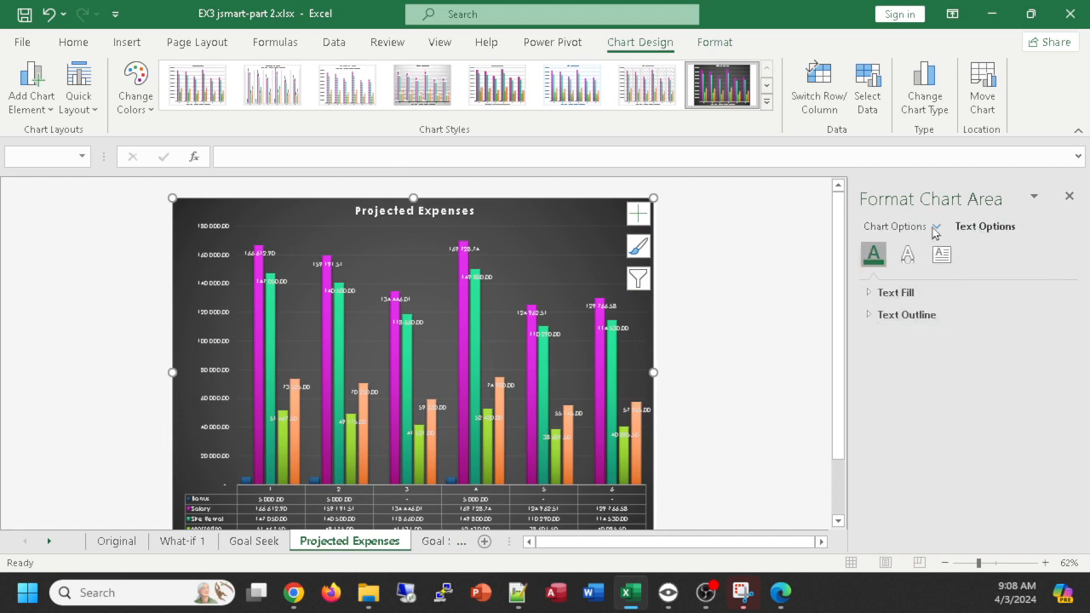
click(908, 255)
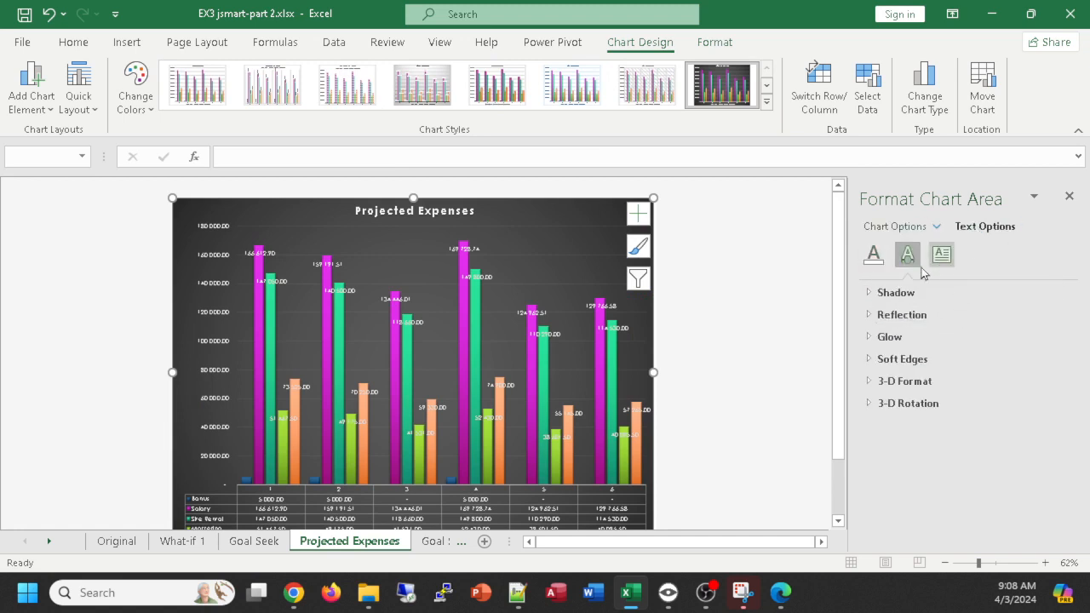
click(1070, 197)
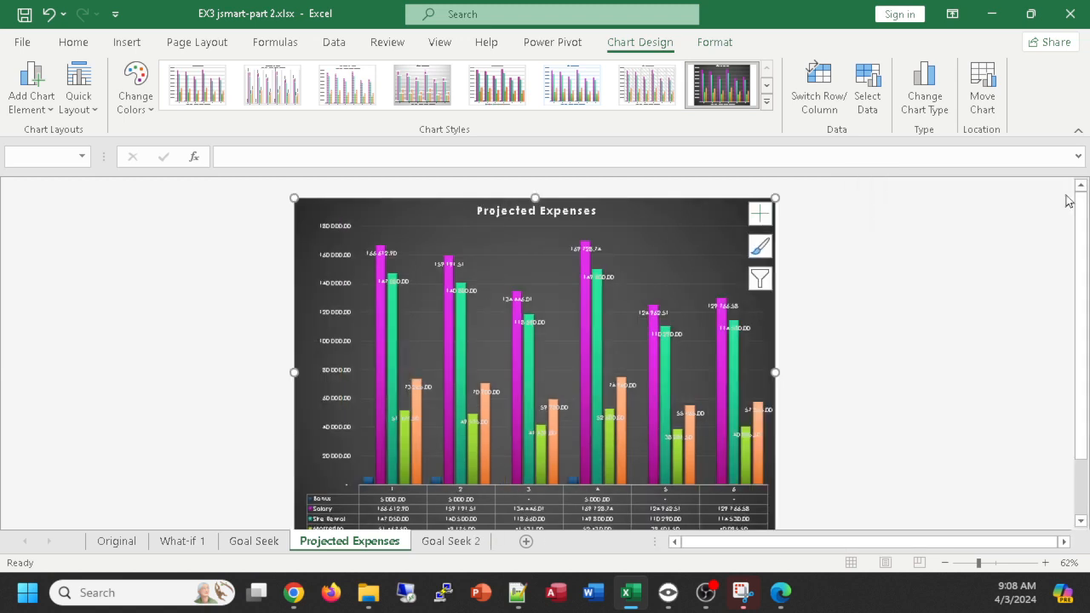
- Switch the chart's data labels off, add them back with the detailed options, and remove the value from the Bonus labels
click(760, 213)
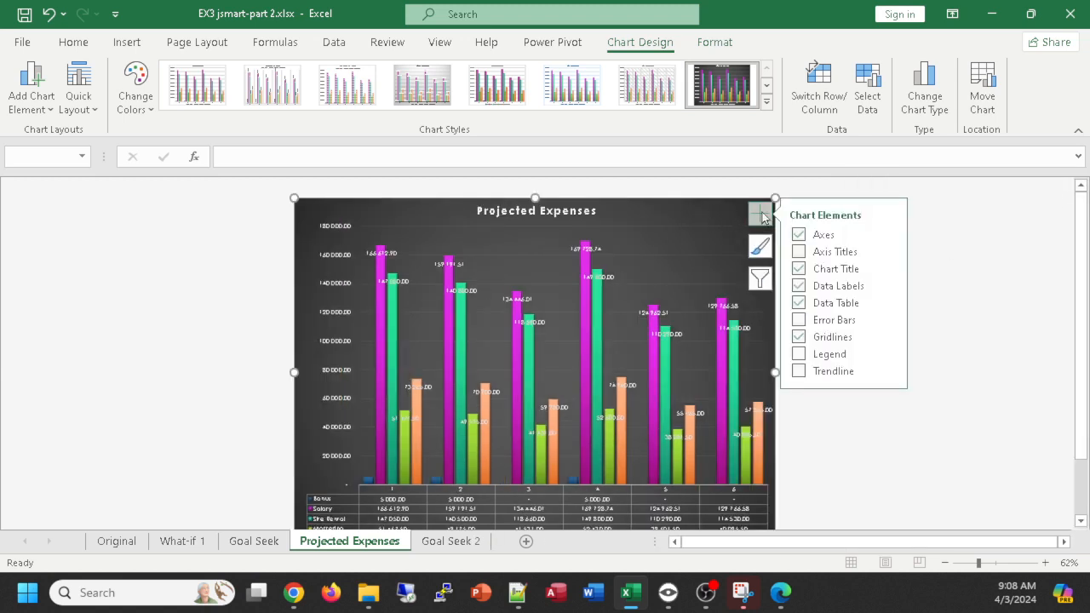
click(800, 288)
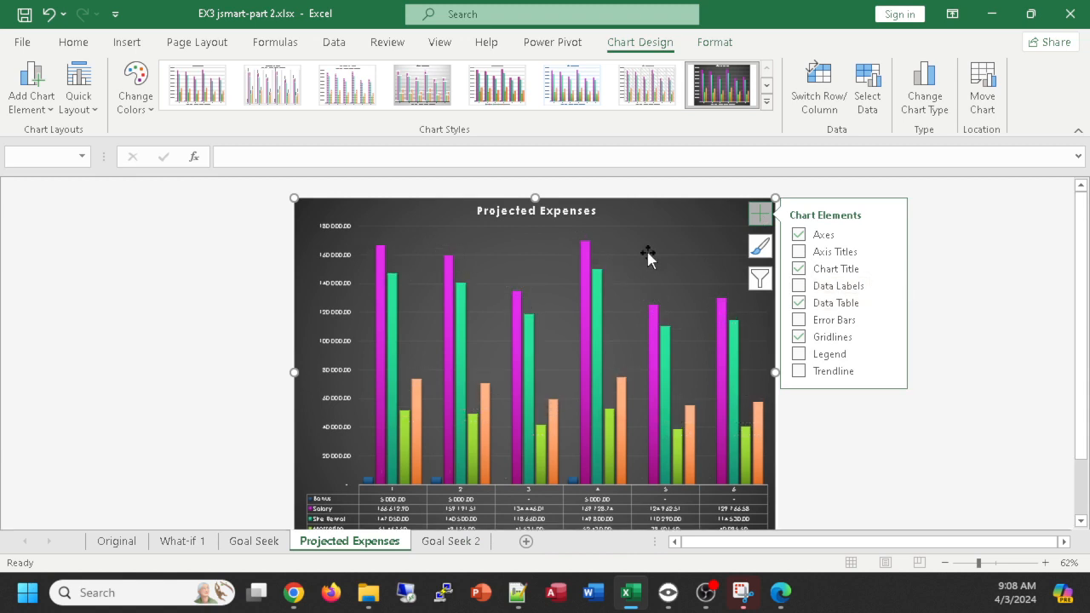
click(888, 286)
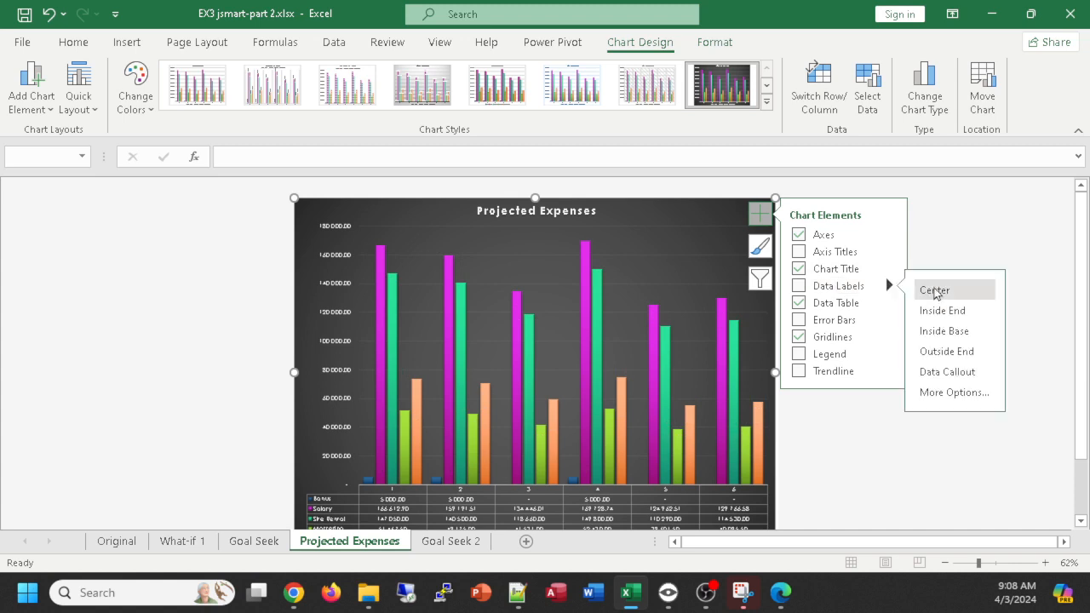
click(965, 394)
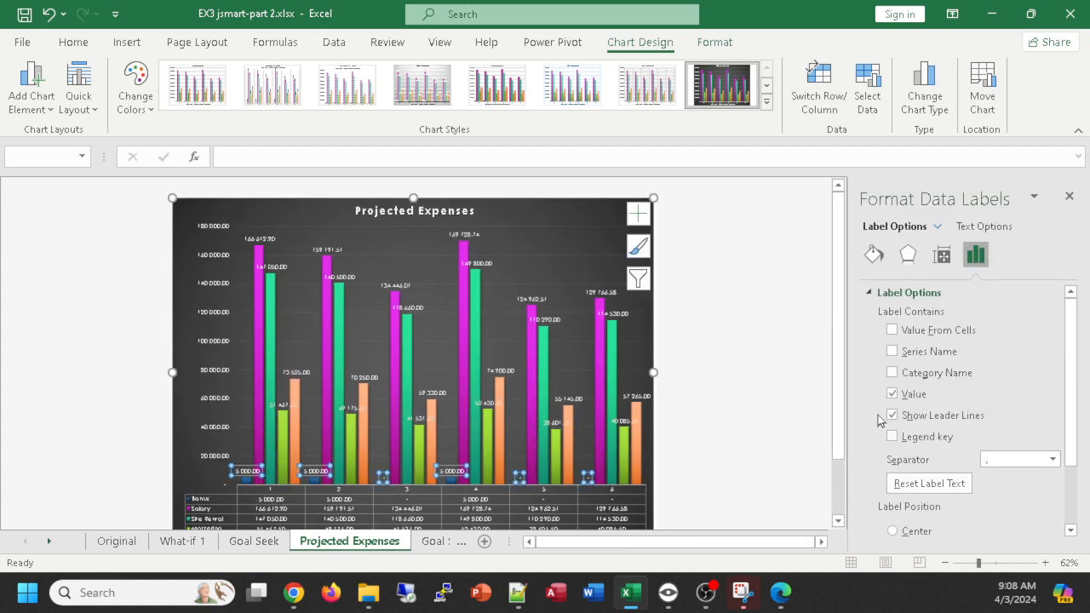
click(892, 393)
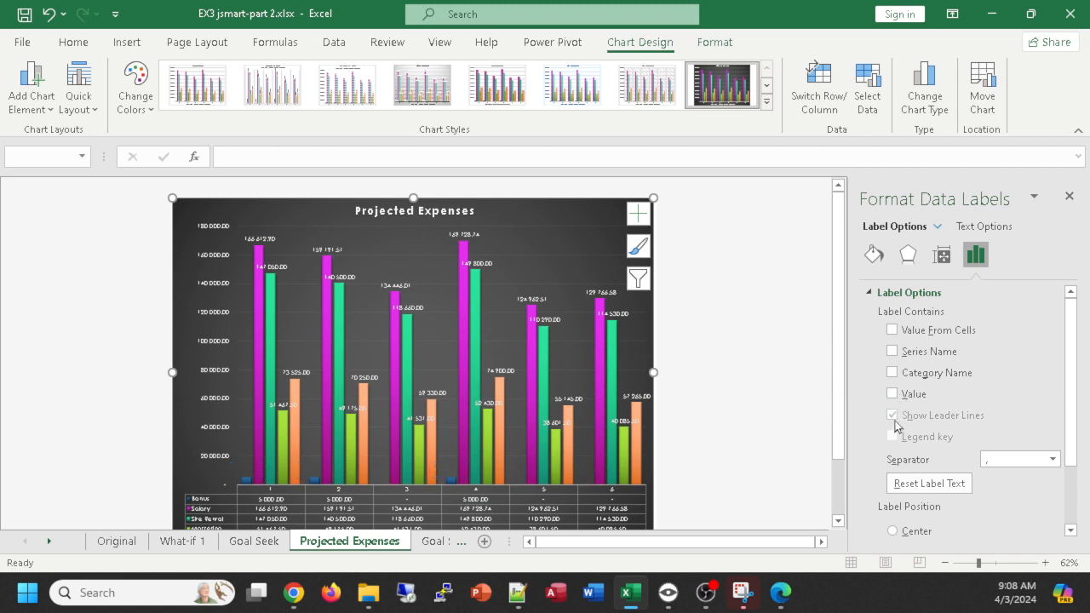
click(1069, 197)
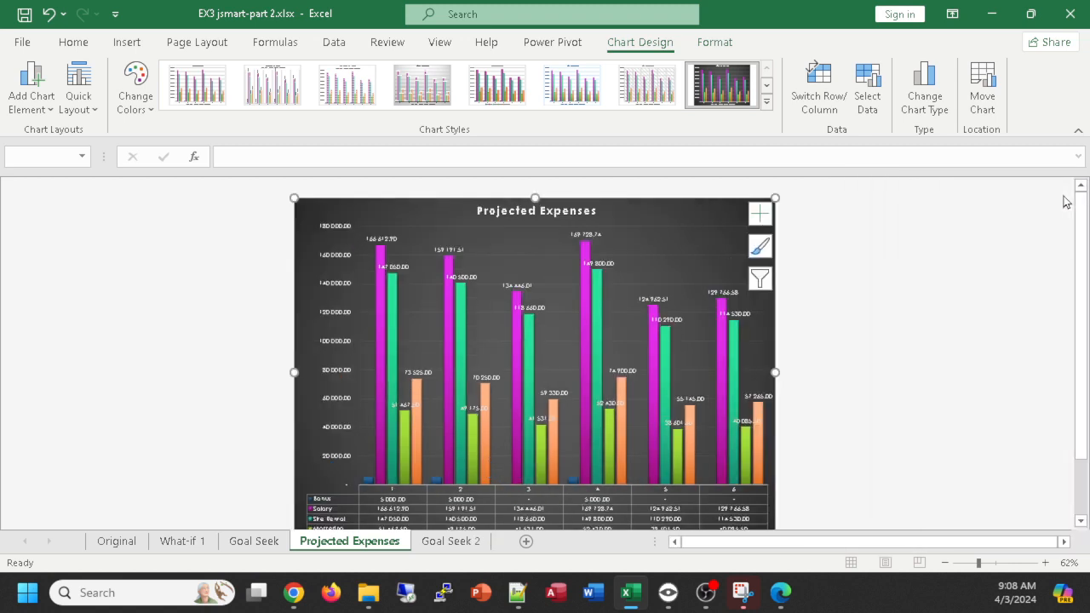
- Remove all data labels from the Projected Expenses chart while keeping its data table
click(759, 213)
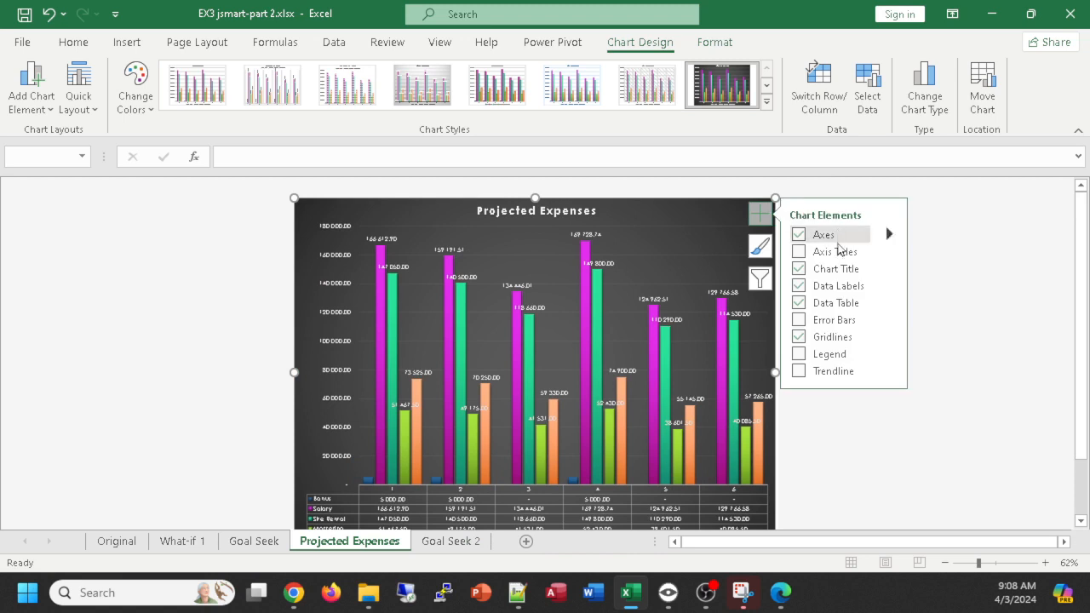
click(799, 303)
click(799, 304)
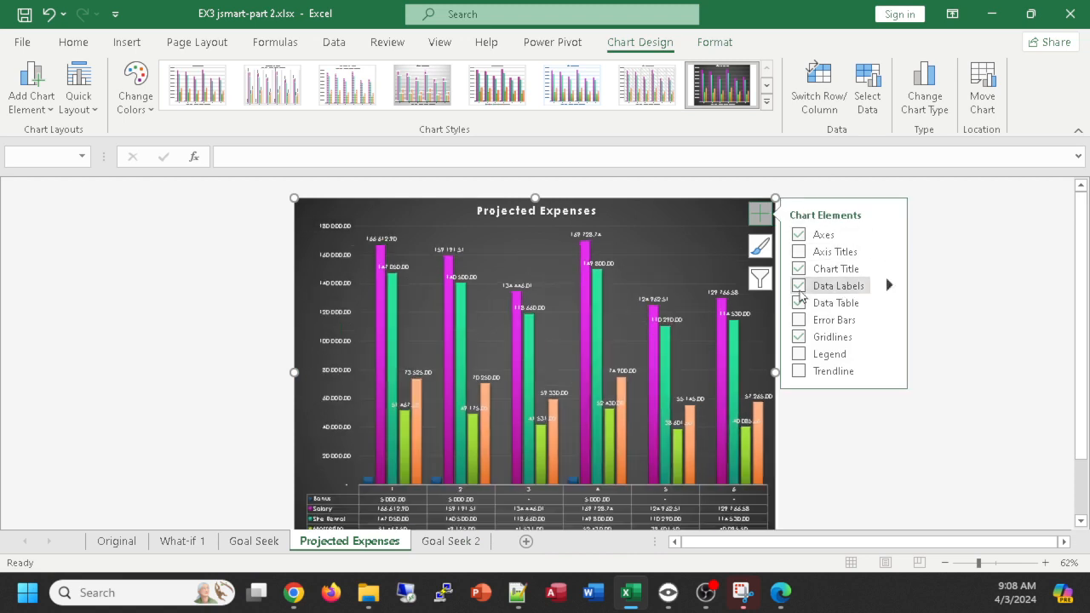
click(799, 288)
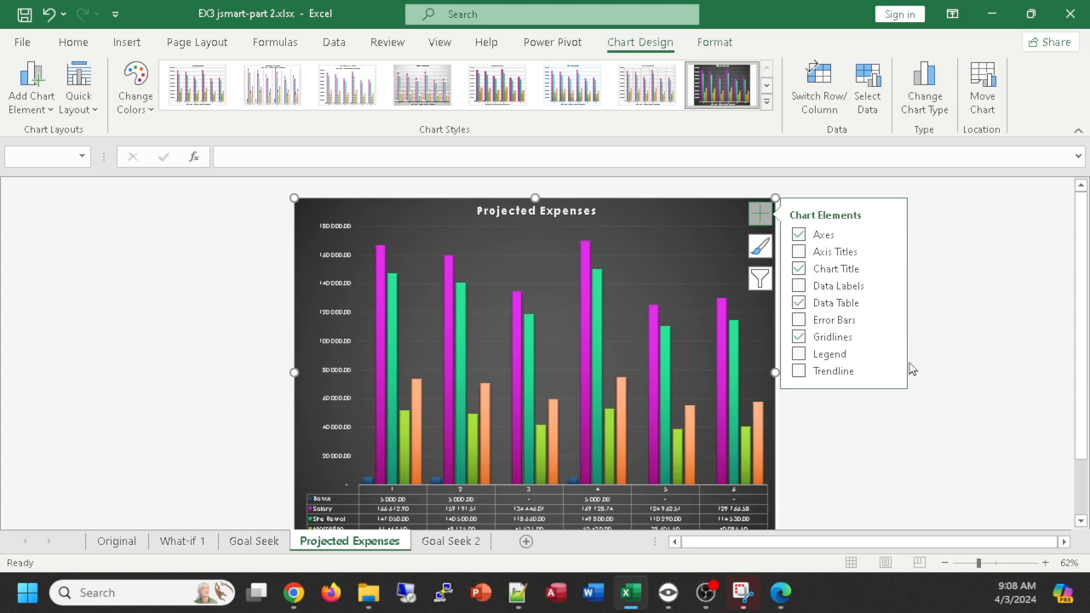
- Try the legend on the Projected Expenses chart, switch it off again and close the chart element choices
click(799, 355)
click(799, 355)
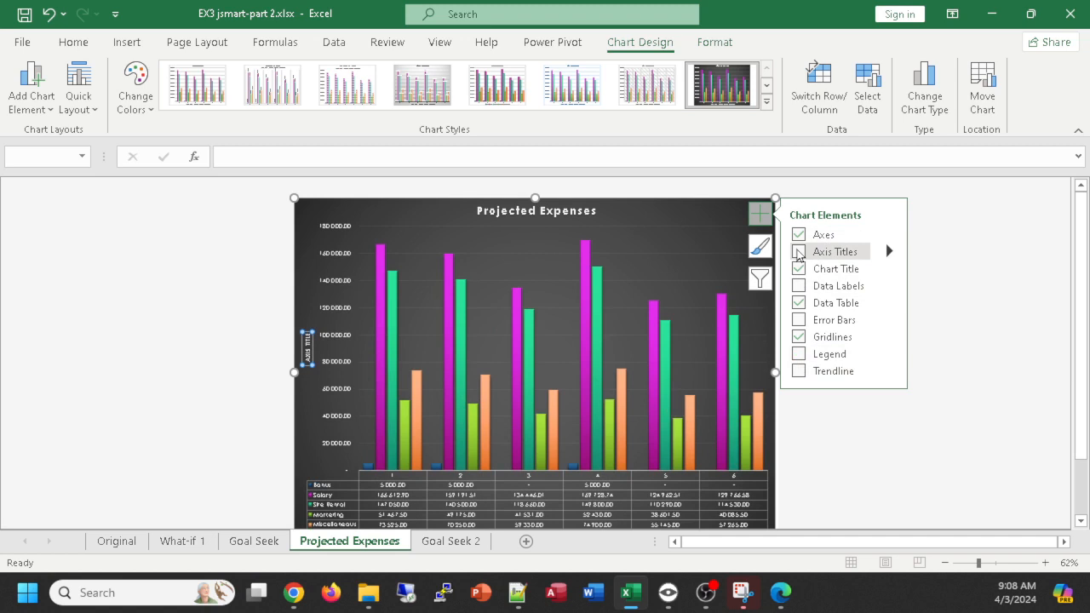
click(986, 238)
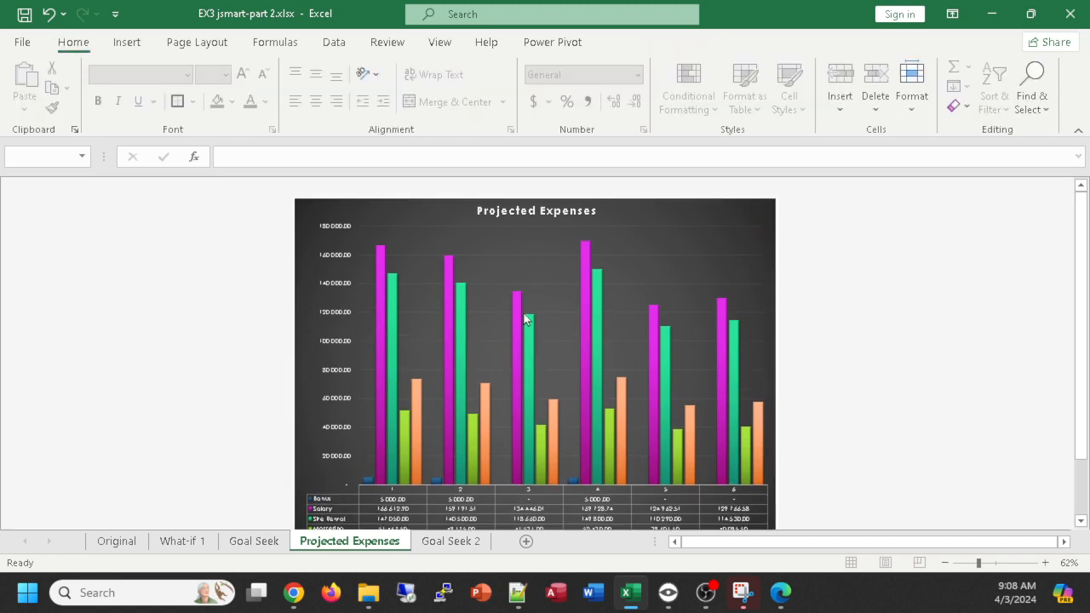
- Try shrinking the plot area inside the Projected Expenses chart from its upper corner, and undo the resize
click(570, 290)
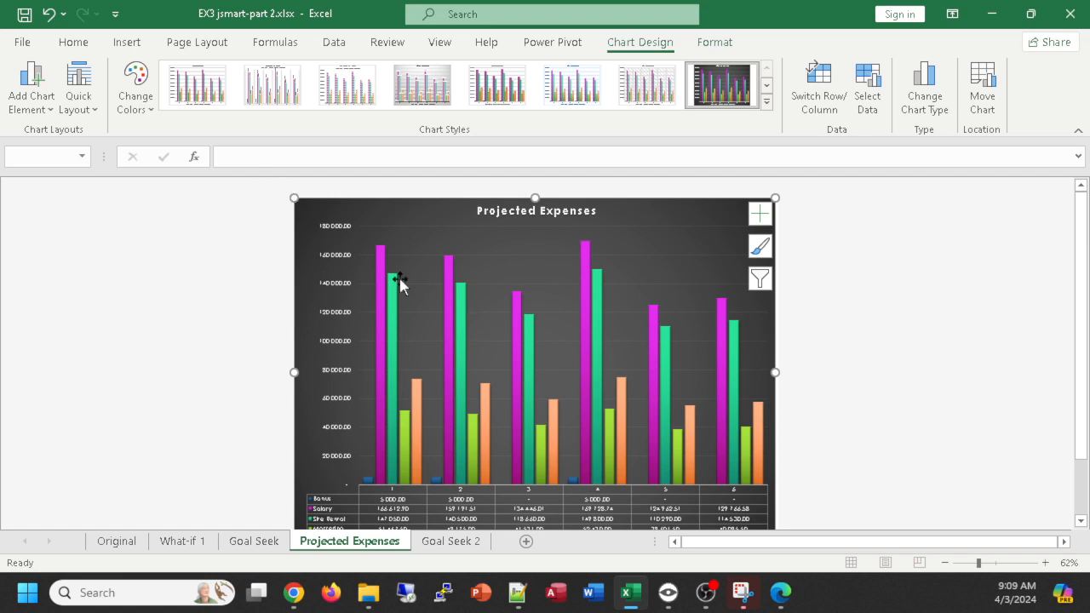
click(830, 358)
click(762, 228)
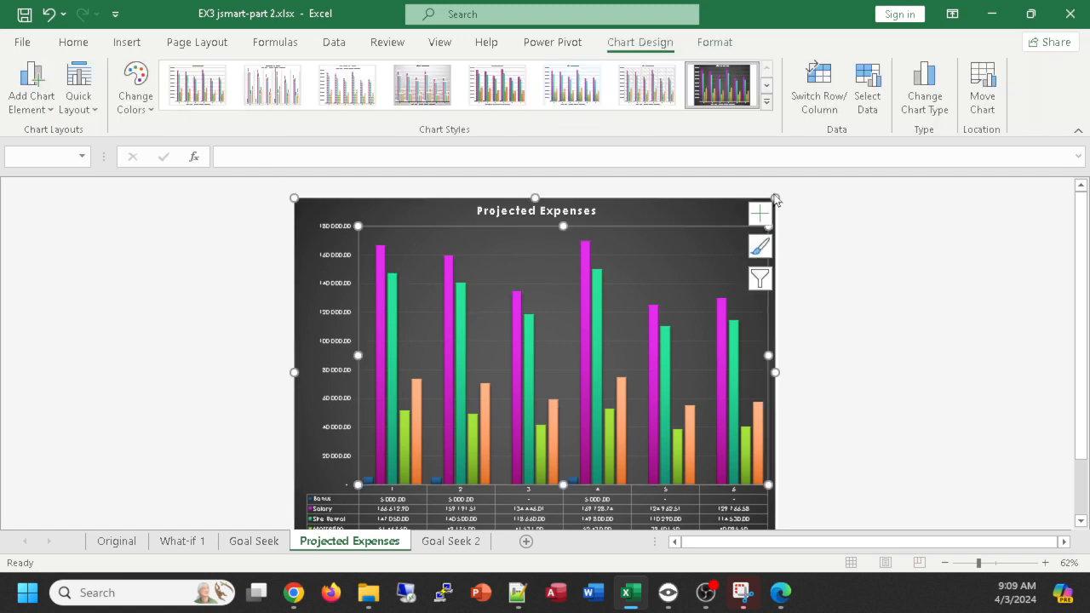
click(774, 197)
click(694, 291)
drag(769, 226, 661, 288)
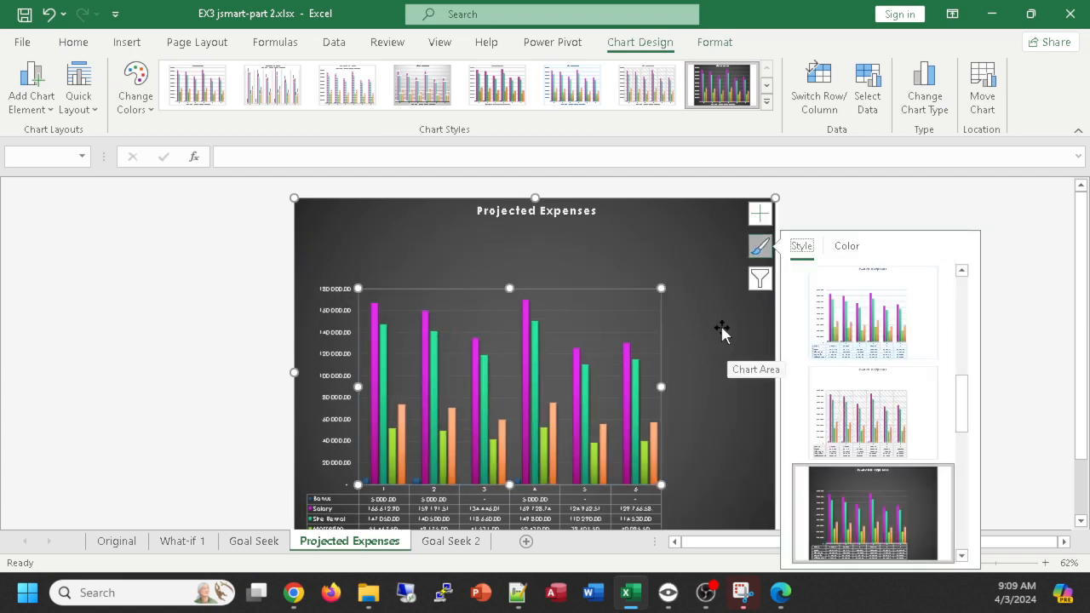
click(760, 279)
click(1040, 213)
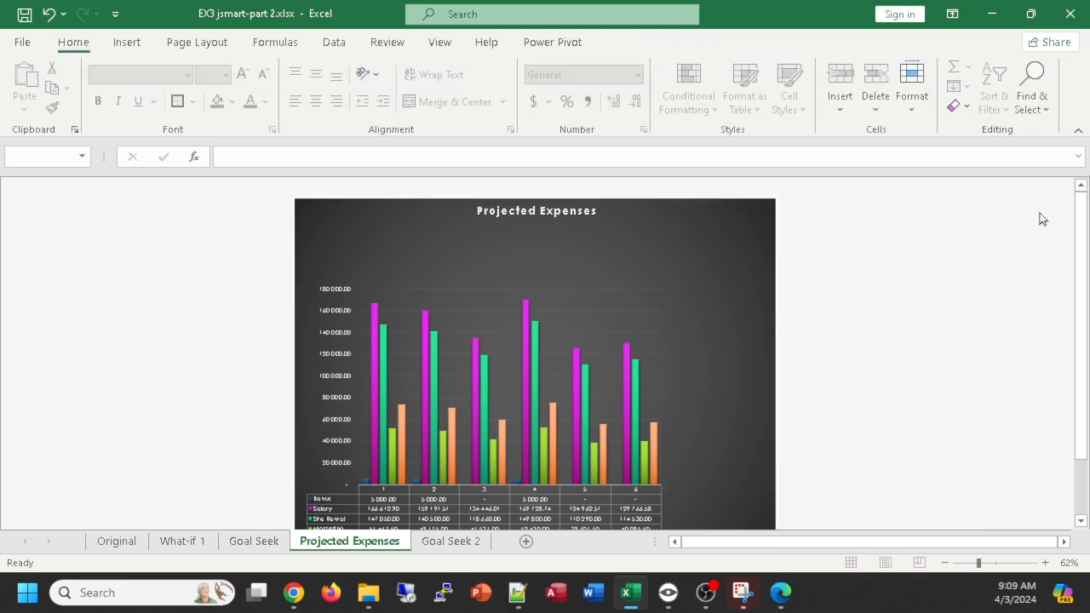
key(ctrl+z)
click(991, 337)
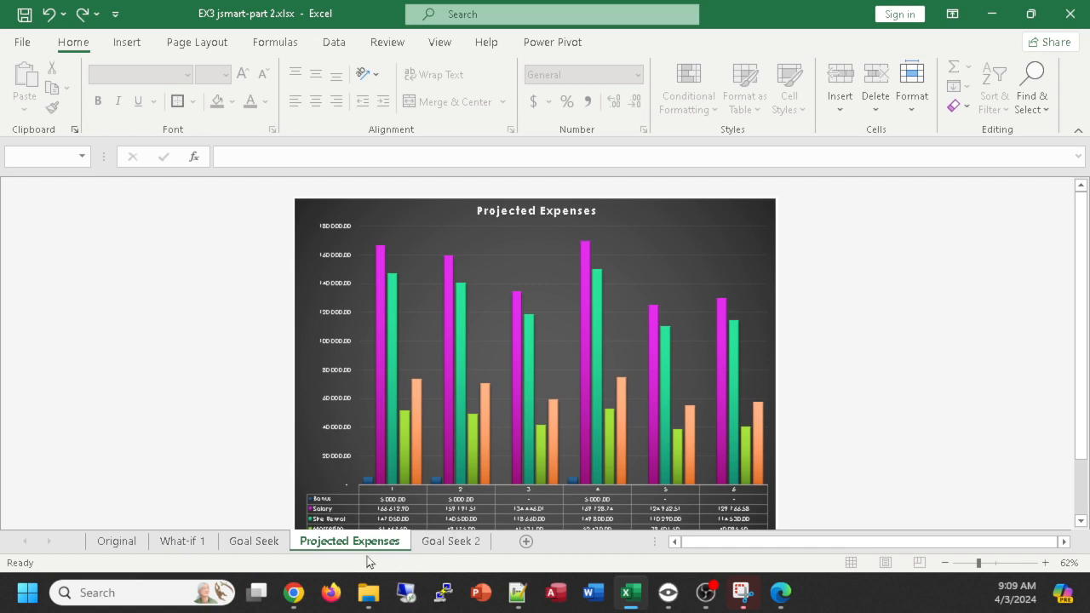
- Move the Projected Expenses chart sheet after the Goal Seek 2 worksheet so it is last in the workbook
drag(346, 551, 503, 545)
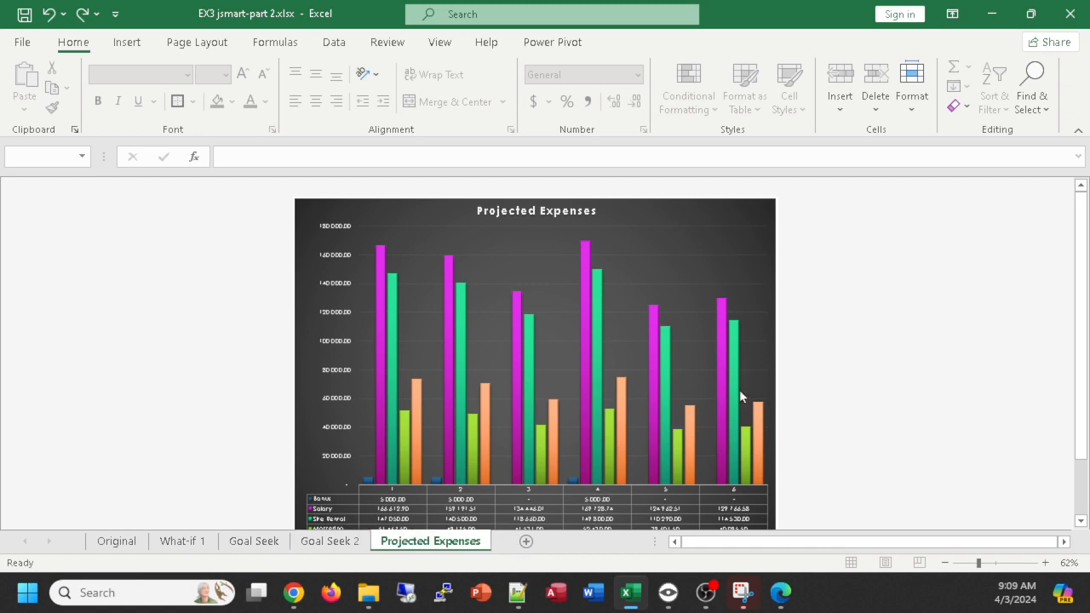
- Review the assumptions and operating income on the Original, What-if 1 and Goal Seek worksheets, including the note on the site rental percentage
click(317, 545)
click(253, 546)
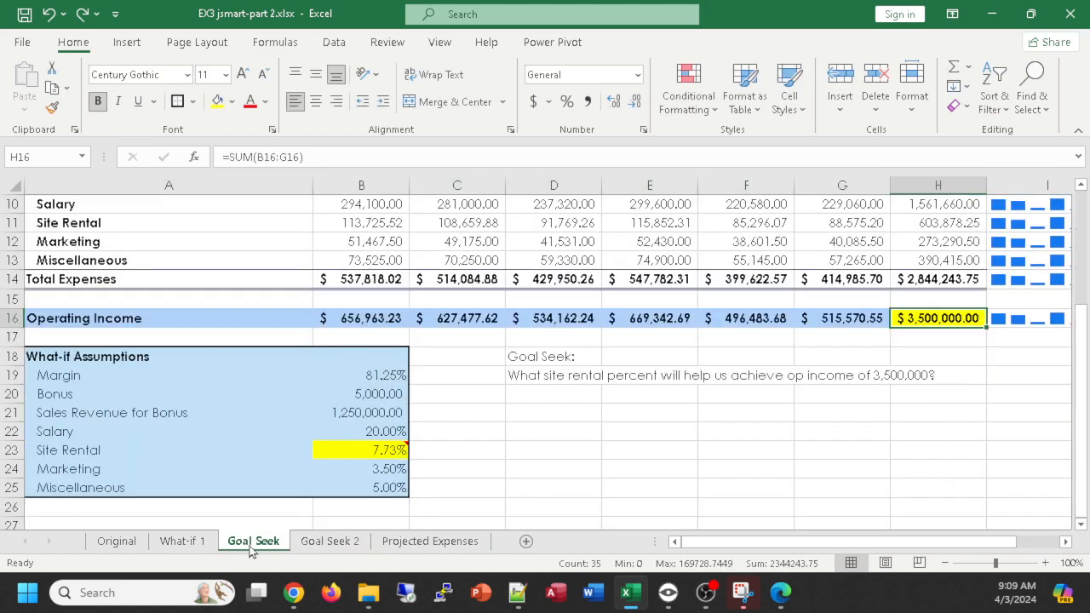
click(123, 548)
scroll(195, 421, up, 2)
scroll(195, 426, down, 2)
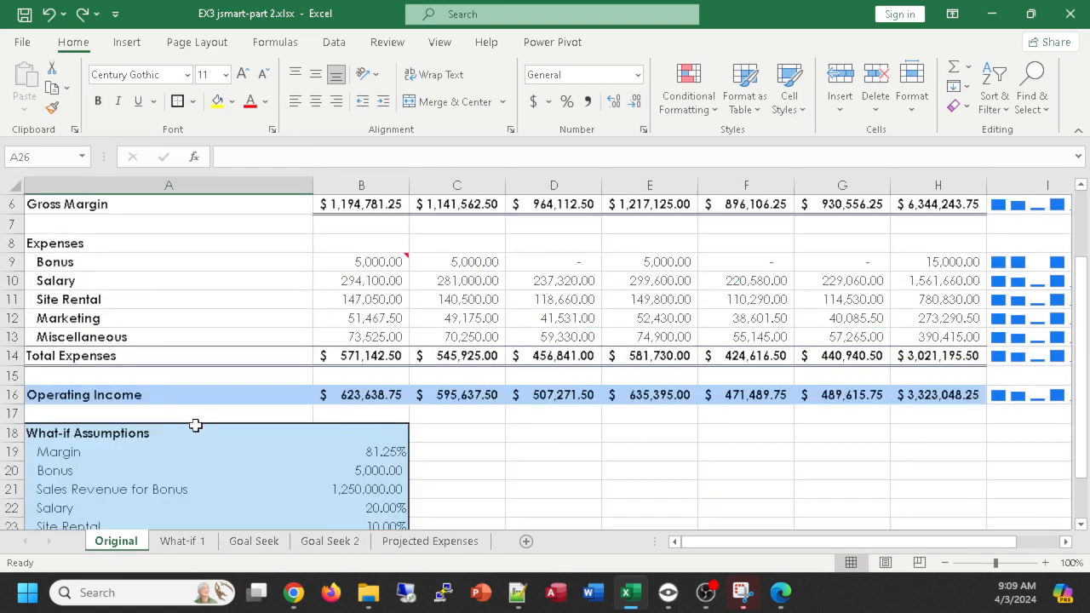
click(182, 545)
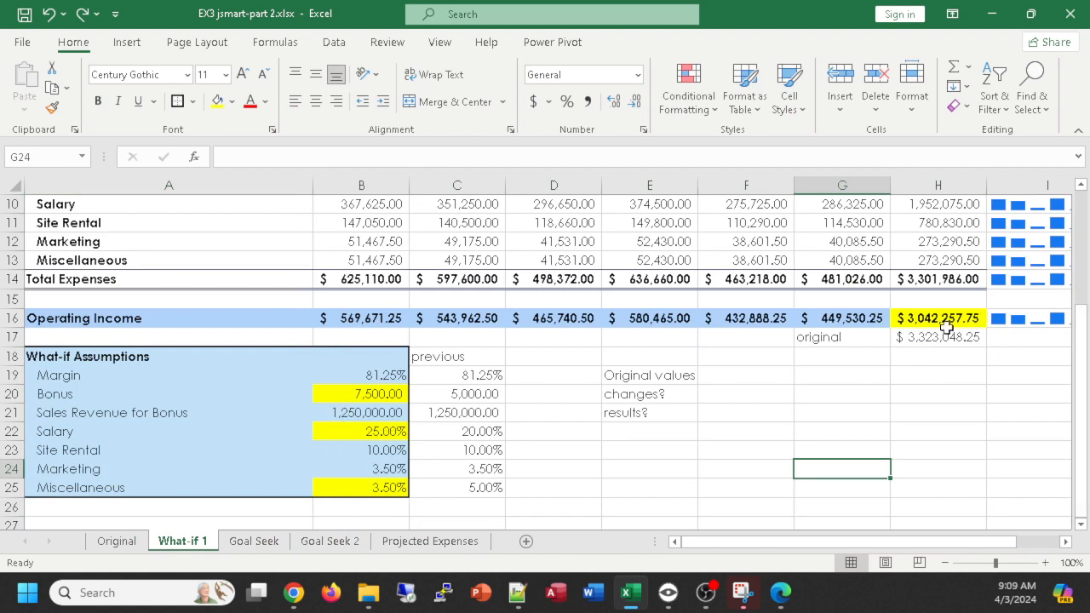
click(265, 543)
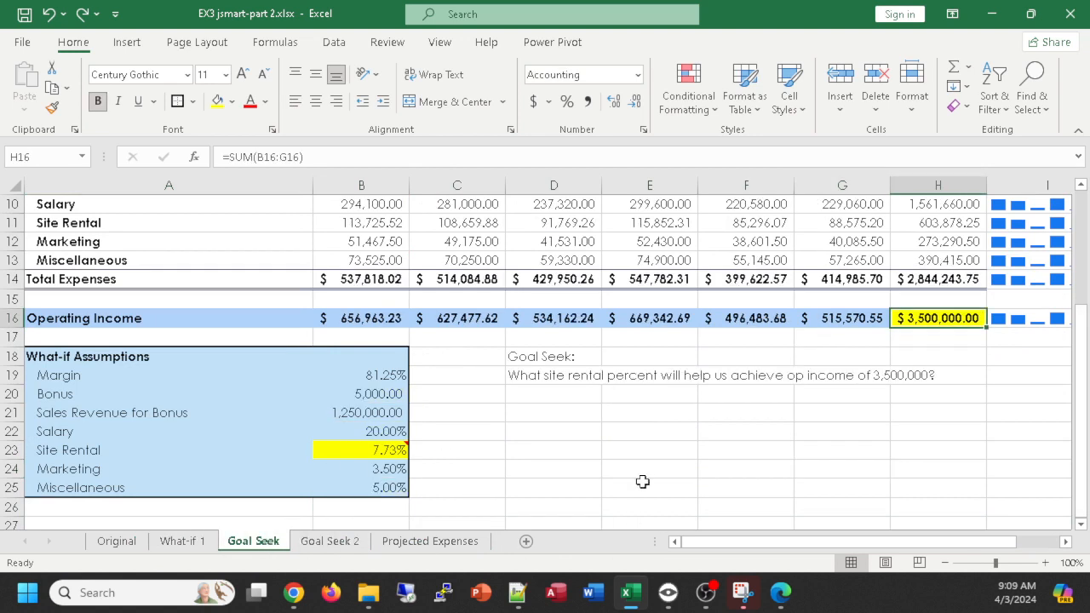
mouse_move(369, 456)
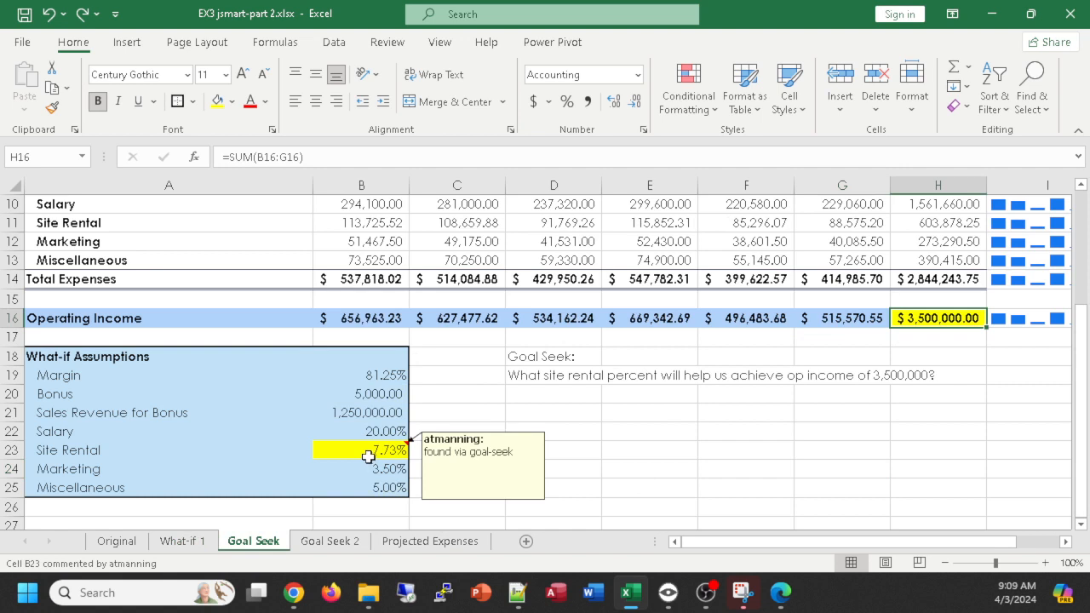
mouse_move(334, 456)
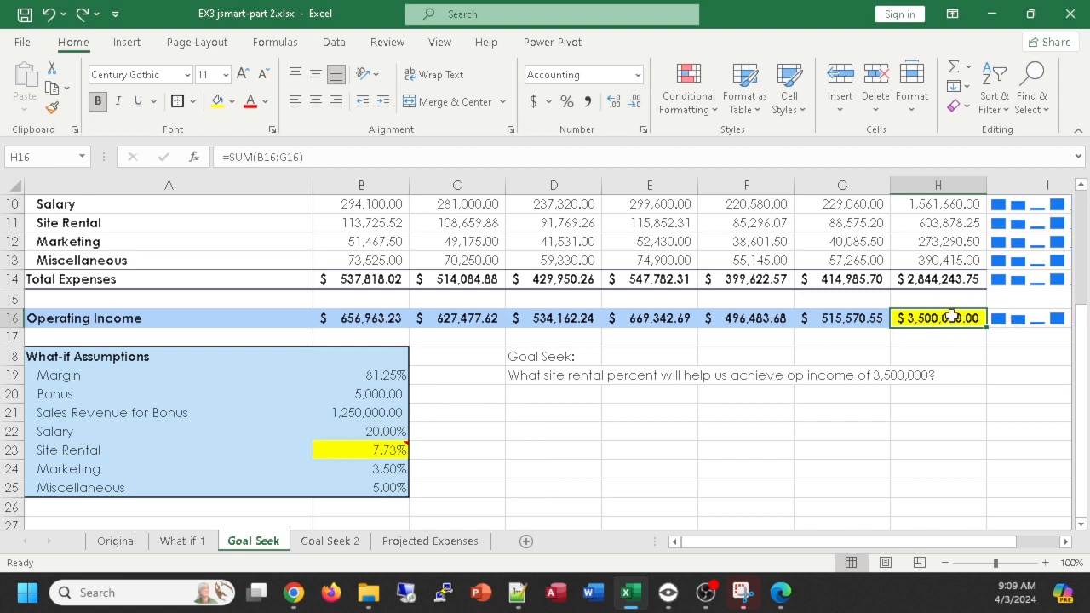
- Examine the Goal Seek 2 worksheet's salary percentage note and compare its total operating income with the original
click(323, 545)
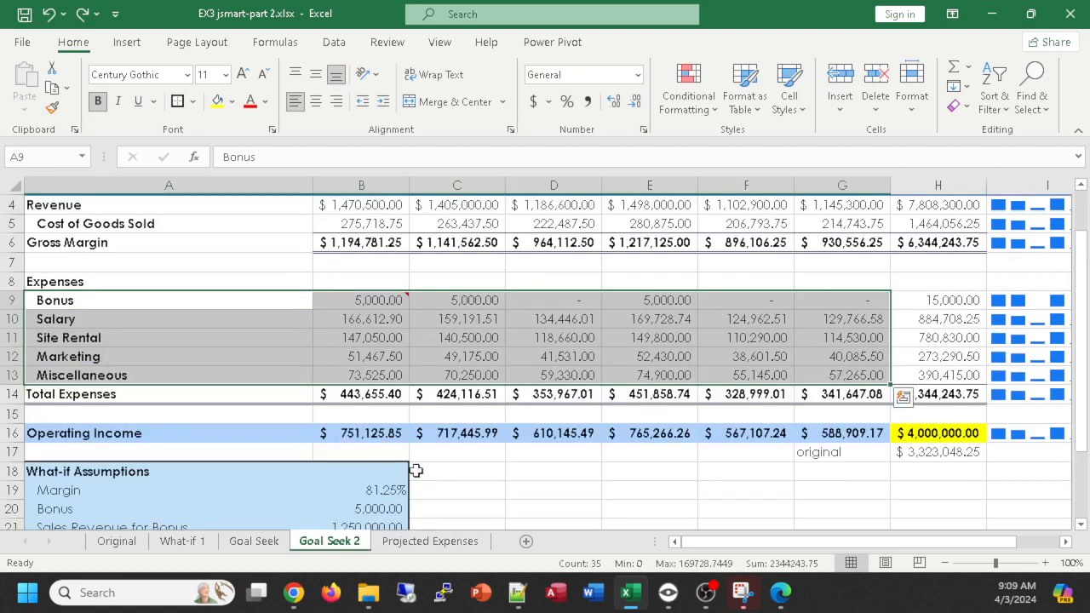
scroll(416, 469, down, 3)
mouse_move(369, 380)
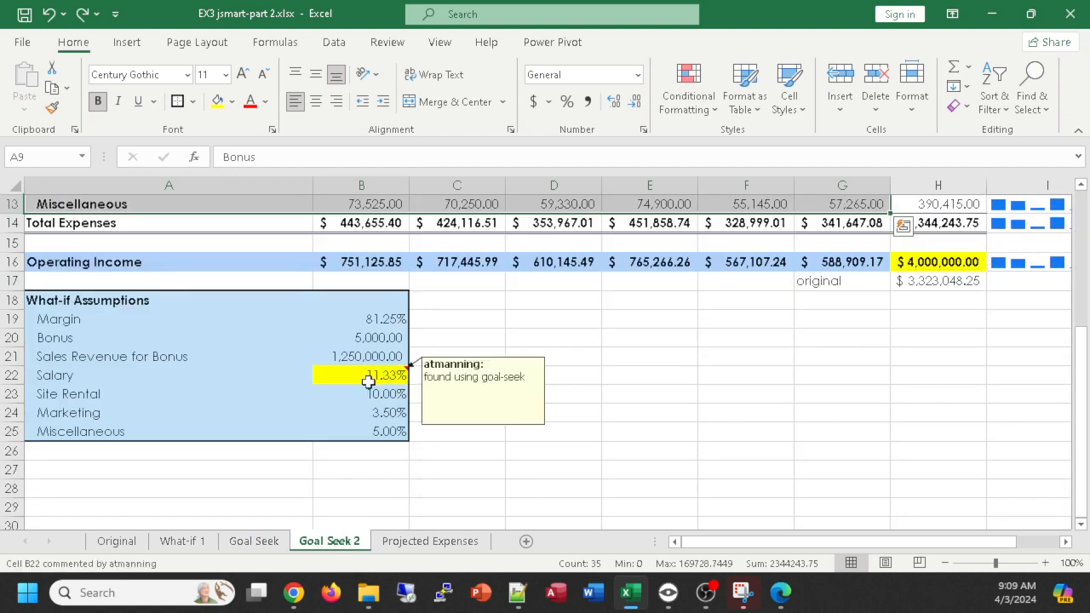
scroll(368, 381, up, 1)
click(916, 339)
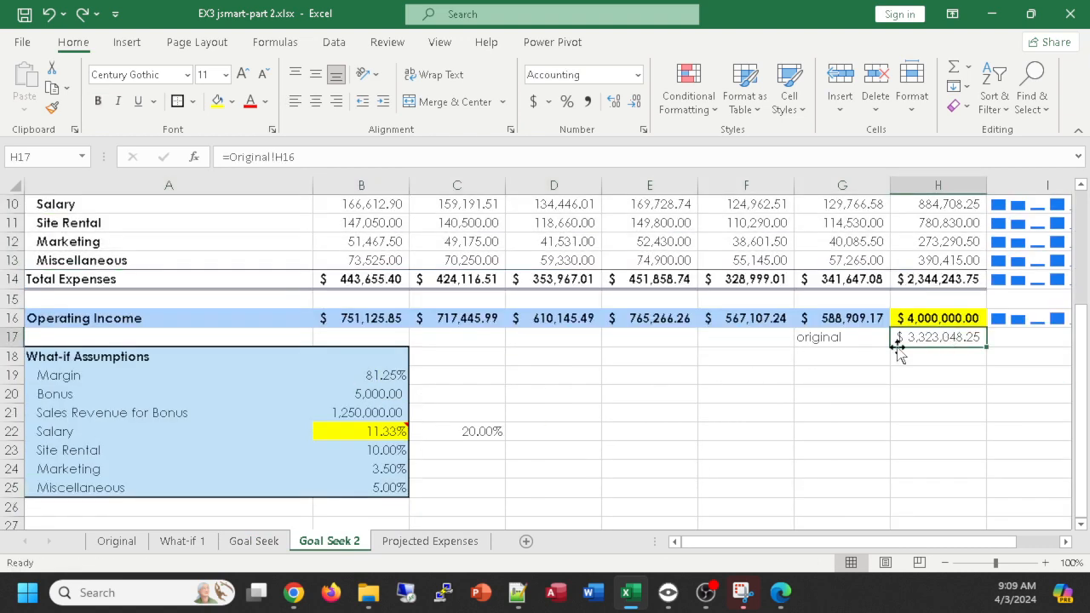
- Recheck the Goal Seek worksheet from its title to its assumptions, along with Goal Seek 2 and the Projected Expenses chart
click(248, 542)
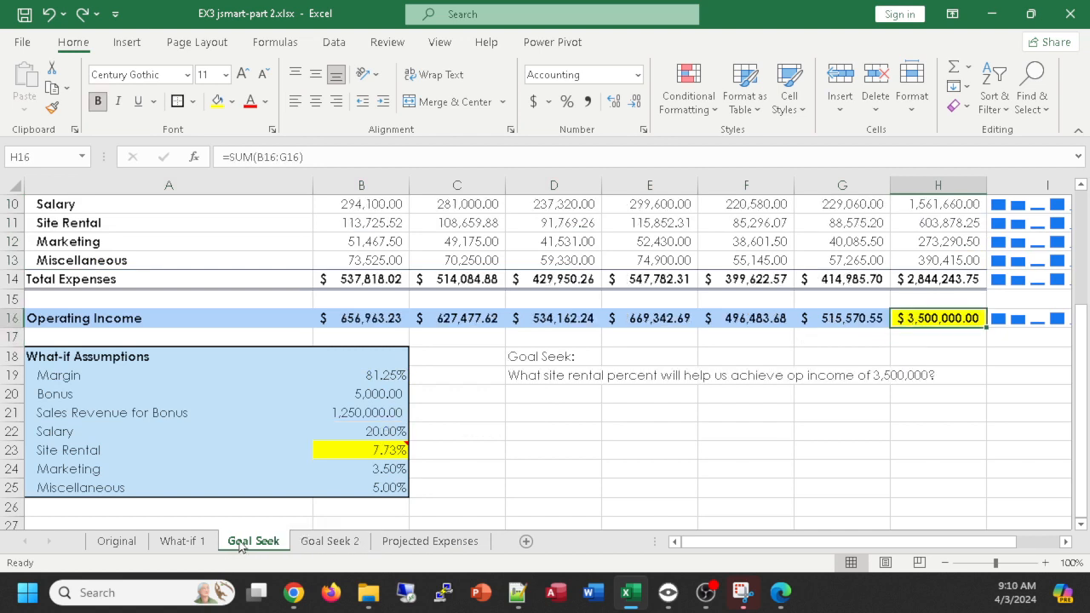
click(669, 417)
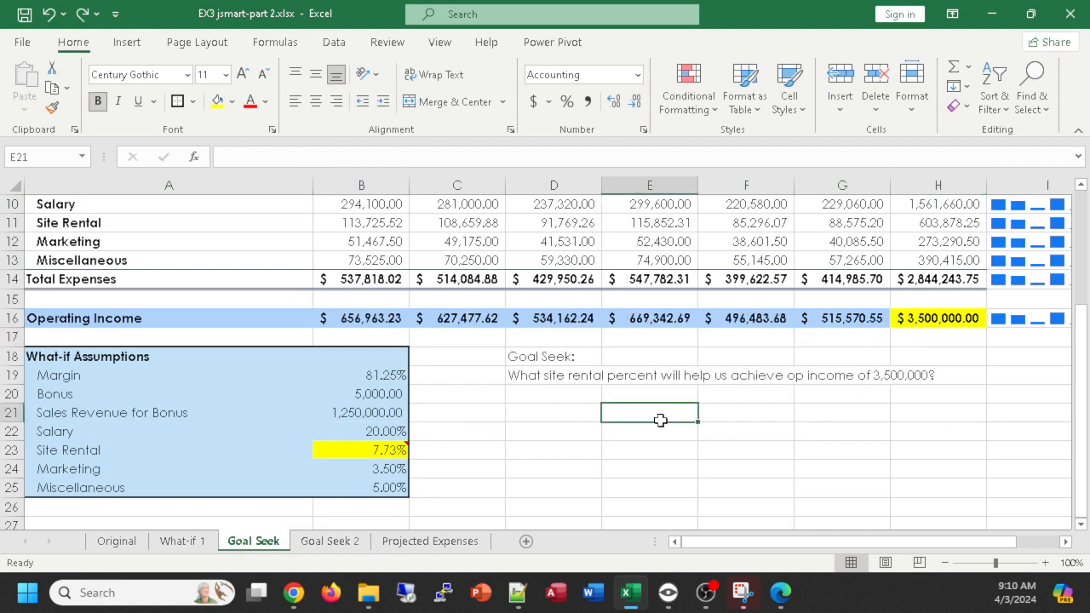
scroll(471, 478, up, 3)
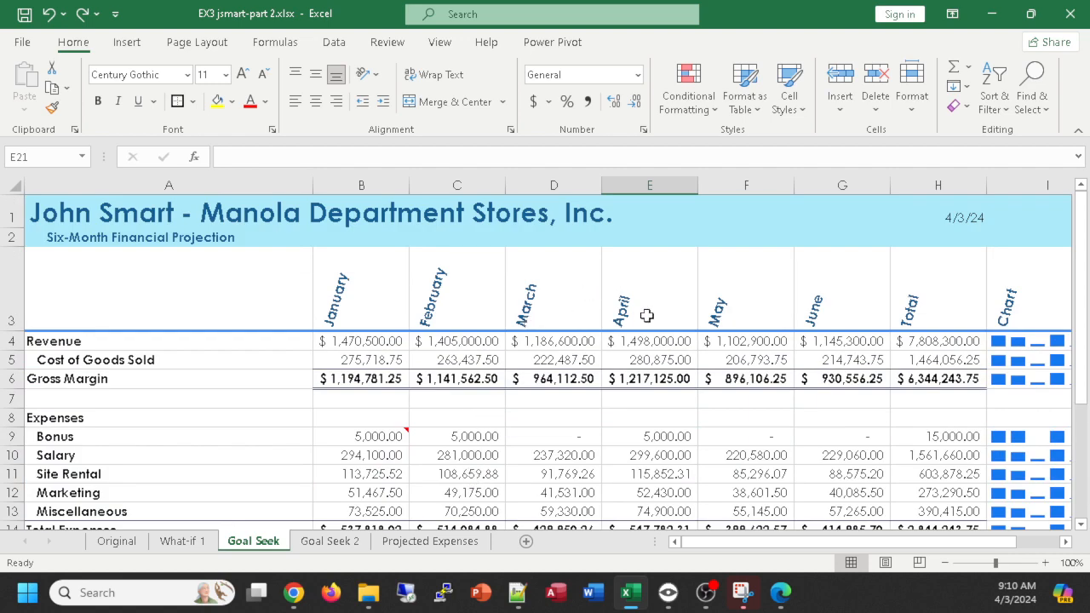
scroll(638, 316, down, 3)
click(332, 543)
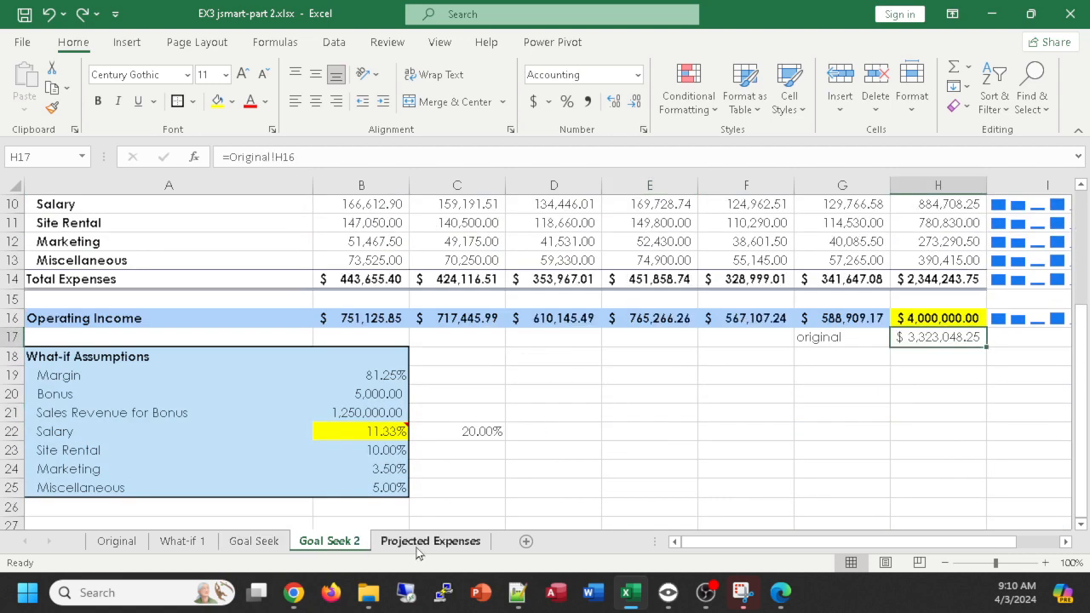
click(417, 549)
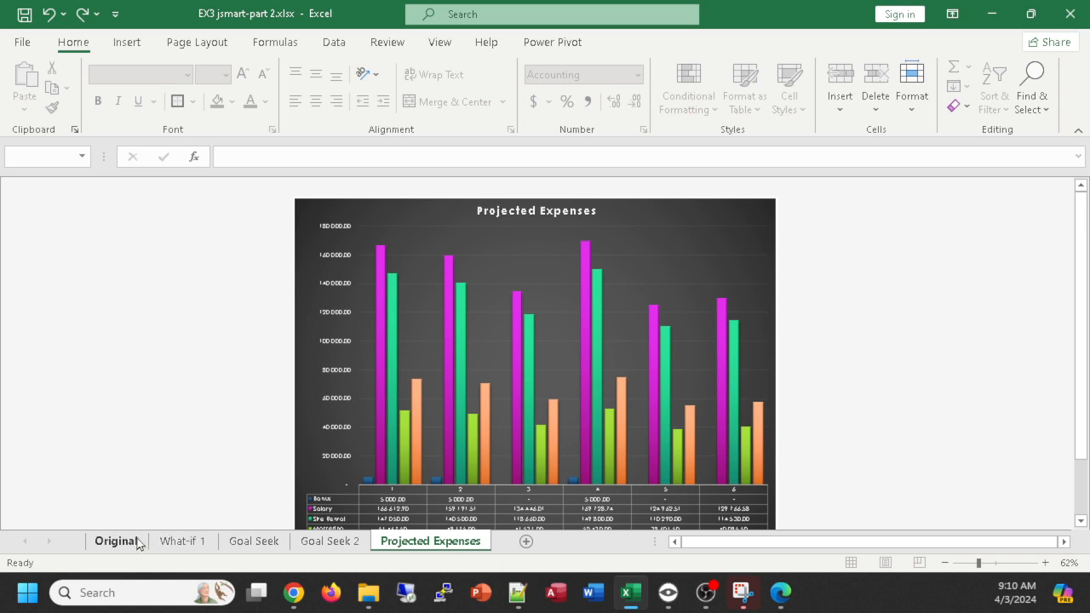
- Look over the Original worksheet from the six-month projection's title through to the What-if Assumptions
click(109, 543)
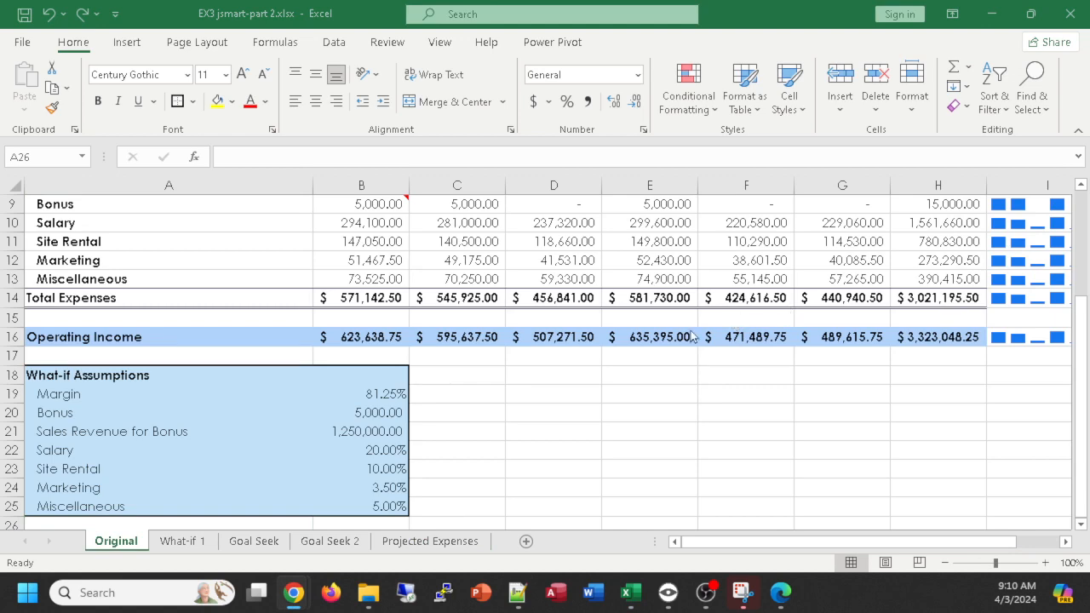
scroll(639, 411, up, 3)
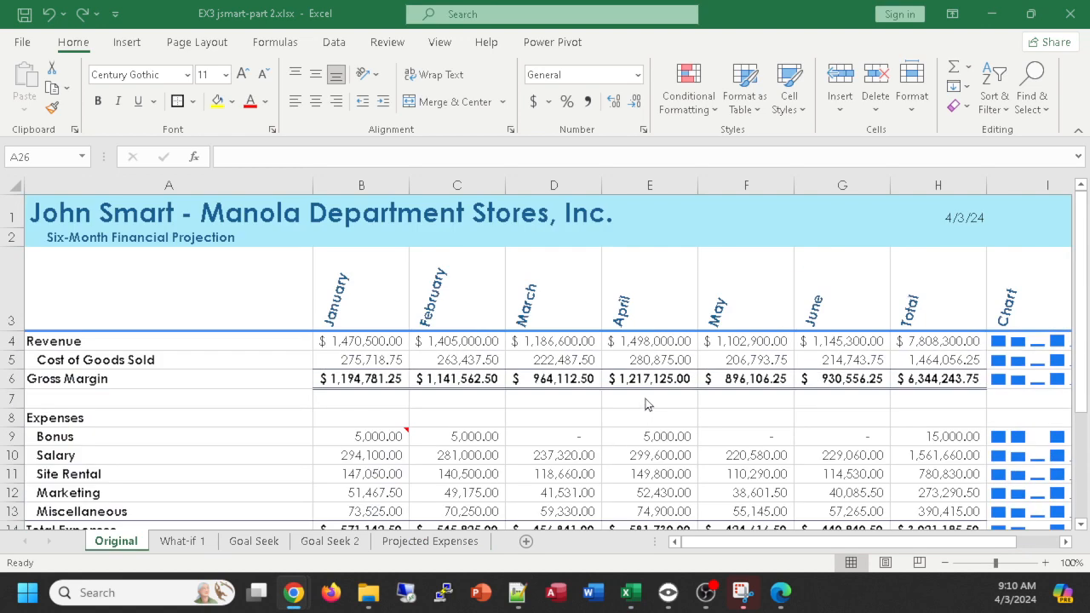
scroll(844, 364, down, 4)
scroll(843, 364, up, 3)
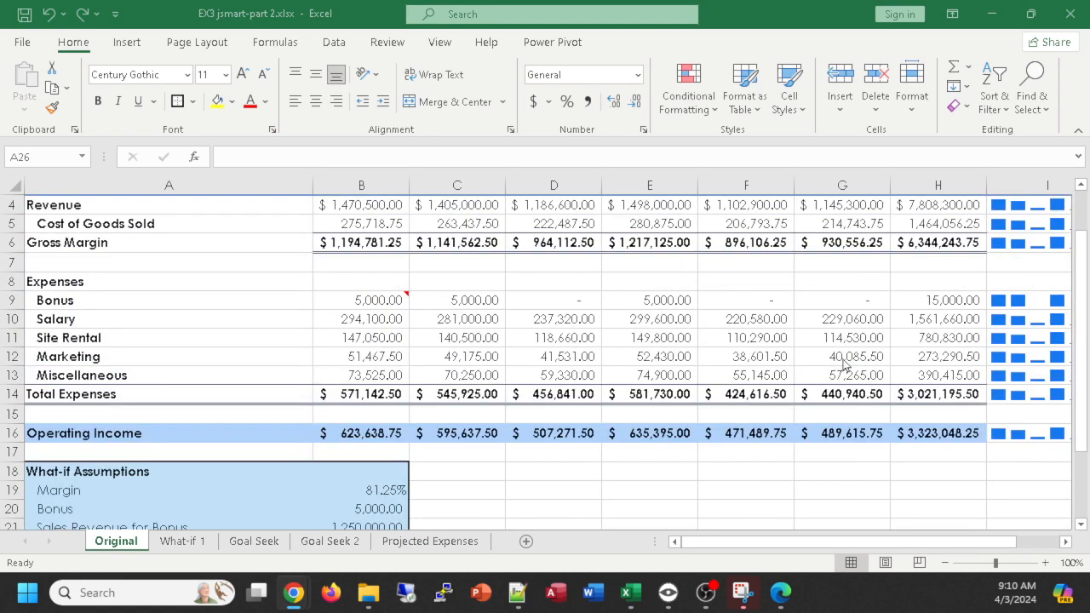
scroll(639, 359, up, 1)
scroll(638, 359, down, 3)
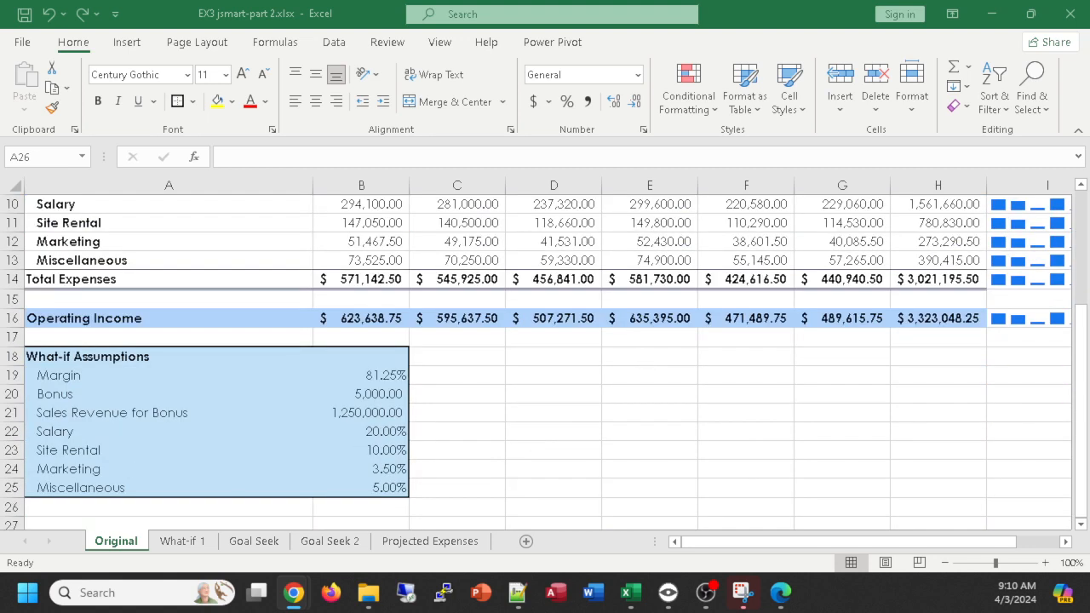
click(562, 430)
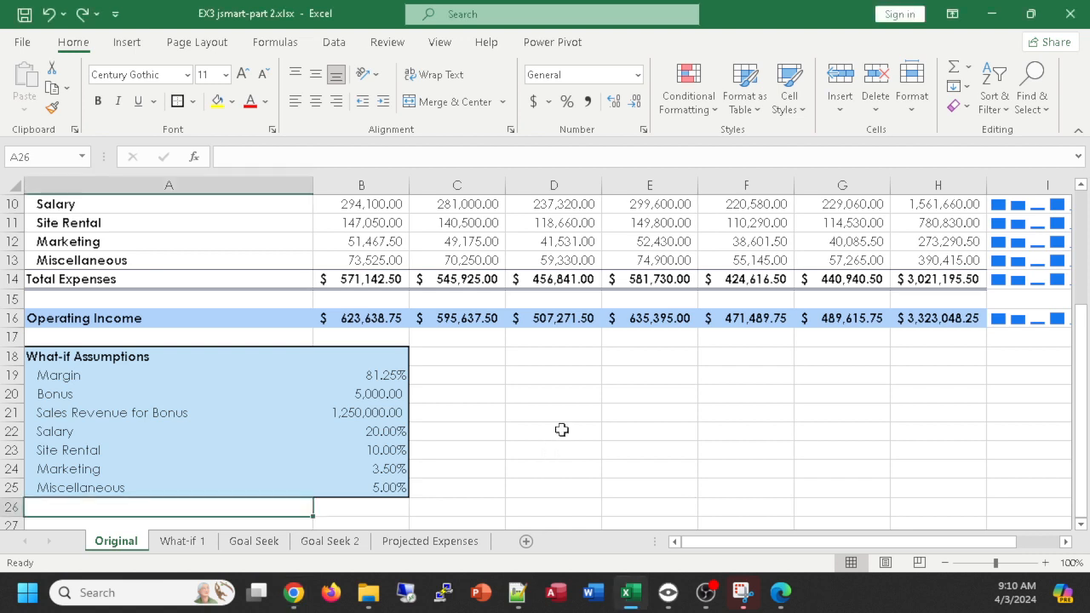